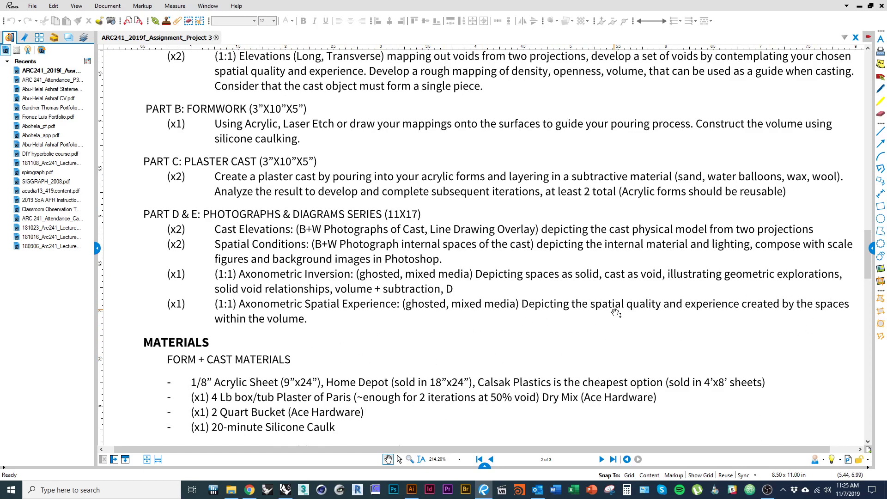
Review the assignment's axonometric deliverables in Part D & E and the Precepts list of spatial qualities and experiences
click(421, 459)
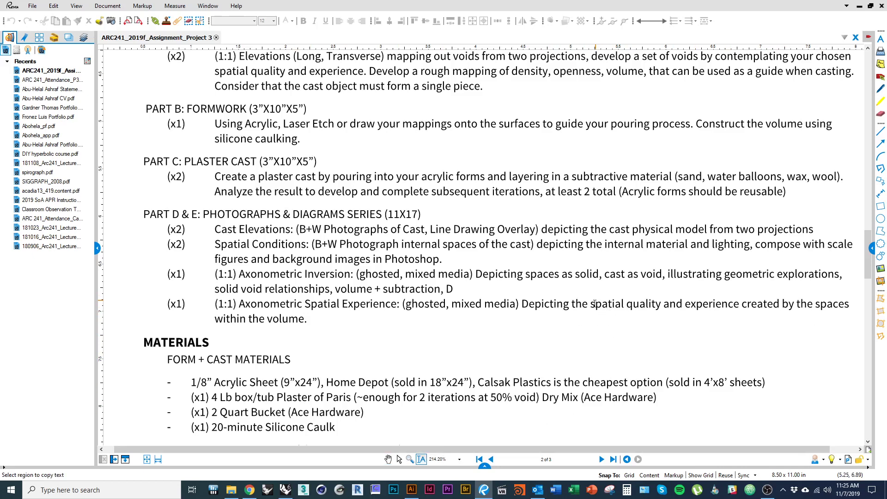
drag(639, 307, 739, 305)
click(388, 459)
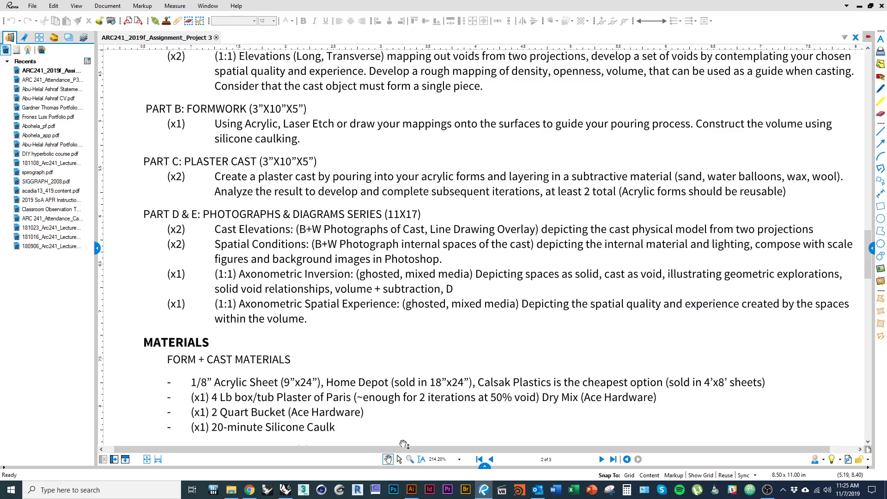
scroll(474, 277, up, 7)
scroll(479, 328, up, 2)
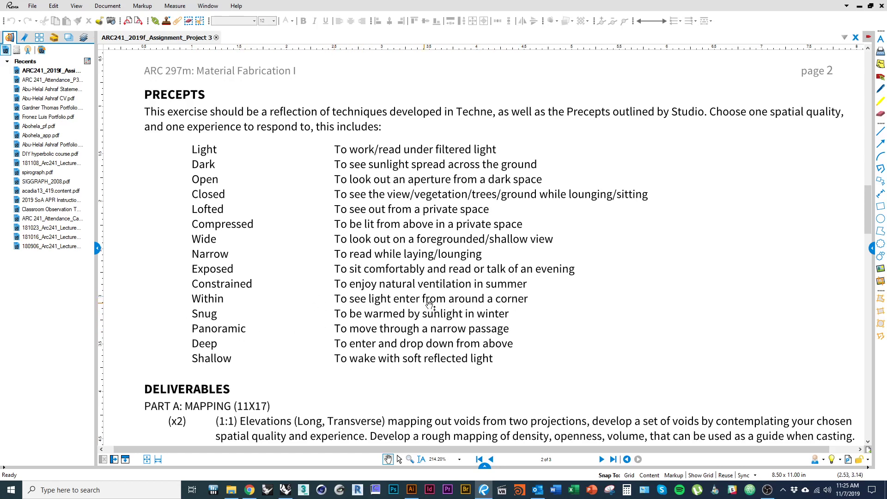
drag(305, 347, 304, 328)
drag(418, 365, 406, 366)
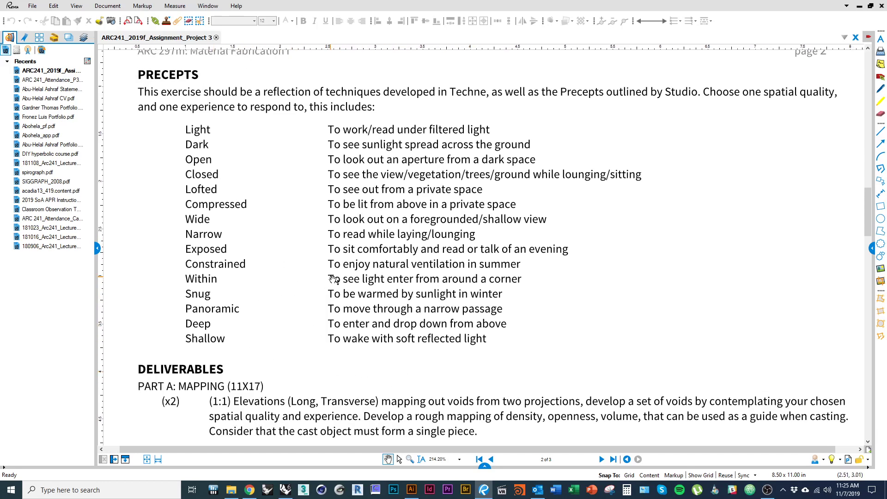
Switch to the Rhino file Elevations.3dm and examine the middle layered box model from several angles
key(alt+Tab)
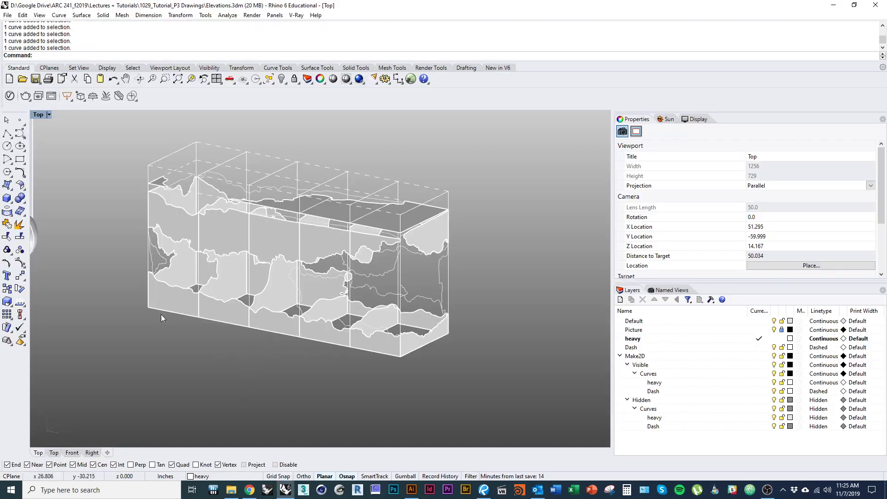
right_drag(401, 356, 372, 433)
right_drag(259, 389, 250, 382)
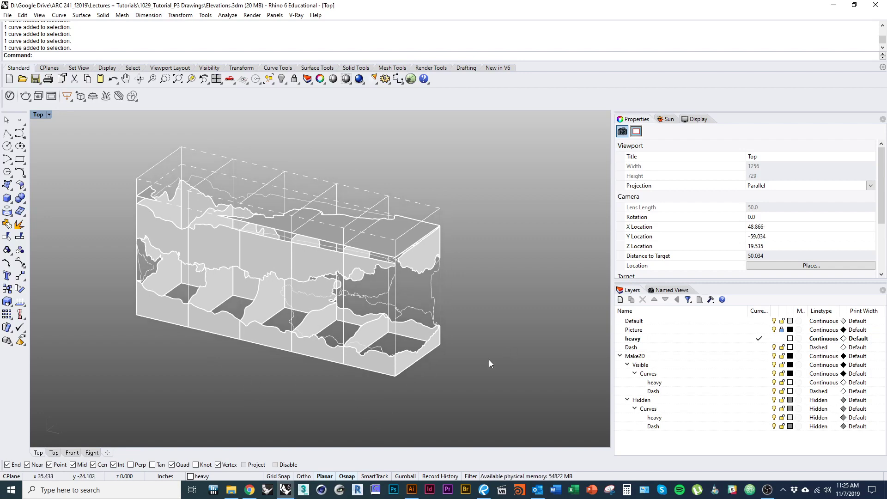
right_drag(488, 362, 389, 365)
scroll(266, 326, down, 8)
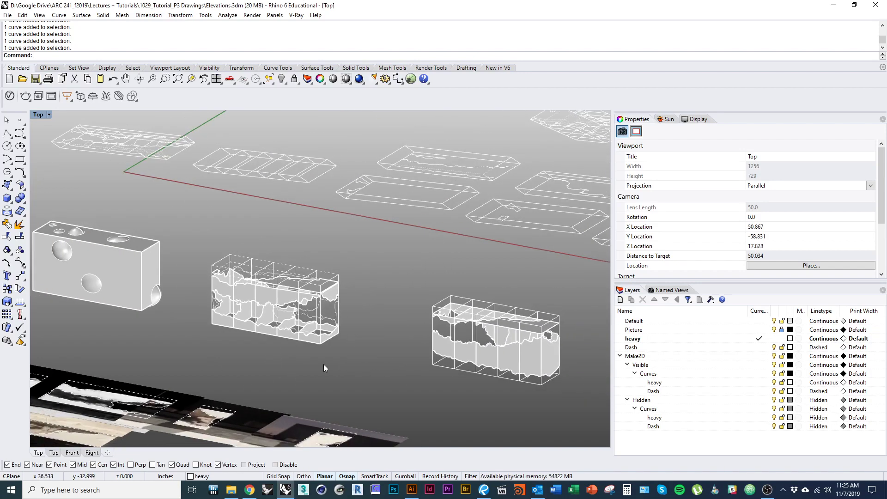
shift+right_drag(329, 366, 294, 375)
scroll(219, 315, up, 4)
scroll(219, 314, up, 3)
shift+right_drag(281, 330, 295, 318)
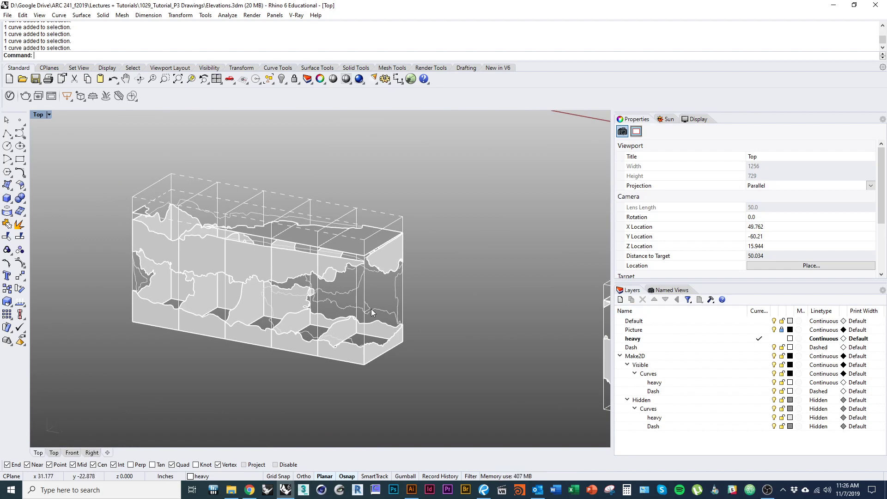
right_drag(348, 305, 373, 312)
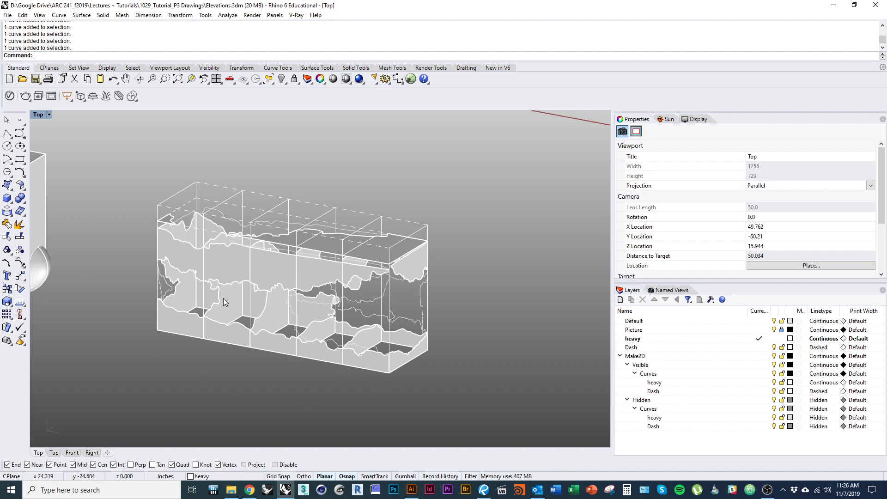
Try lowering the two trimmed horizontal surfaces near the top of the layered box model
scroll(380, 254, up, 5)
click(381, 254)
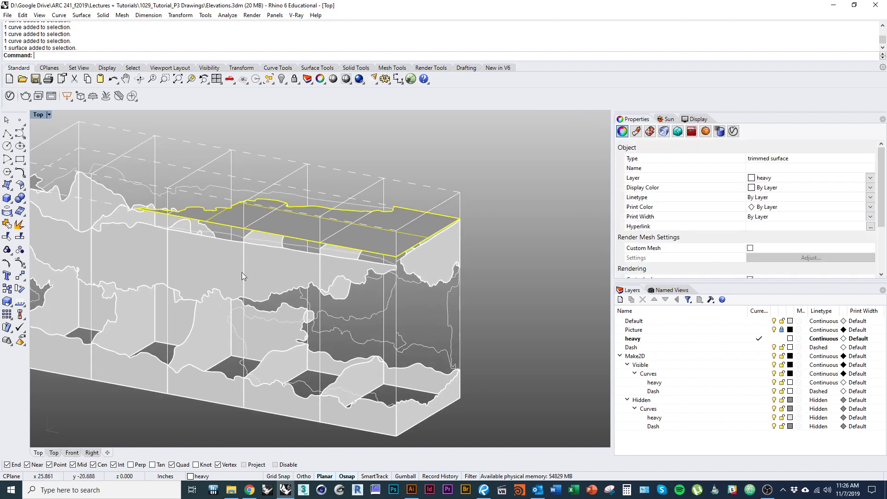
right_drag(161, 228, 301, 240)
scroll(161, 228, up, 5)
shift+click(172, 198)
right_drag(321, 269, 176, 245)
scroll(178, 243, down, 4)
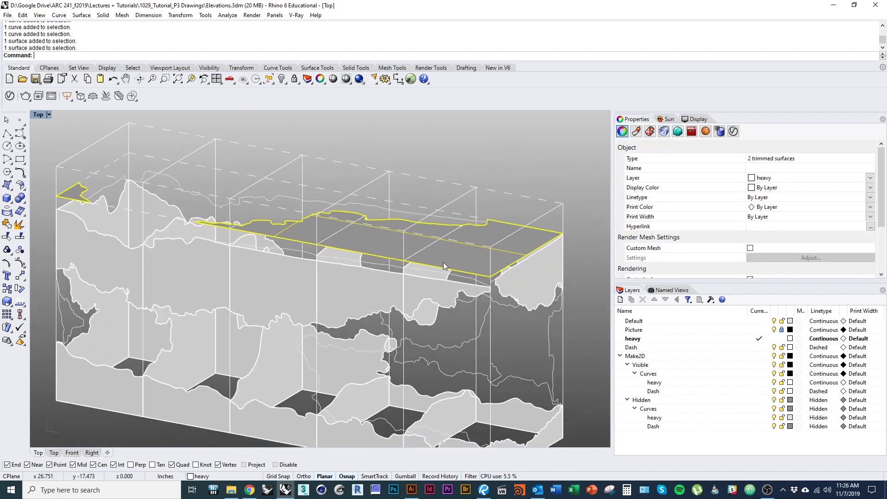
drag(446, 261, 448, 269)
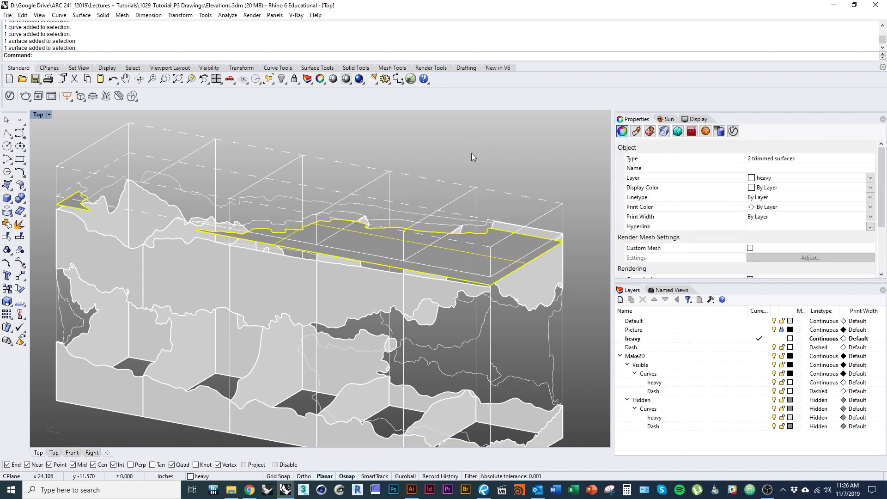
click(471, 154)
scroll(388, 199, down, 2)
right_drag(387, 204, 344, 209)
key(ctrl+z)
key(Escape)
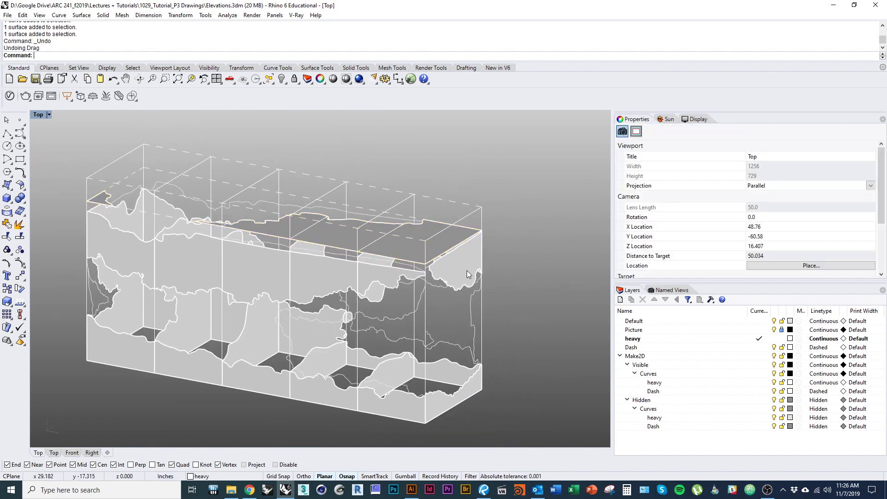
Frame the layered box in an axonometric view and open the list of named views
right_drag(434, 293, 428, 251)
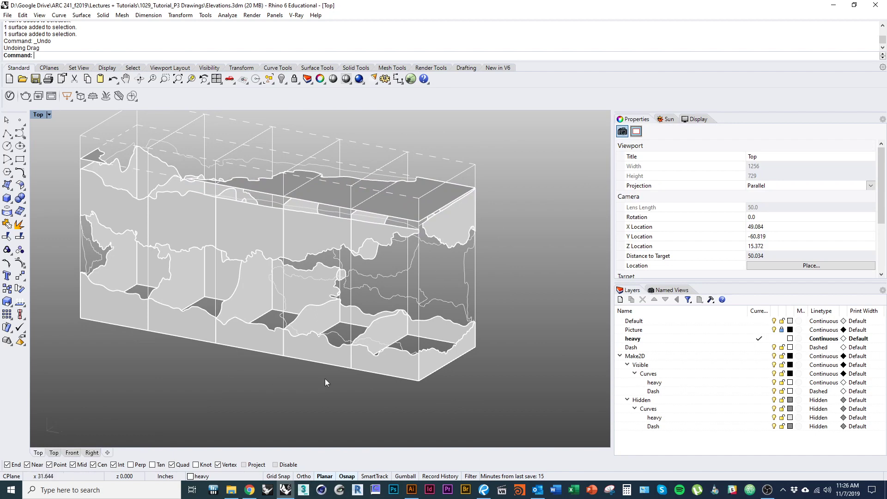
right_drag(301, 337, 315, 369)
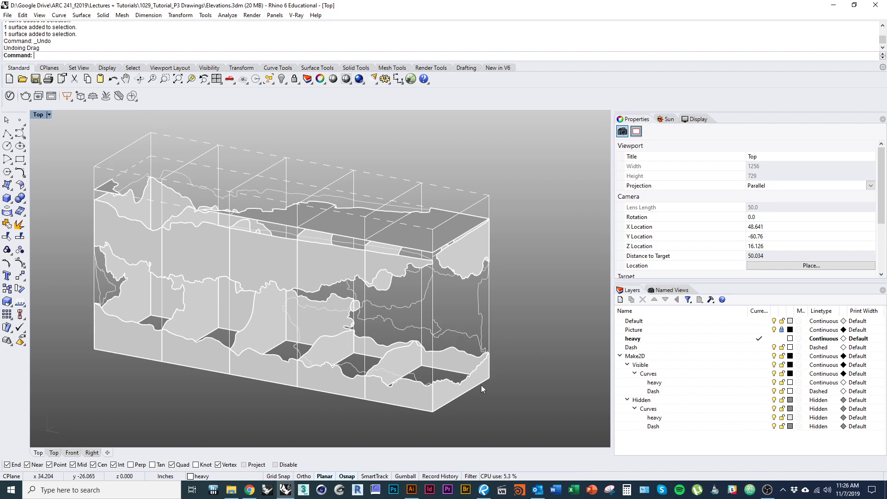
click(667, 291)
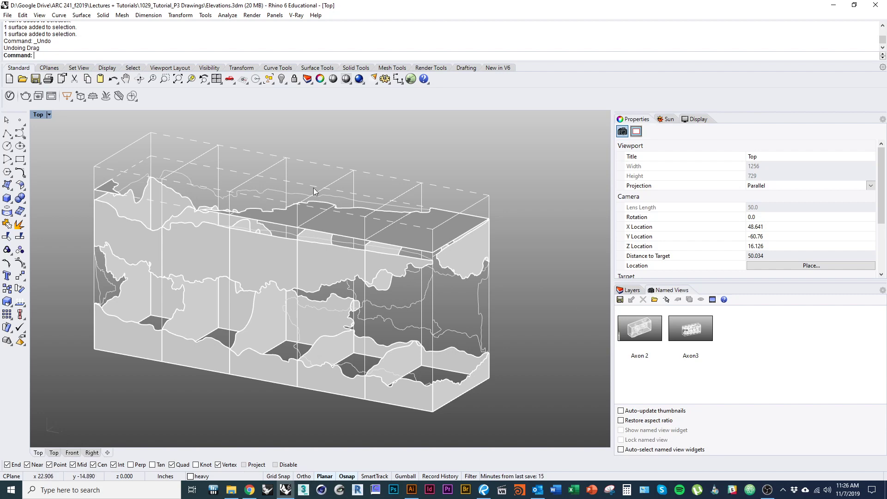
text(NamedView)
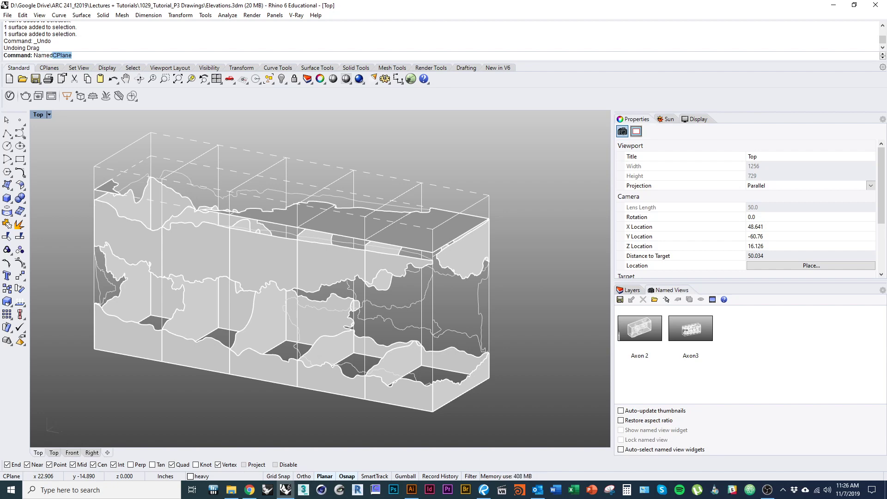
key(Return)
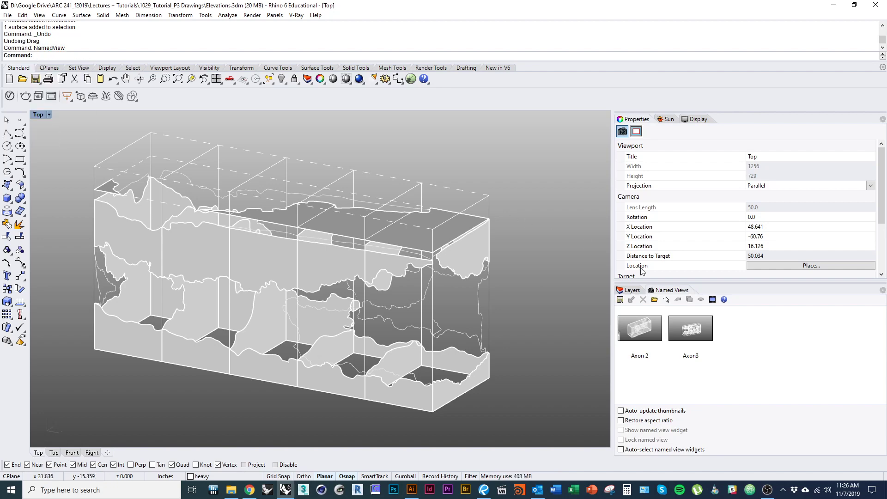
Adjust the axonometric angle of the layered box and set the viewport's display mode to Ghosted
scroll(426, 260, down, 2)
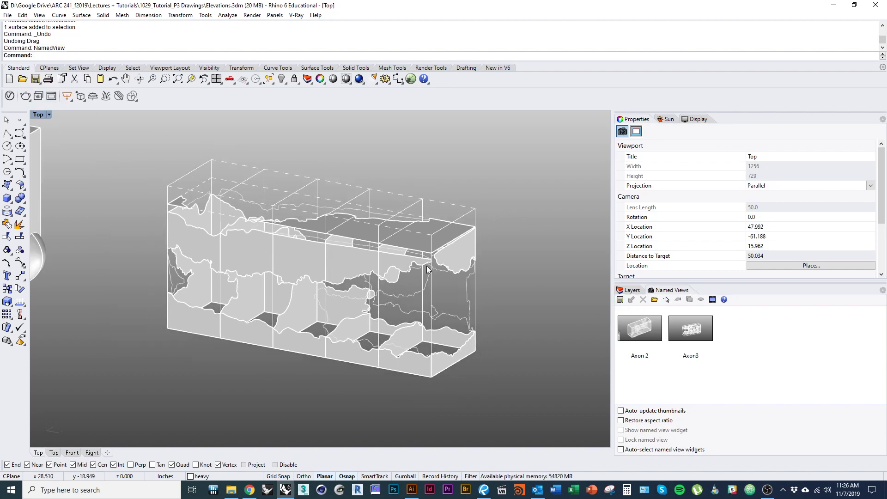
ctrl+shift+right_drag(428, 260, 436, 280)
click(40, 114)
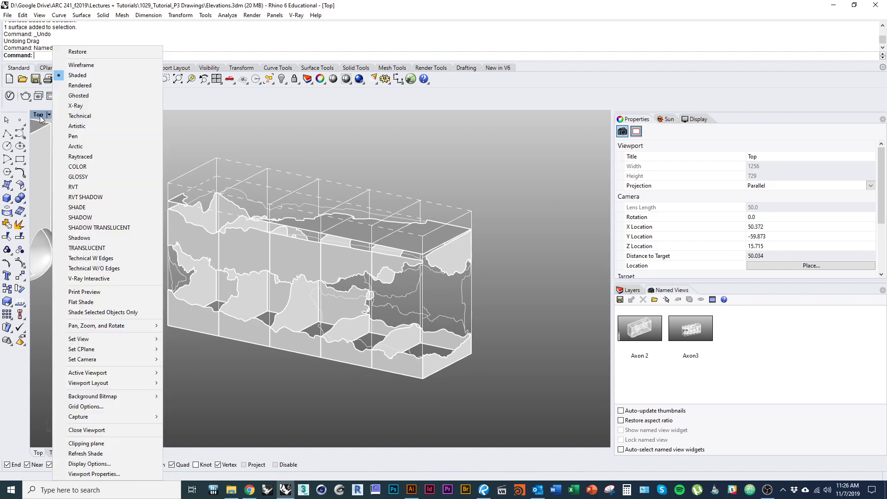
click(69, 85)
right_drag(305, 218, 332, 252)
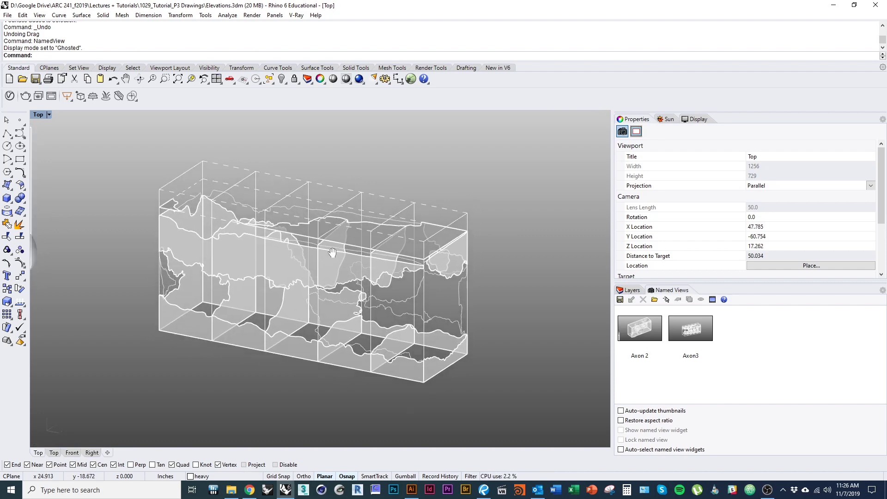
Save the current viewport as a named view called Axon
click(629, 300)
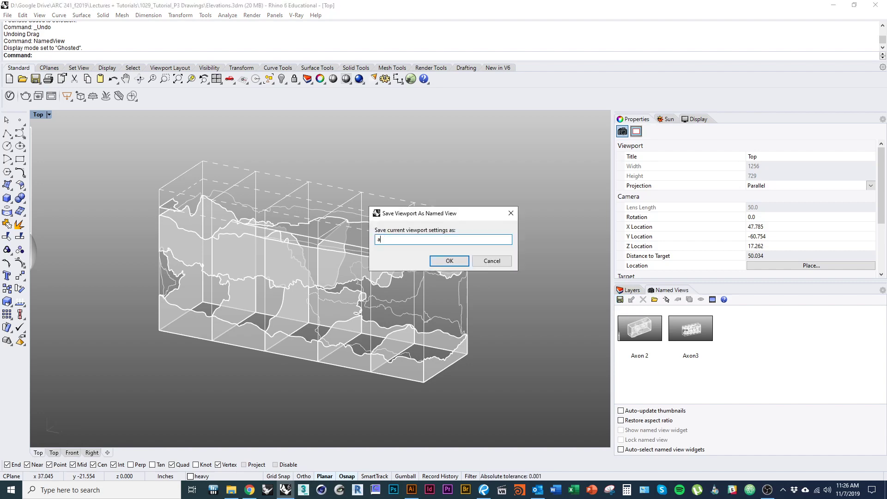
text(aXON)
key(BackSpace)
key(BackSpace)
key(BackSpace)
key(BackSpace)
text(A)
key(Return)
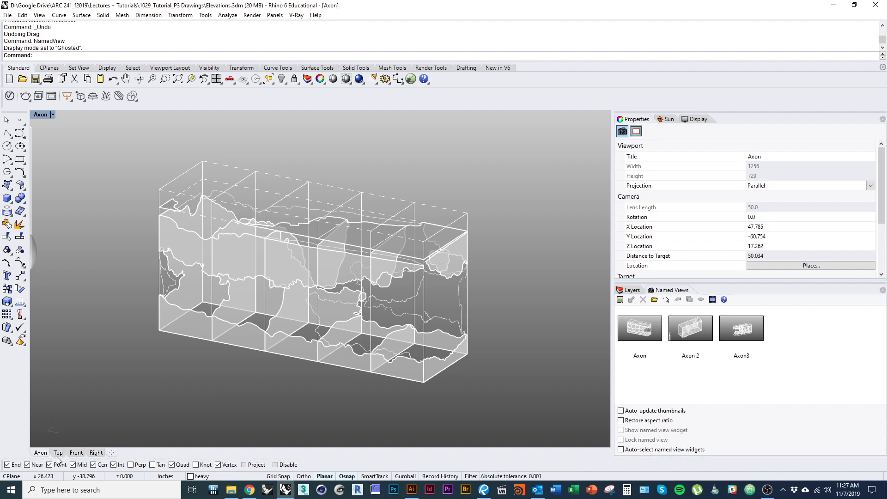
Return to the four-viewport layout and enlarge the Top and Axon viewports side by side
double_click(42, 114)
click(172, 220)
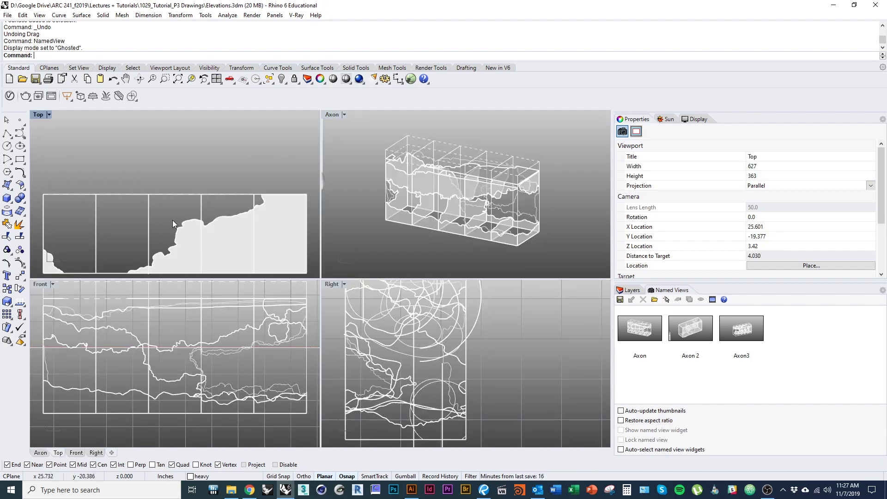
scroll(137, 209, down, 14)
scroll(175, 208, down, 6)
mouse_move(163, 222)
right_down()
mouse_move(178, 267)
mouse_move(223, 165)
right_up()
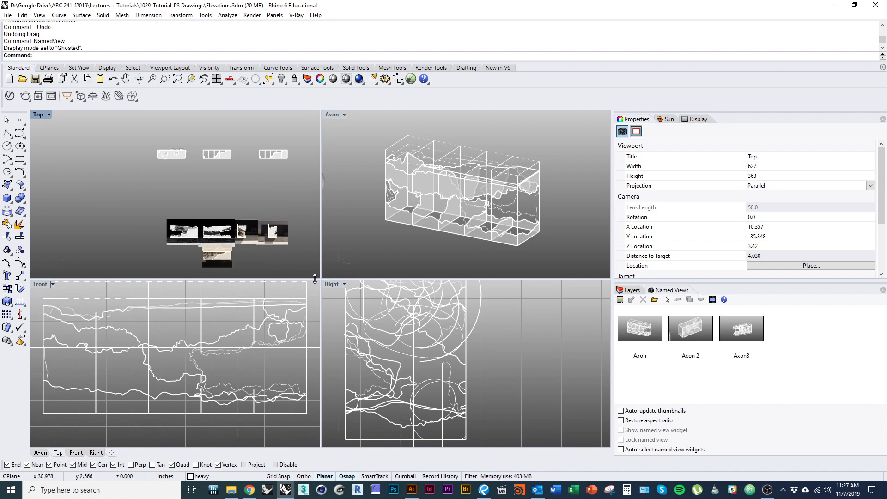
drag(312, 278, 308, 436)
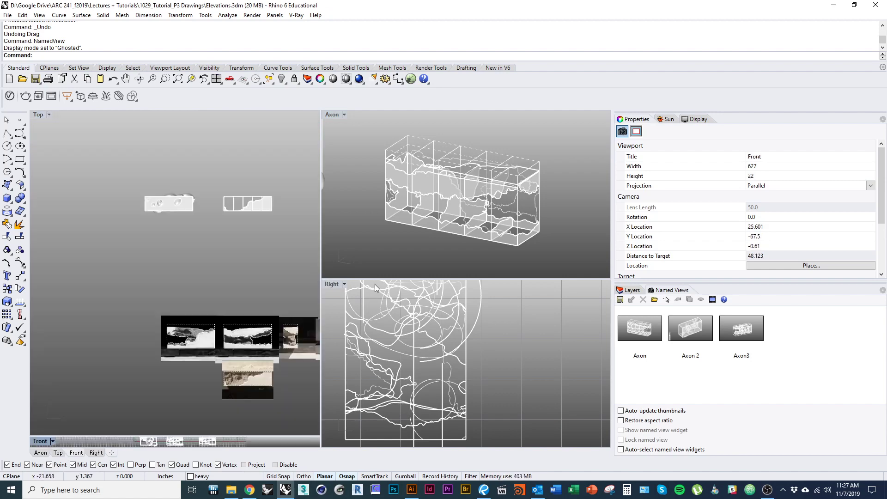
drag(375, 279, 368, 395)
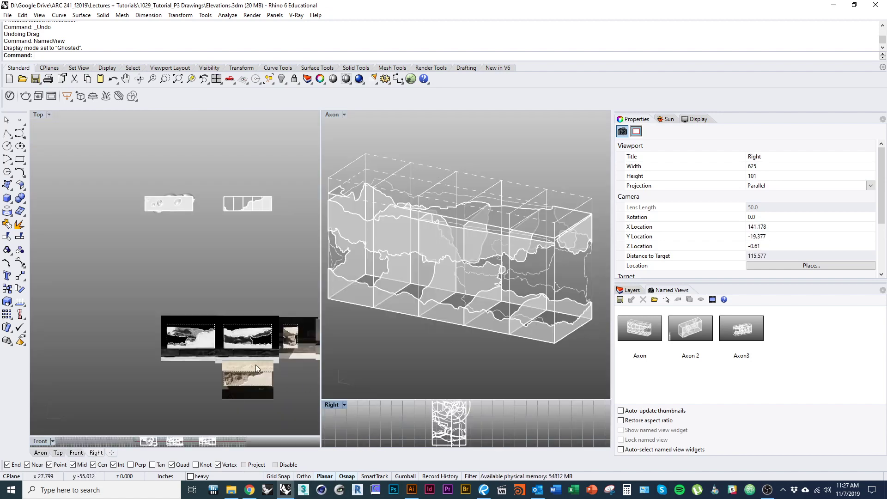
Move all the flattened 2D box drawings farther up from the X axis in the Top viewport
right_drag(205, 296, 127, 388)
right_drag(171, 226, 160, 309)
scroll(160, 309, down, 11)
right_drag(222, 344, 205, 370)
drag(313, 224, 88, 331)
drag(172, 265, 189, 212)
click(137, 342)
scroll(129, 335, up, 10)
right_drag(141, 295, 106, 327)
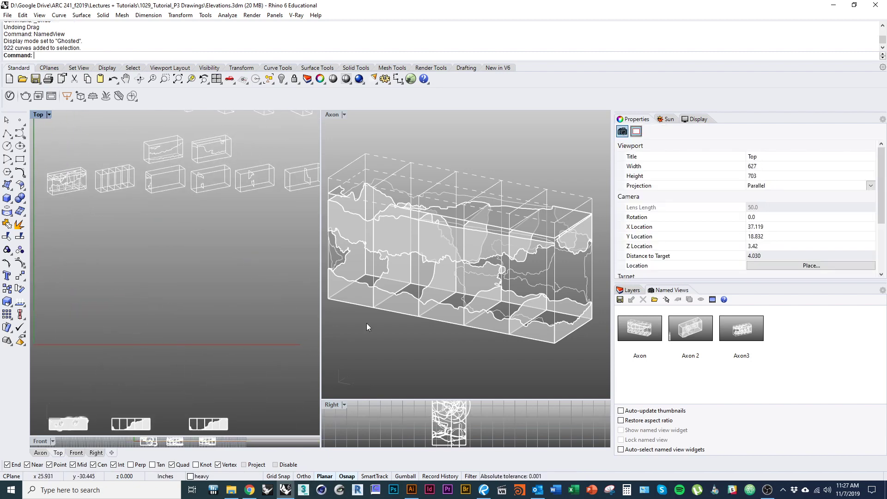
Draw a solid box over the layered model's full outer frame, with a 10 by 3 inch base, and extract its silhouette curves
click(352, 187)
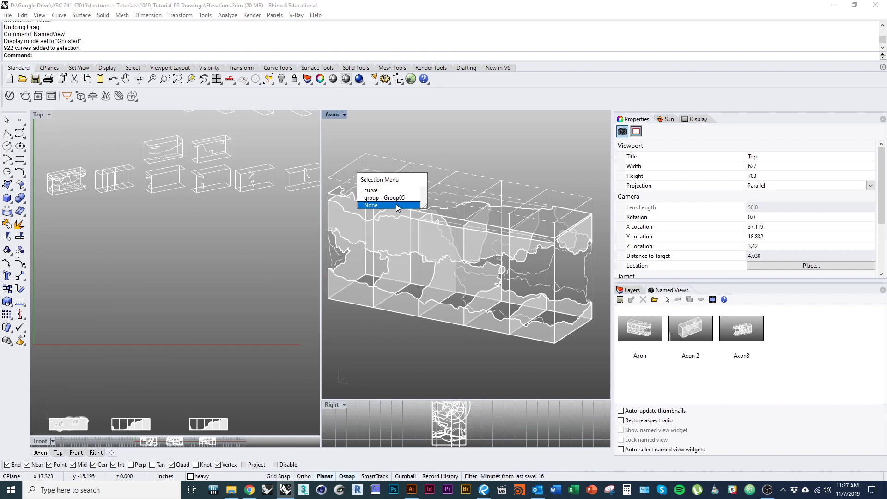
click(388, 203)
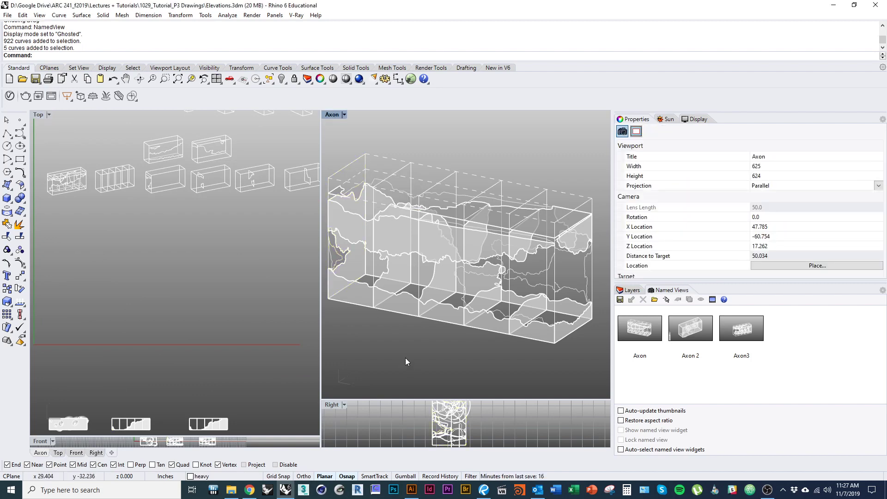
text(box)
key(Return)
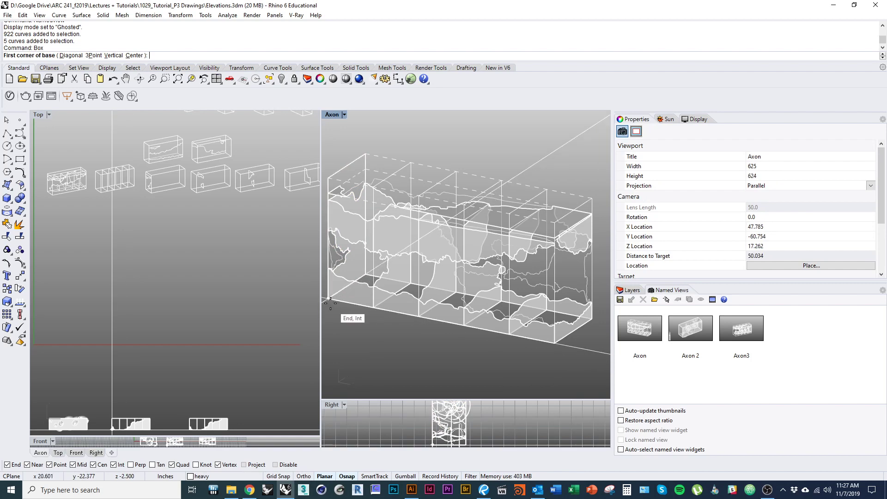
click(328, 300)
click(592, 319)
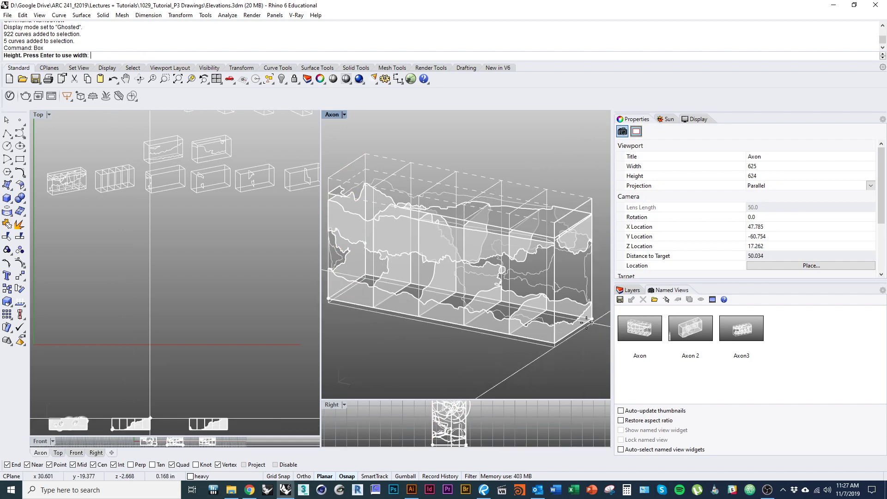
click(590, 200)
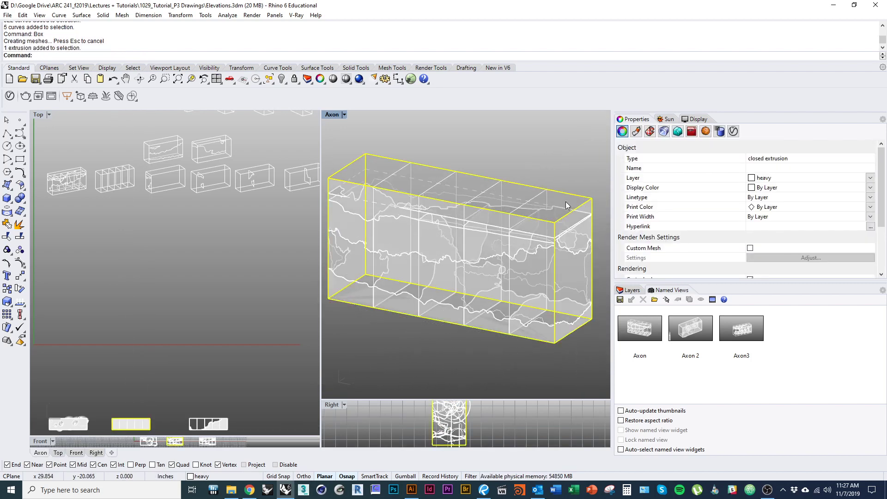
text(Silhouette)
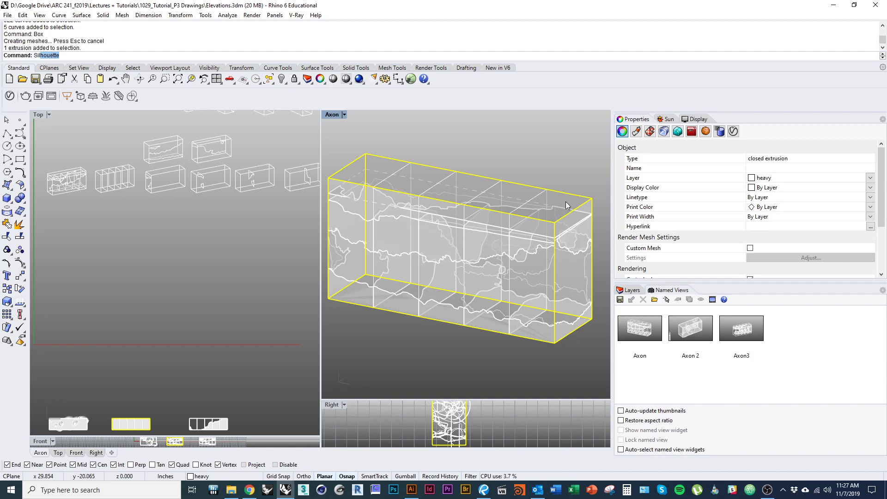
key(Return)
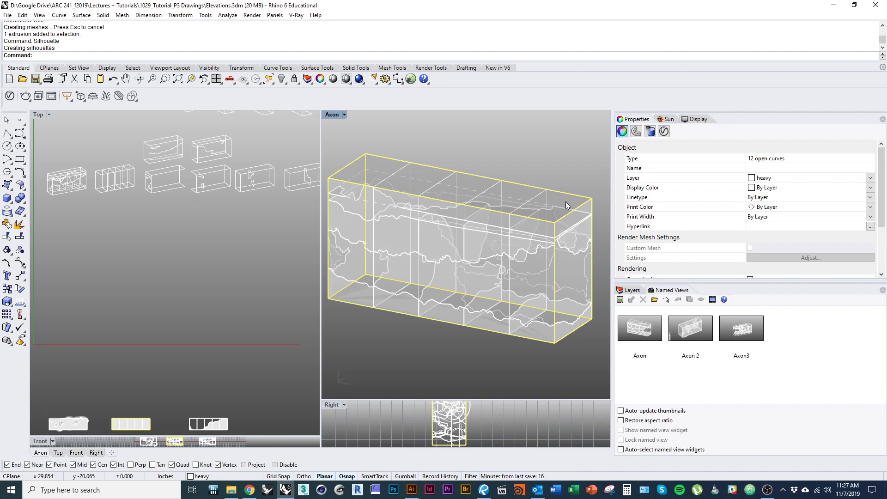
Group the extracted silhouette curves of the outer frame and delete the solid box they came from
text(Group)
key(Return)
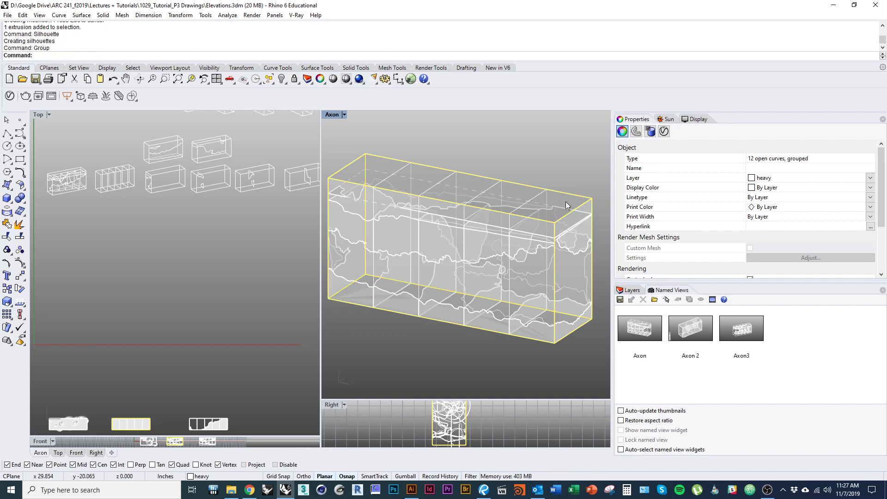
click(565, 270)
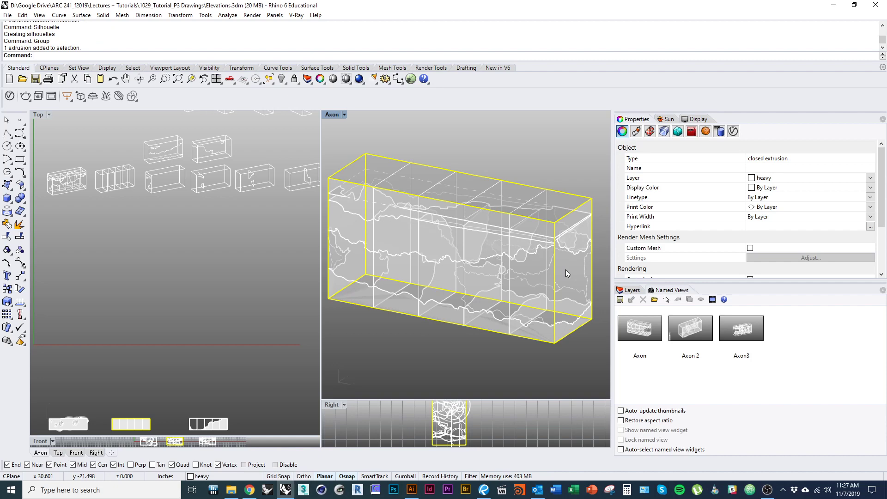
text(d)
key(Delete)
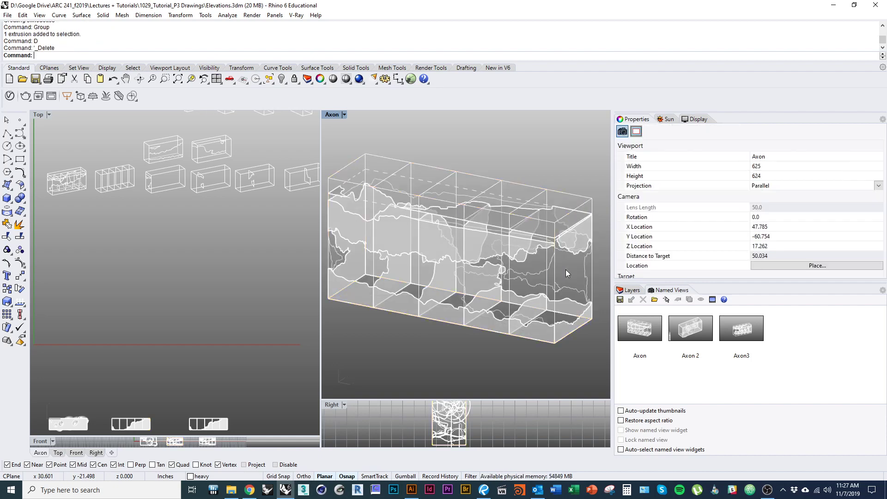
Make a 2D drawing of the grouped outer frame and the six cross-section rectangles from the Axon view, keeping hidden lines and source layers
click(573, 194)
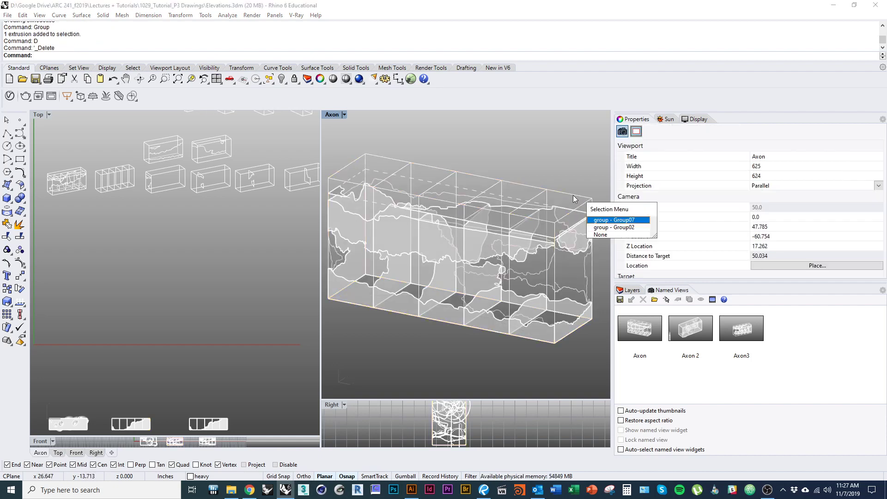
click(604, 229)
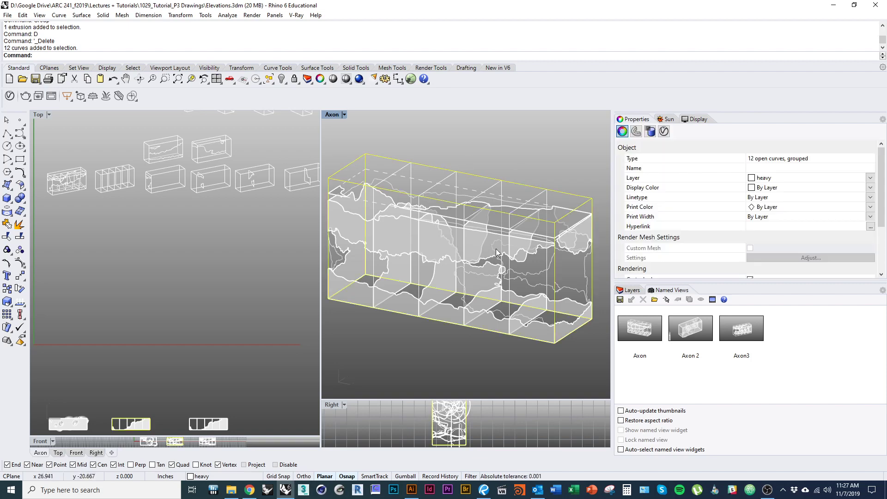
click(577, 209)
click(600, 230)
shift+click(535, 199)
shift+click(503, 189)
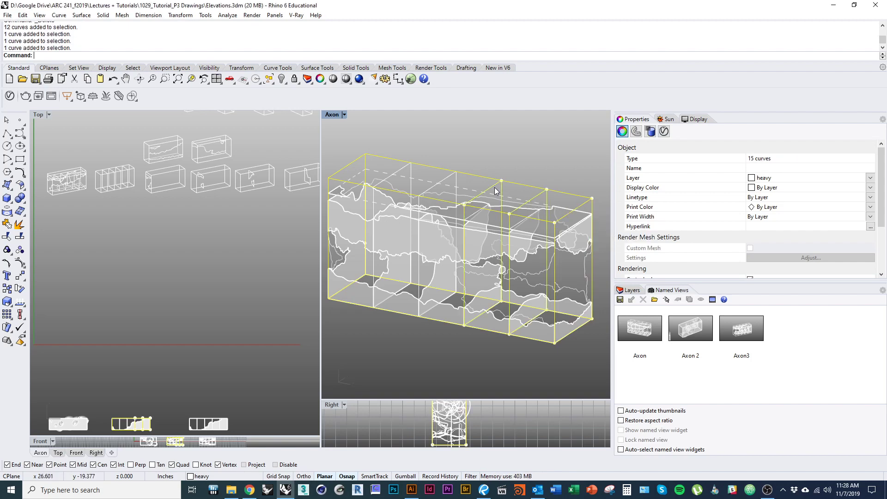
shift+click(443, 180)
shift+click(401, 168)
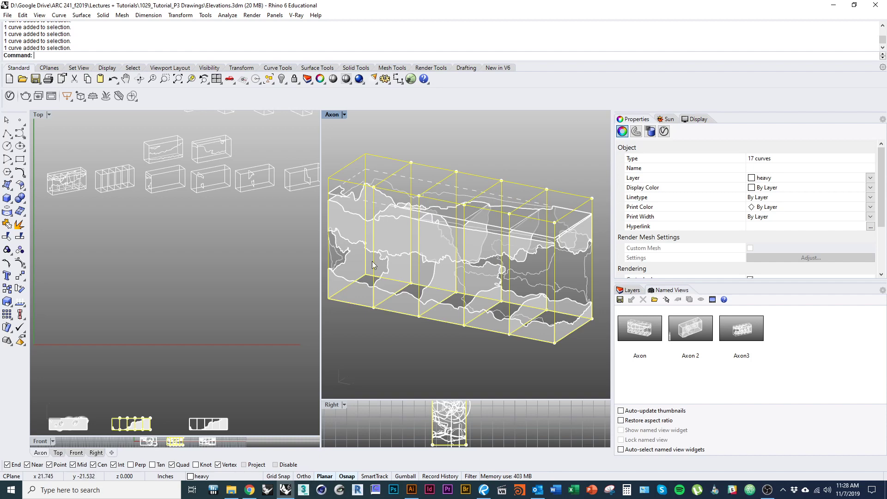
shift+click(353, 162)
text(Make2D)
key(Return)
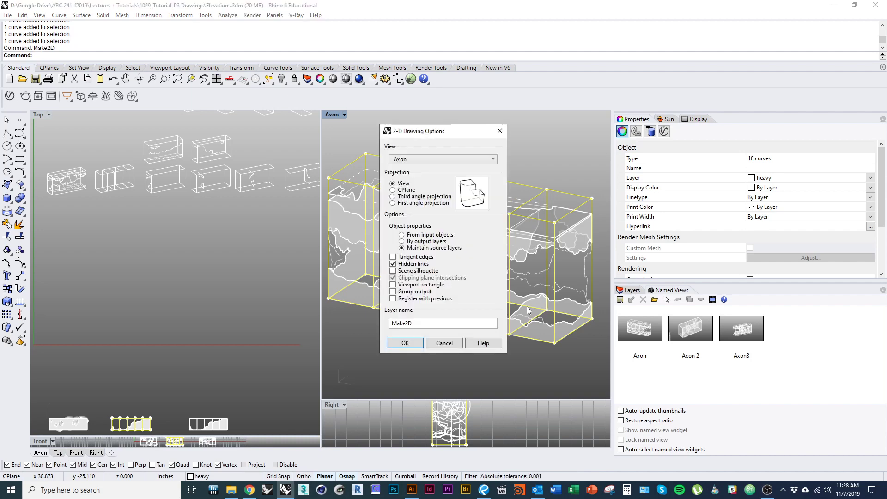
click(405, 343)
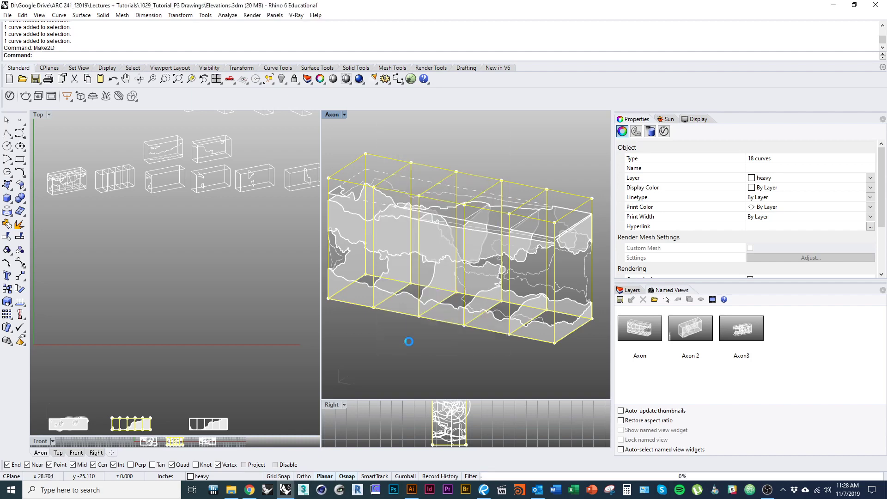
Move the new flattened frame drawing up and away from the X axis in the Top viewport
scroll(168, 317, up, 5)
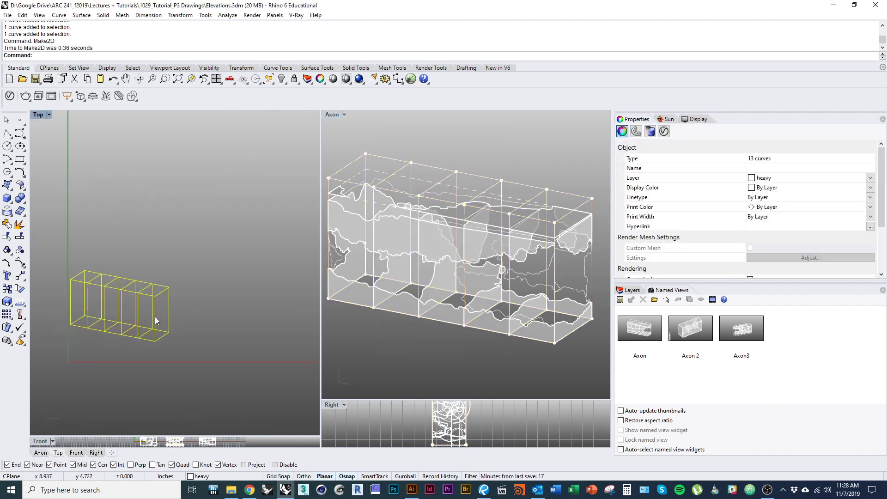
drag(154, 317, 159, 183)
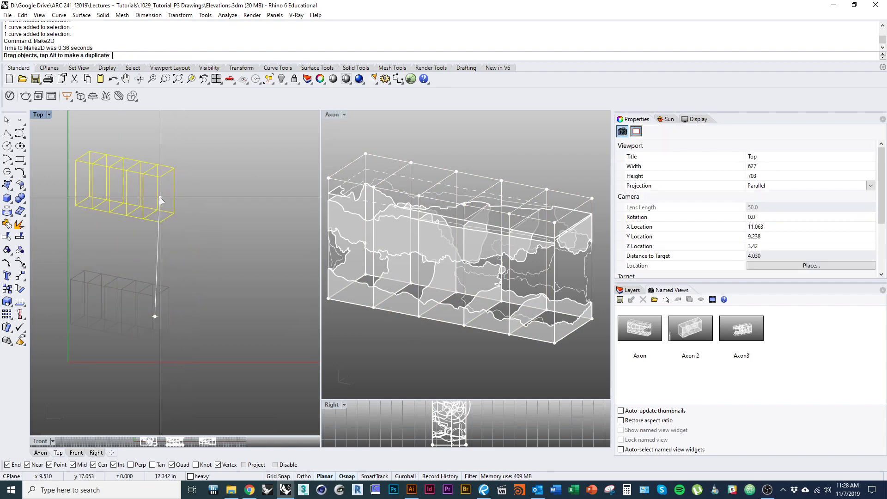
click(544, 199)
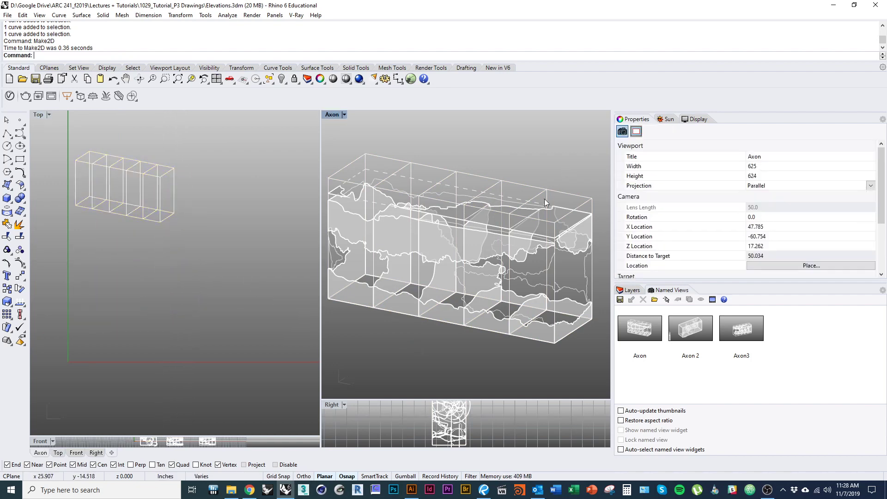
Select the six closed cross-section rectangles of the layered model in the Axon viewport, including both end frames
click(534, 197)
shift+click(494, 188)
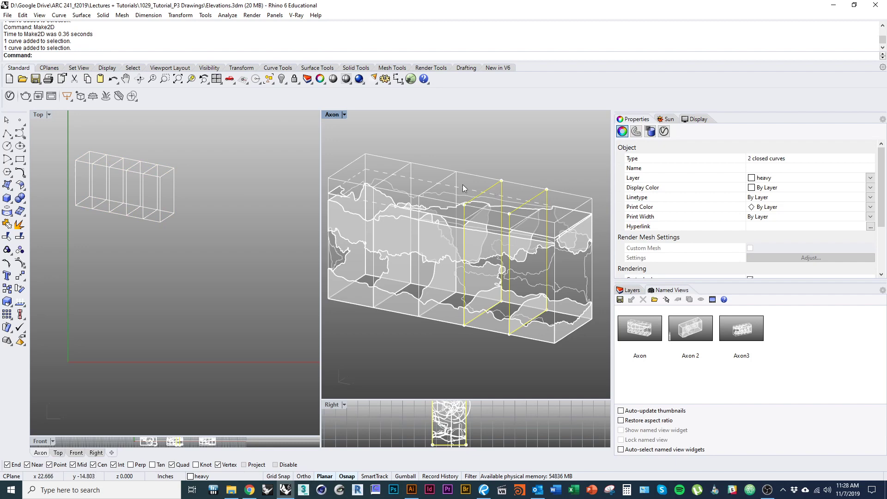
shift+click(448, 176)
shift+click(404, 172)
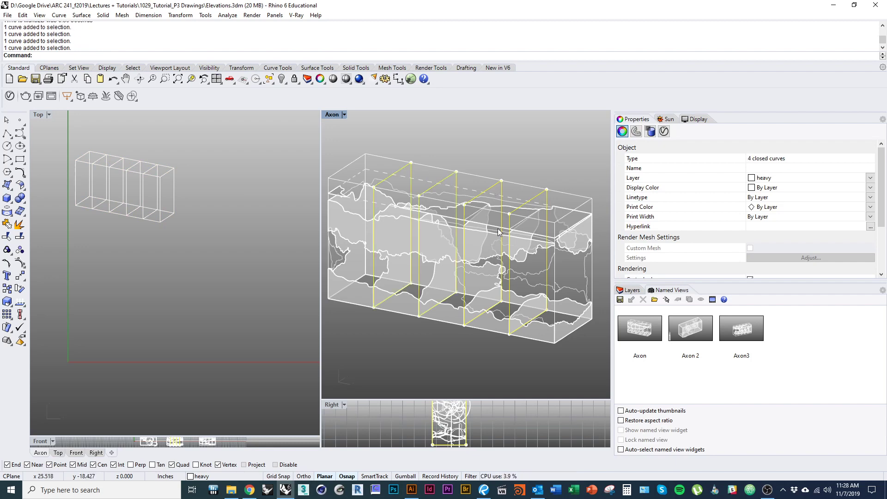
shift+click(582, 210)
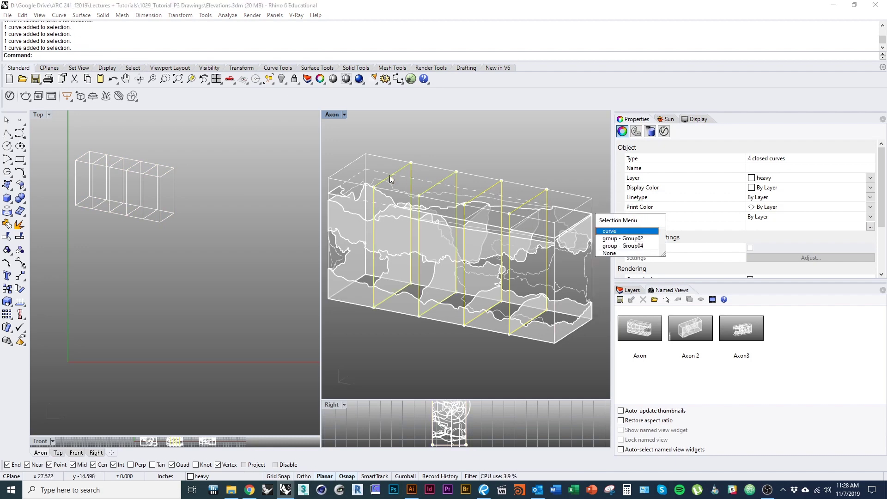
click(619, 226)
shift+click(356, 159)
click(397, 181)
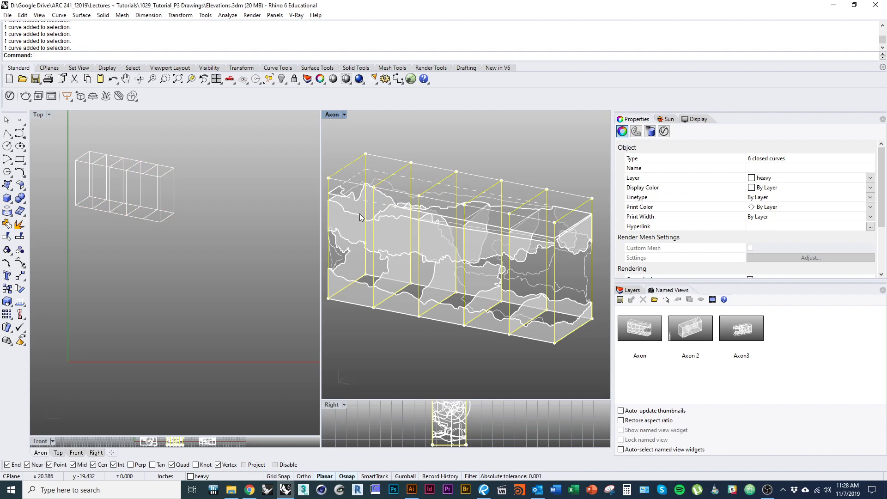
Add the cut surfaces of the first four cross sections from the model's left end to the selection
shift+click(361, 207)
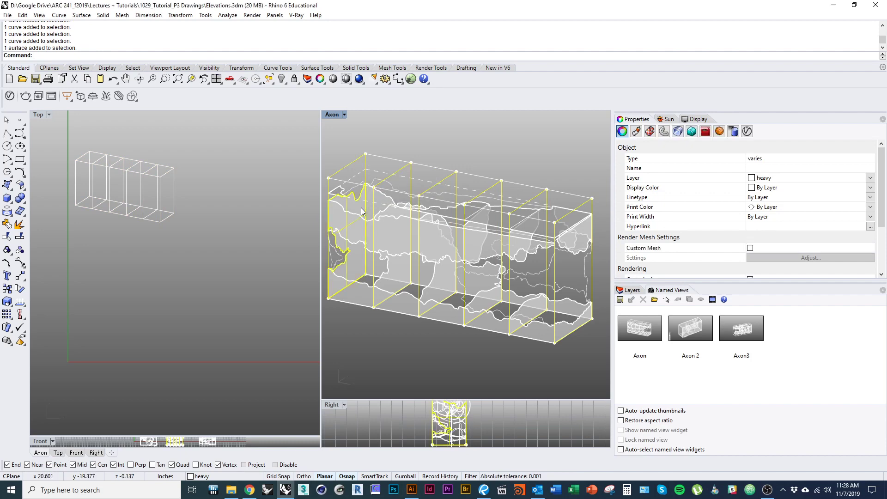
shift+click(399, 277)
shift+click(438, 284)
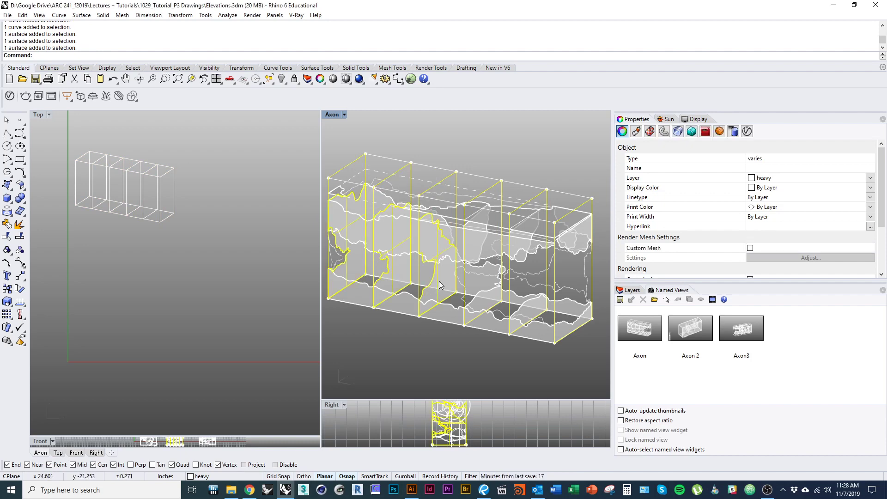
shift+click(478, 300)
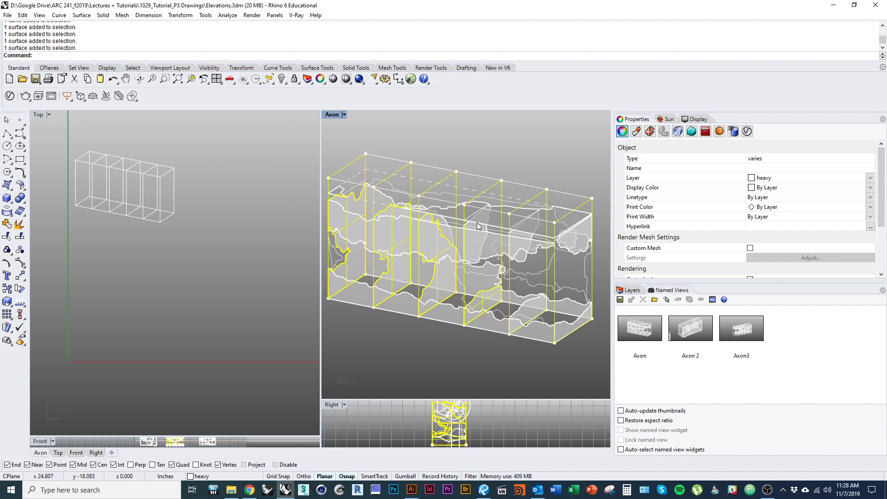
scroll(473, 233, up, 8)
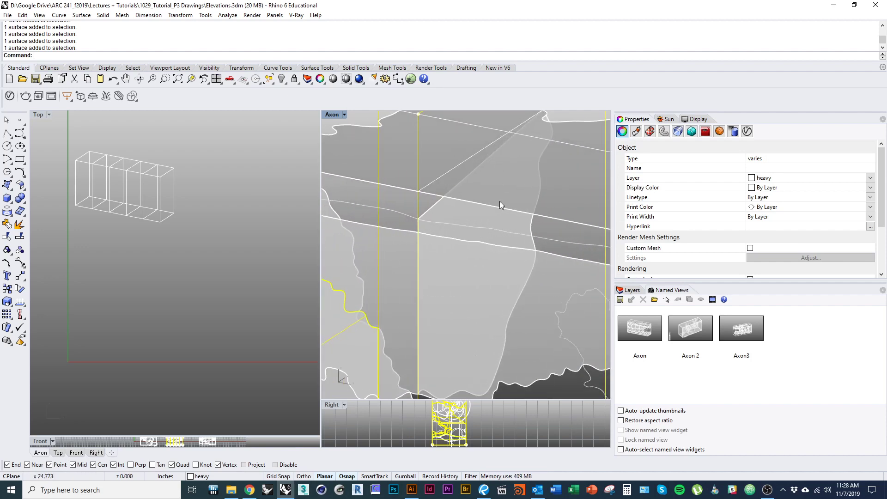
scroll(457, 232, down, 4)
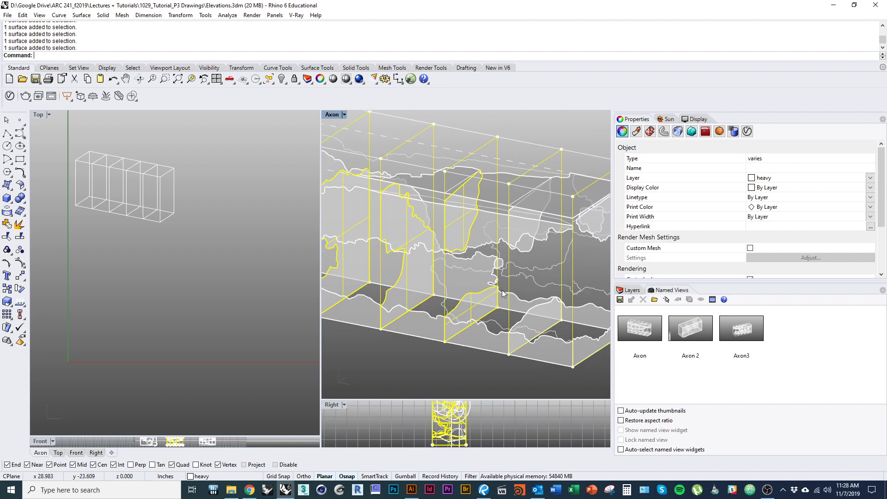
Add the upper and lower cut surfaces of the two cross sections nearest the model's right end to the selection
shift+click(534, 320)
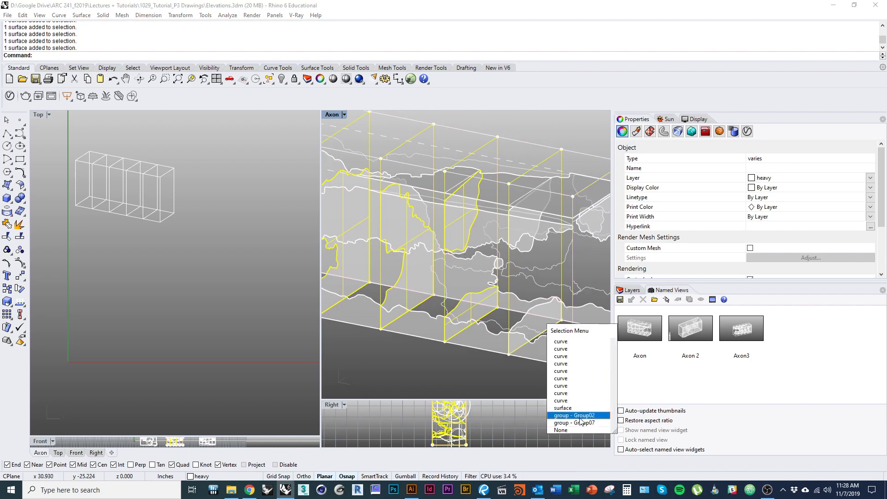
click(571, 430)
shift+click(542, 322)
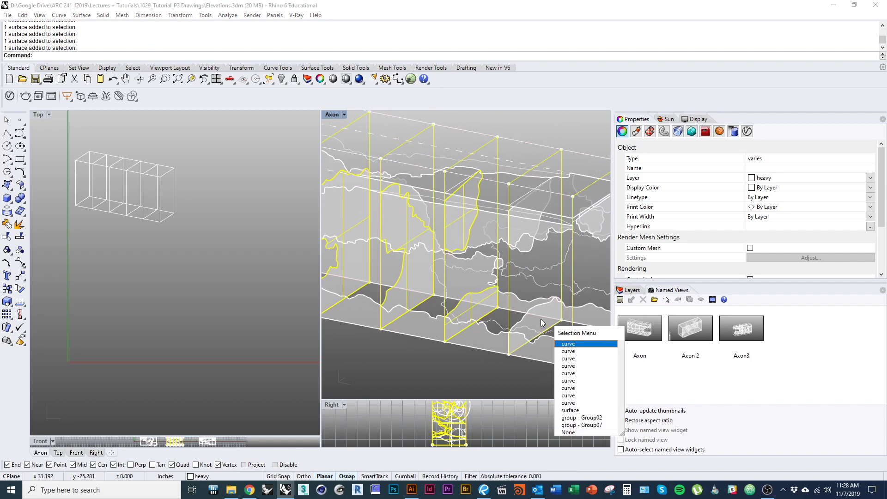
click(578, 433)
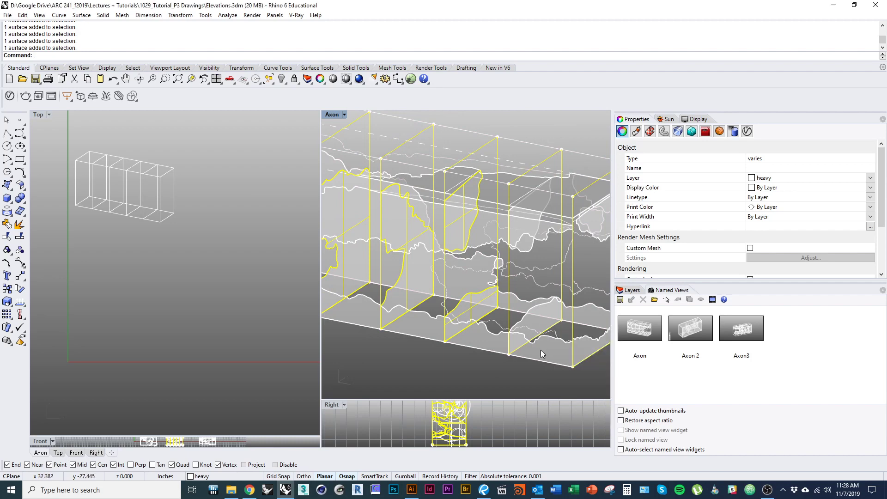
shift+click(542, 325)
scroll(524, 239, up, 8)
shift+click(522, 240)
scroll(490, 249, down, 6)
right_drag(501, 305, 429, 313)
shift+click(533, 232)
right_drag(523, 315, 529, 262)
shift+click(506, 343)
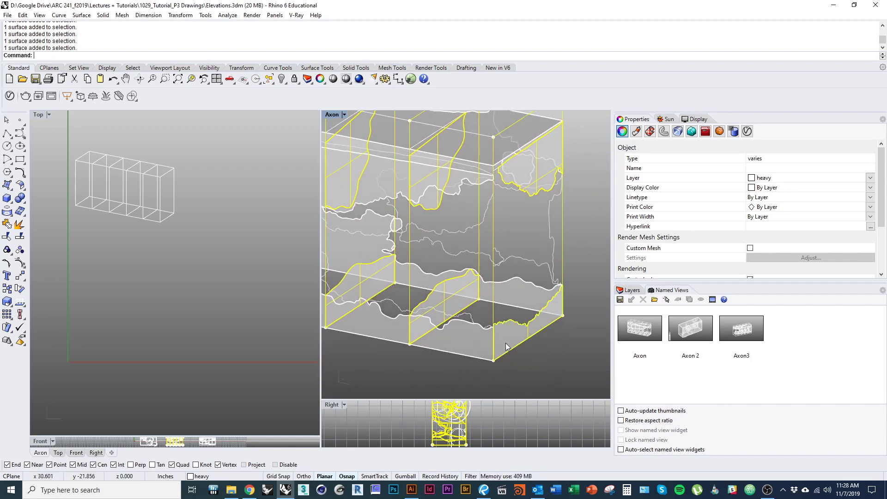
Restore the Axon named view and make a 2D drawing of the selected cross sections, keeping hidden lines and source layers
scroll(544, 322, down, 2)
double_click(635, 342)
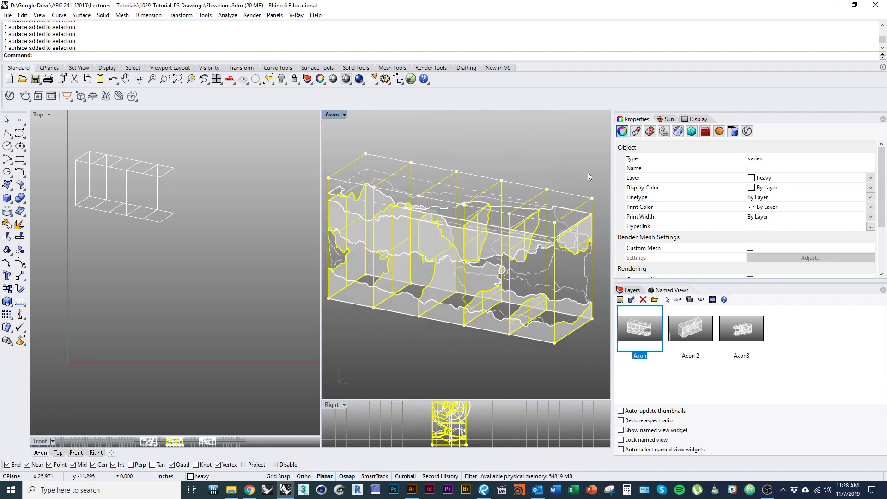
text(Make2D)
key(Return)
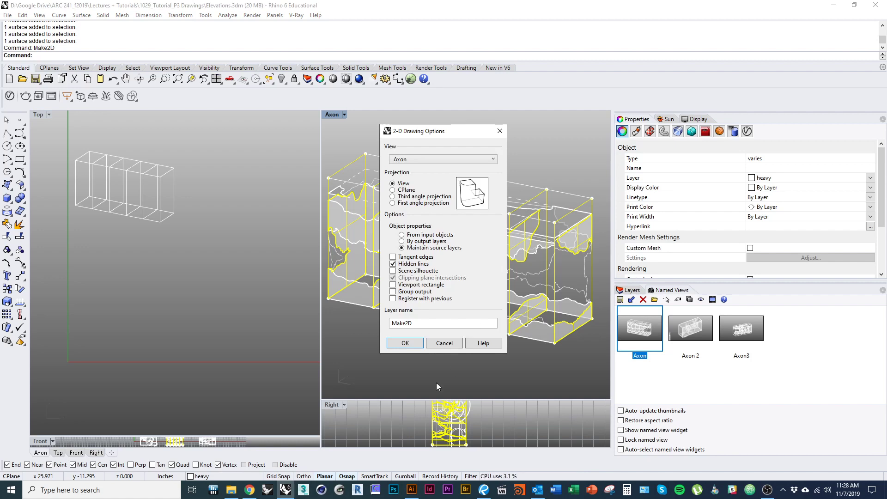
click(405, 344)
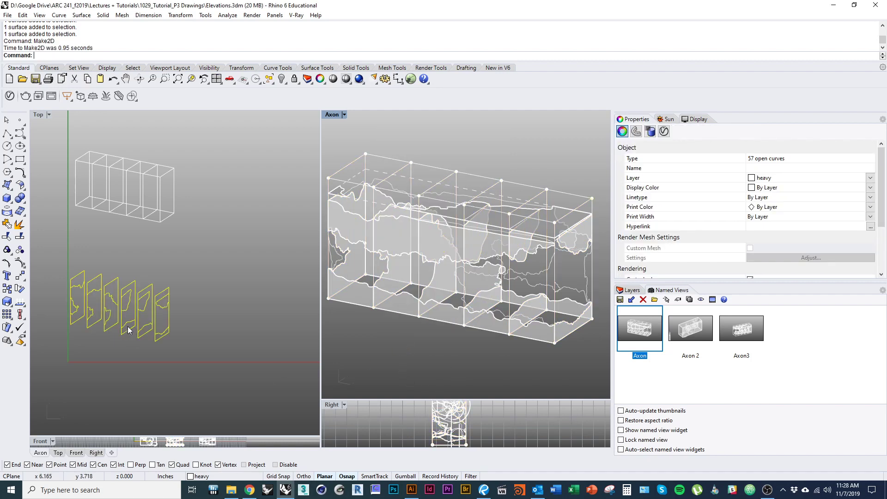
Move the flattened cross-section drawing to the right of the frame drawing in the Top viewport and deselect it
drag(122, 325, 242, 215)
click(223, 264)
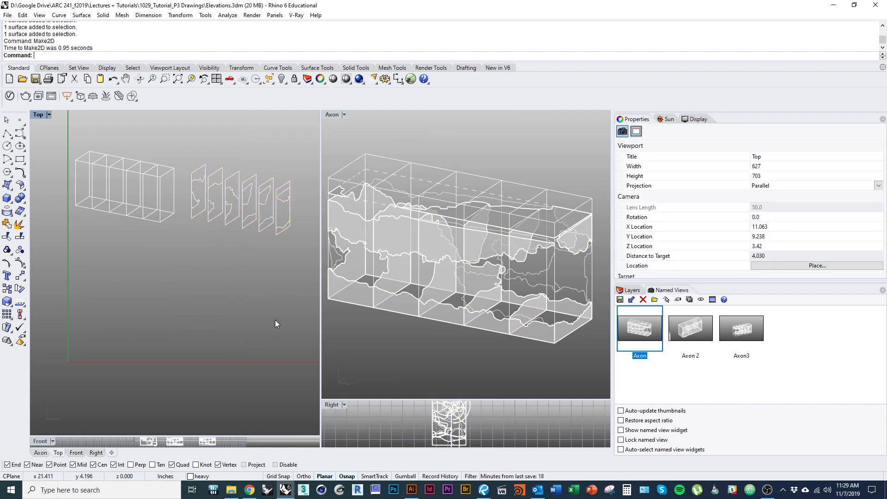
click(484, 368)
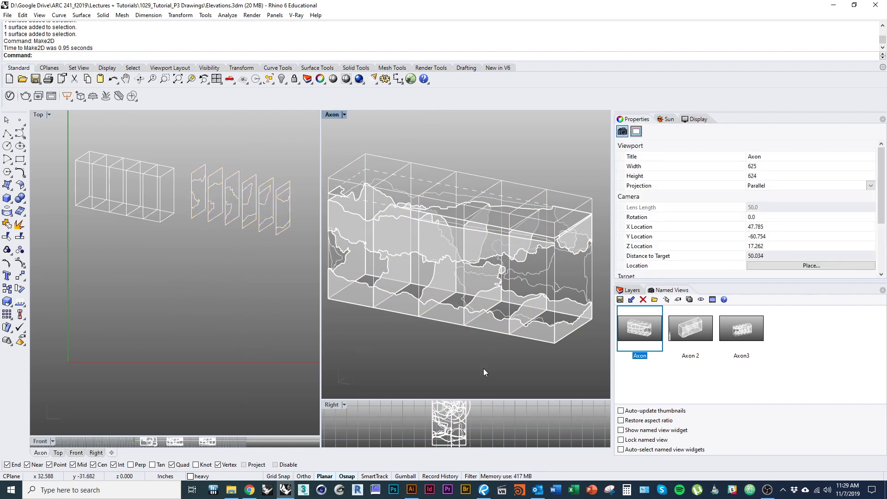
text(SelPrev)
key(Return)
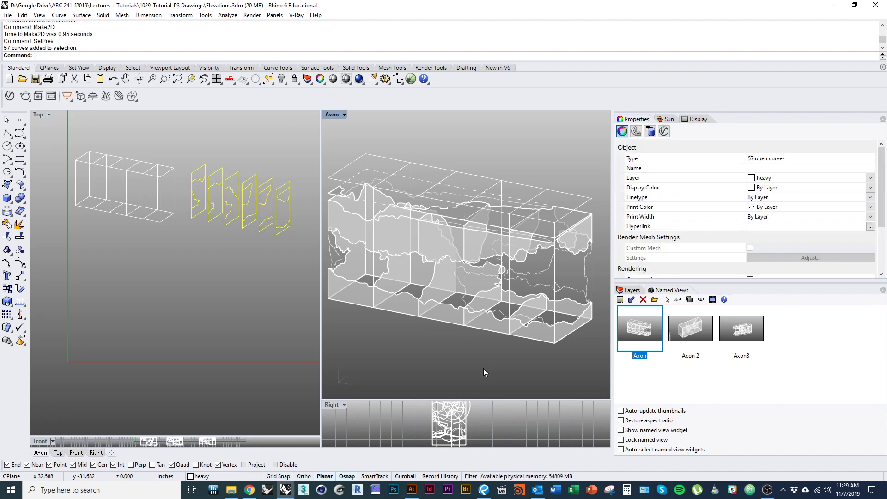
click(566, 329)
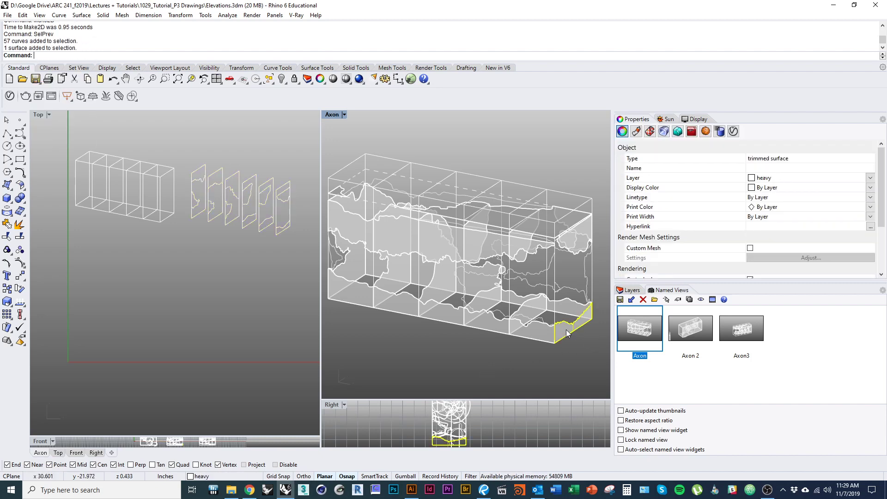
Select the lower and upper cut surfaces of the front long section, with the Axon viewport in Shaded display mode
click(539, 332)
shift+click(487, 236)
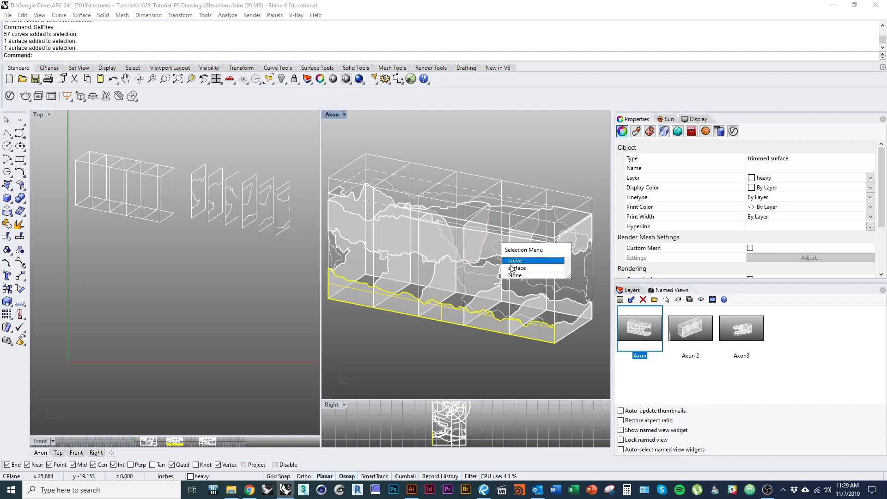
click(512, 271)
ctrl+click(480, 244)
key(ctrl+alt+s)
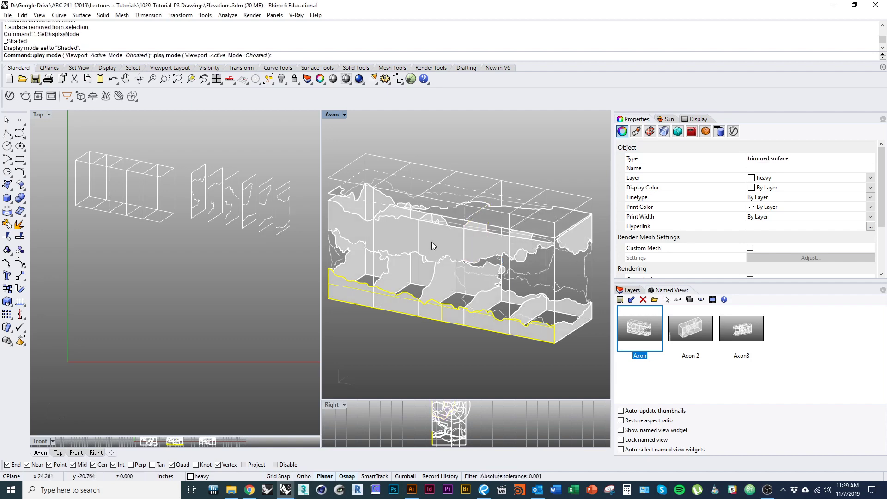
shift+click(442, 238)
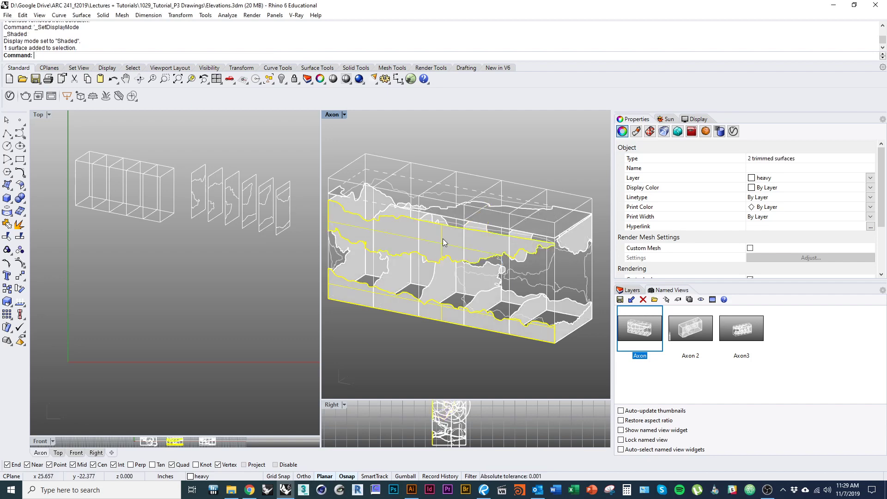
shift+click(360, 199)
click(416, 190)
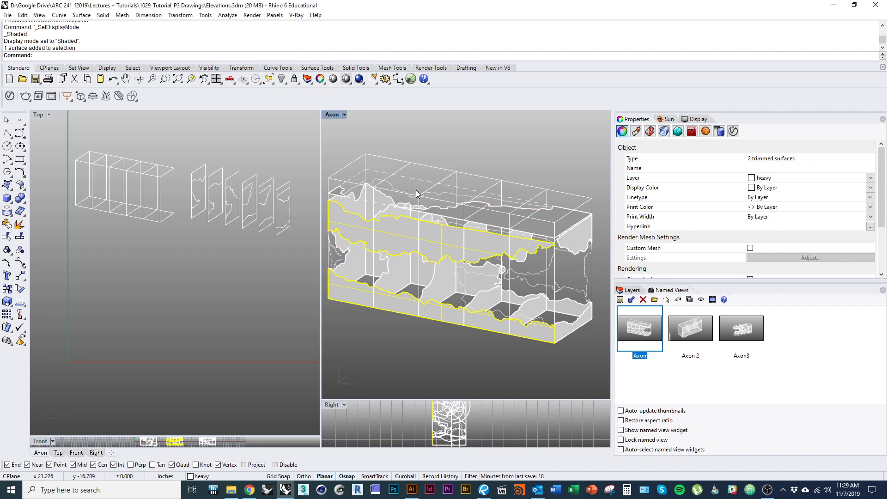
Make a 2D drawing of the front long section with the outer box frame and place it right of the cross-section drawing
shift+click(431, 166)
click(467, 198)
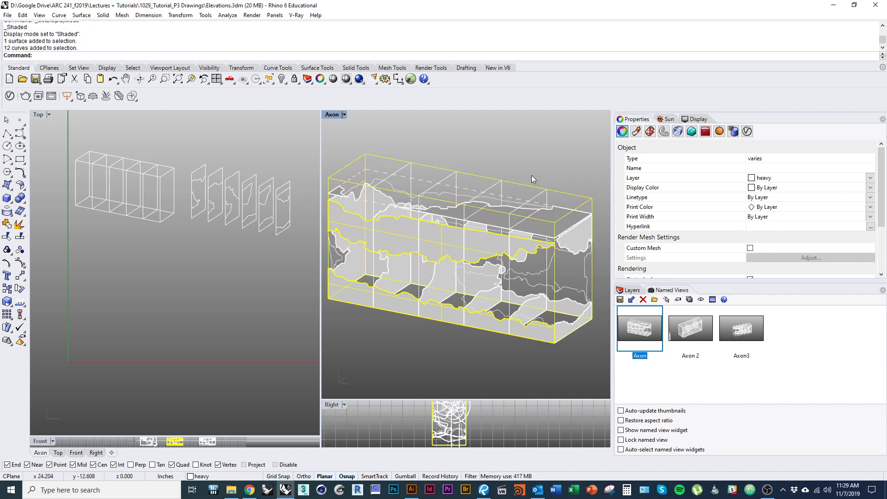
text(Make2D)
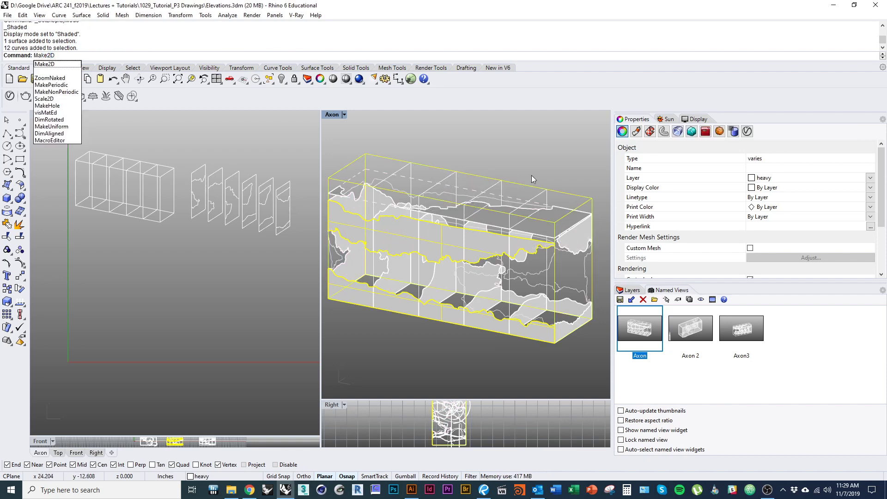
key(Return)
click(406, 343)
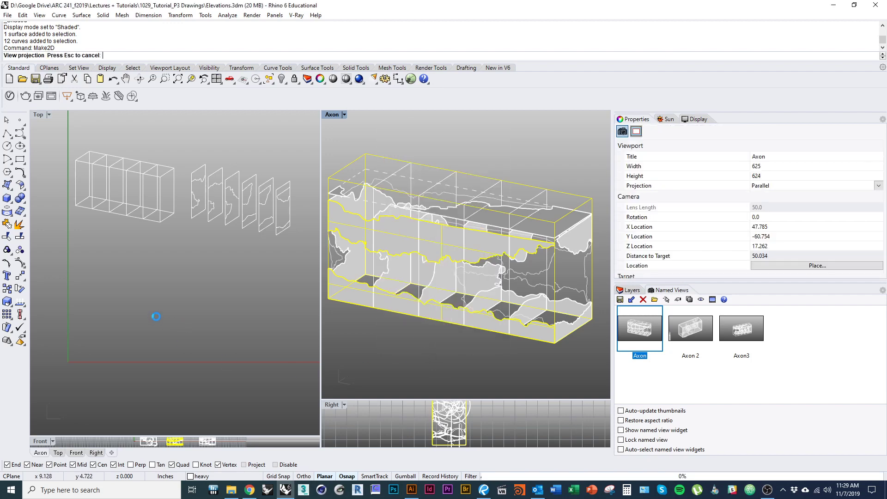
scroll(125, 311, down, 2)
mouse_move(115, 302)
mouse_down()
mouse_move(287, 245)
mouse_move(275, 237)
mouse_up()
Hide the lower and upper cut surfaces of the front long section
click(417, 252)
shift+click(386, 301)
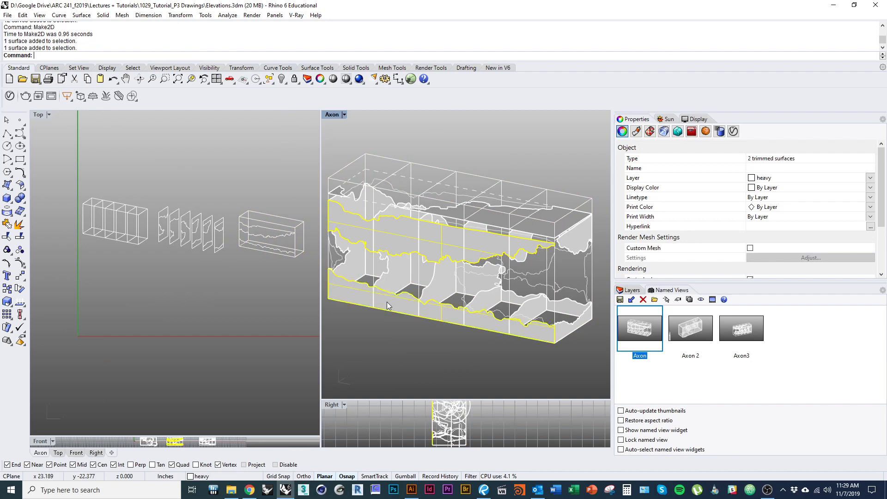
key(ctrl+h)
Select both cut surfaces of the middle long section together with the outer box frame, Group02
click(539, 230)
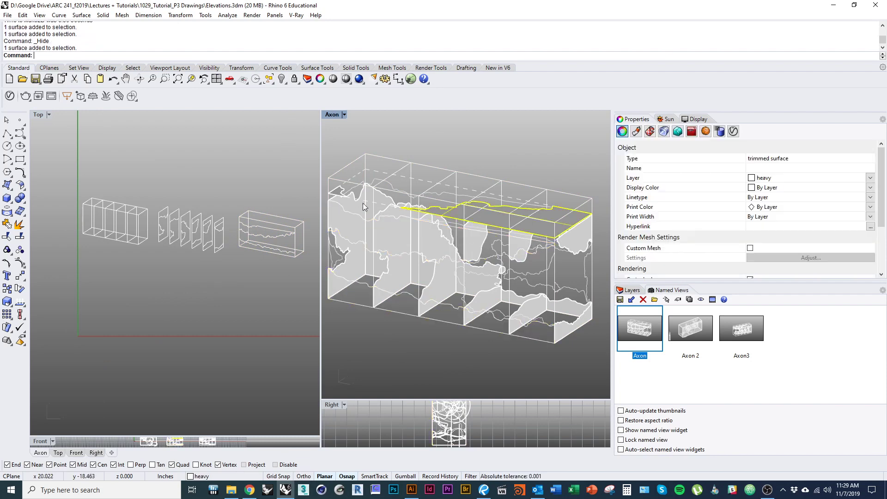
shift+click(341, 189)
click(370, 213)
shift+click(342, 168)
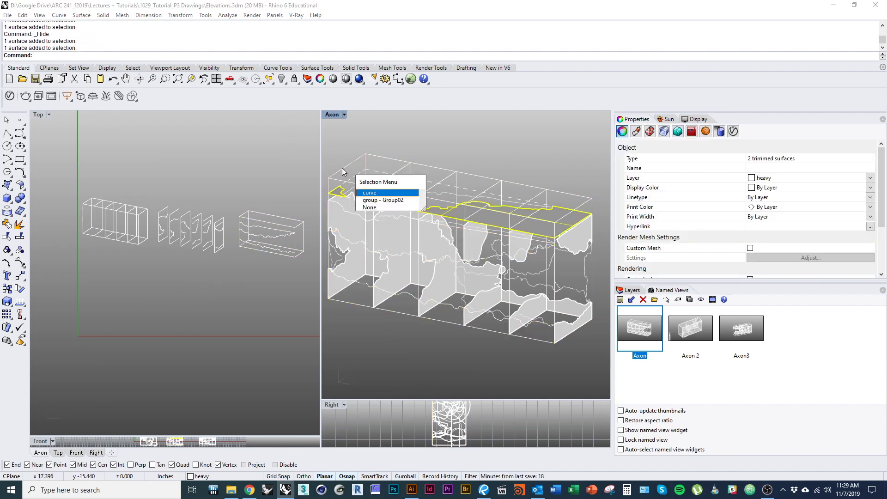
click(373, 201)
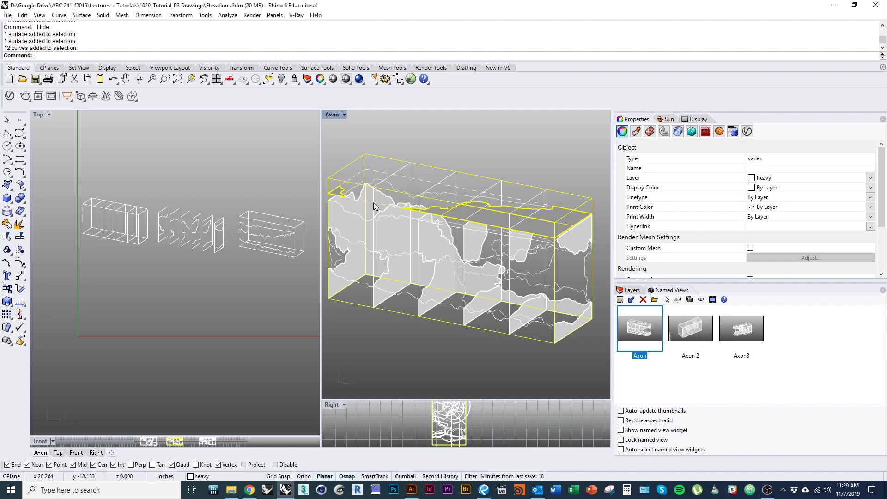
Make a 2D drawing of the middle long section and place it right of the front long-section drawing in the Top viewport
text(Make2)
key(Return)
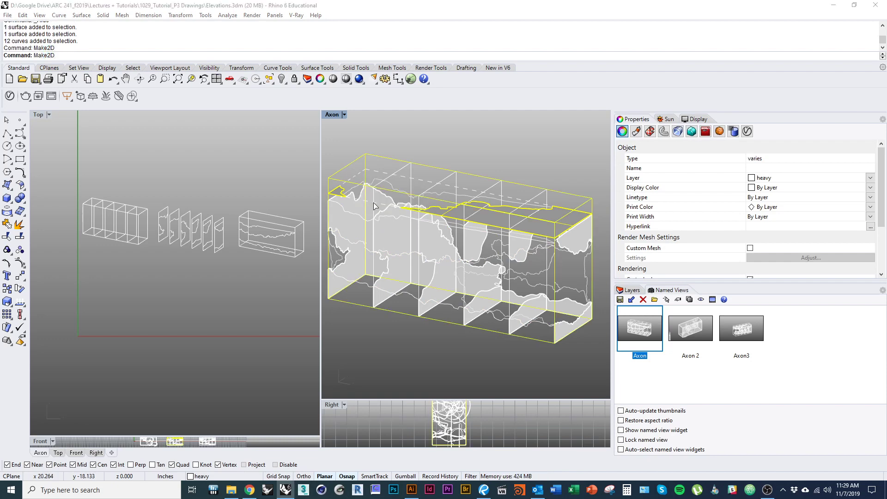
key(Return)
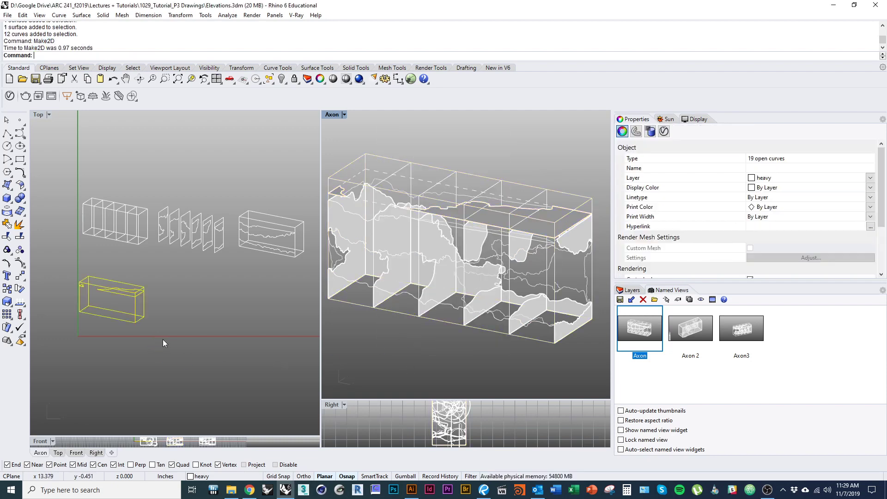
right_drag(163, 340, 136, 337)
scroll(106, 329, down, 6)
drag(105, 328, 230, 297)
Hide the cut surfaces of the middle long section and its grouped dashed curves
click(332, 212)
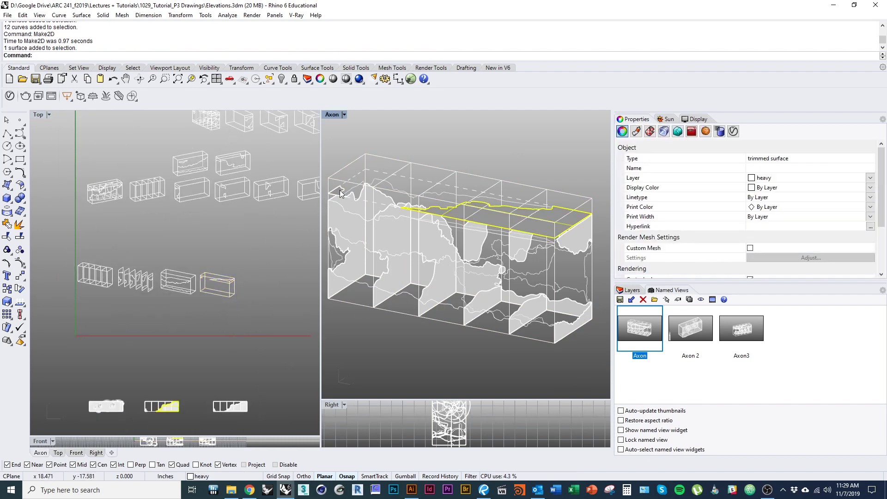
click(339, 193)
click(340, 193)
key(ctrl+h)
click(358, 177)
key(ctrl+h)
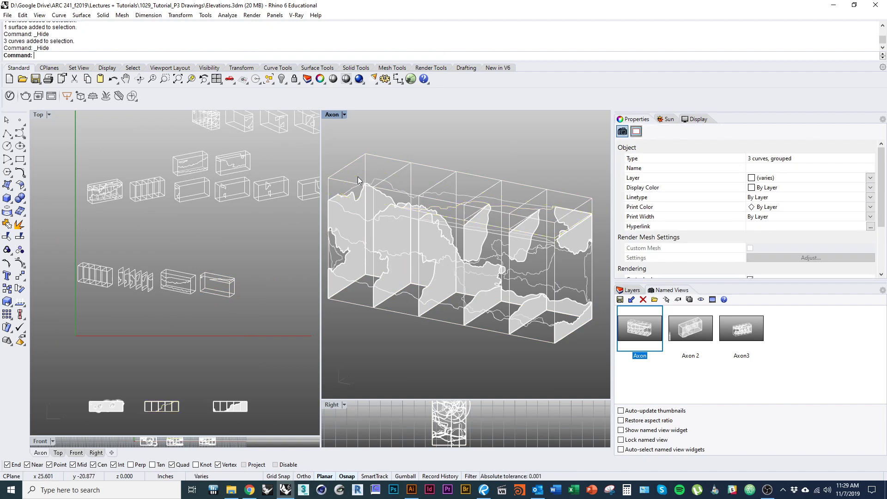
Select the three cut surfaces of the back long section: the upper corner piece, the small piece beside it and the large lower surface
click(569, 224)
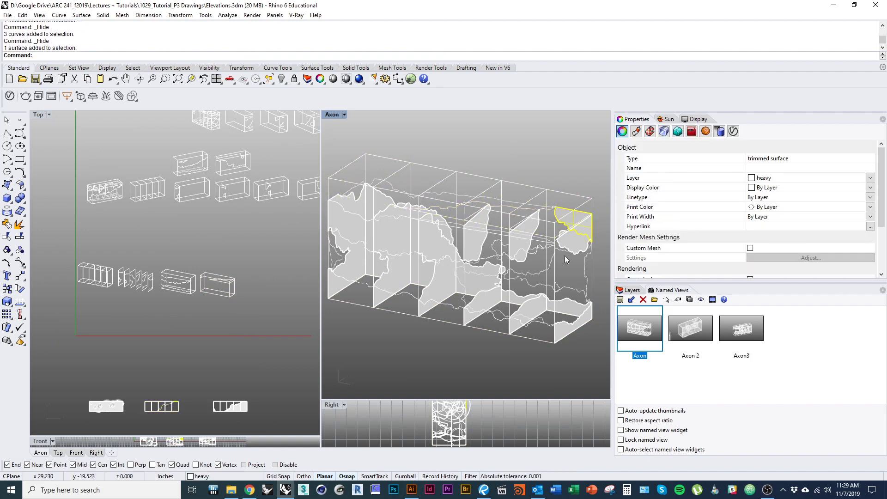
right_drag(584, 273, 600, 241)
scroll(558, 250, up, 6)
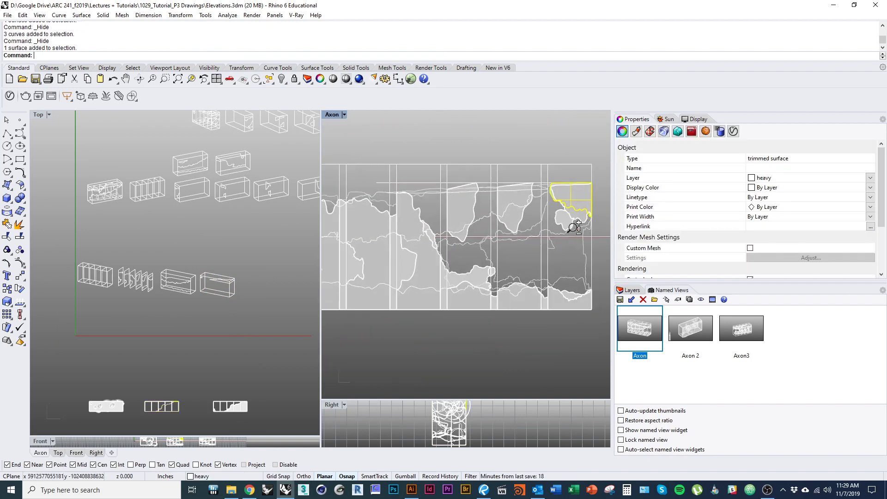
click(555, 227)
click(576, 238)
shift+right_drag(390, 269, 483, 274)
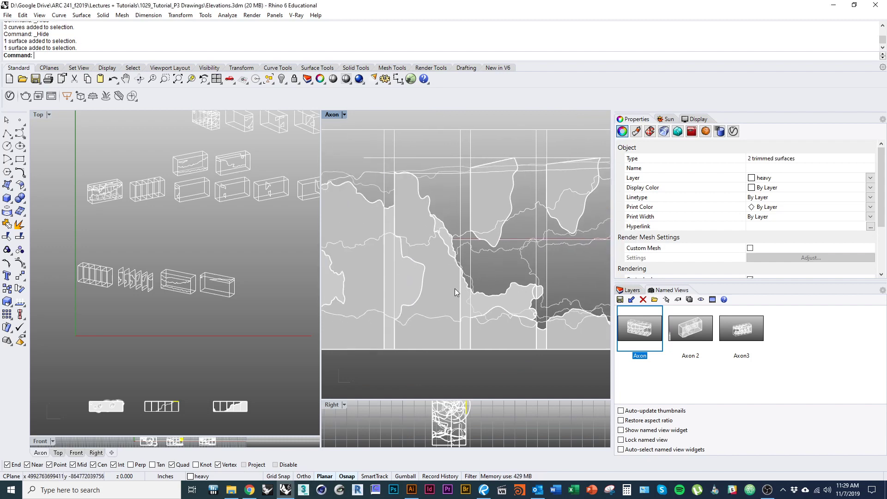
shift+click(449, 289)
ctrl+click(448, 291)
shift+click(508, 315)
Add only the outer box frame, Group02, to the back long section selection, leaving out the overlapping curve group
right_drag(487, 335, 493, 295)
scroll(479, 348, down, 4)
shift+click(467, 188)
click(490, 220)
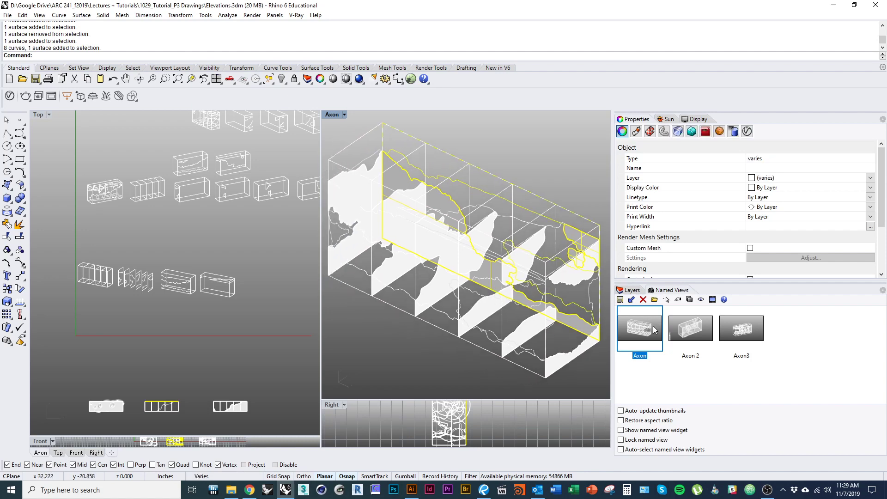
ctrl+click(599, 235)
shift+click(567, 221)
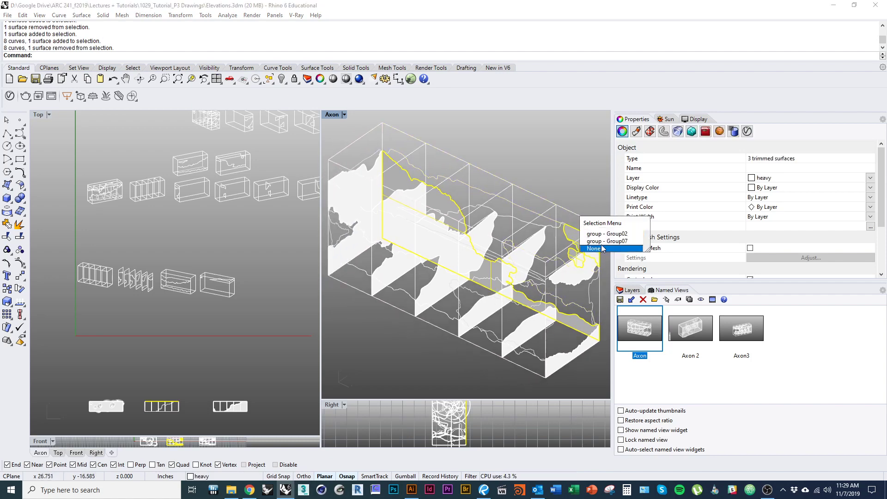
click(604, 235)
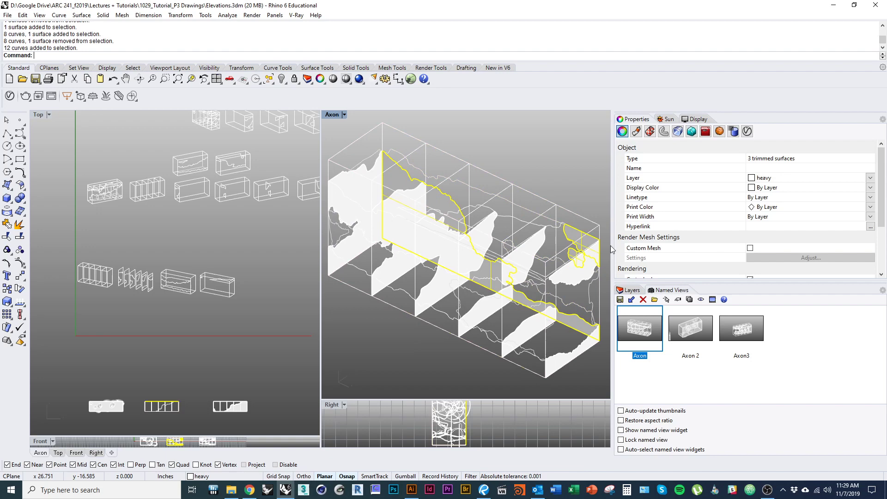
Restore the Axon named view, make a 2D drawing of the back long section and place it at the right end of the row
double_click(648, 329)
text(Make2D)
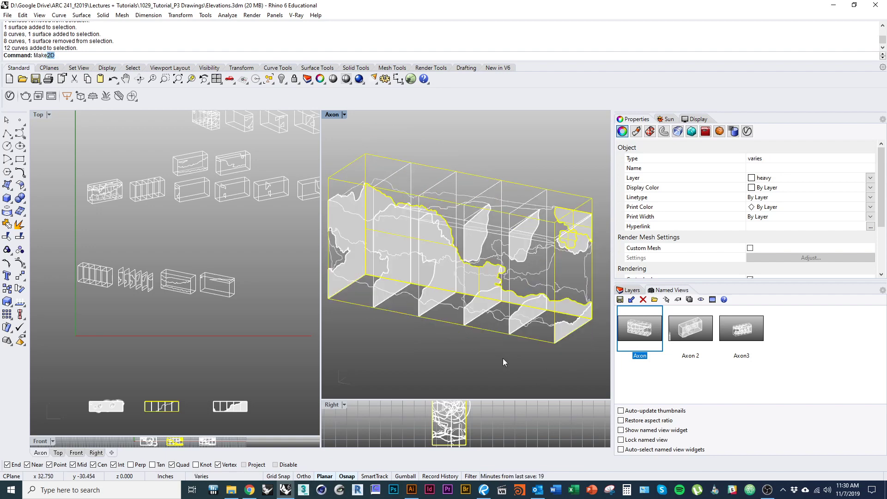
key(Return)
click(405, 343)
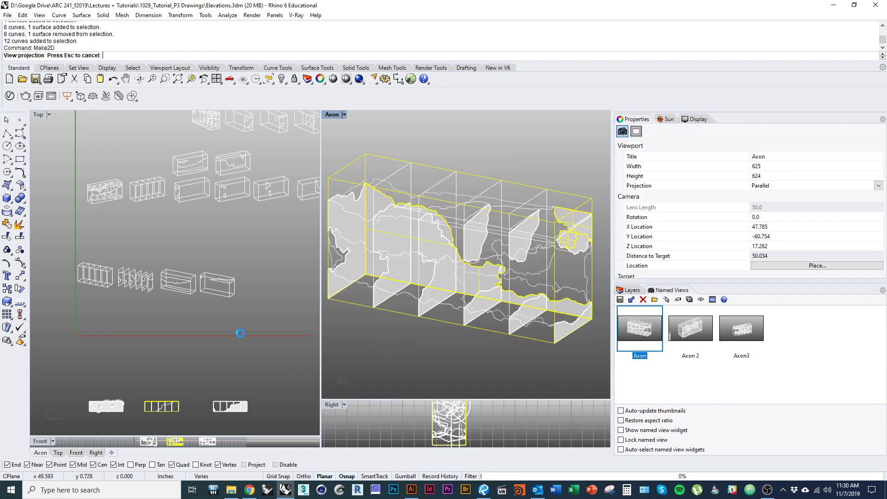
mouse_move(105, 320)
mouse_down()
mouse_move(214, 312)
mouse_move(271, 293)
mouse_up()
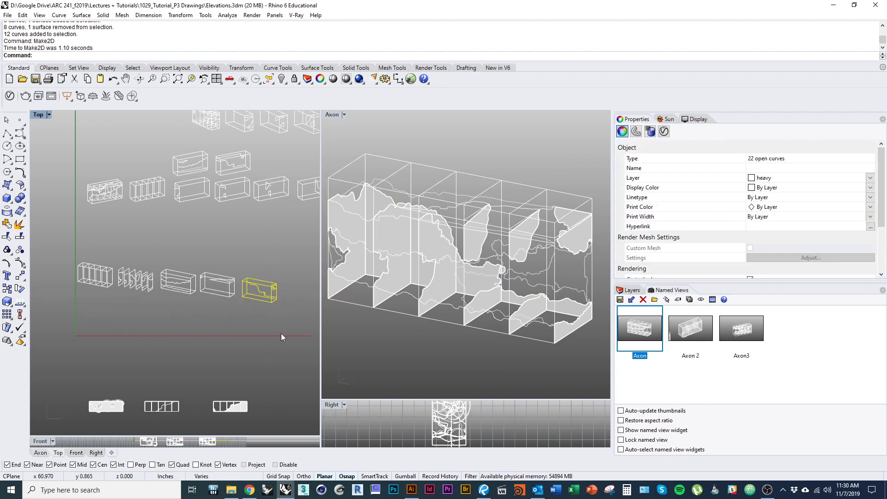
click(282, 338)
Show the hidden long-section surfaces in the Axon viewport again and hide the solid box extrusion
click(420, 392)
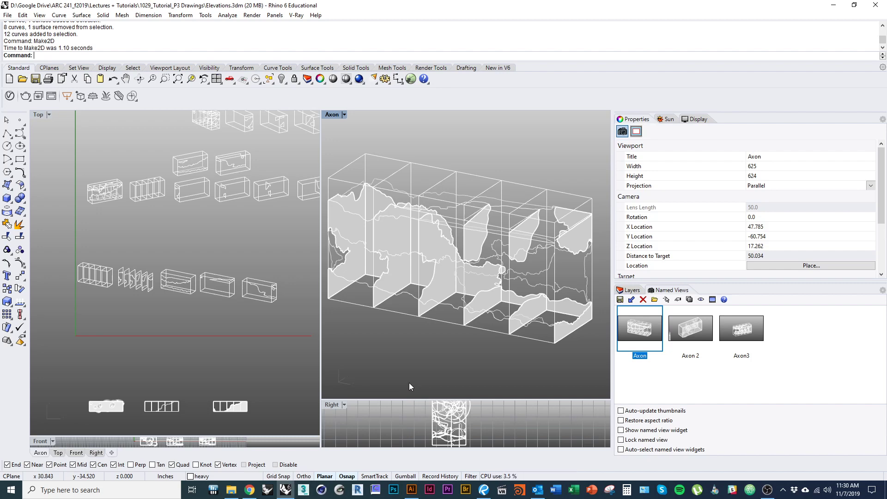
key(ctrl+shift+h)
click(350, 167)
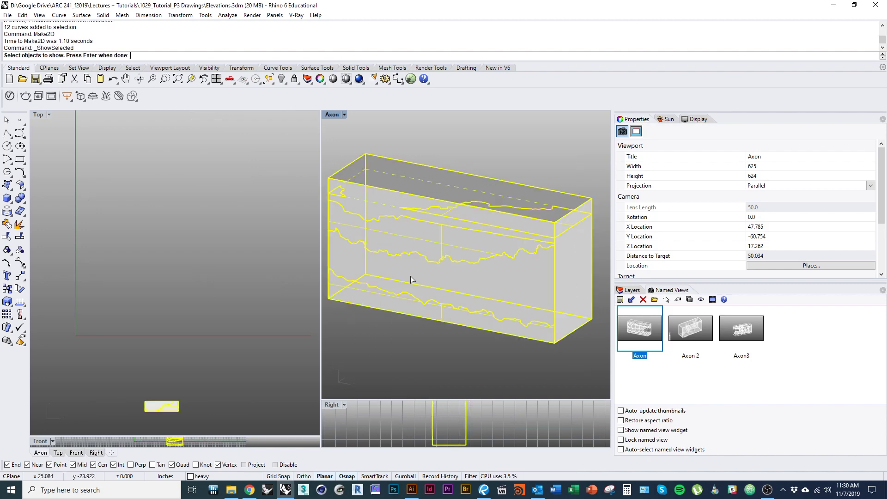
key(Return)
key(ctrl+h)
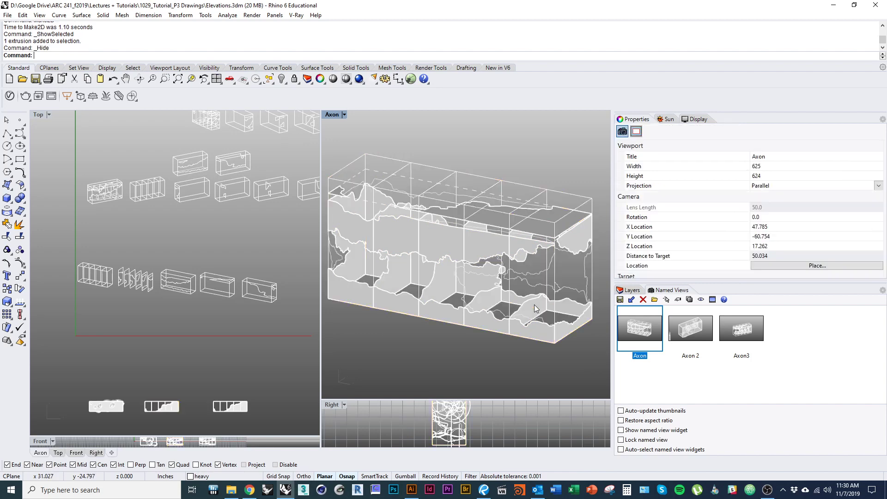
Select the whole layered model in the Axon viewport and make a 2D drawing of it, maintaining source layers
right_drag(559, 314, 563, 321)
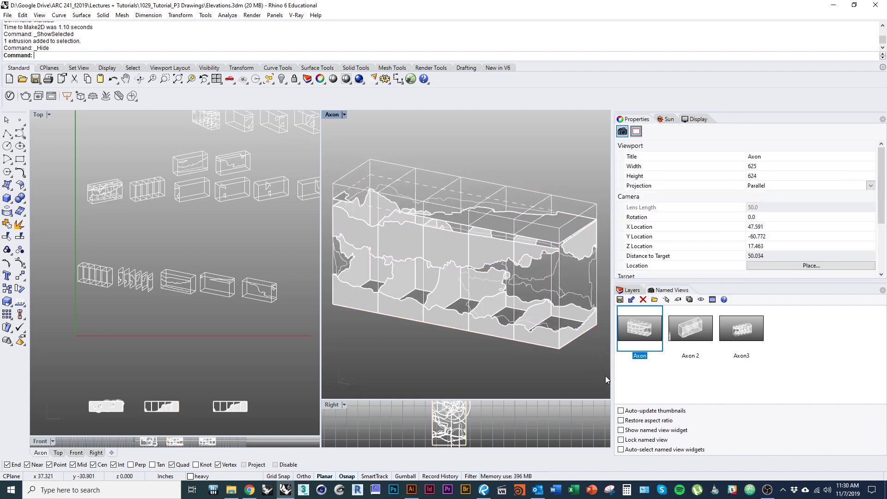
drag(608, 388, 331, 140)
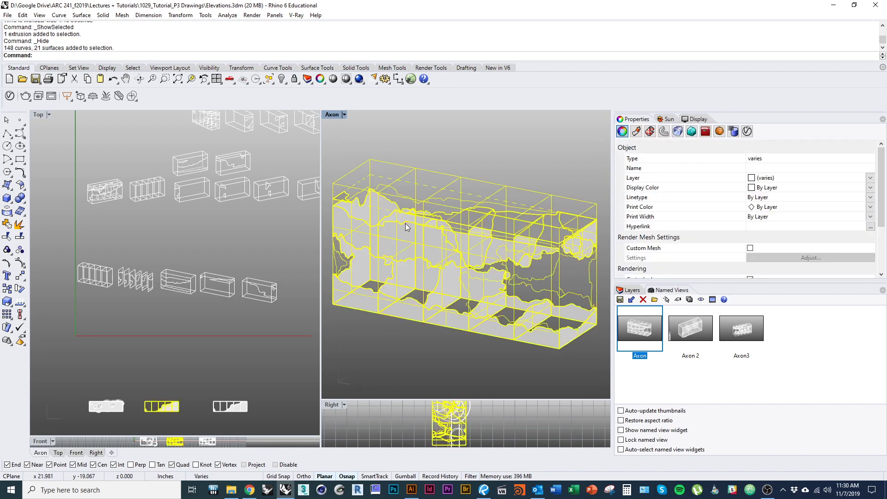
text(Make2D)
key(Return)
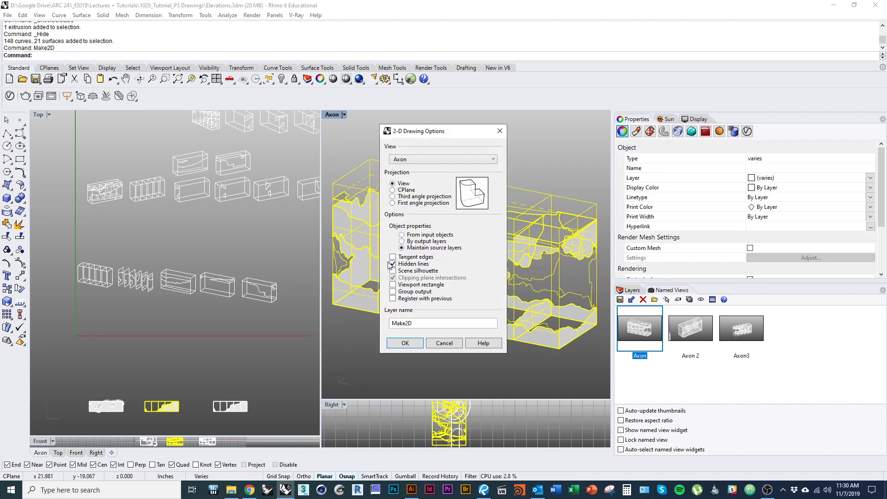
click(405, 343)
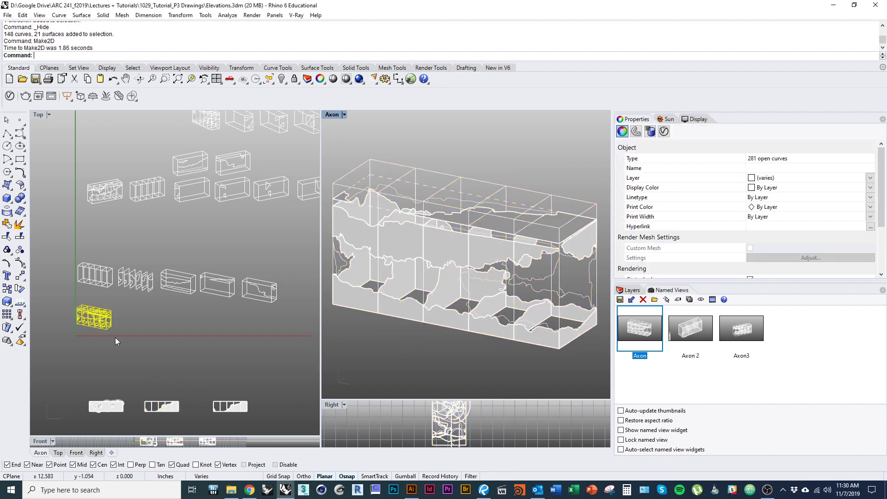
Move the flattened whole-model drawing to the right end of the new drawing row and maximize the Top viewport
mouse_move(99, 326)
mouse_down()
mouse_move(241, 309)
mouse_move(63, 279)
mouse_up()
scroll(195, 318, up, 3)
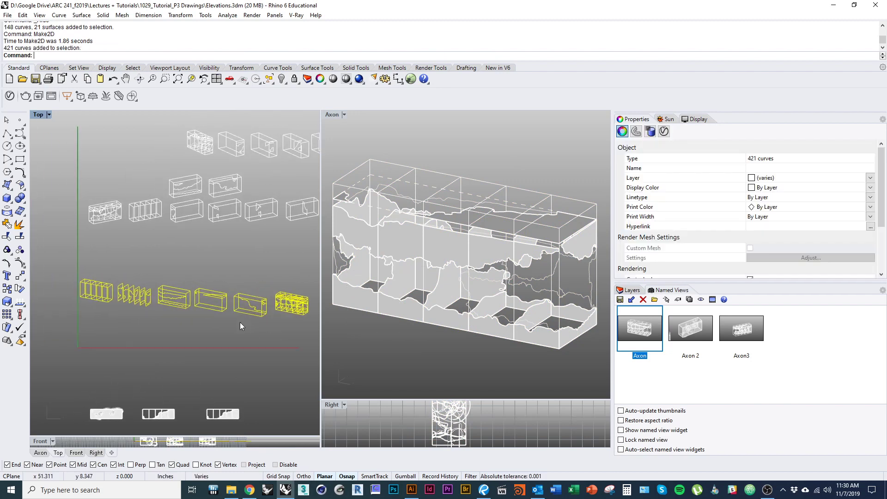
double_click(39, 114)
click(123, 232)
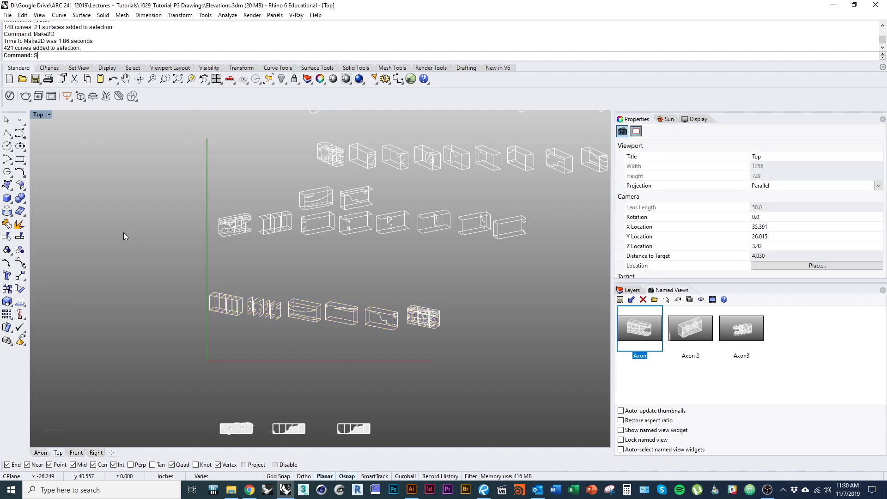
Save the file and select all six flattened drawings in the new row
key(ctrl+s)
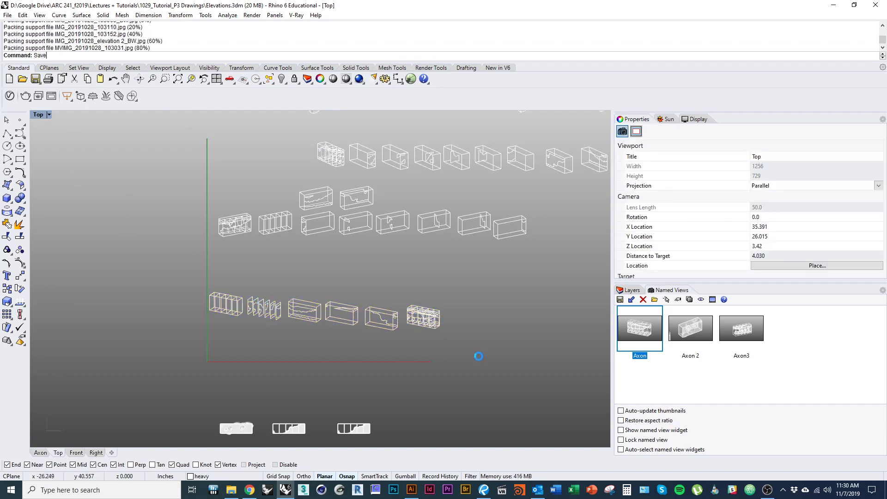
drag(471, 366, 216, 313)
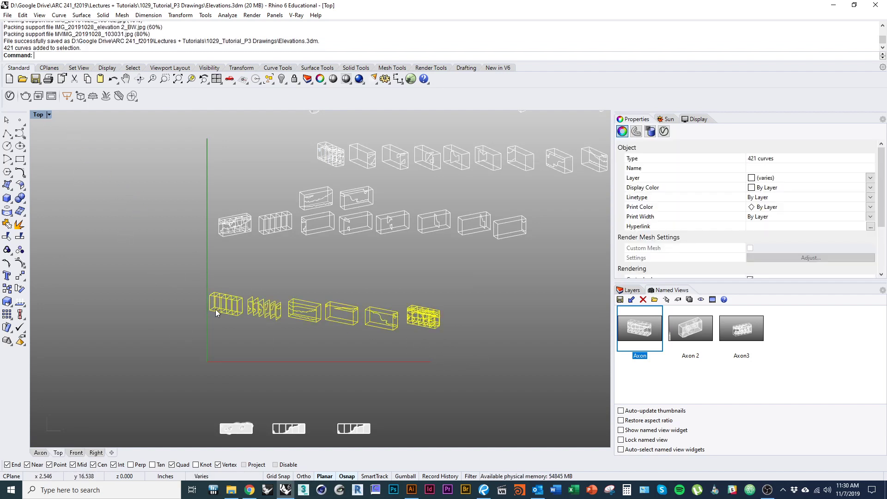
Export the selected flattened drawings as an Adobe Illustrator file named Axon Precepts
click(8, 15)
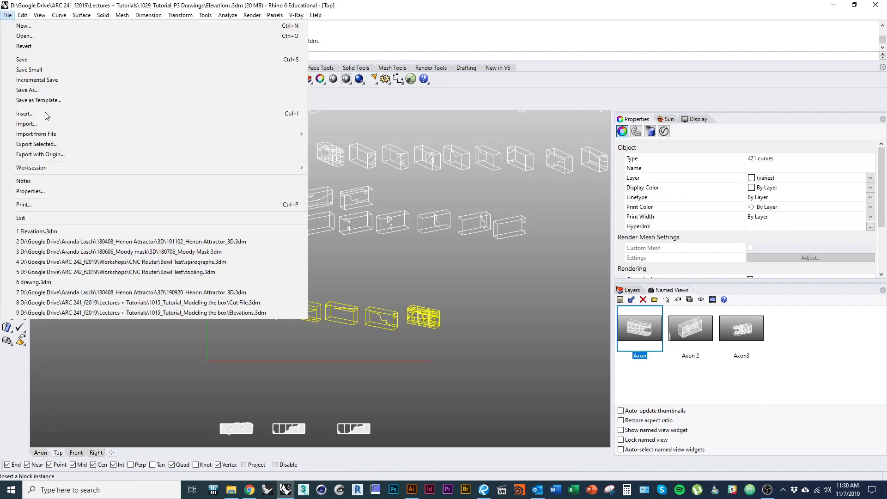
click(60, 145)
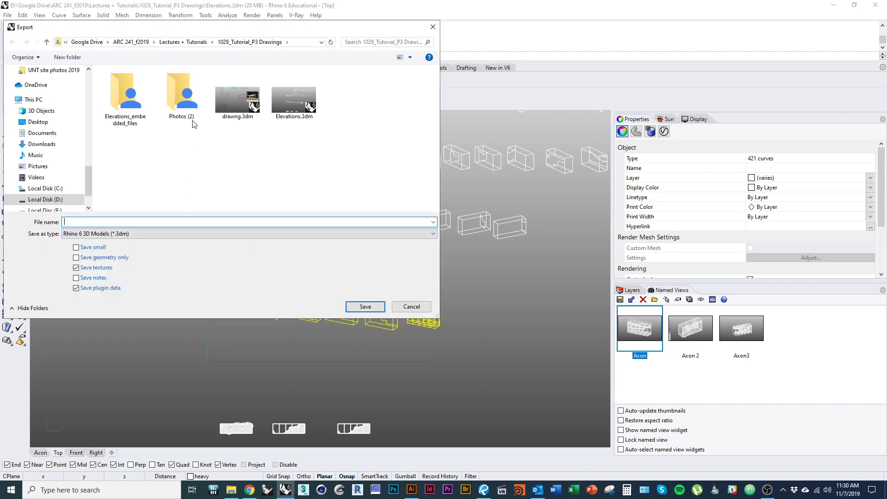
click(151, 233)
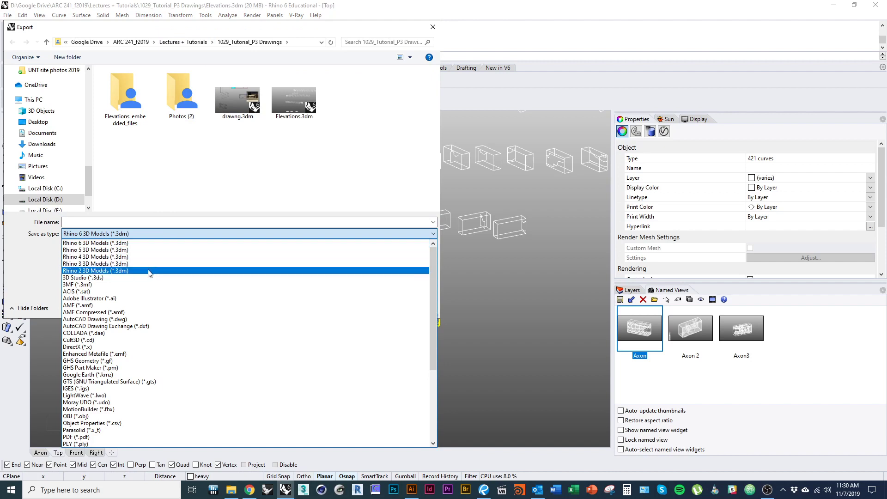
click(129, 299)
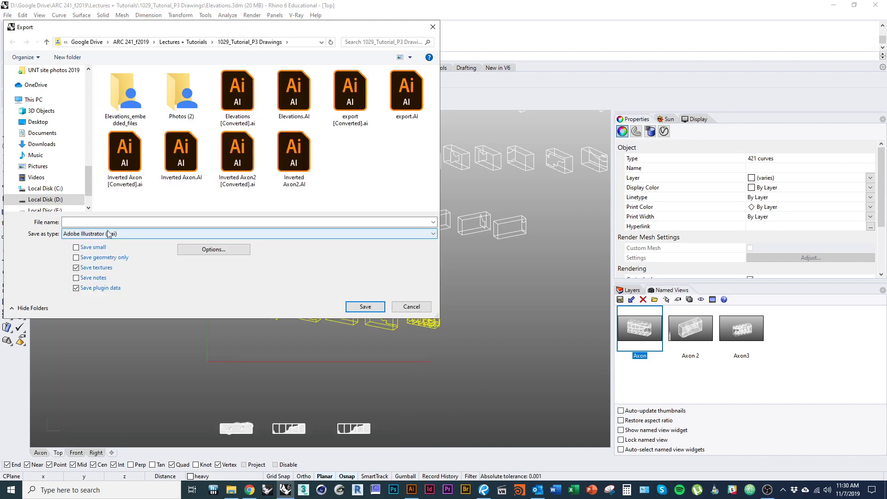
click(108, 223)
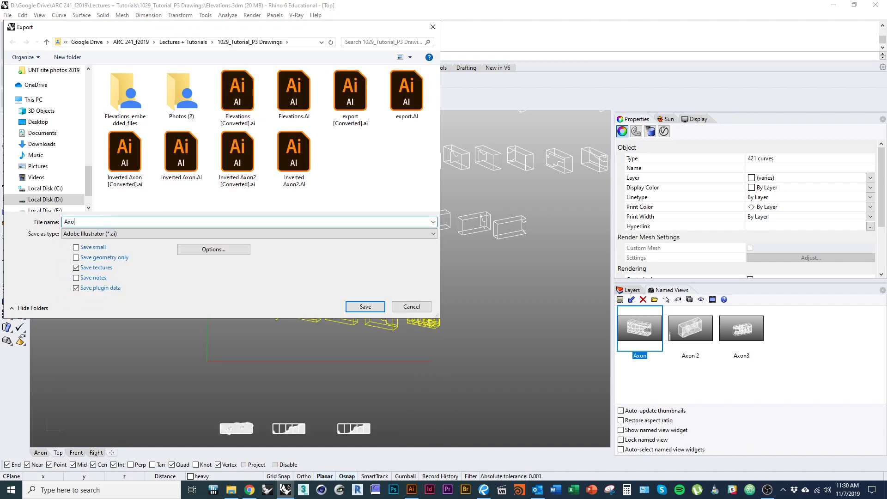
text(Axon Precepts)
click(364, 307)
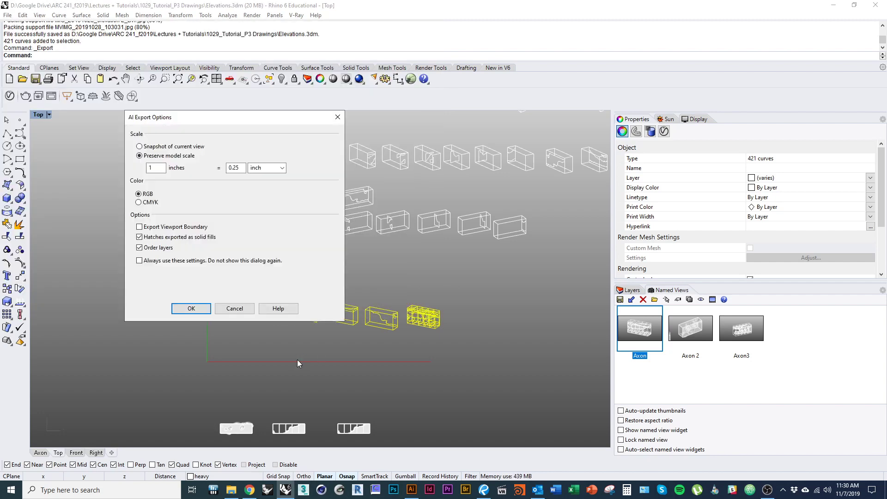
Check the required axonometric scale in the assignment PDF and complete the Illustrator export at 1 inch = 1 inch in the model scale options
double_click(244, 167)
text(1)
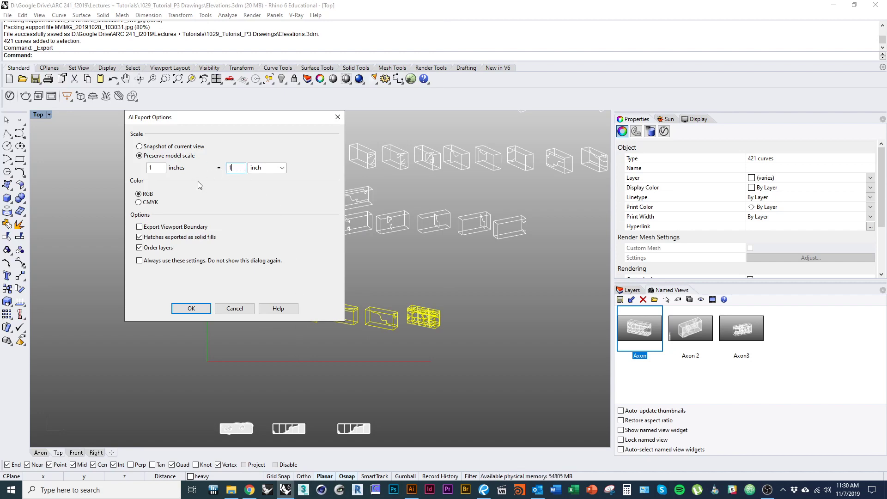
key(alt+Tab)
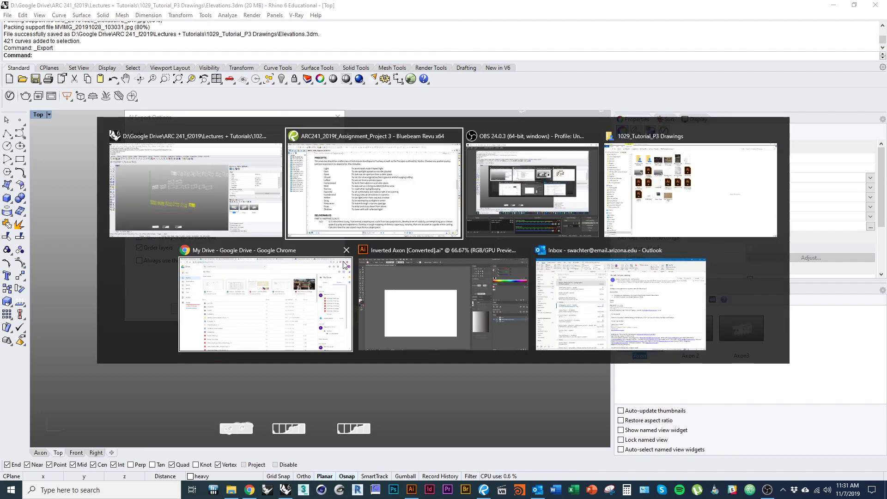
scroll(290, 282, down, 8)
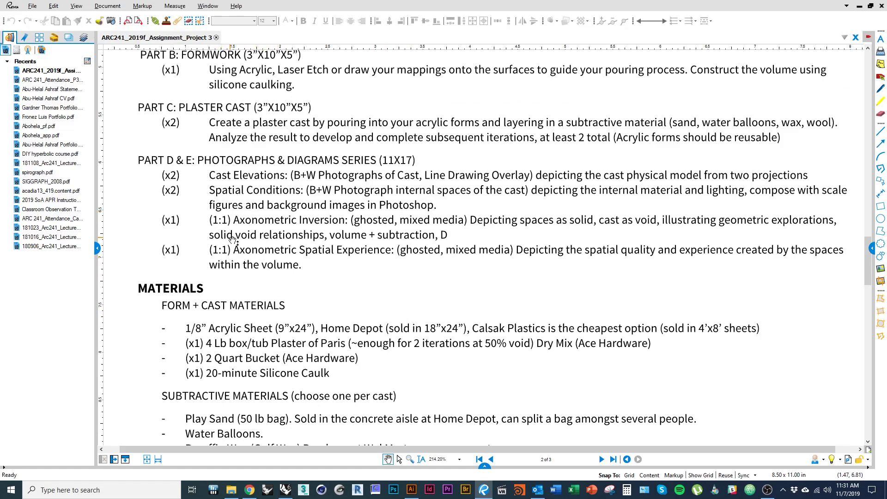
key(alt+Tab)
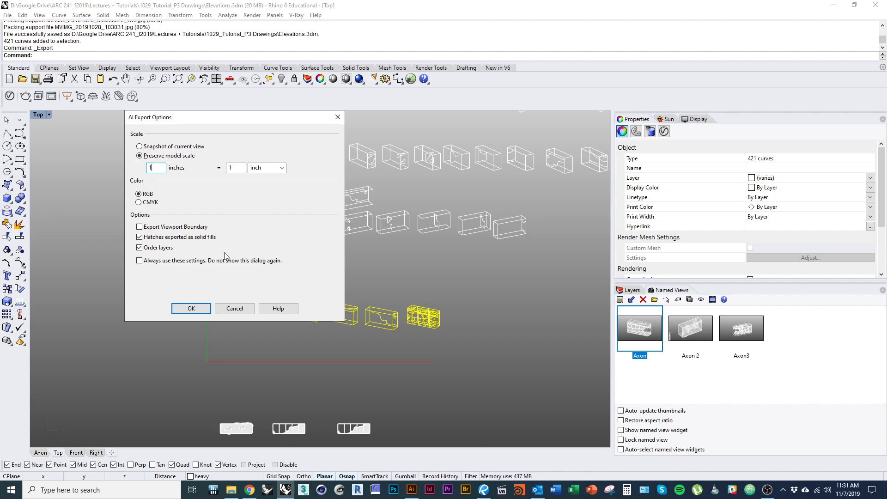
click(185, 308)
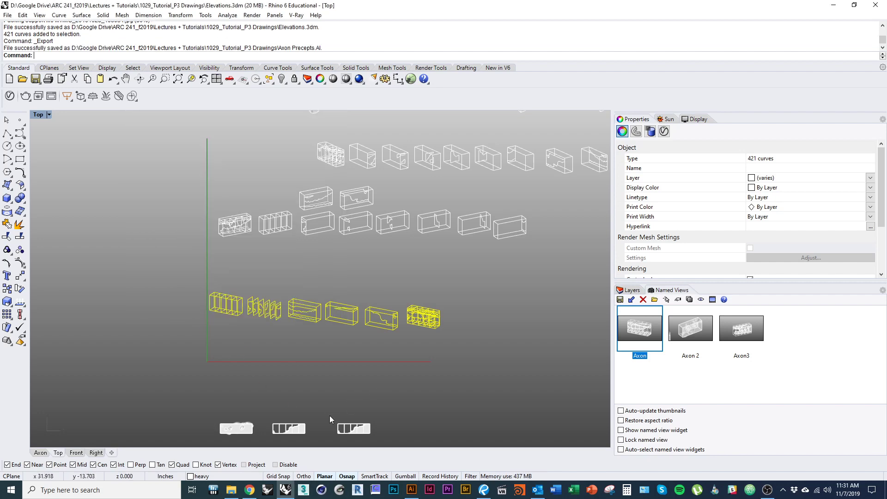
Open the exported Axon Precepts.AI from the project folder in Illustrator and maximize the window
click(233, 491)
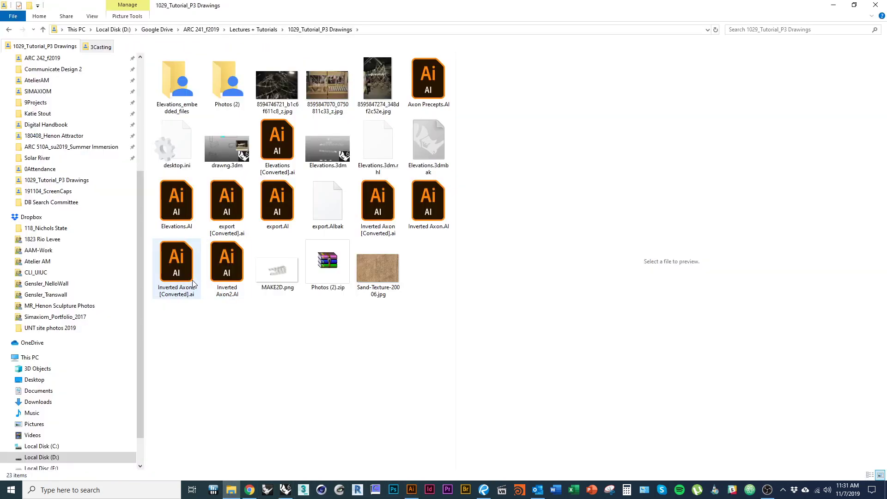
click(417, 97)
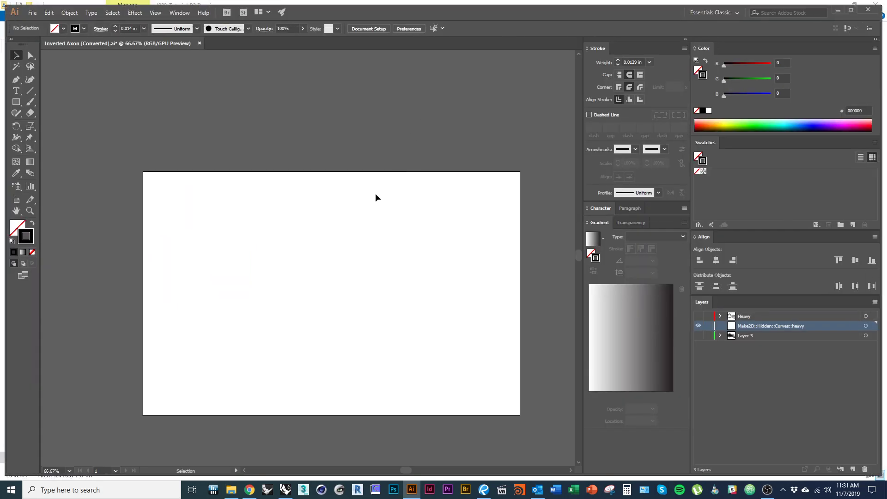
click(850, 10)
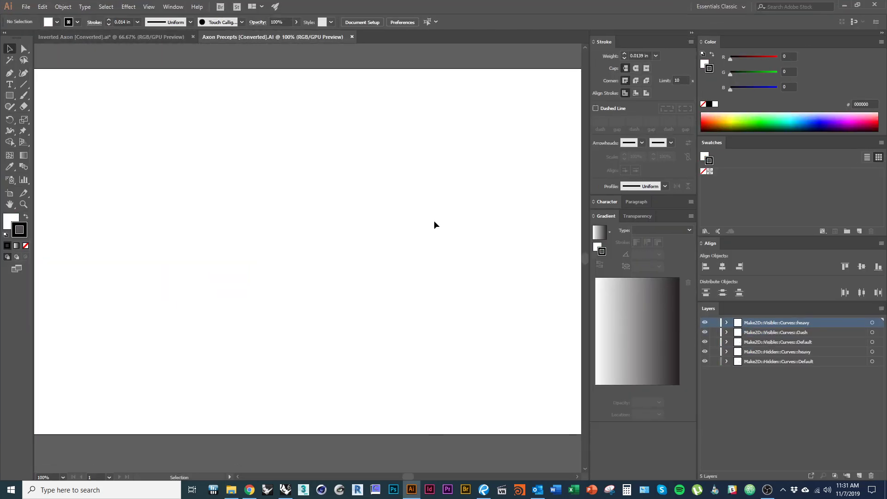
Select all six imported drawings and move the row left so that it spans above the artboard
alt+scroll(261, 237, down, 6)
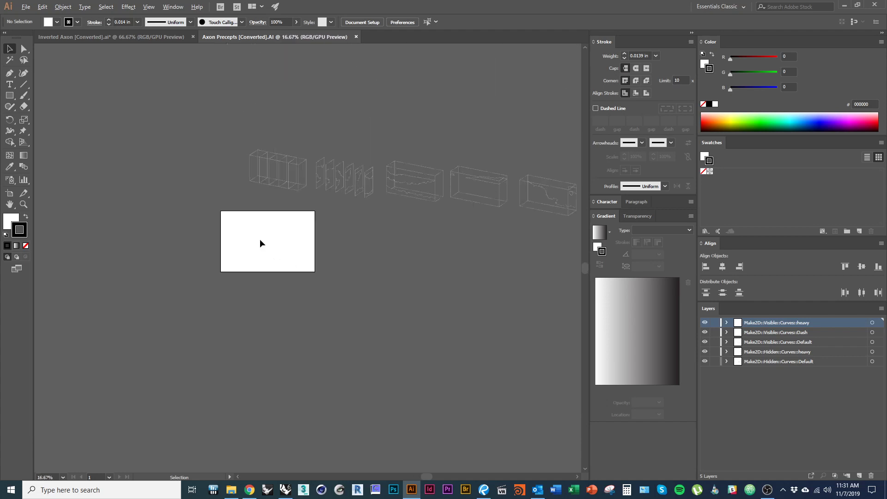
drag(390, 263, 230, 273)
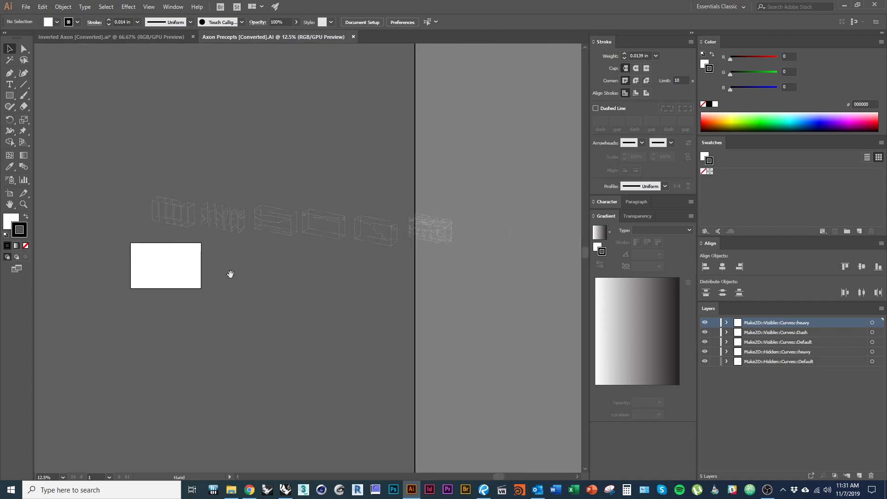
drag(273, 220, 468, 275)
drag(446, 240, 314, 238)
alt+scroll(154, 251, up, 1)
drag(233, 273, 242, 286)
click(310, 226)
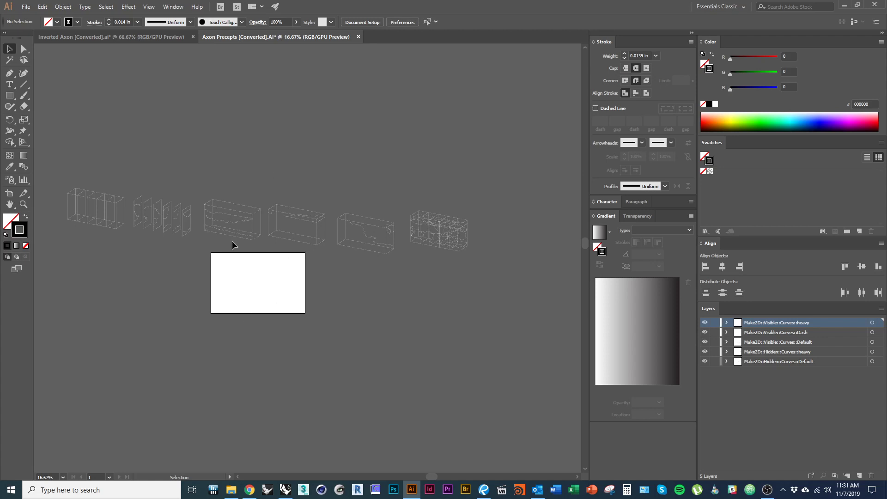
Review the artboard dimensions and the document units in the document setup
click(25, 7)
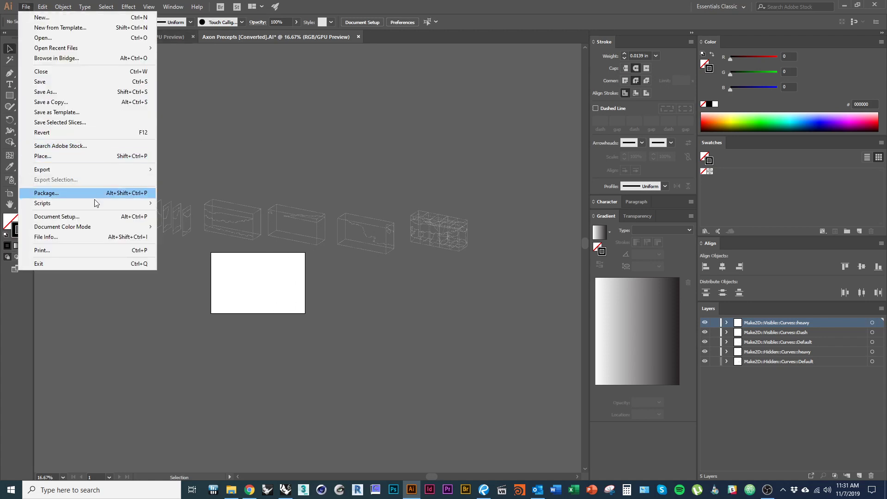
click(88, 217)
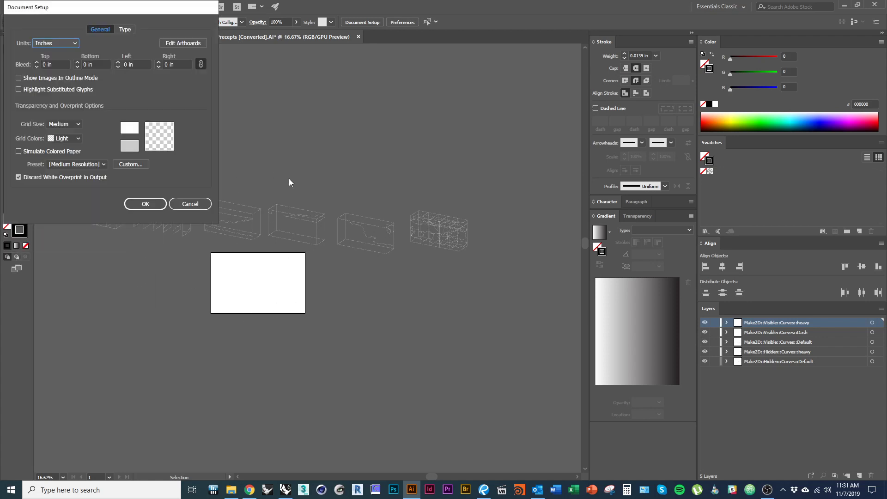
click(183, 43)
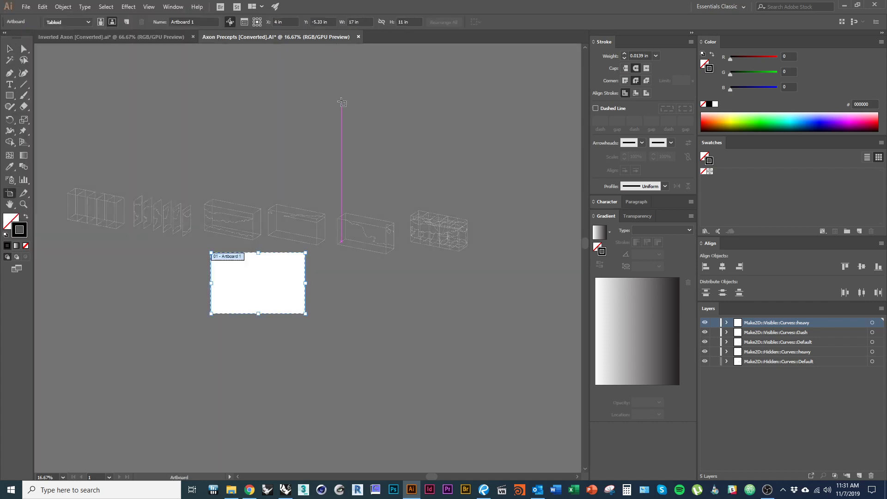
key(Escape)
click(25, 7)
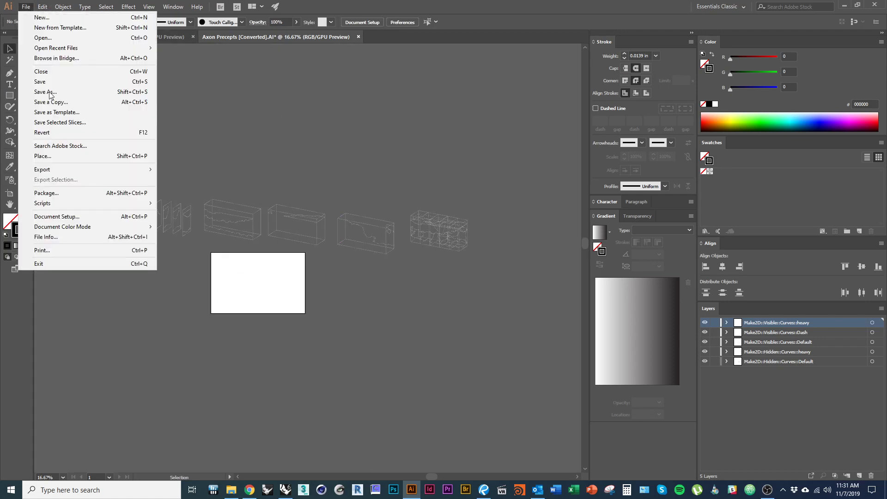
click(86, 216)
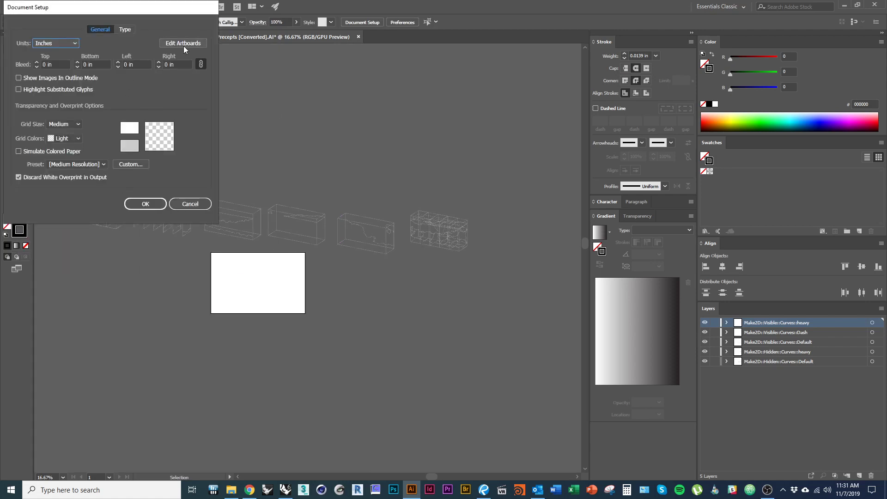
click(190, 204)
click(26, 7)
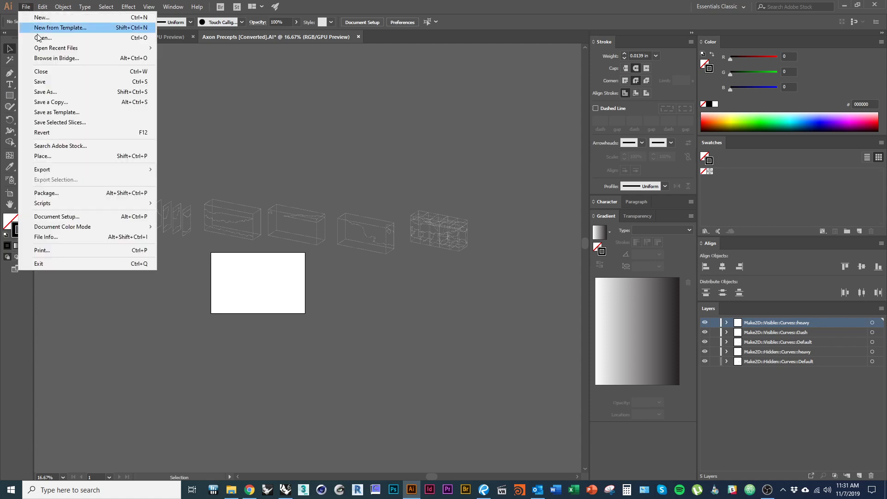
click(88, 217)
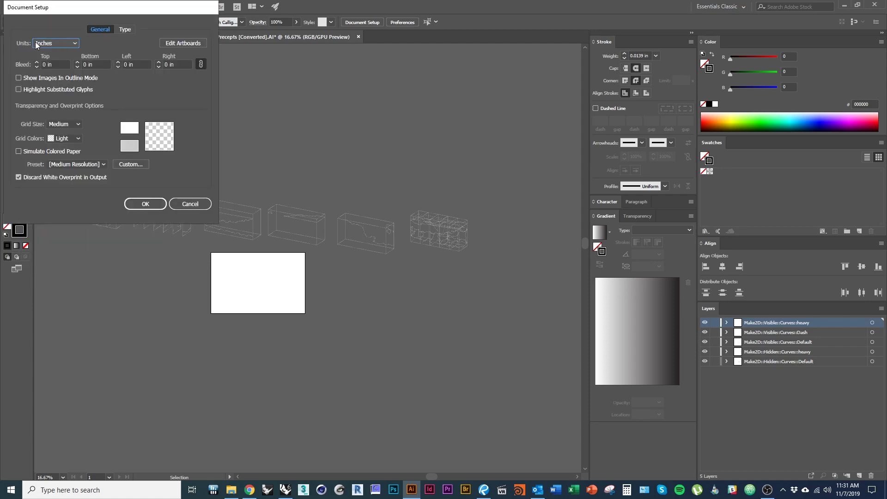
click(145, 204)
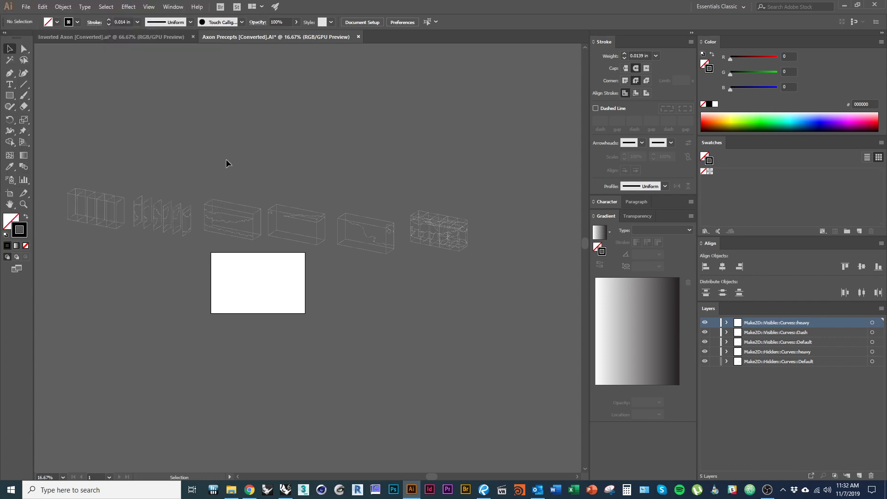
Show the rulers and move the frame drawing from the left end of the row onto the artboard
key(a)
key(ctrl+r)
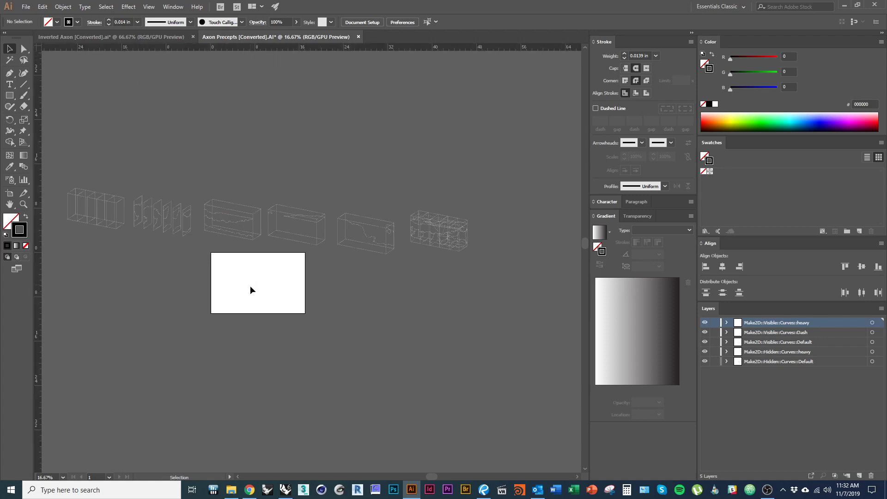
alt+scroll(252, 288, up, 4)
ctrl+scroll(282, 272, left, 3)
alt+scroll(240, 261, down, 2)
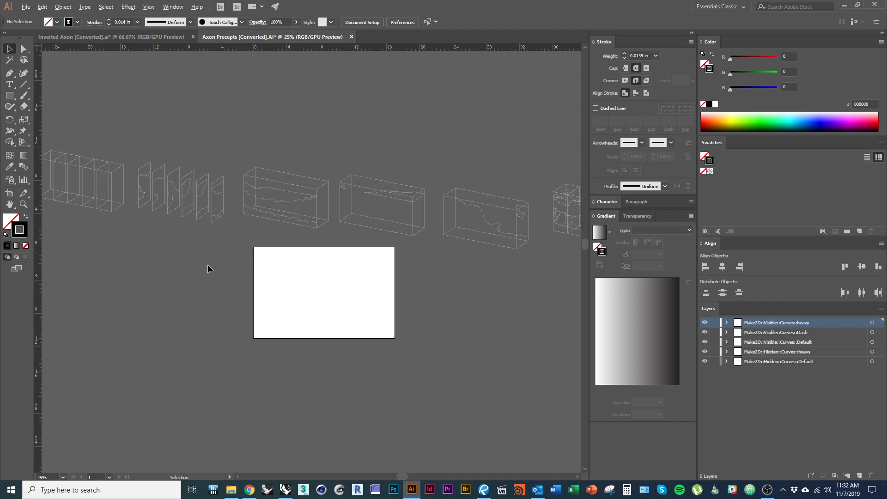
ctrl+scroll(204, 259, left, 4)
drag(111, 159, 218, 268)
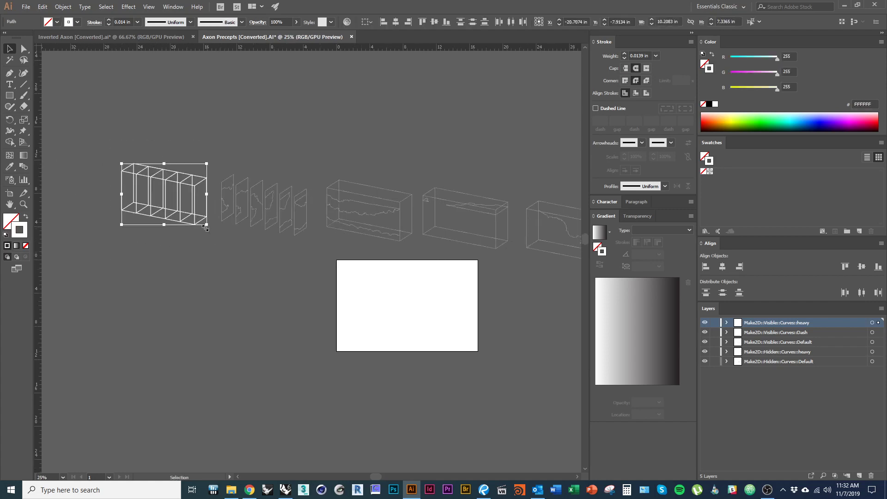
drag(204, 227, 442, 354)
alt+scroll(465, 373, up, 1)
ctrl+scroll(404, 387, right, 3)
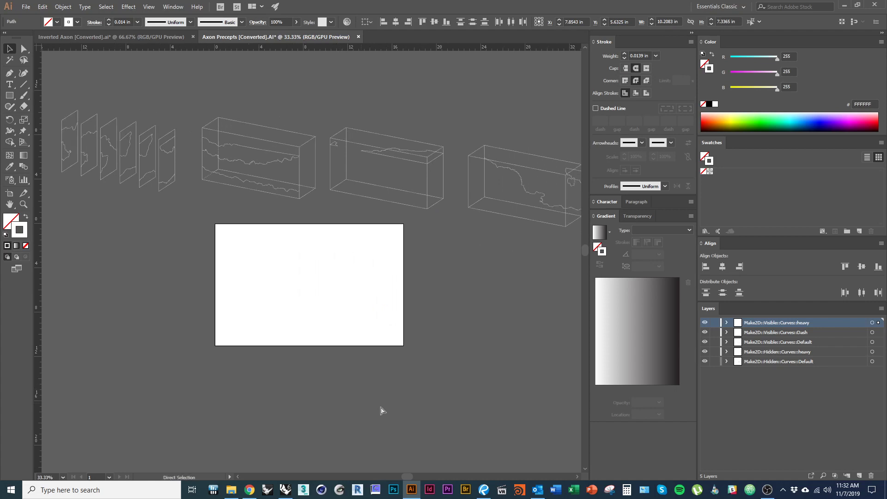
Select all the artwork in the document and set its stroke color to black
key(ctrl+a)
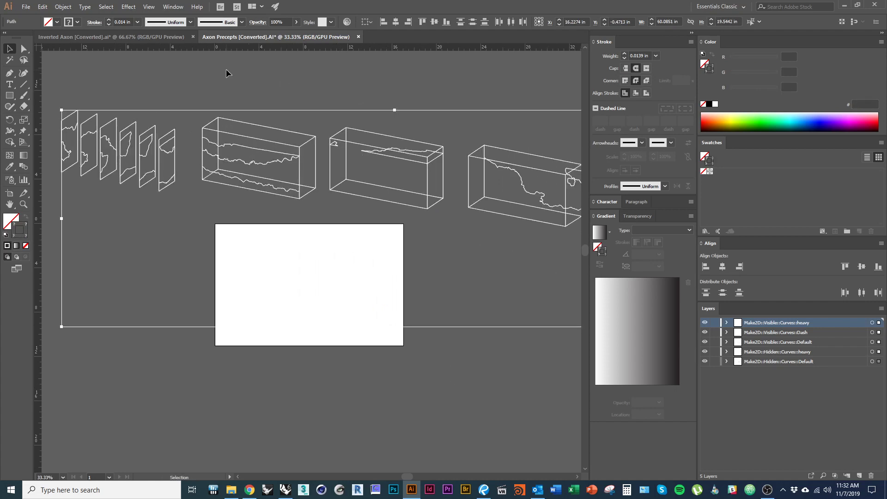
click(103, 6)
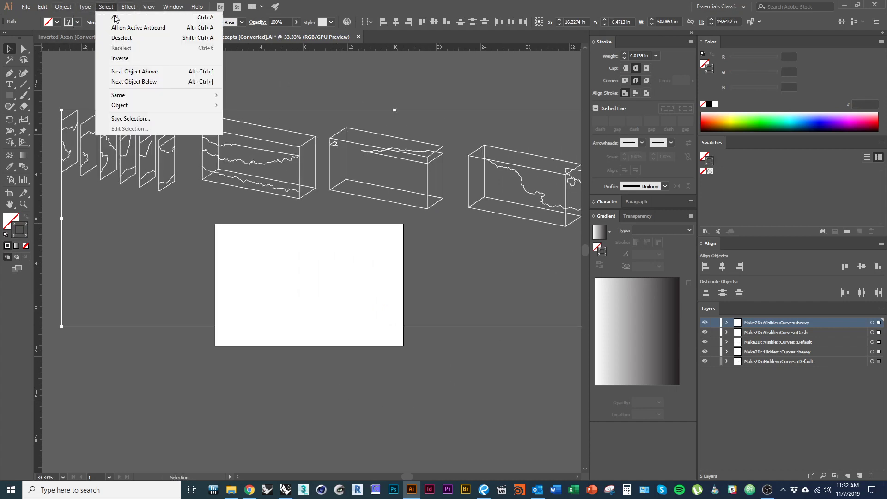
click(117, 18)
click(109, 6)
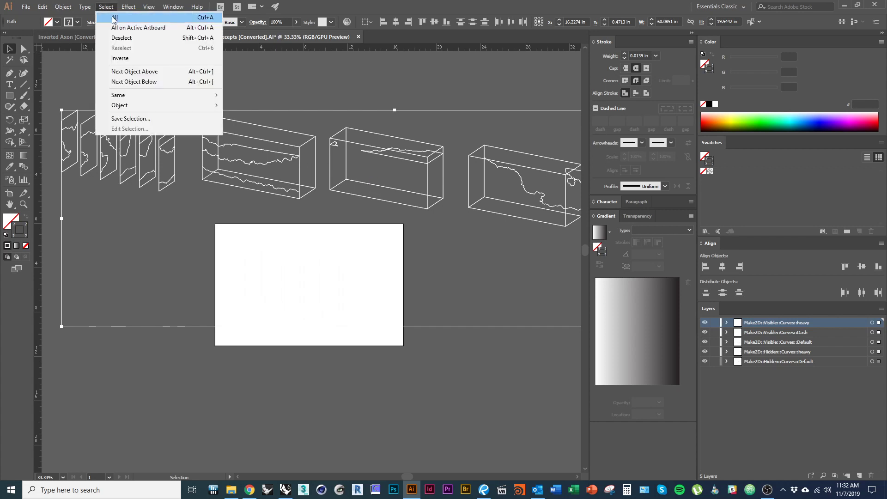
click(709, 70)
click(709, 104)
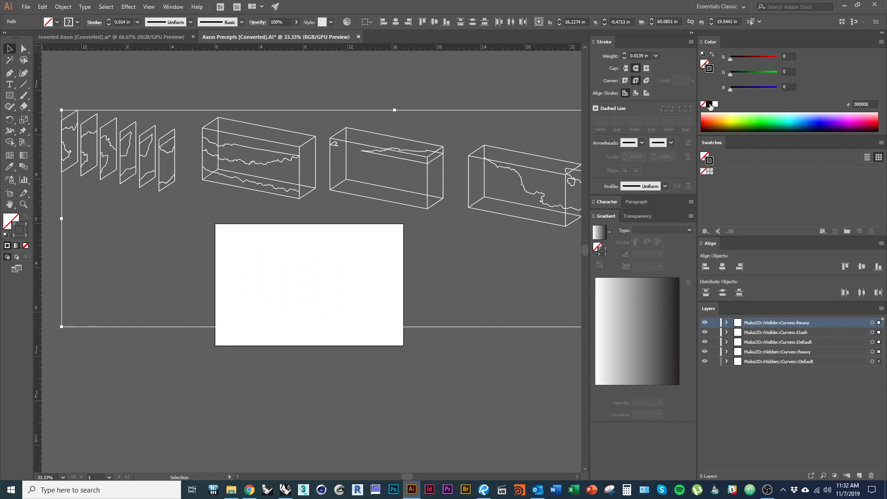
click(484, 295)
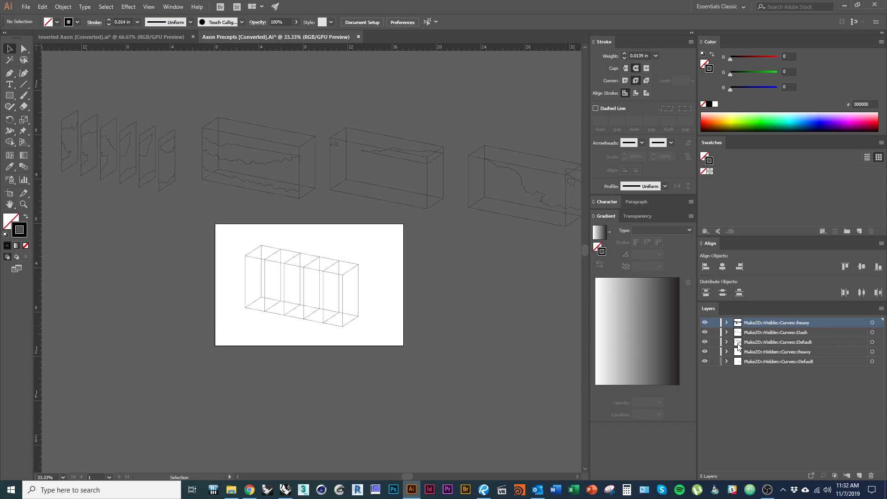
alt+scroll(318, 314, up, 1)
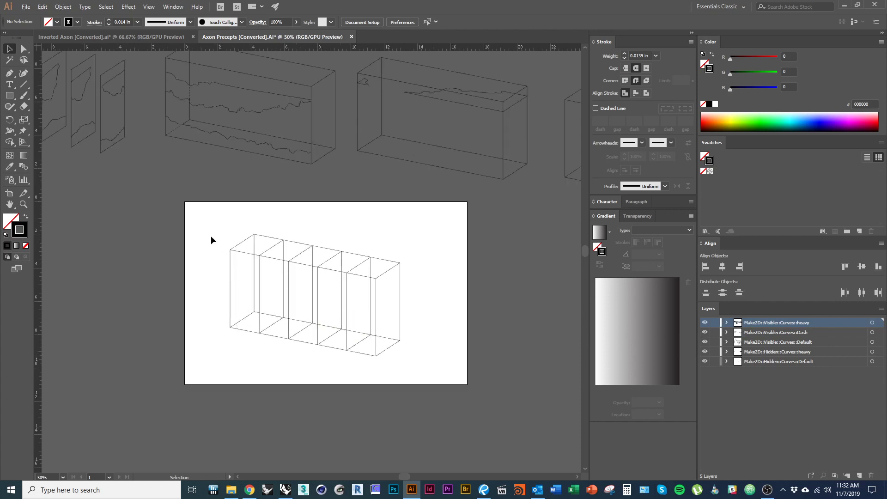
Select the frame drawing on the artboard and move it onto a new layer
drag(210, 218, 446, 394)
click(417, 383)
drag(196, 225, 424, 410)
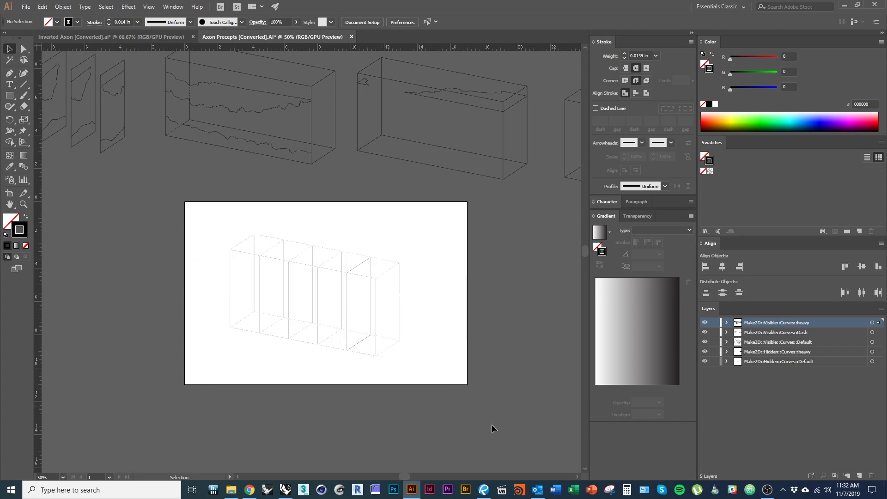
click(859, 475)
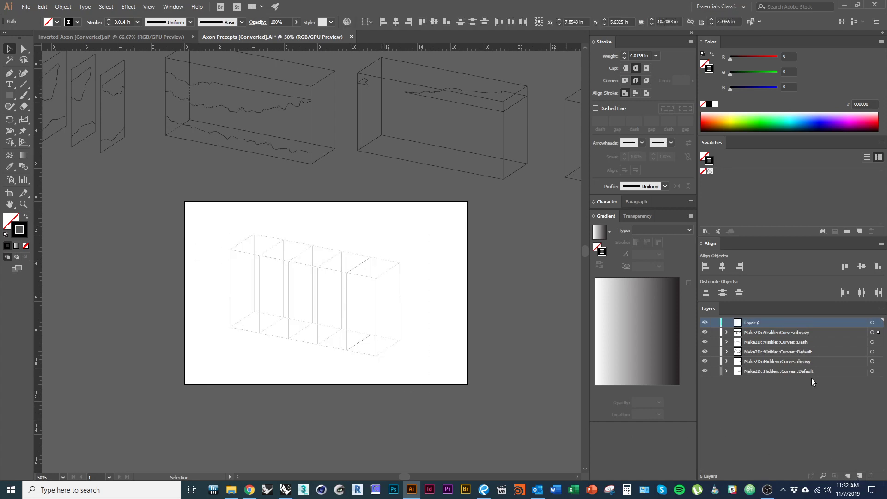
drag(879, 335, 879, 323)
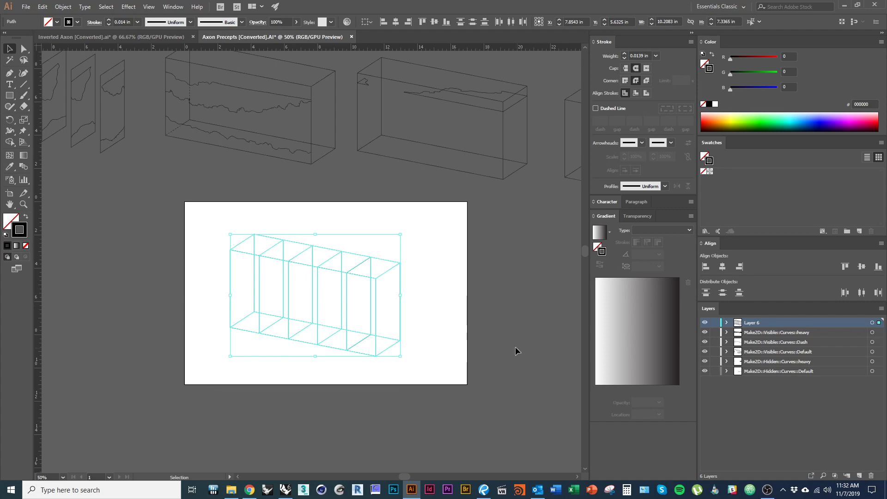
click(442, 355)
alt+scroll(355, 317, up, 1)
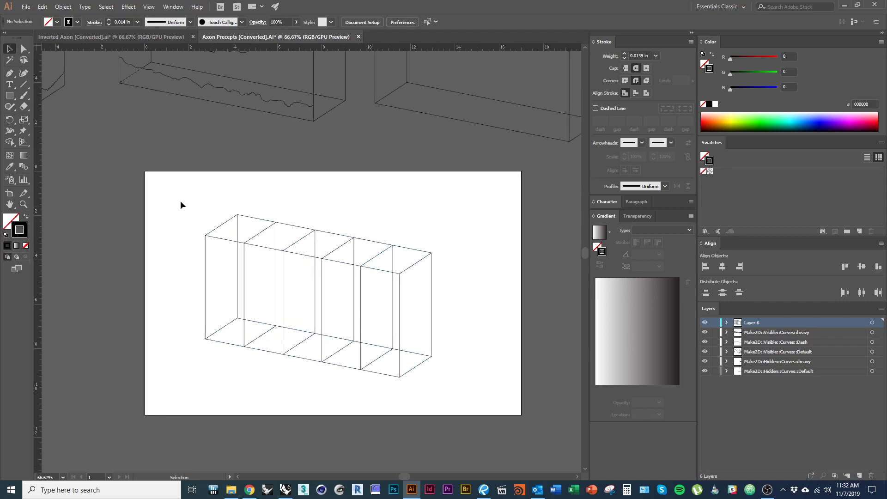
Move the frame drawing slightly right and down on the artboard
mouse_move(168, 193)
mouse_down()
mouse_move(450, 386)
mouse_move(393, 374)
mouse_up()
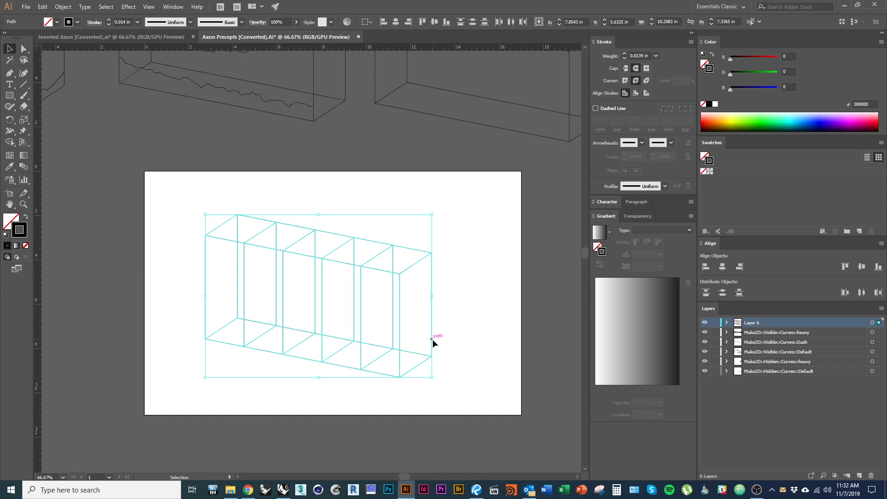
drag(432, 339, 443, 343)
click(469, 375)
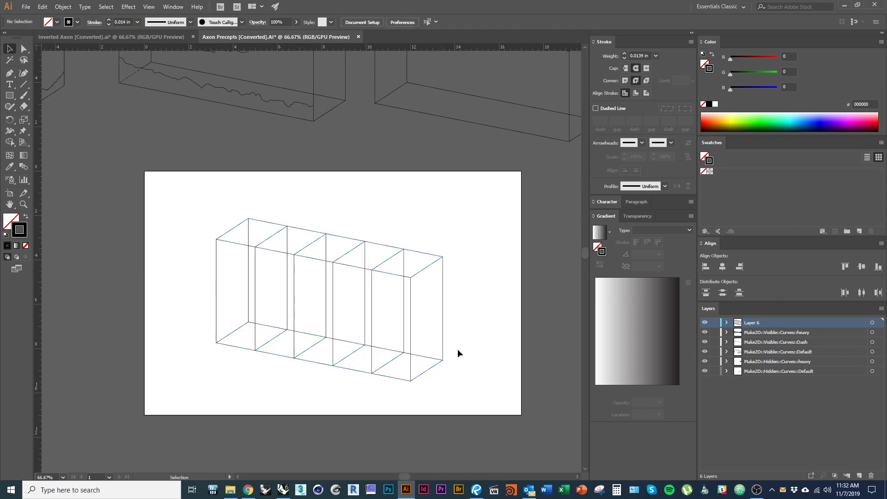
Set the frame drawing's stroke weight to 0.0078 in and lock its layer
click(873, 324)
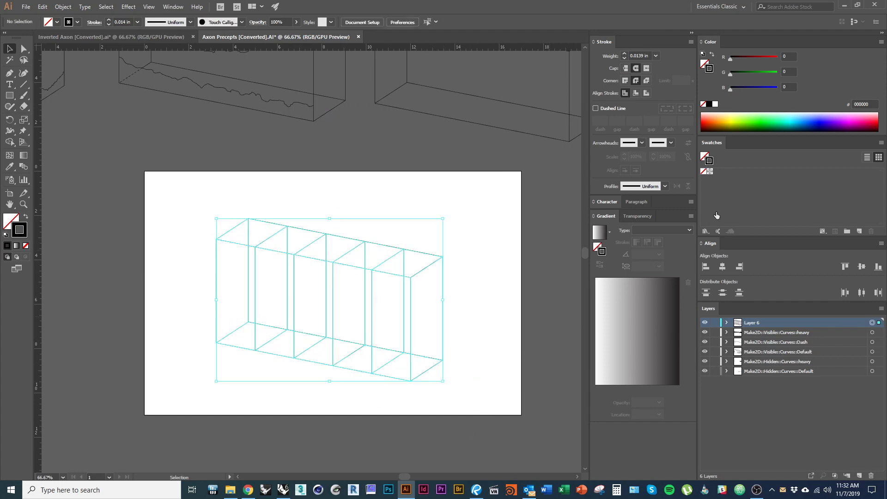
click(656, 56)
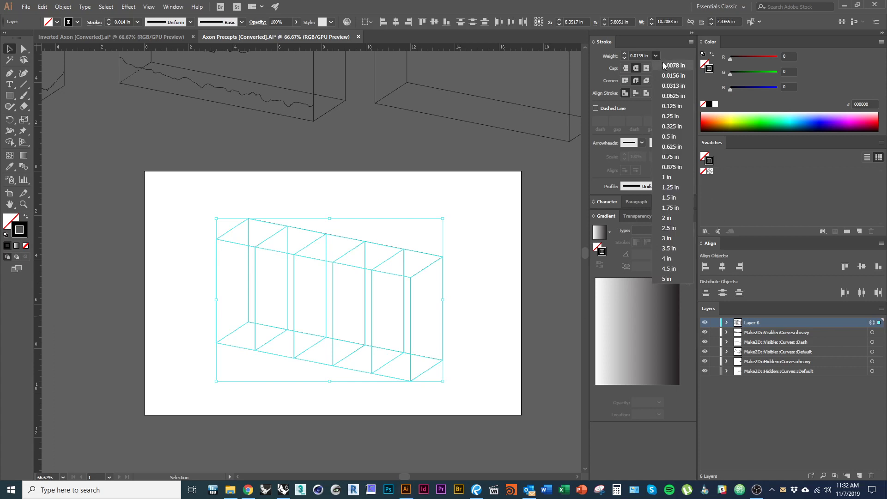
click(662, 62)
click(513, 362)
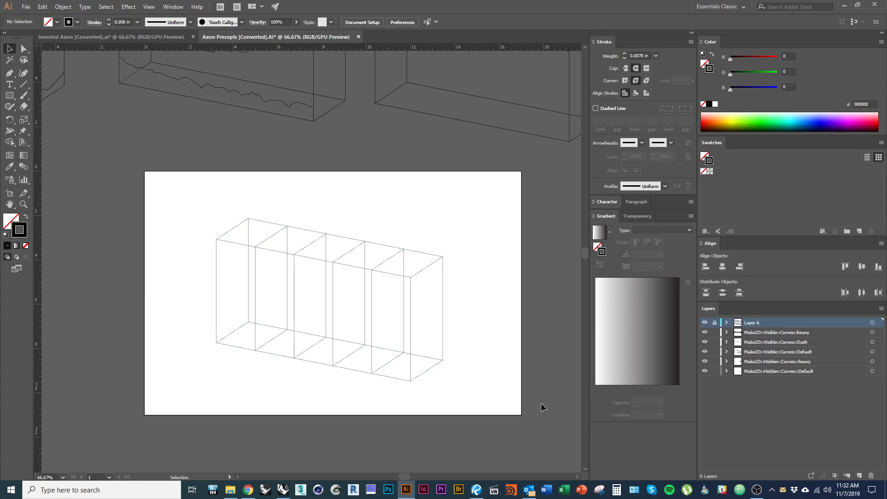
Duplicate the row of six cross-section panels and place the copy directly below the original
alt+scroll(252, 378, down, 1)
drag(220, 244, 475, 364)
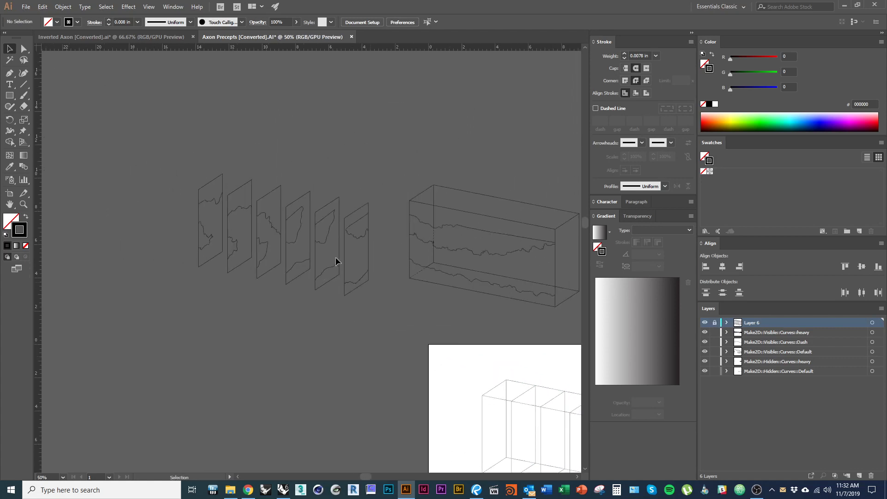
key(ctrl+a)
alt+scroll(360, 274, up, 1)
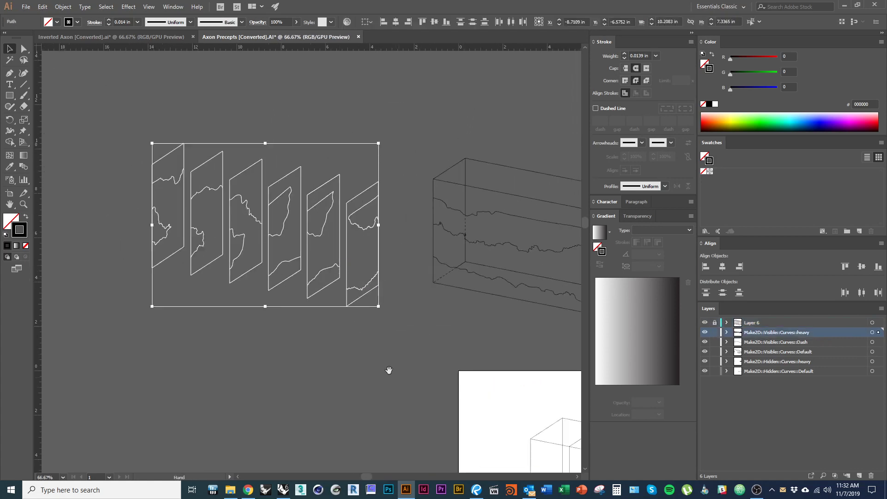
mouse_move(398, 379)
mouse_down()
mouse_move(332, 328)
mouse_move(379, 372)
mouse_move(356, 368)
mouse_move(386, 380)
mouse_up()
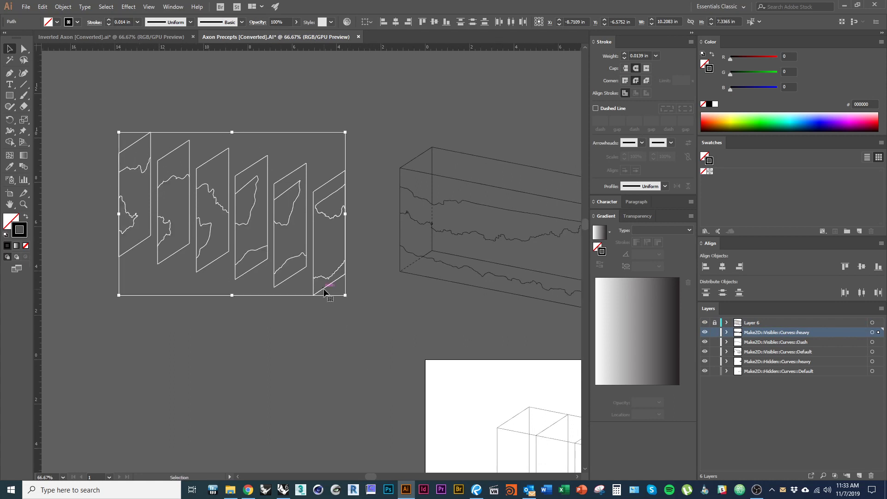
drag(325, 292, 324, 440)
key(ctrl+z)
key(a)
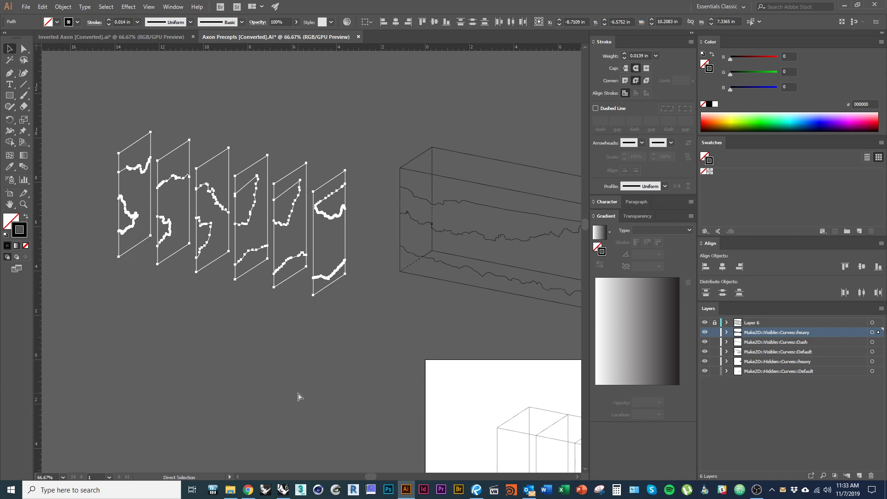
key(ctrl+v)
drag(398, 334, 314, 442)
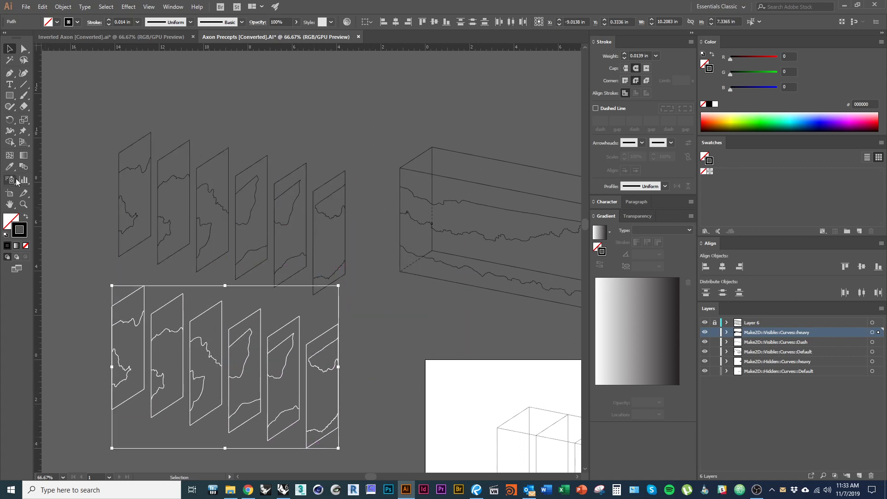
Fill the solid regions of all six copied section panels with black using the Live Paint Bucket, with no stroke
click(11, 144)
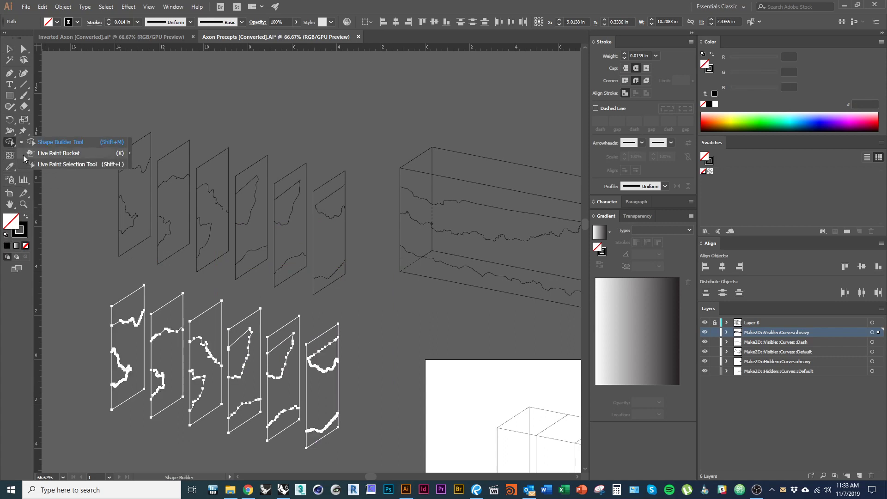
click(26, 155)
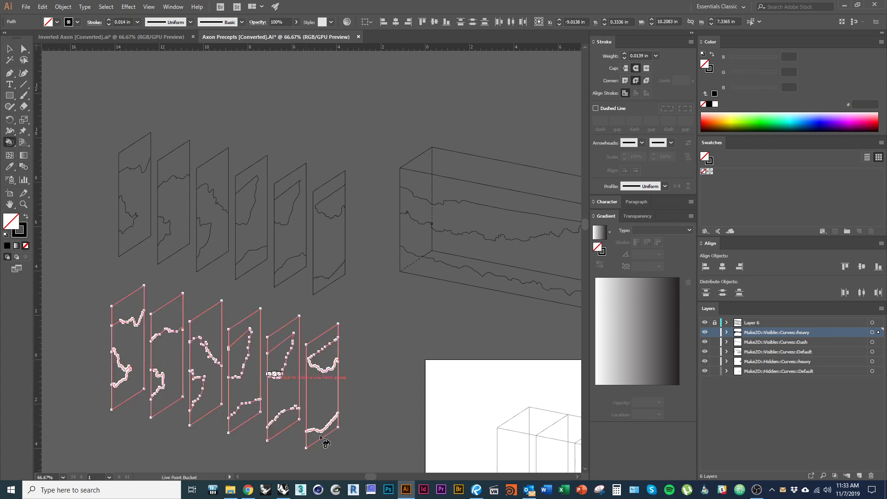
drag(240, 397, 240, 349)
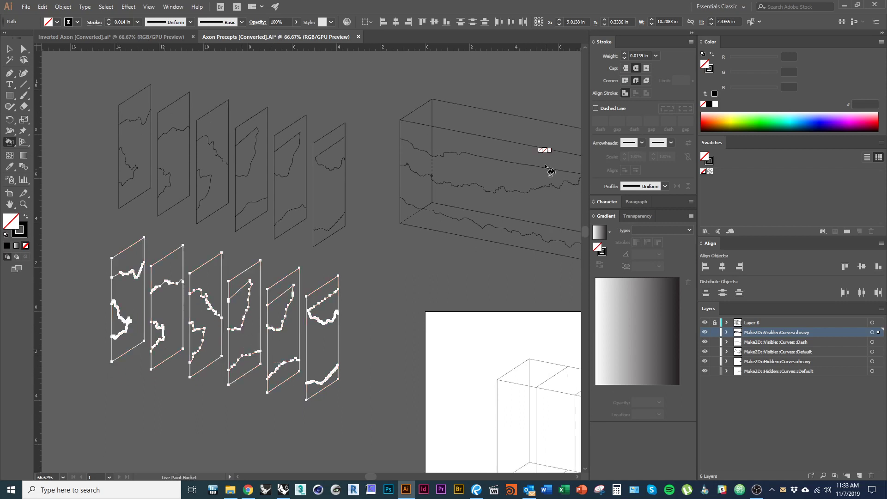
click(712, 55)
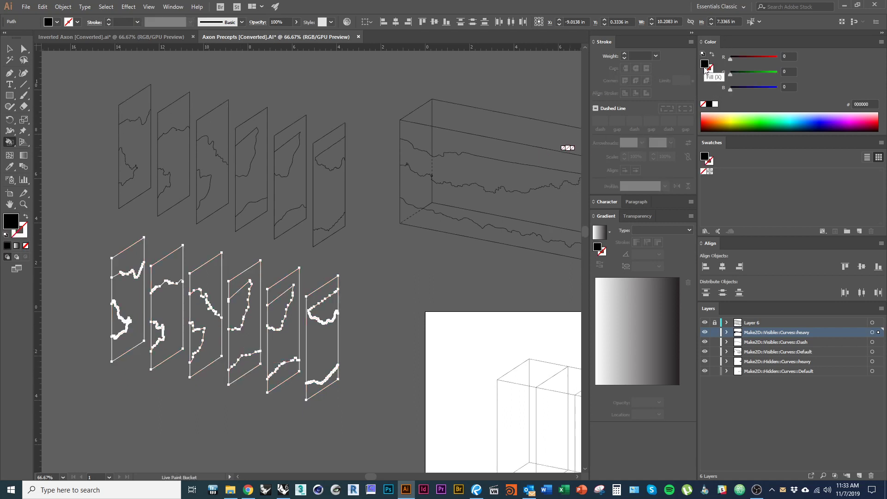
click(331, 314)
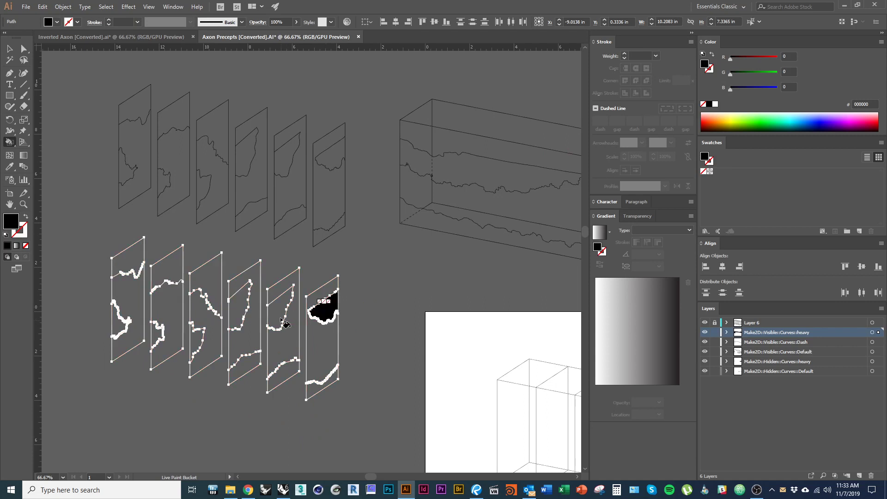
click(283, 308)
click(280, 377)
click(320, 386)
click(241, 370)
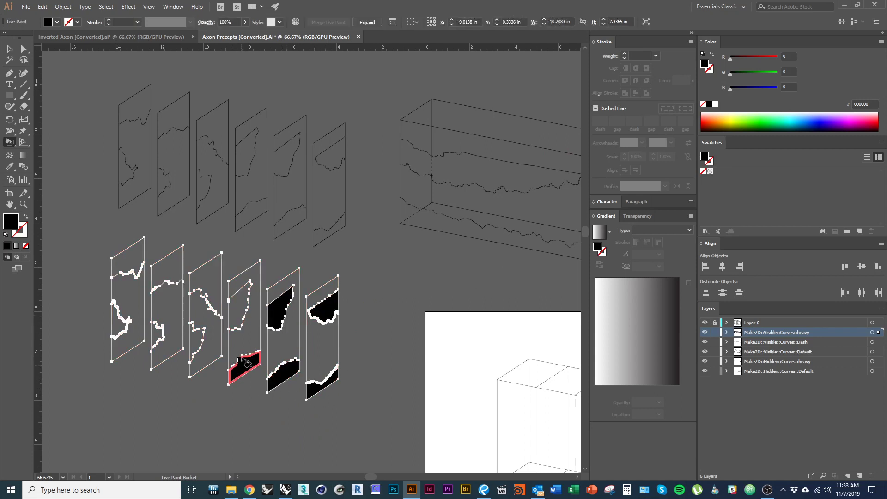
click(239, 307)
click(205, 337)
click(166, 313)
click(139, 312)
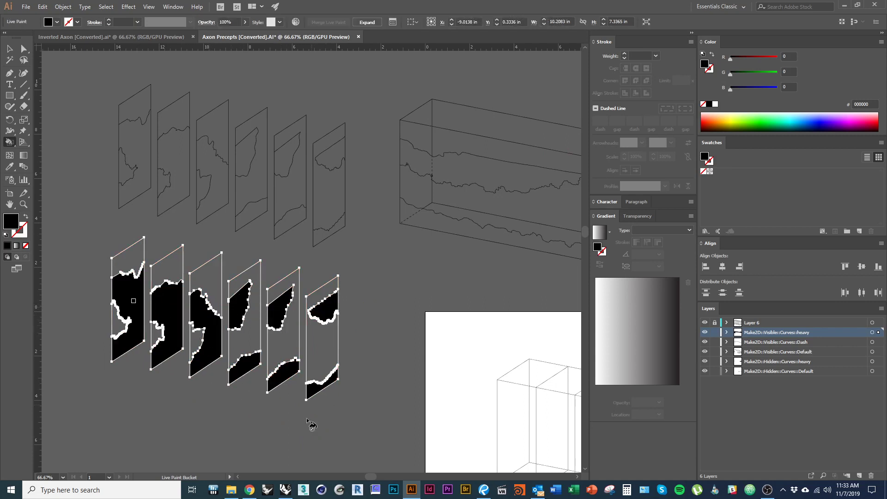
Remove the stroke from the filled Live Paint section panels
key(v)
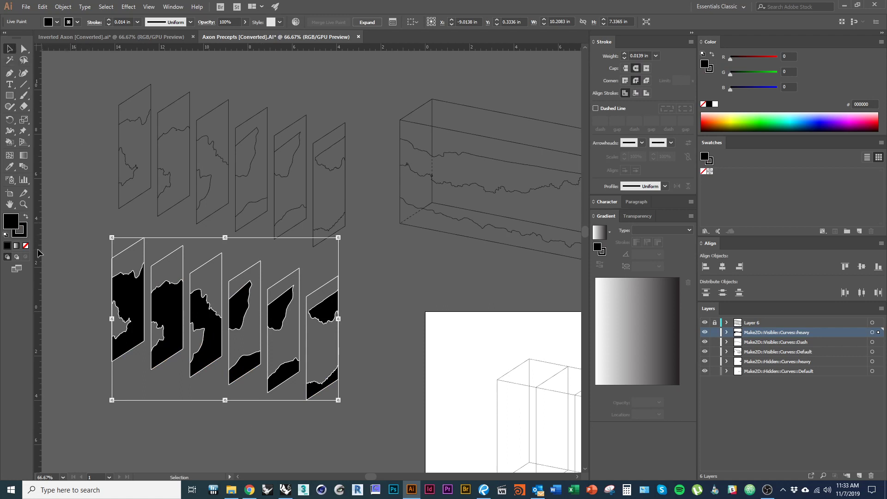
click(20, 230)
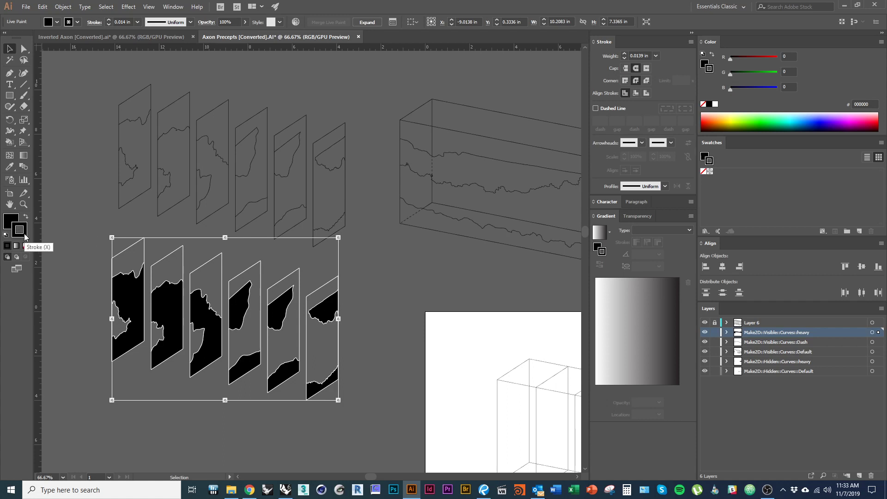
click(25, 245)
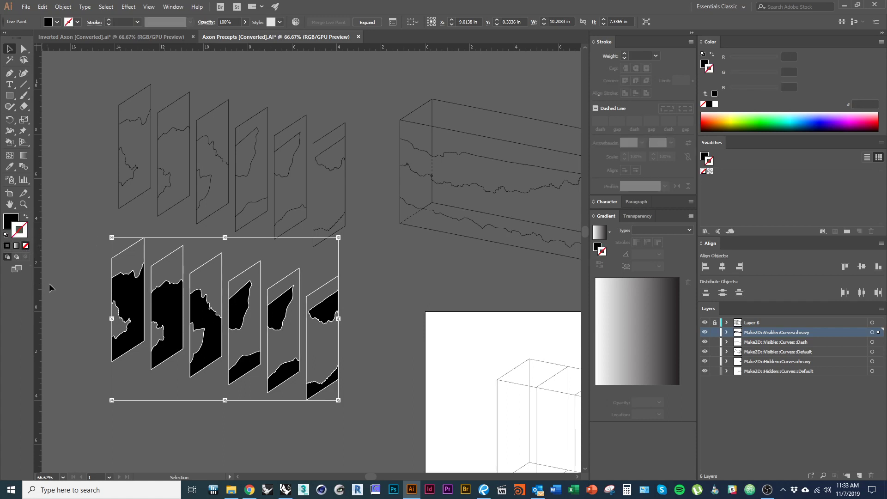
drag(101, 358, 82, 308)
click(261, 323)
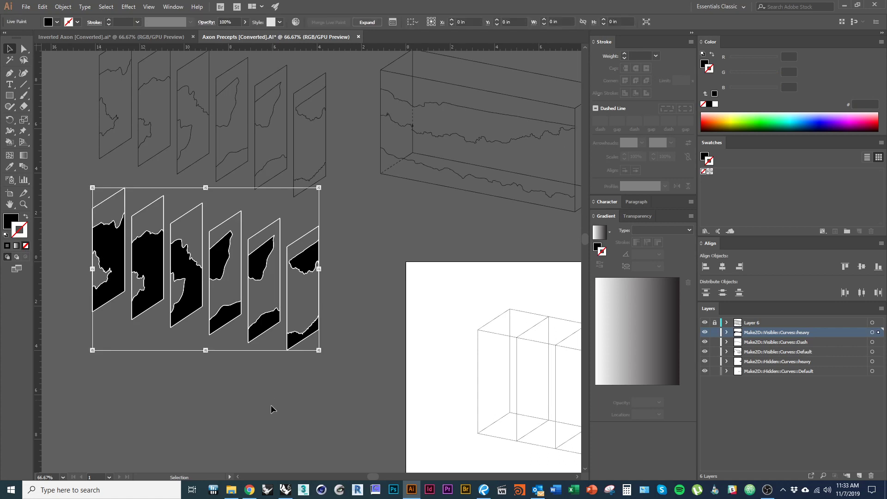
Set the opacity of the filled section panels to 50%
mouse_move(229, 398)
mouse_down()
mouse_move(167, 341)
mouse_move(192, 354)
mouse_move(185, 357)
mouse_up()
alt+scroll(155, 312, down, 1)
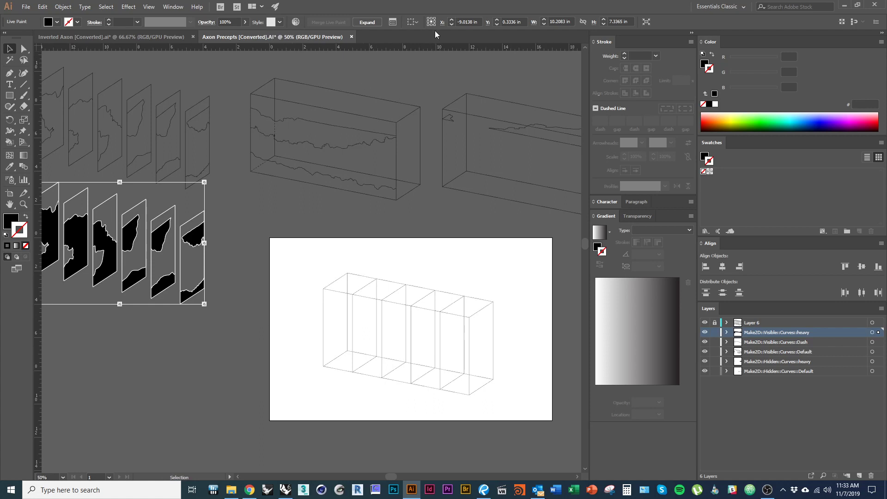
click(204, 23)
text(50)
key(Return)
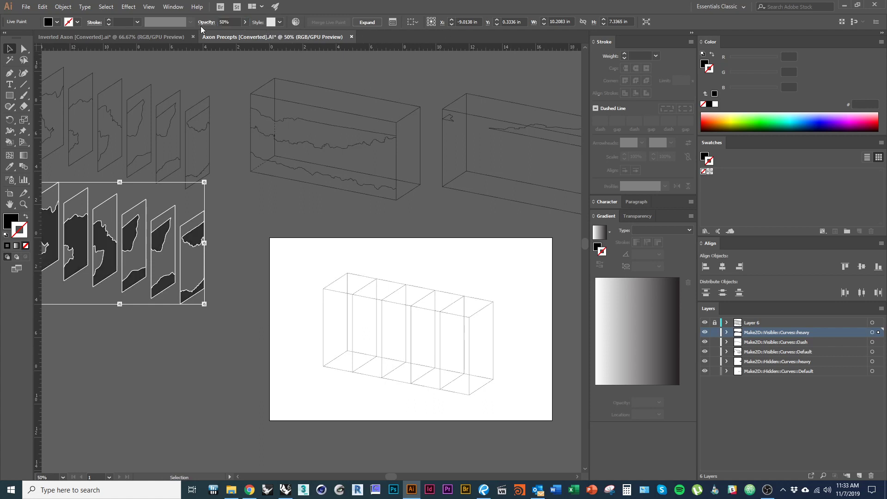
Align the filled section panels over the frame drawing on the artboard and move them onto a new layer
key(a)
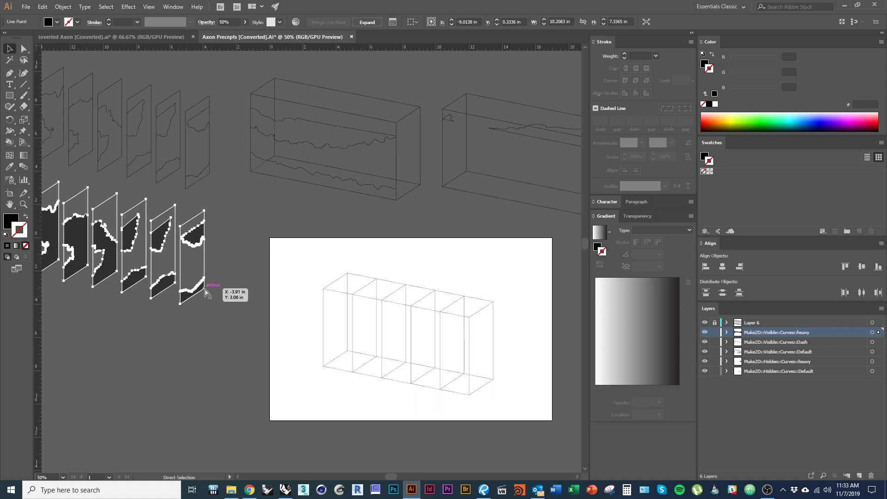
drag(206, 293, 493, 378)
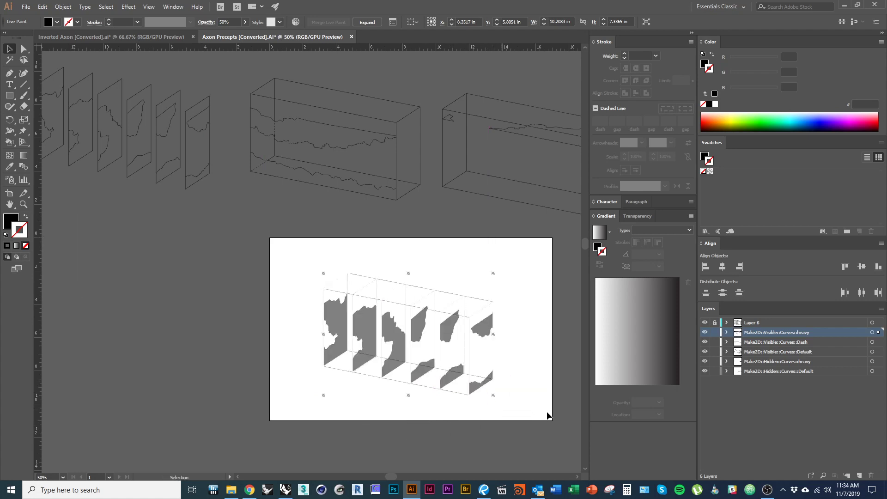
click(859, 476)
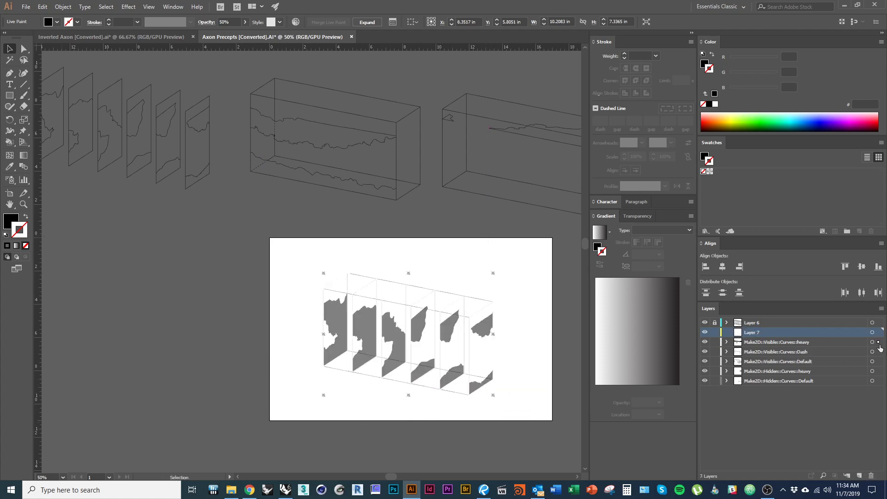
drag(880, 341, 880, 332)
click(505, 452)
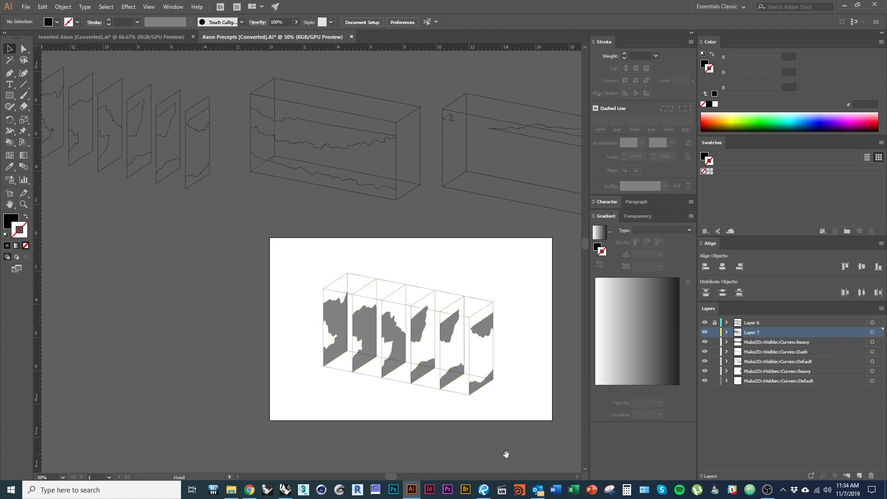
Fill the upper and lower solid bands of the first long section box with black using the Live Paint Bucket
drag(458, 397, 434, 414)
alt+scroll(411, 361, up, 1)
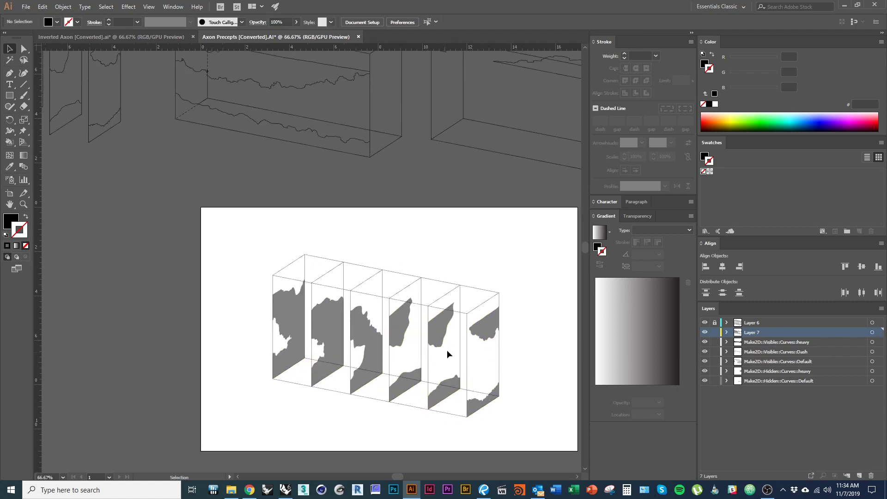
alt+scroll(447, 350, down, 1)
drag(400, 243, 357, 288)
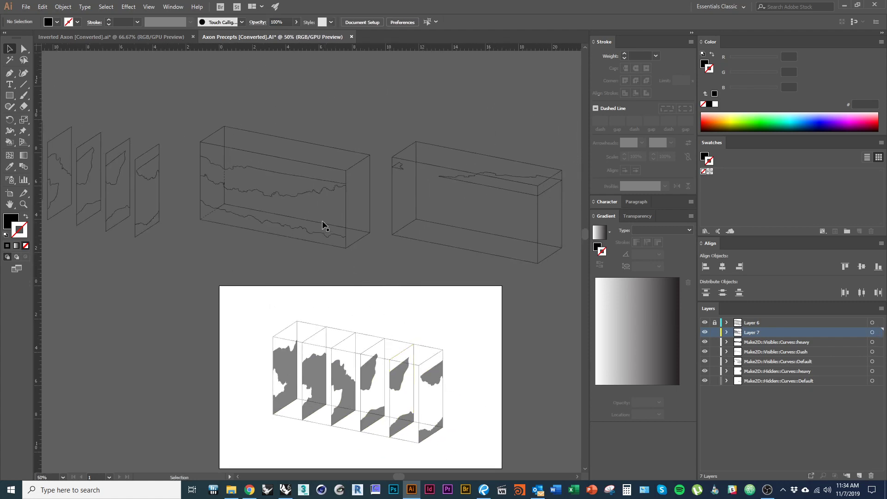
drag(372, 241, 356, 366)
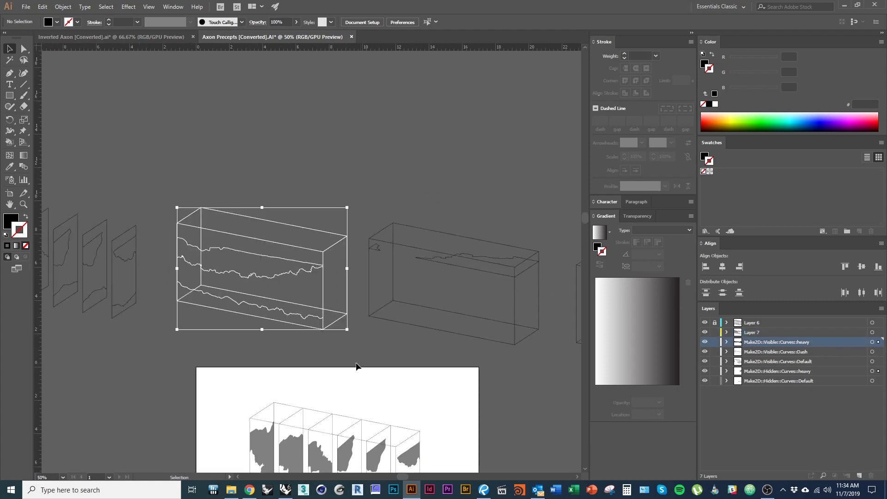
ctrl+scroll(357, 366, right, 2)
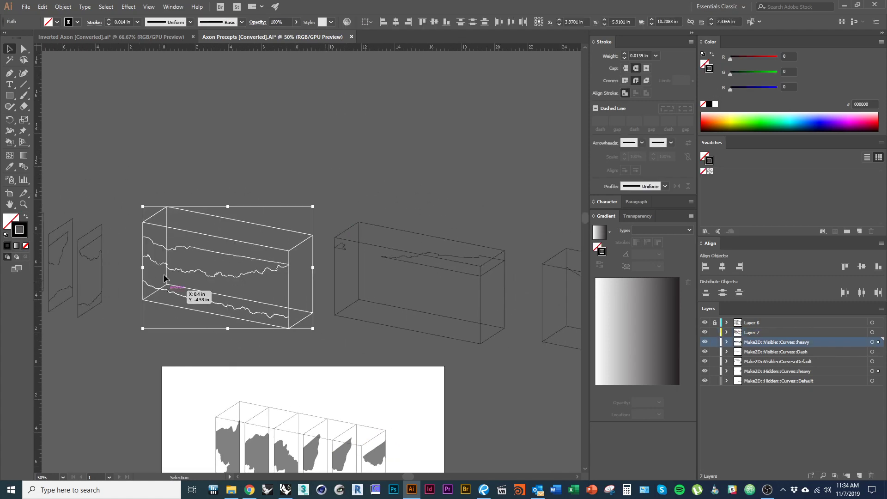
key(k)
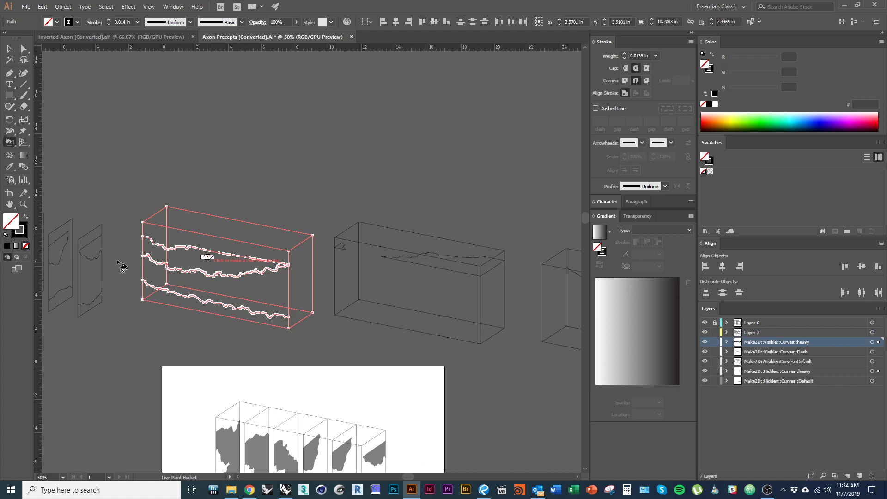
click(26, 216)
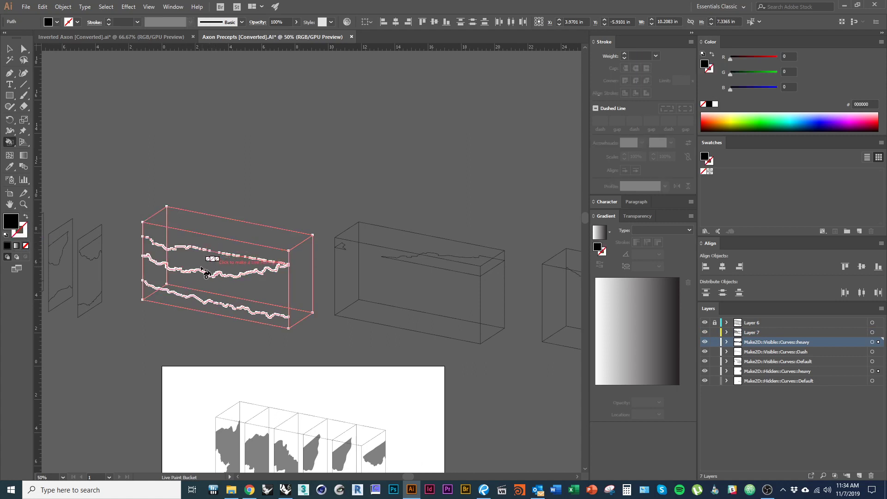
click(184, 258)
click(167, 301)
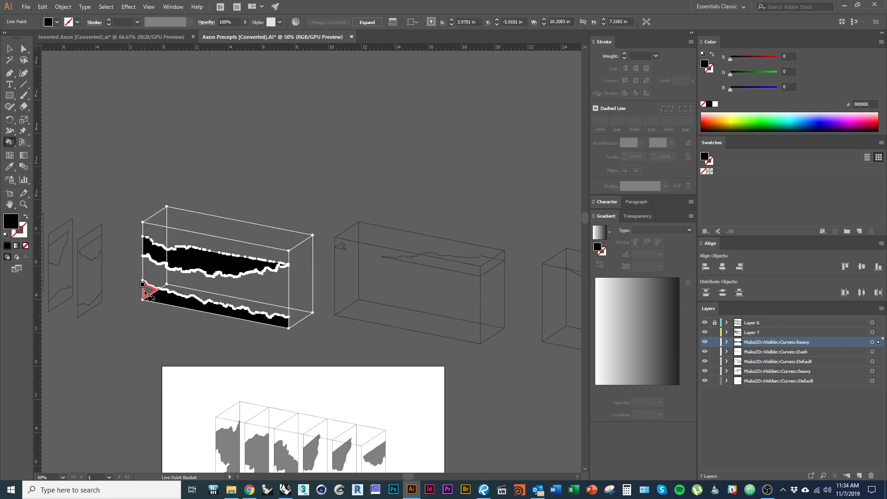
Remove the stroke from the first filled long section box
key(v)
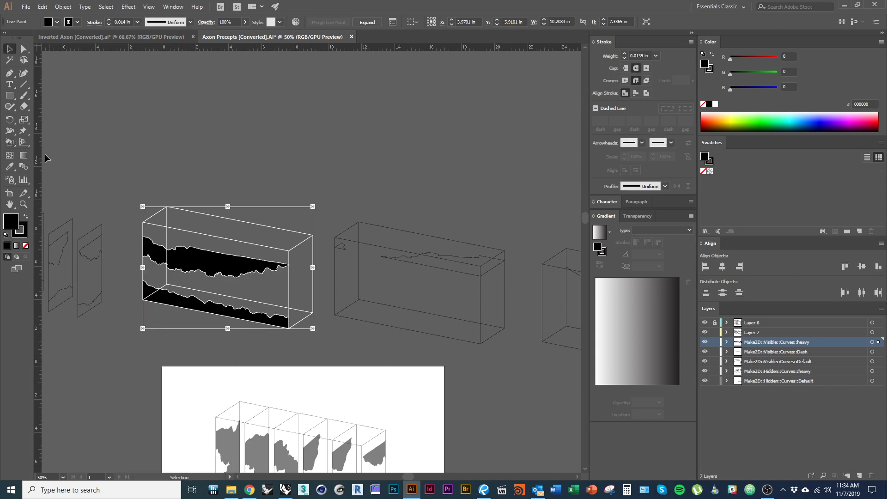
click(26, 245)
click(172, 149)
Fill the thin cut region and small corner fragment of the second long box with black using the Live Paint Bucket
drag(375, 286, 267, 278)
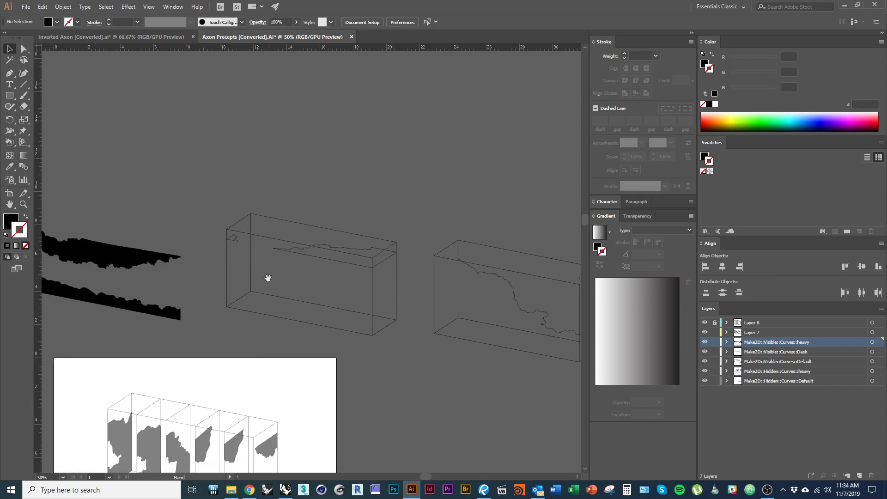
drag(406, 356, 406, 356)
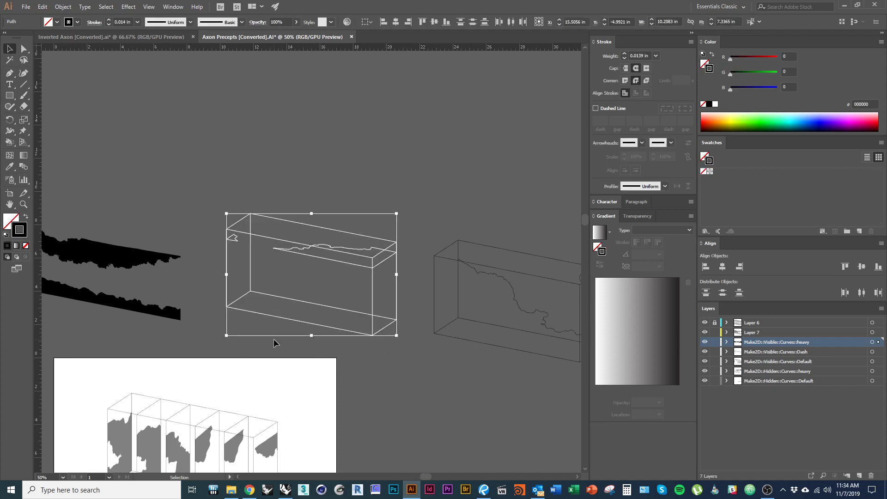
key(k)
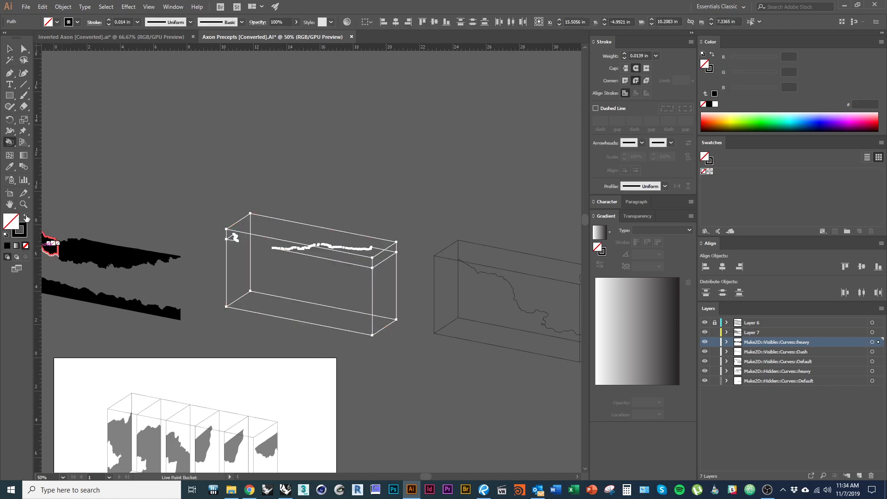
click(25, 216)
click(344, 261)
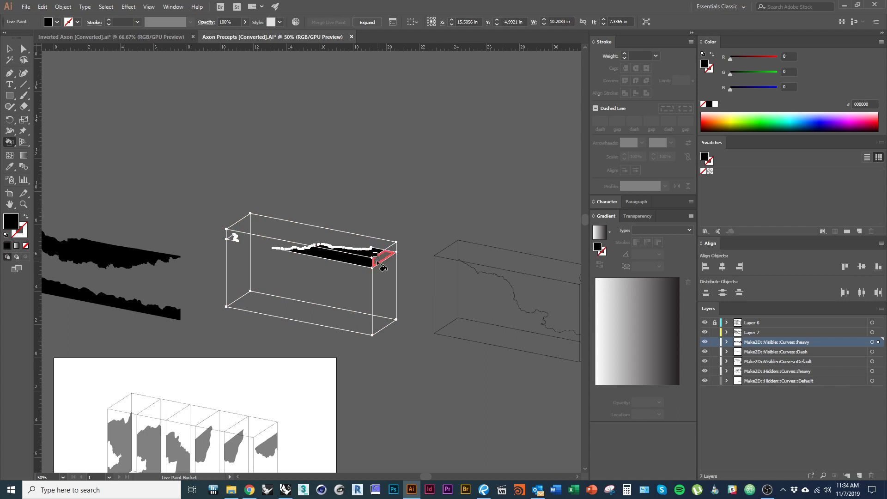
alt+scroll(413, 311, up, 1)
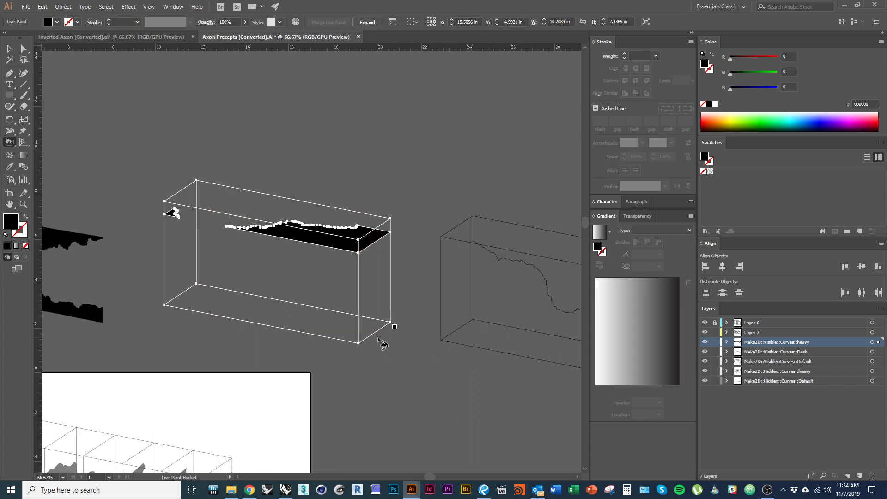
Remove the stroke from the second filled long section box
key(v)
click(24, 235)
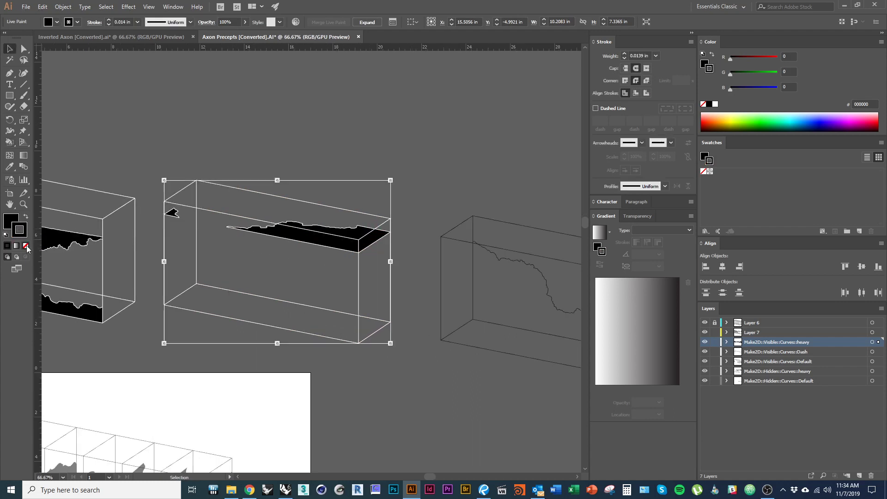
click(26, 246)
click(415, 319)
Fill the sloping solid region and upper corner pieces of the third long box with black using the Live Paint Bucket
drag(441, 328, 150, 305)
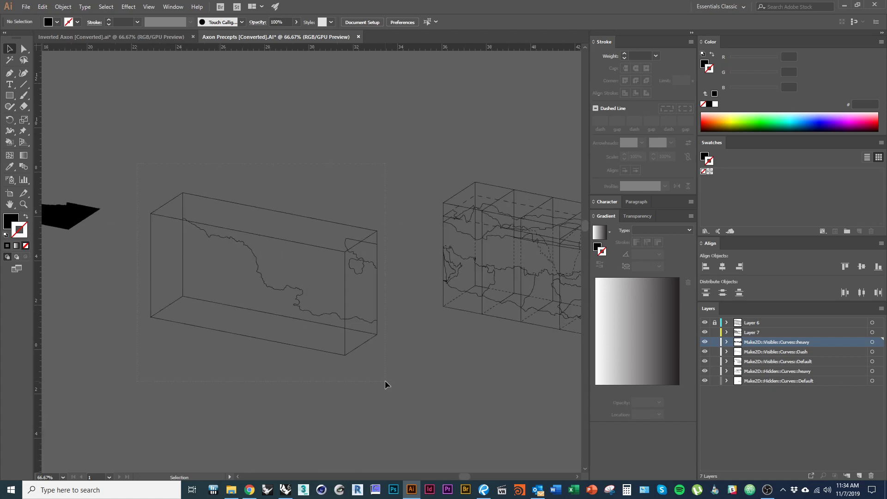
drag(385, 381, 385, 381)
key(k)
click(283, 342)
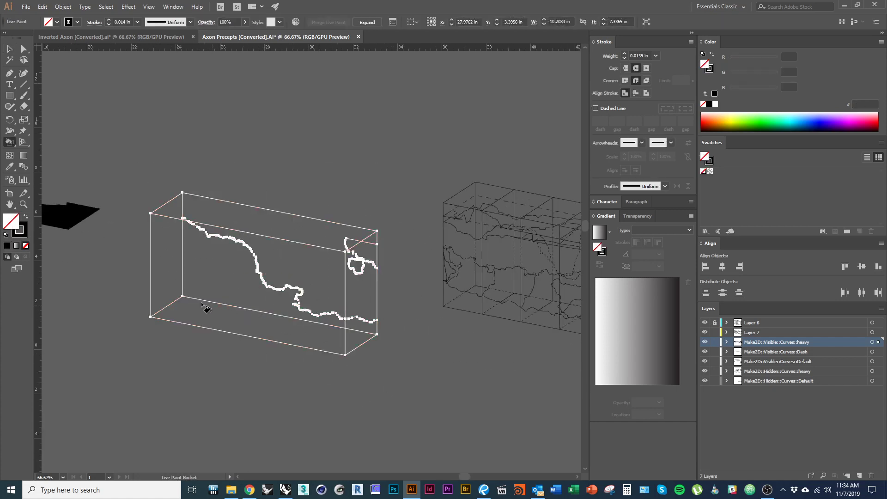
click(26, 216)
click(249, 296)
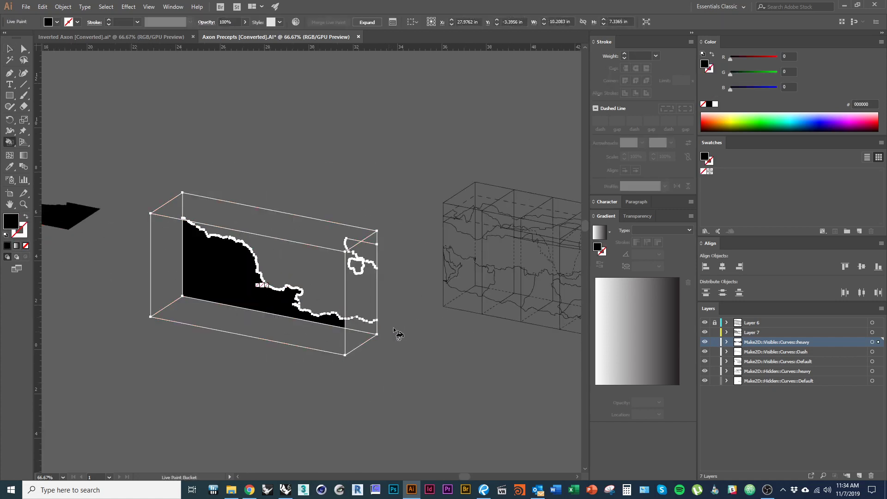
click(359, 328)
click(359, 256)
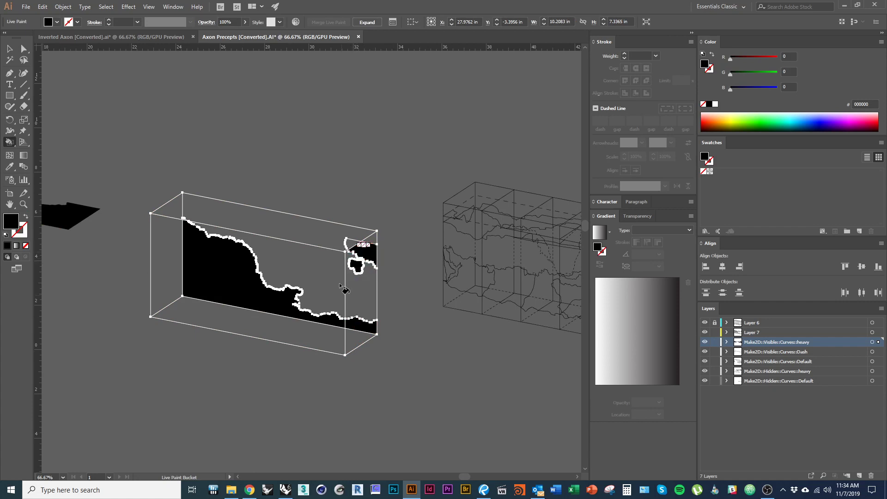
click(353, 244)
Remove the stroke from the third filled long section box
key(v)
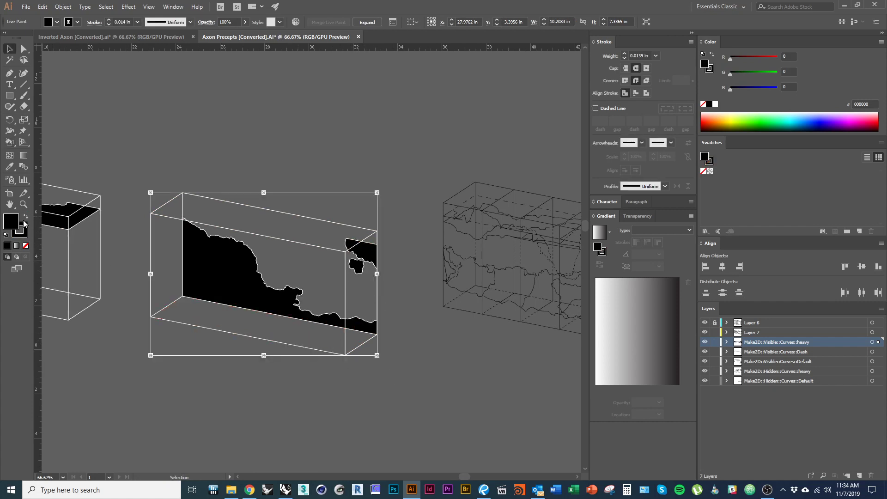
click(23, 233)
click(26, 245)
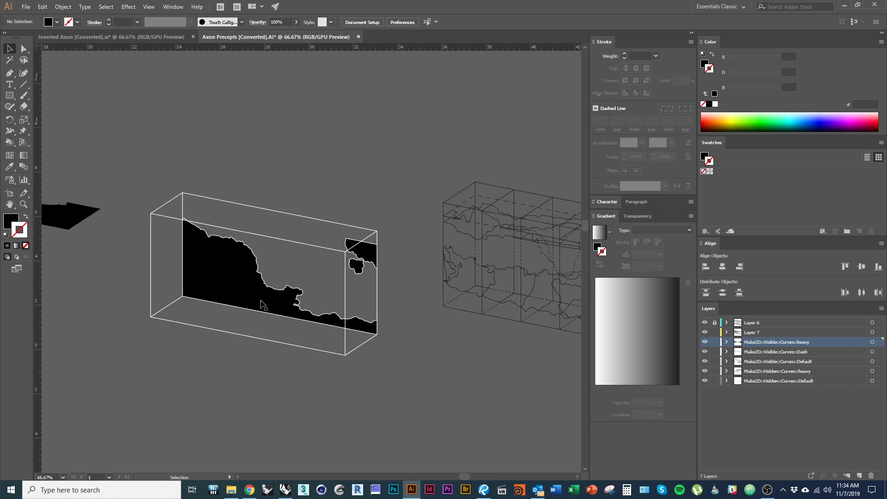
Set the opacity of the three filled long section boxes to 50%
key(ctrl+minus)
key(ctrl+minus)
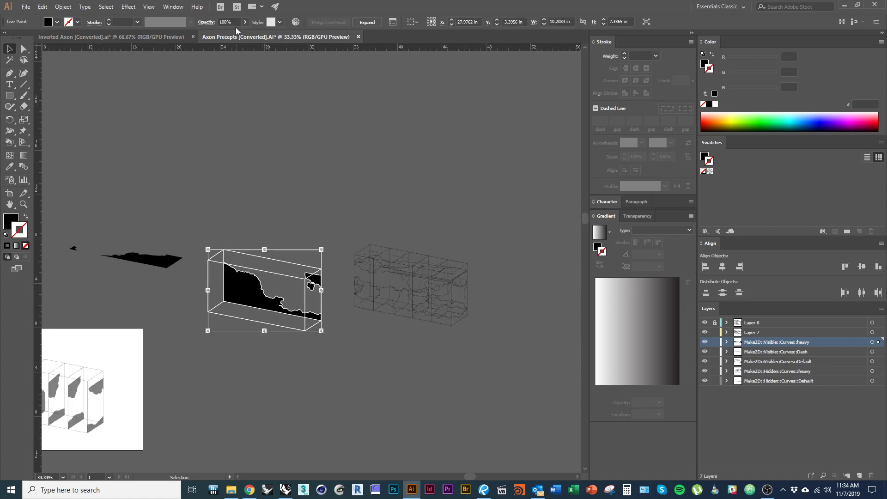
click(238, 21)
text(50)
click(167, 268)
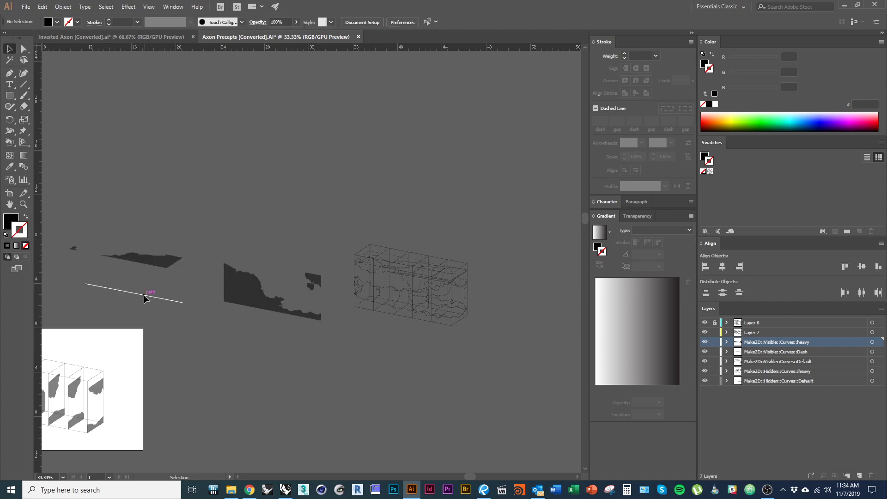
scroll(144, 299, left, 5)
click(194, 283)
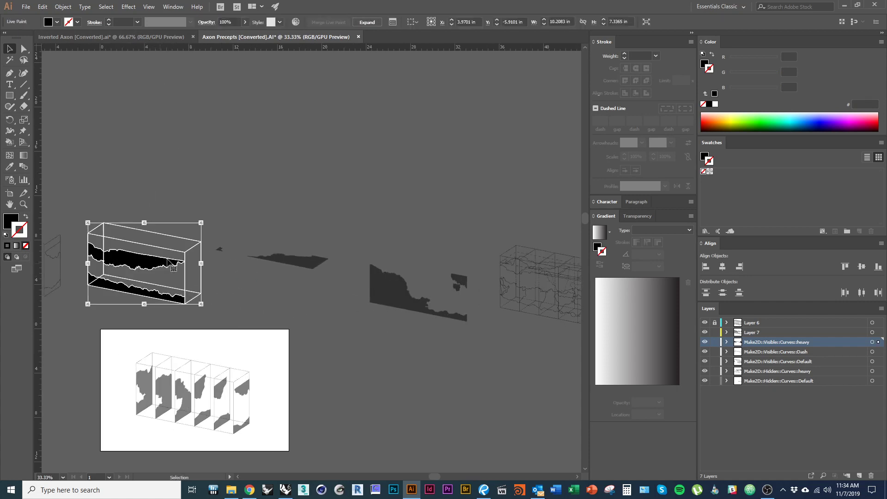
click(231, 22)
click(184, 289)
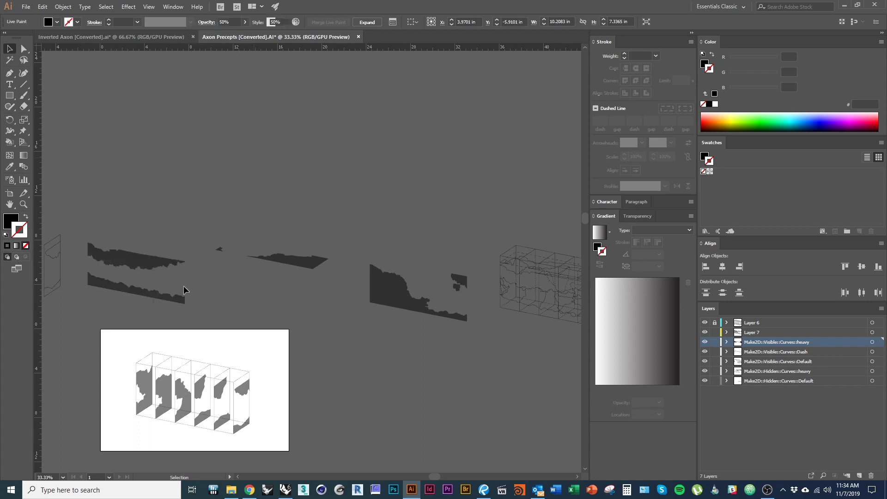
Move the first filled long section, with the two bands, onto the frame drawing on the artboard and send it to the back
click(180, 299)
drag(171, 330, 175, 282)
mouse_move(208, 250)
mouse_down()
mouse_move(265, 378)
mouse_move(254, 378)
mouse_up()
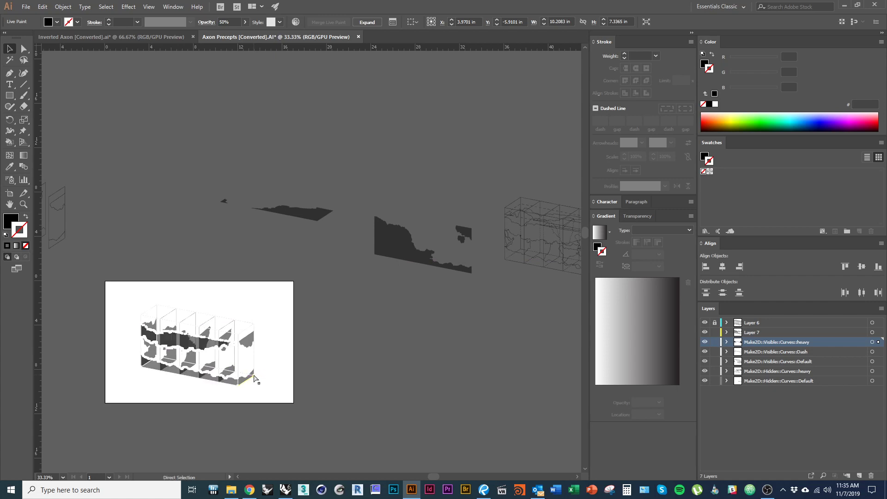
alt+scroll(254, 401, up, 1)
right_click(195, 320)
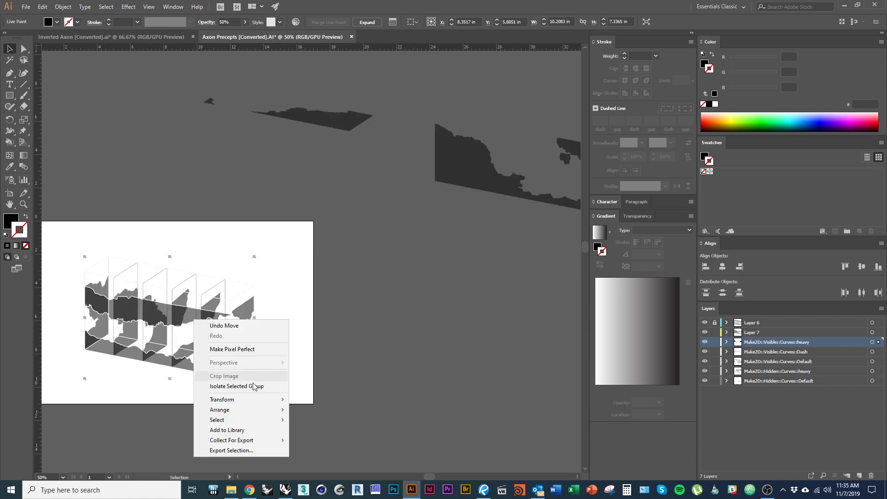
mouse_move(278, 409)
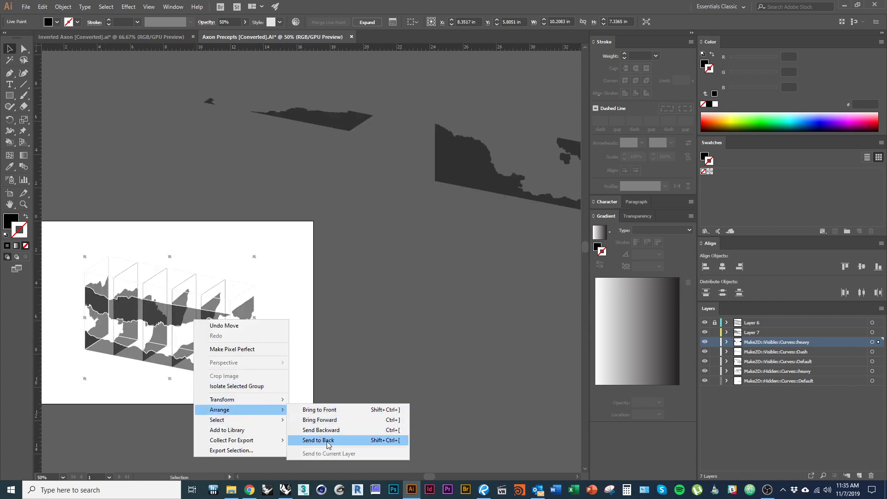
click(328, 410)
click(298, 340)
scroll(300, 324, up, 2)
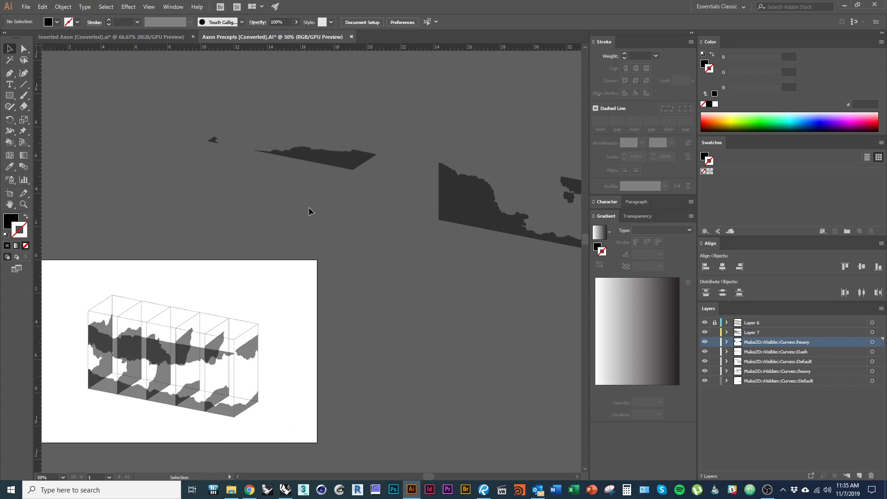
Align the second filled section, with the thin cut sliver, over the frame drawing on the artboard and send it to the back
click(328, 180)
mouse_move(376, 223)
mouse_down()
mouse_move(386, 221)
mouse_move(268, 375)
mouse_move(251, 419)
mouse_up()
alt+scroll(248, 381, up, 2)
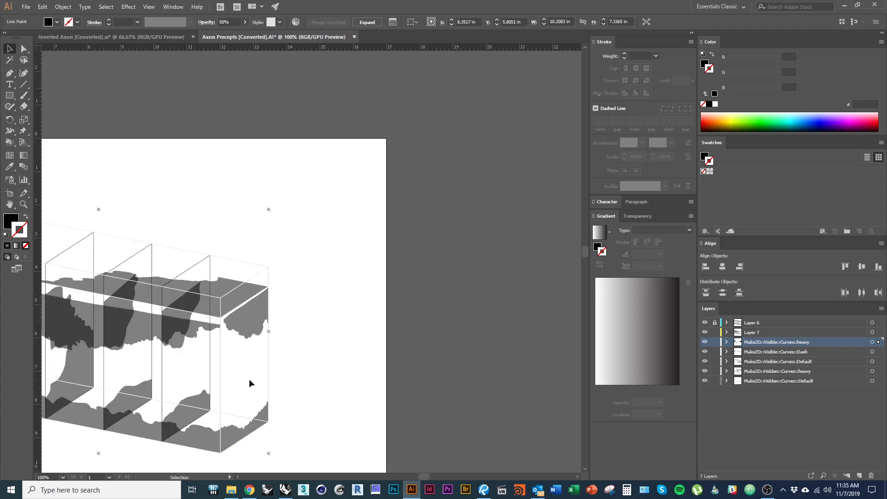
right_click(248, 291)
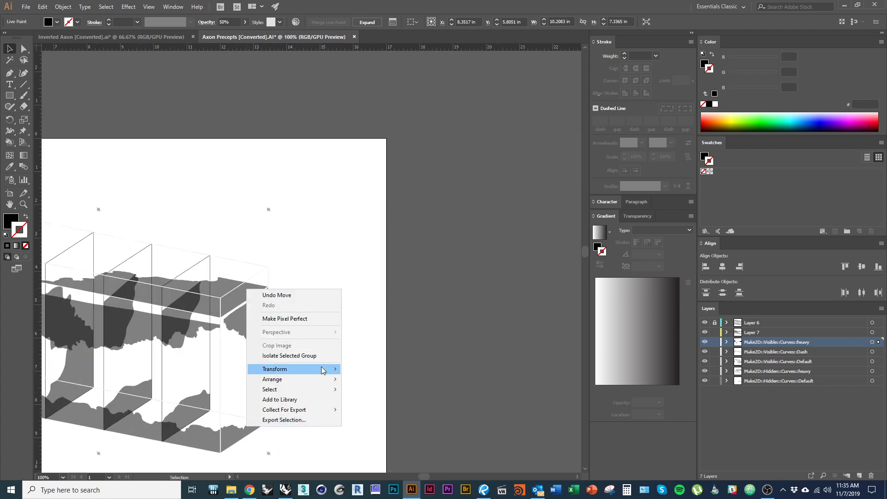
mouse_move(330, 378)
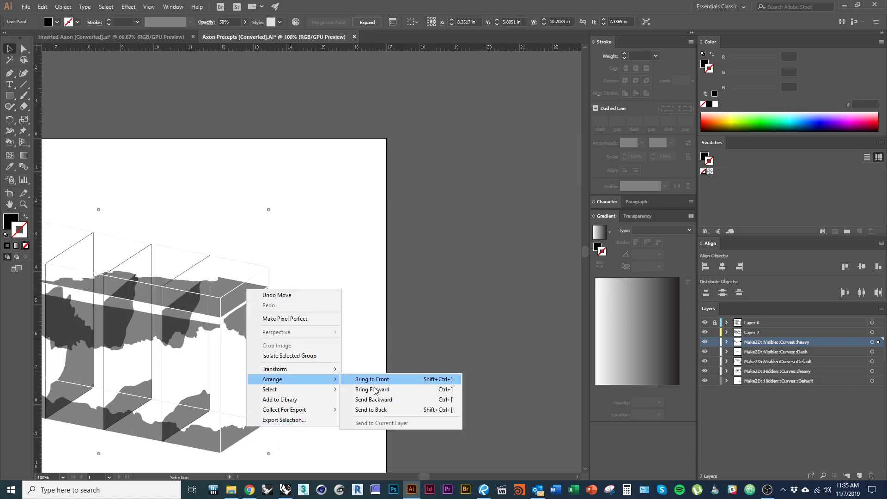
click(378, 410)
click(280, 381)
alt+scroll(217, 356, down, 2)
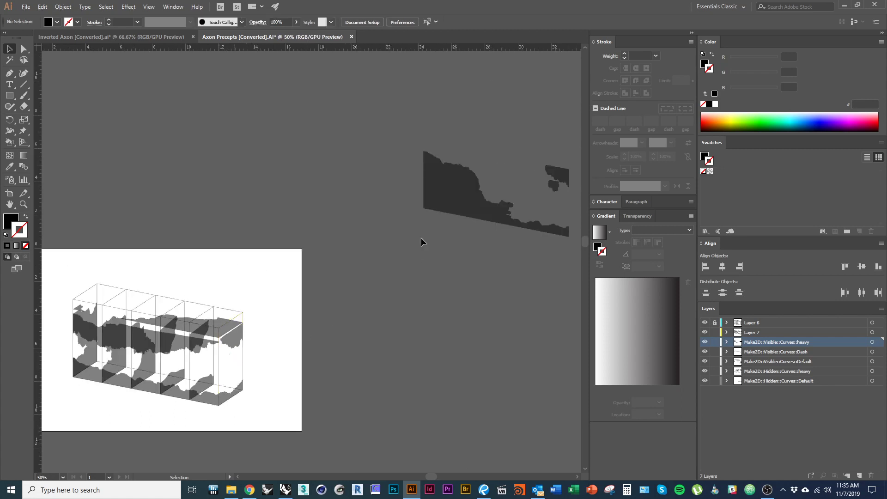
Align the third filled section, with the sloping solid, over the frame drawing on the artboard and change its stacking order
click(425, 210)
mouse_move(426, 211)
mouse_down()
mouse_move(165, 355)
mouse_move(98, 365)
mouse_up()
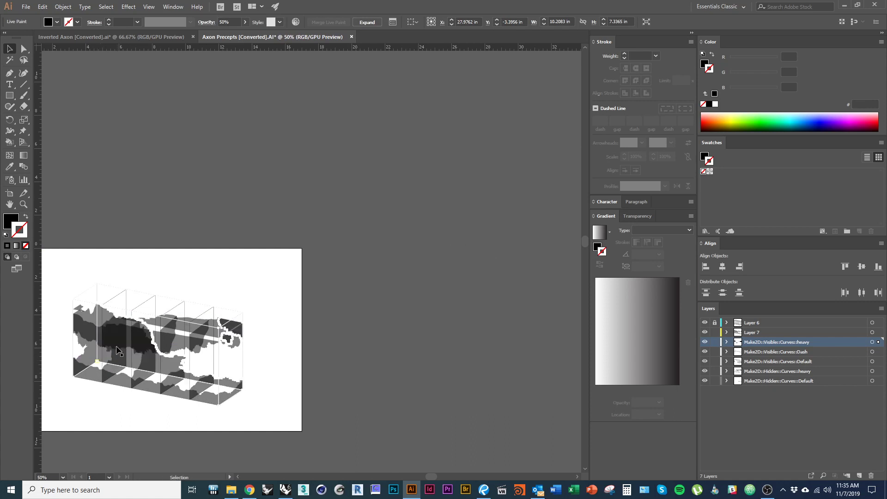
right_click(142, 362)
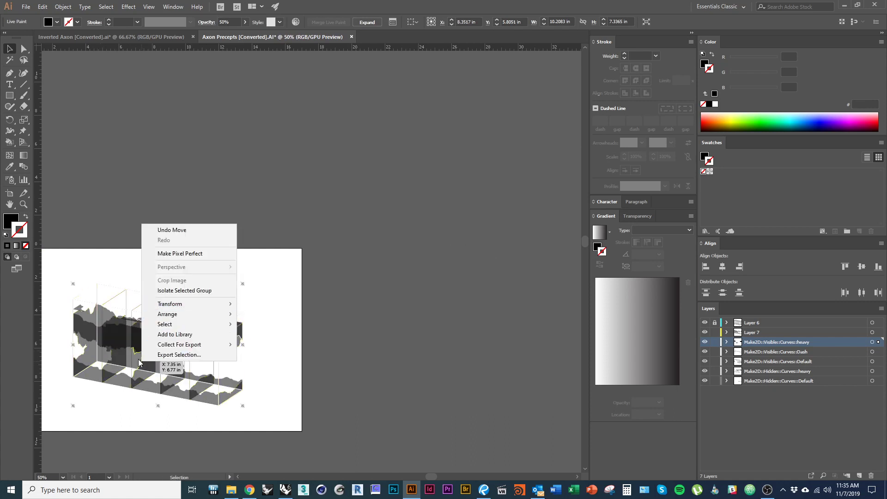
mouse_move(198, 314)
click(263, 324)
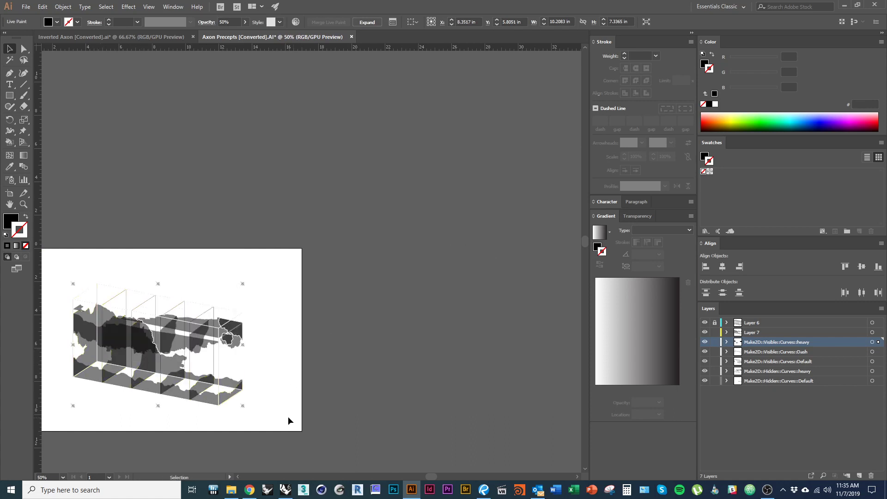
Move the third filled long section further back in the stacking order and clear the selection
alt+scroll(158, 399, up, 3)
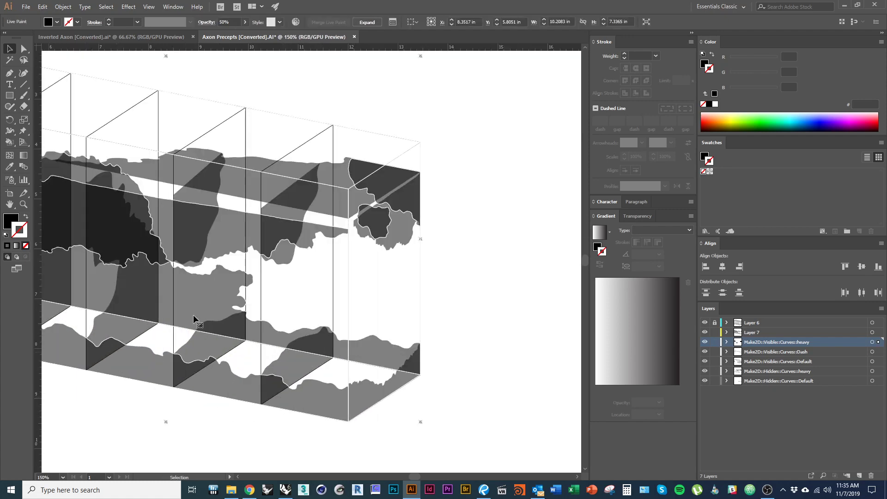
right_click(198, 279)
mouse_move(245, 368)
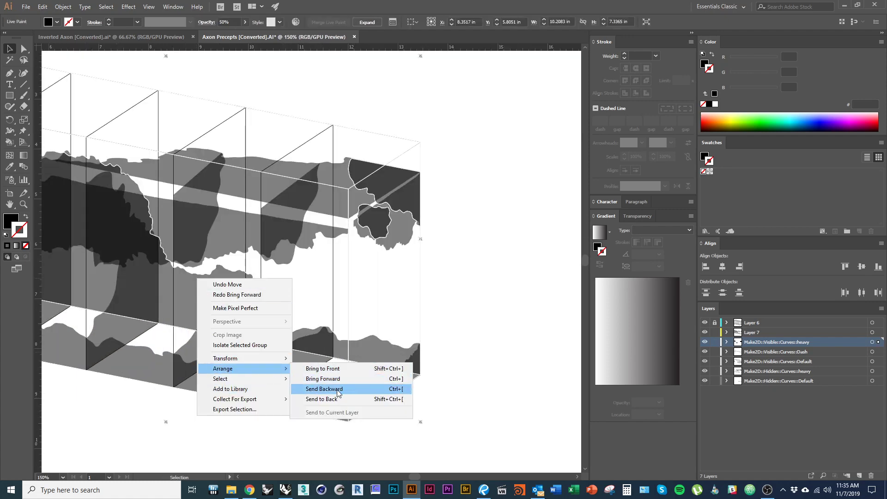
click(354, 396)
key(ctrl+shift+a)
alt+scroll(293, 372, down, 1)
drag(210, 421, 338, 419)
alt+scroll(194, 381, down, 1)
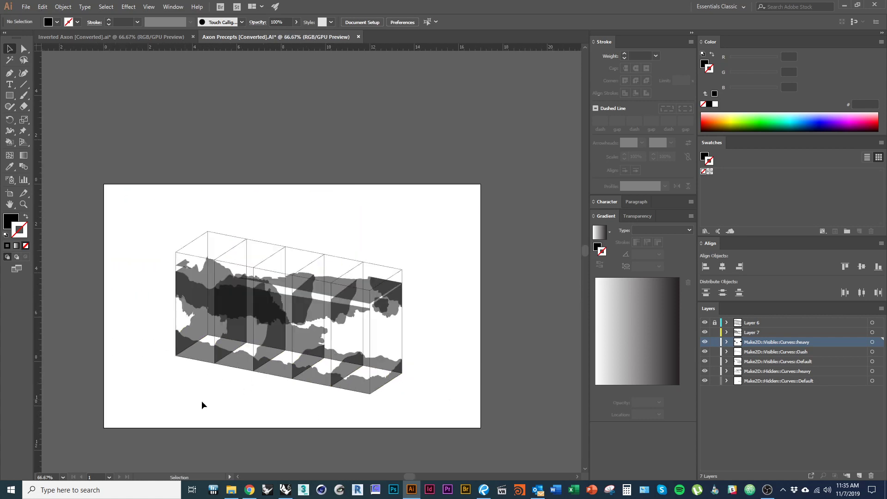
drag(209, 381, 279, 412)
alt+scroll(208, 331, down, 1)
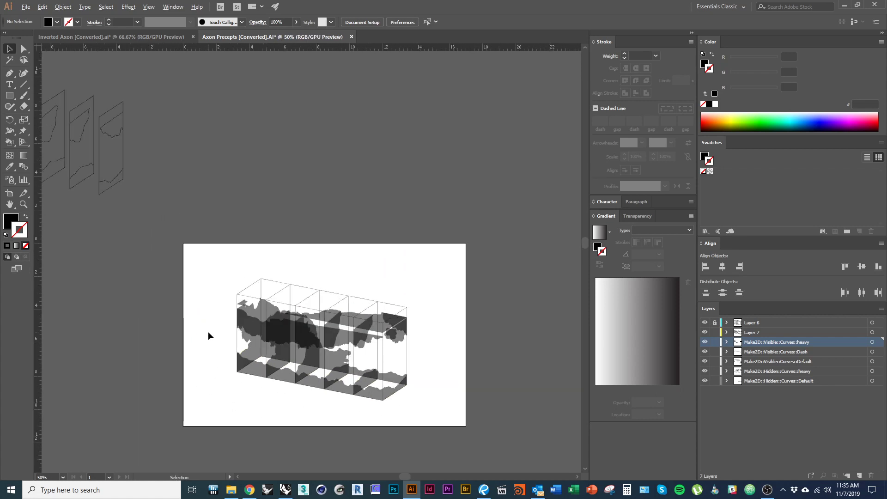
drag(180, 309, 334, 418)
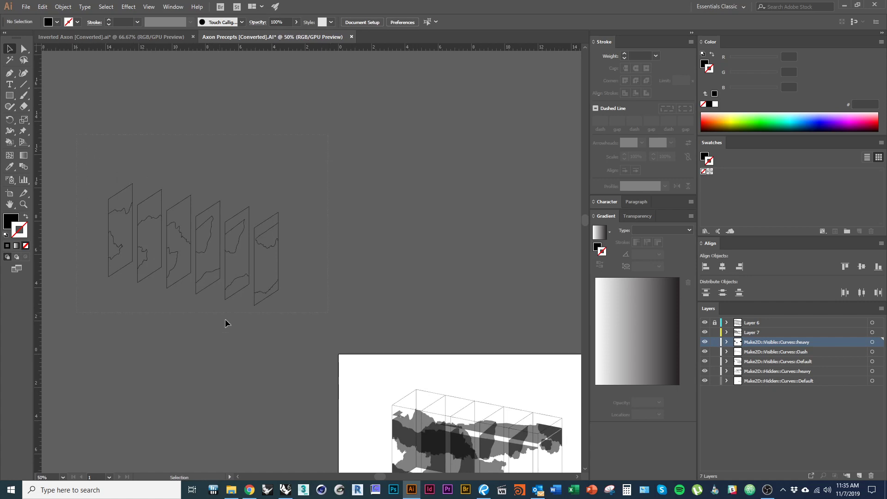
drag(76, 134, 328, 313)
drag(223, 322, 177, 235)
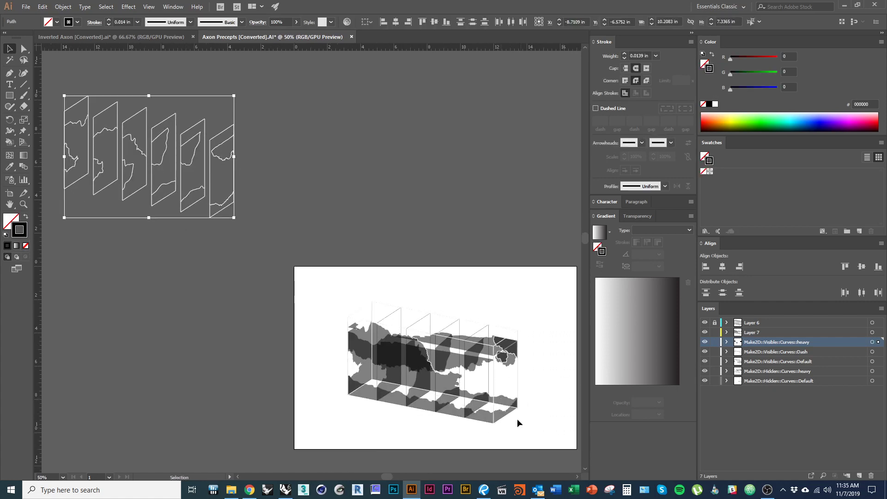
Move the filled long sections on the artboard to Layer 7, and toggle that layer's visibility to check its contents
alt+scroll(517, 420, up, 3)
click(455, 396)
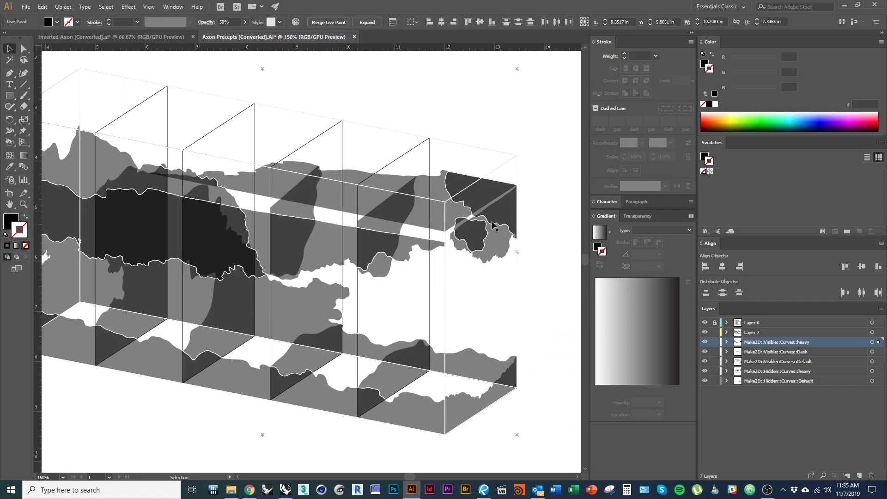
shift+click(481, 196)
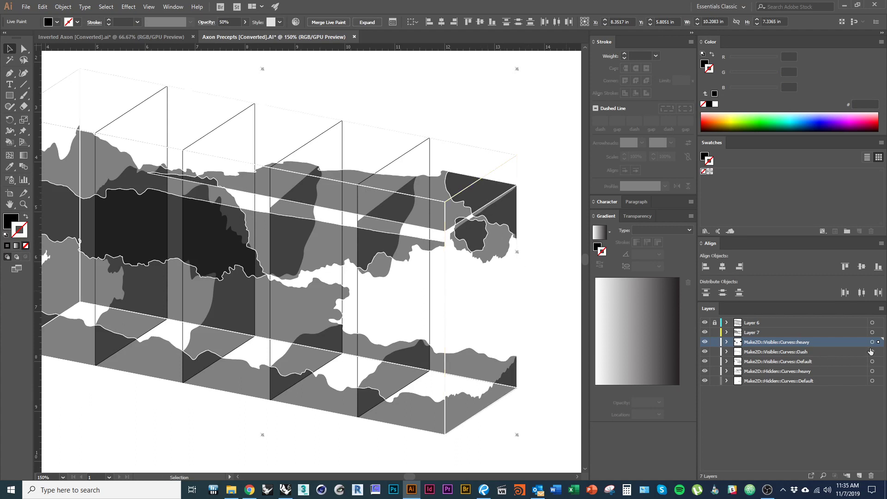
drag(878, 342, 878, 332)
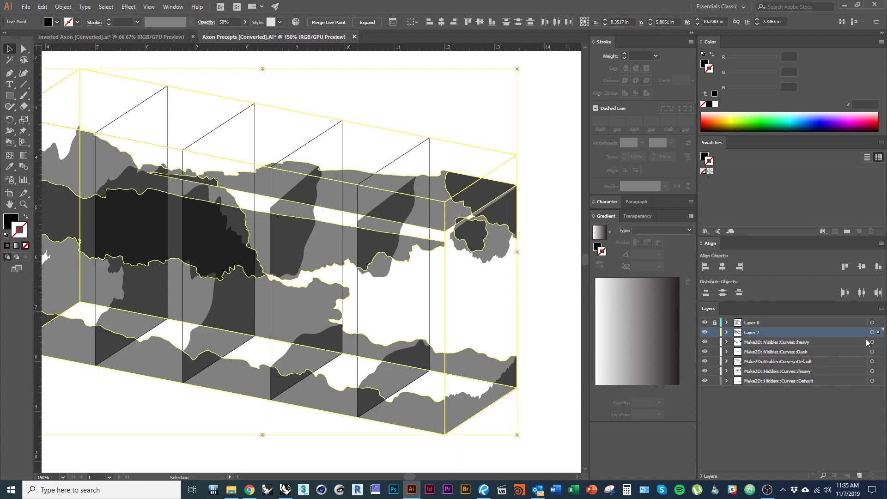
click(705, 333)
alt+scroll(514, 350, down, 2)
drag(526, 376, 441, 379)
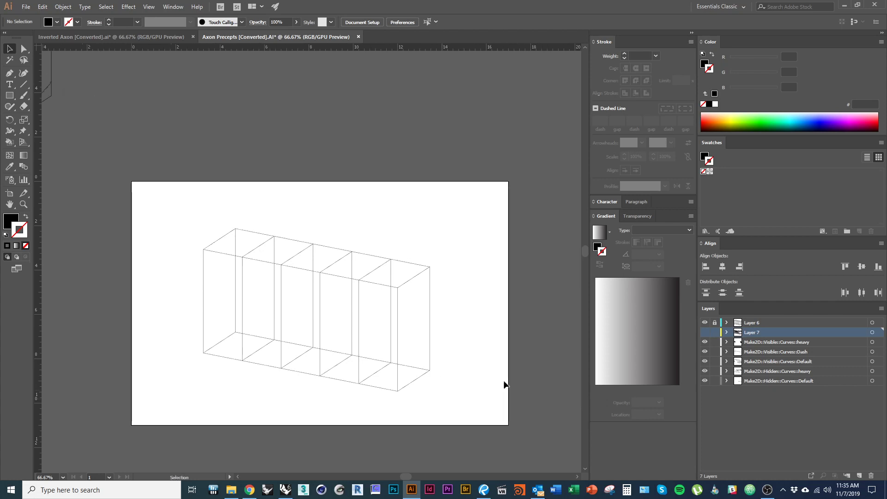
click(706, 333)
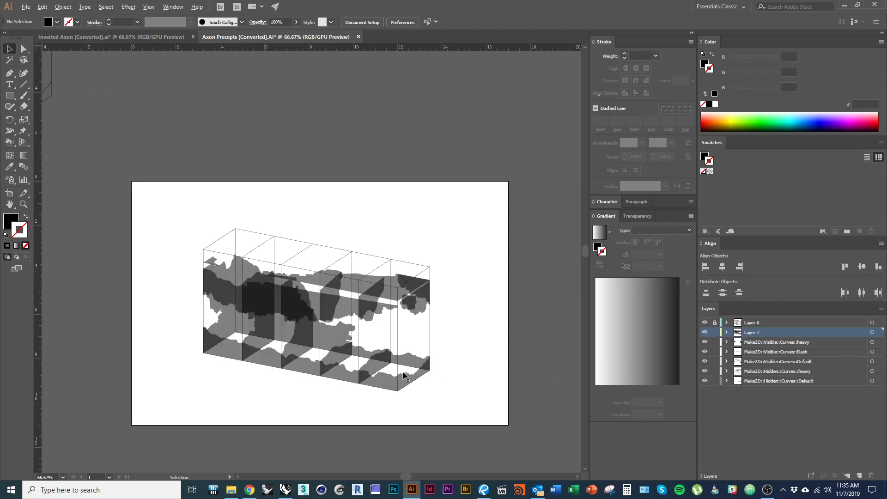
alt+scroll(398, 377, down, 2)
drag(218, 242, 232, 287)
alt+scroll(215, 279, up, 1)
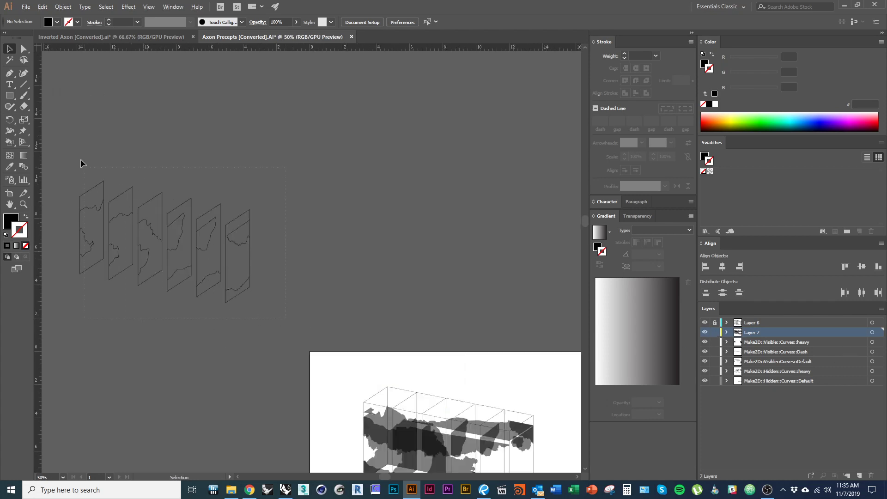
drag(81, 159, 74, 155)
drag(108, 325, 136, 243)
alt+scroll(136, 243, down, 1)
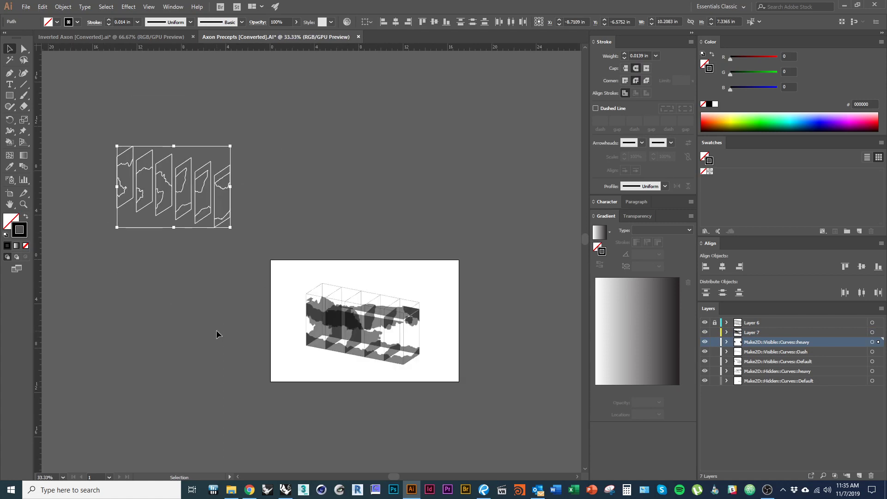
drag(260, 287, 231, 284)
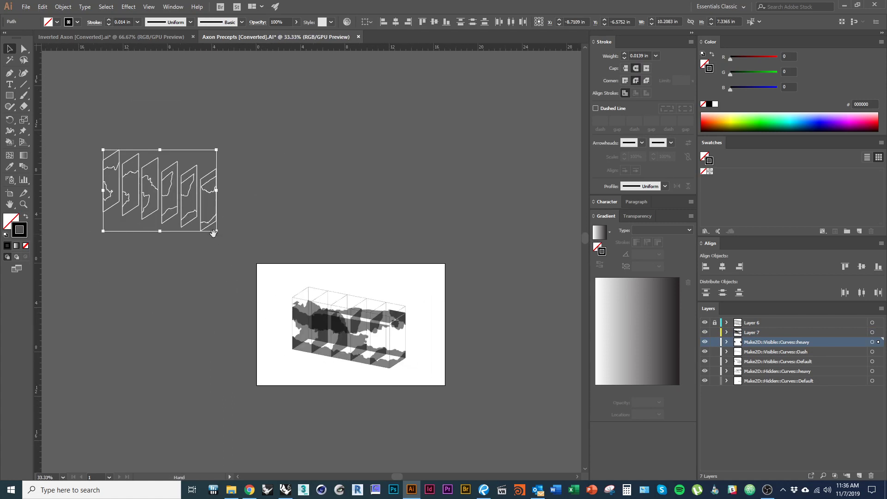
drag(212, 232, 249, 283)
alt+scroll(213, 233, up, 1)
alt+scroll(213, 235, up, 1)
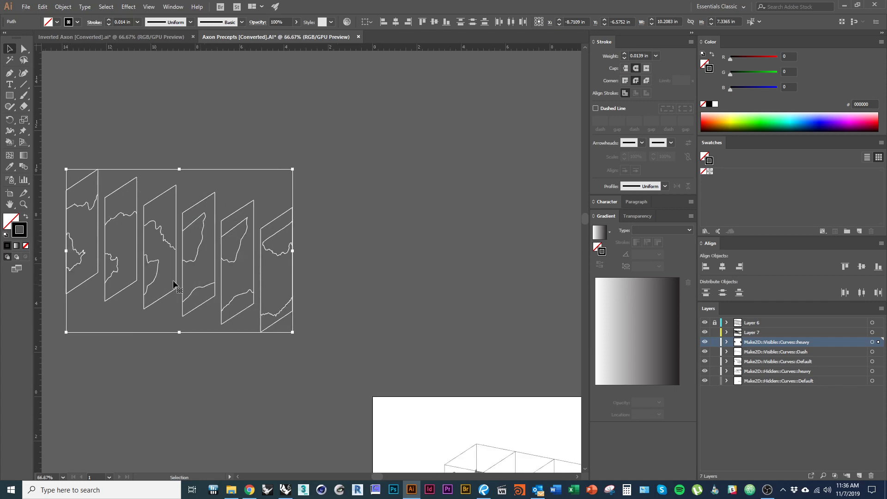
click(369, 306)
Delete the outlines of the empty areas in the third, fourth and fifth short cross sections beside the artboard
drag(210, 318, 233, 340)
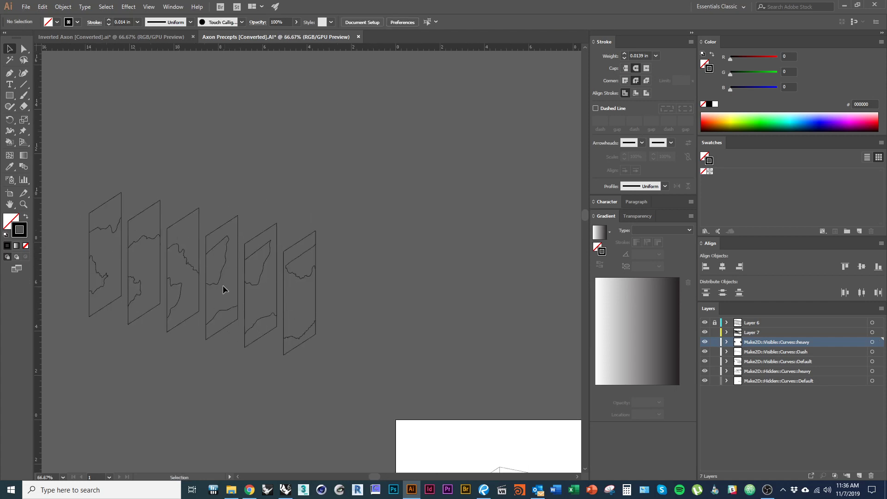
click(184, 221)
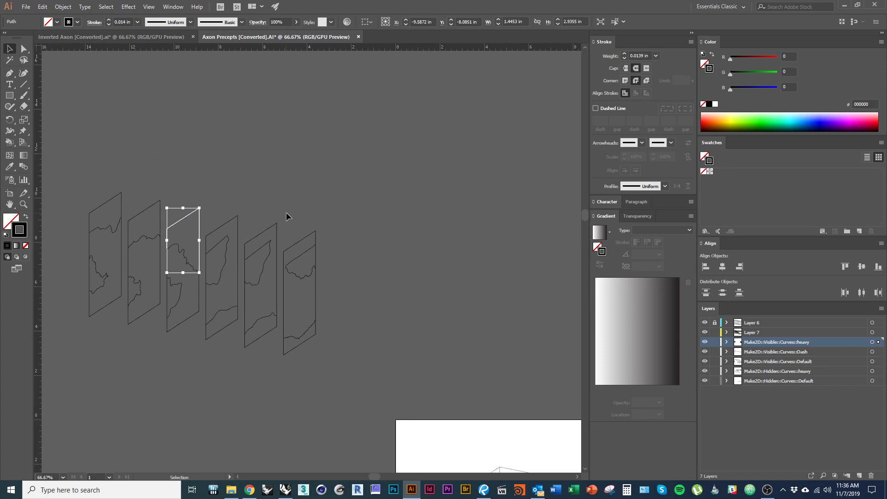
key(Delete)
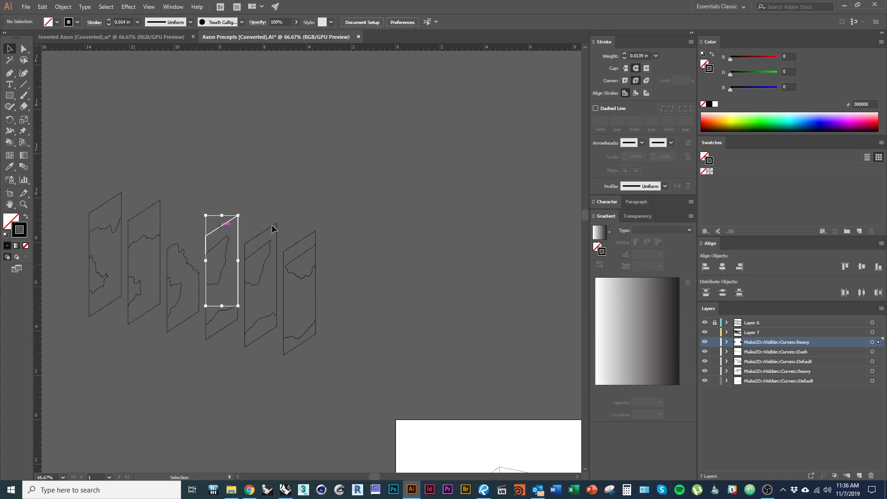
key(Delete)
click(271, 231)
key(Delete)
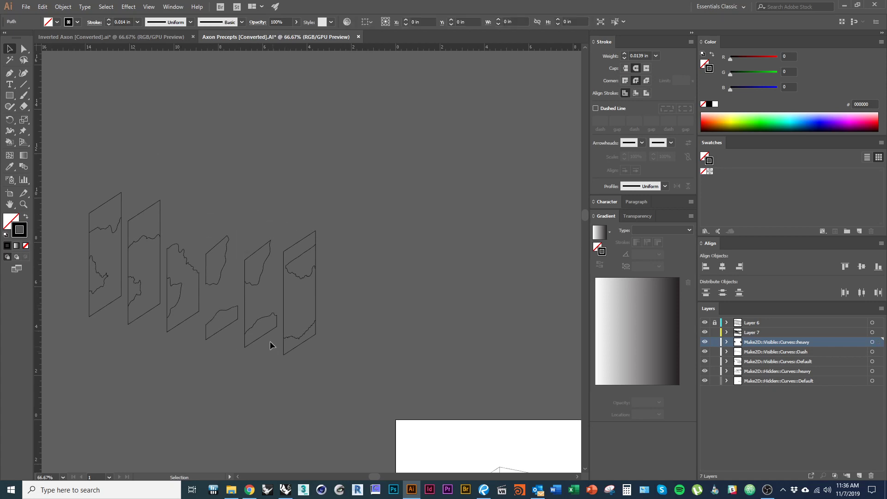
key(Delete)
click(245, 307)
key(Delete)
Delete the leftover frame lines around the two solid shapes of the sixth short cross section
click(316, 298)
key(Delete)
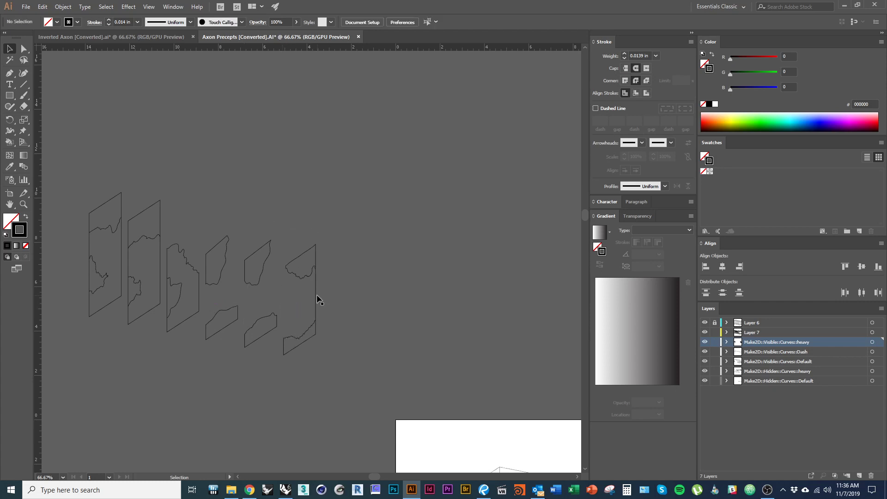
click(316, 298)
key(Delete)
key(Delete)
Delete the empty-area outlines of the second and first short cross sections, keeping only their solid shapes
click(126, 291)
click(128, 233)
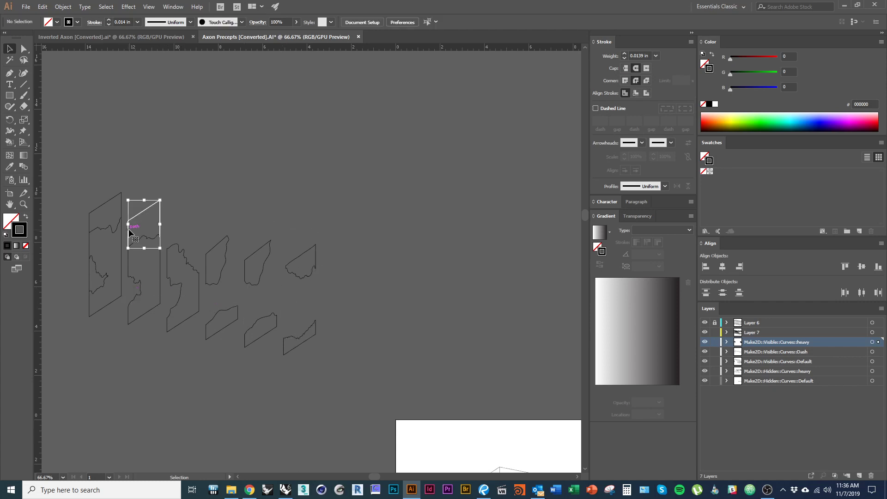
key(Delete)
click(120, 204)
key(Delete)
click(90, 277)
key(Delete)
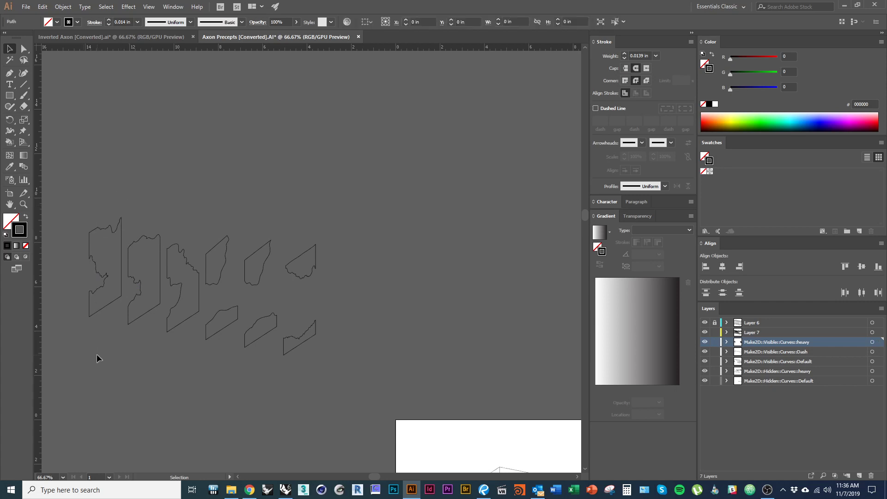
Move all the trimmed cross-section outlines to a new layer and set their stroke weight to 0.0156 in
key(ctrl+a)
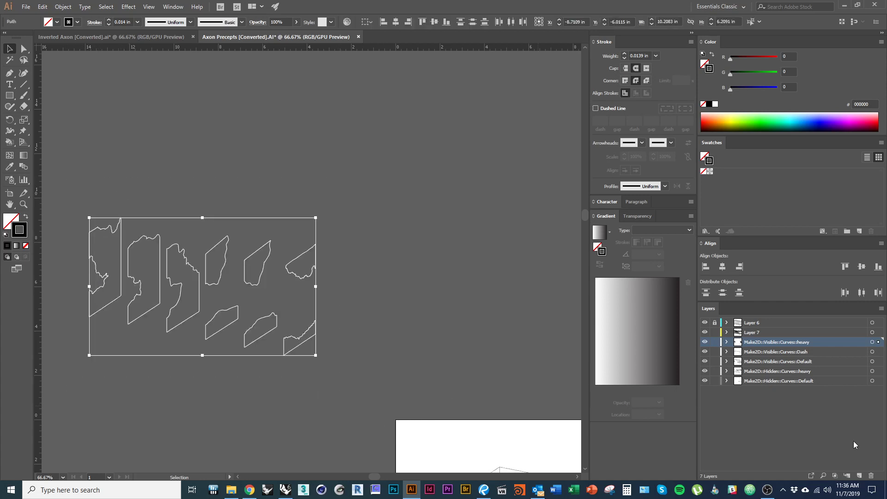
click(859, 476)
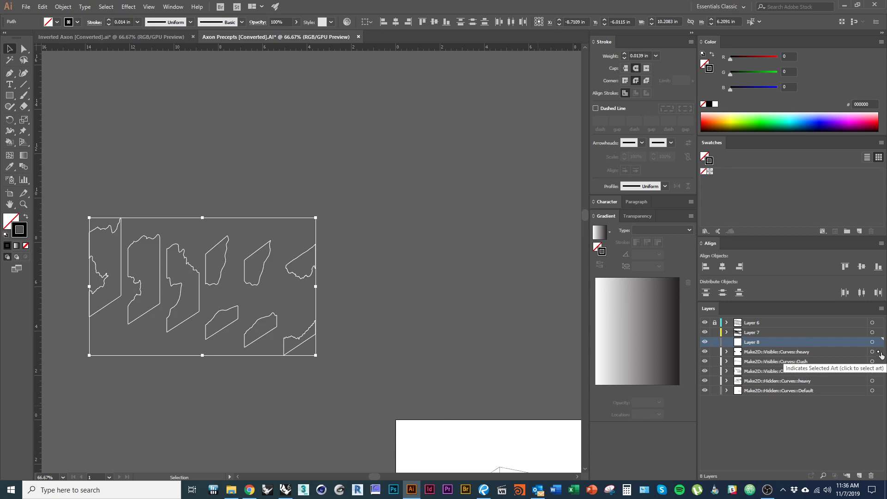
drag(878, 351, 878, 341)
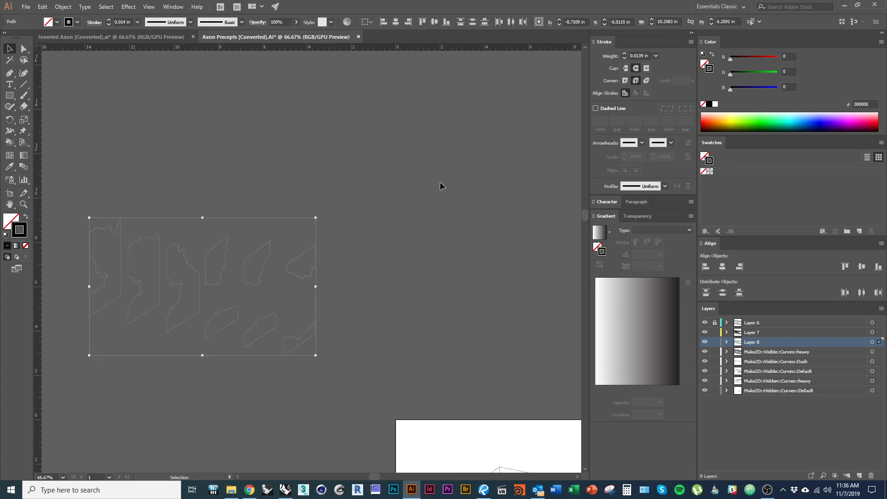
click(656, 56)
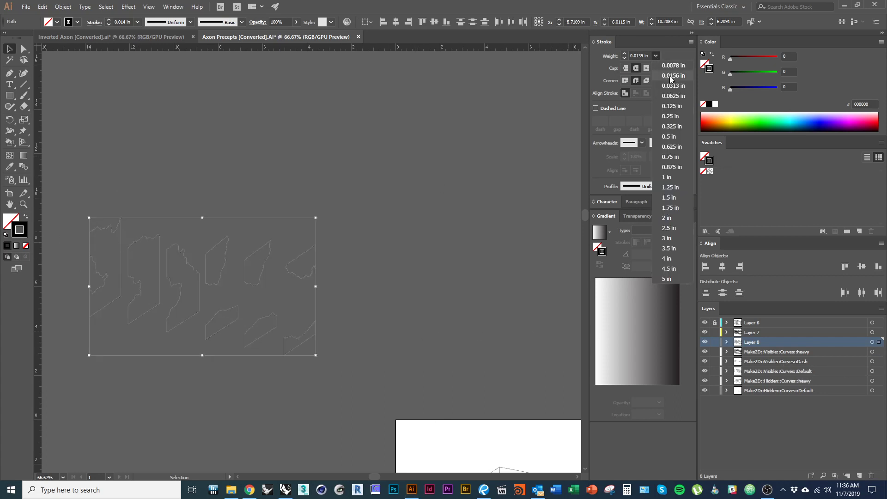
click(669, 75)
Move the trimmed cross-section outlines onto the artboard, snapping their lower corner to the matching corner of the frame drawing
drag(309, 337, 261, 242)
alt+scroll(170, 271, down, 1)
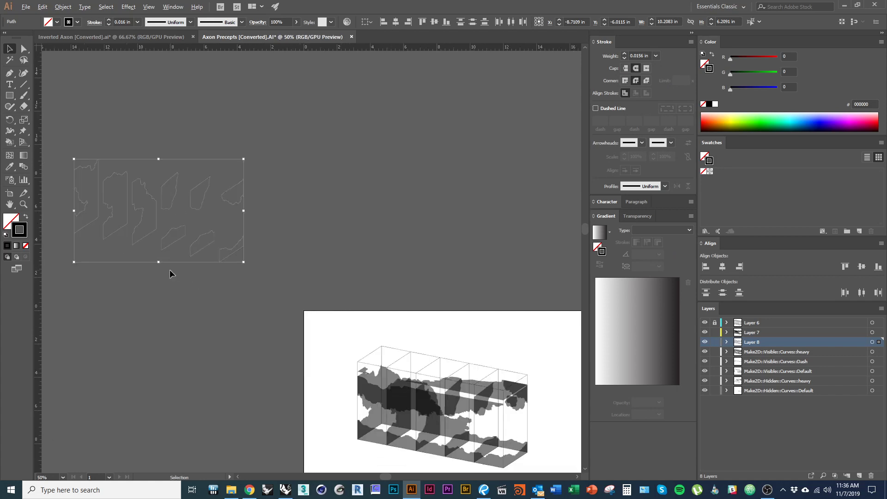
drag(240, 300, 211, 252)
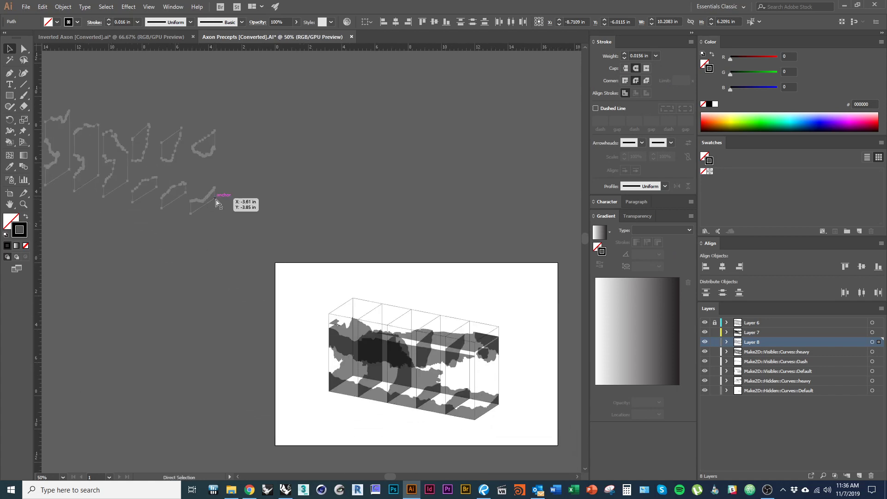
mouse_move(213, 200)
mouse_down()
mouse_move(507, 433)
mouse_move(497, 408)
mouse_up()
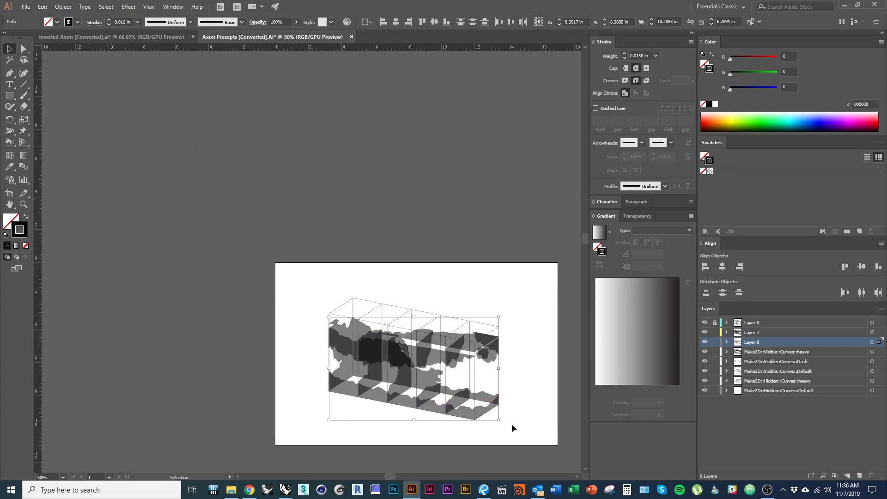
Move the cross-section outline layer to the top of the layer order and inspect the heavier outlines over the fills
alt+scroll(512, 423, up, 1)
drag(774, 345, 776, 322)
click(506, 395)
alt+scroll(526, 398, up, 2)
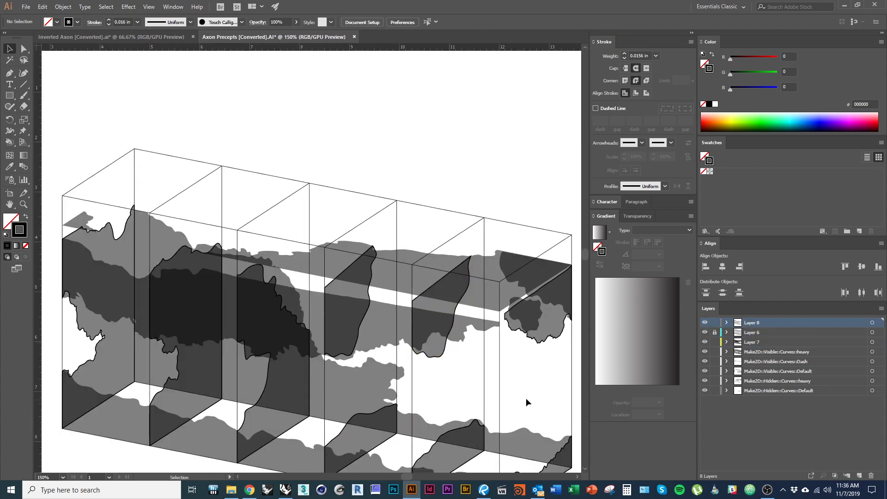
drag(526, 397, 378, 303)
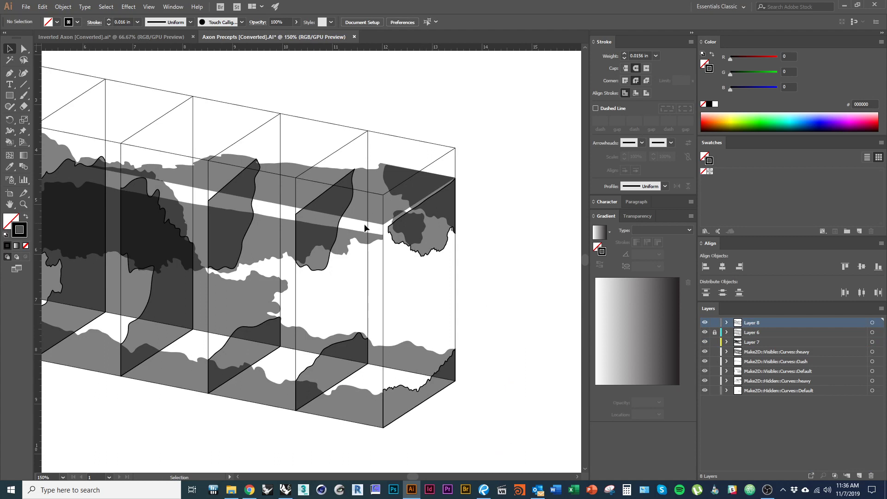
drag(468, 312, 509, 327)
alt+scroll(348, 327, down, 1)
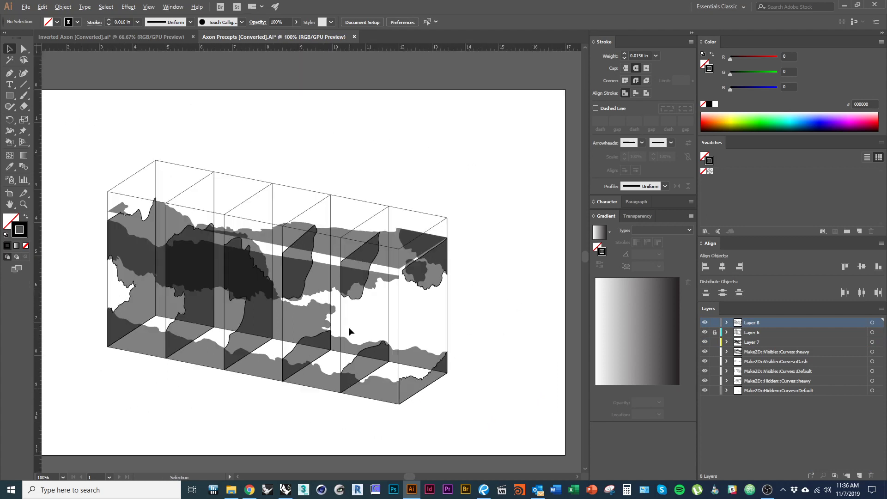
Place copies of the three filled long sections side by side above the artboard, leaving the originals in the overlay
click(331, 290)
click(333, 308)
click(323, 274)
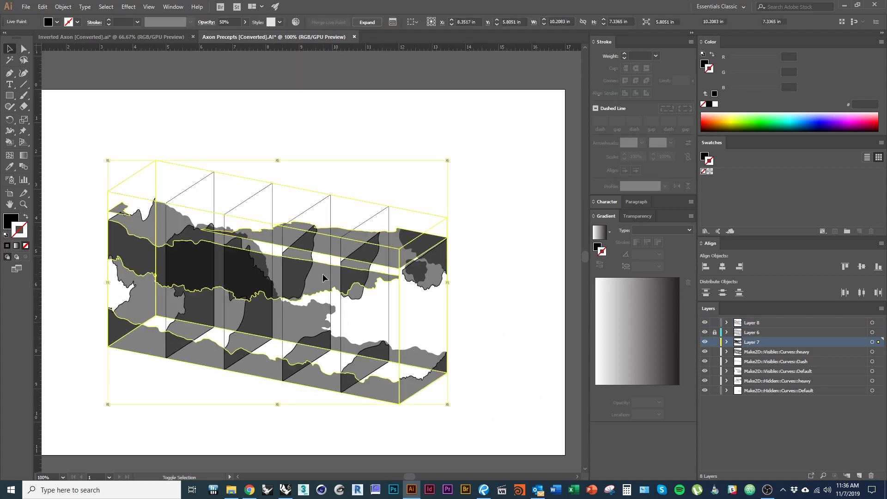
alt+scroll(308, 350, down, 1)
mouse_move(305, 356)
alt+mouse_down()
mouse_move(319, 236)
mouse_move(305, 197)
mouse_move(283, 179)
mouse_move(112, 171)
alt+mouse_up()
click(395, 259)
drag(275, 180, 491, 193)
Set the three section copies to 100% opacity and swap their fill and stroke, leaving black outlines with no fill
shift+click(370, 177)
shift+click(147, 173)
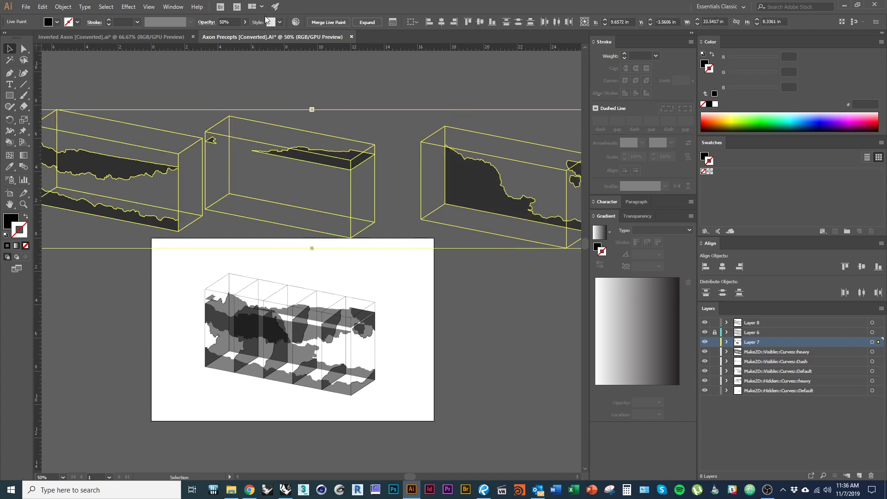
text(100)
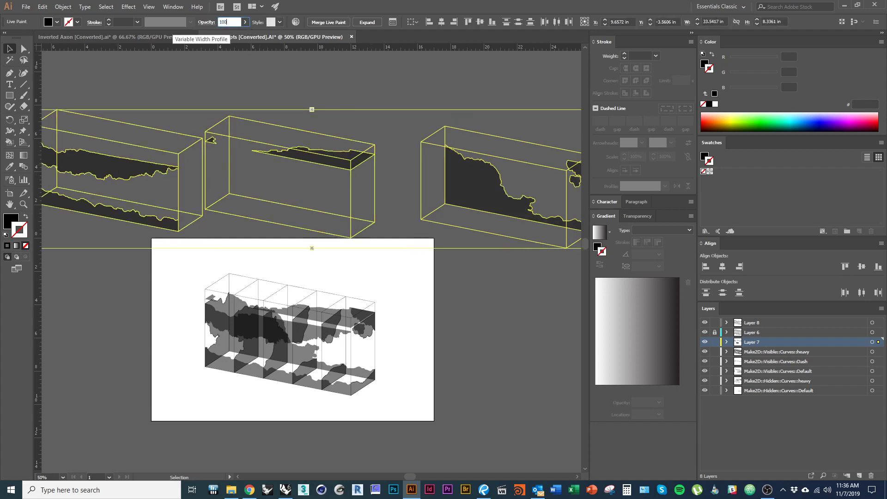
key(Return)
drag(302, 99, 271, 134)
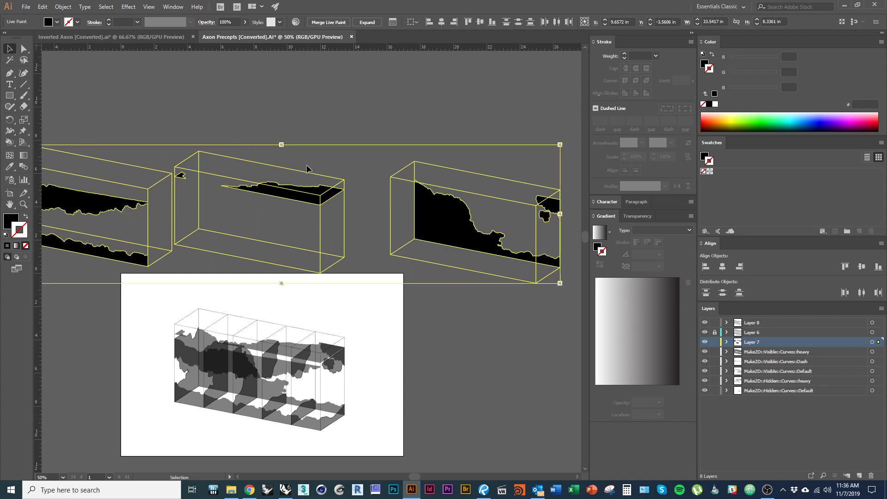
click(26, 217)
click(346, 172)
alt+scroll(243, 200, up, 1)
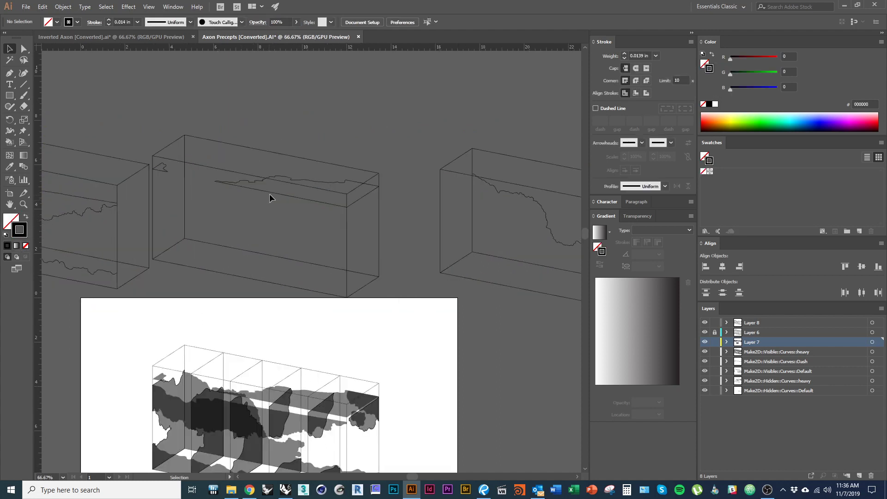
Expand the Live Paint objects of the middle section copy and the copy to its right
click(272, 193)
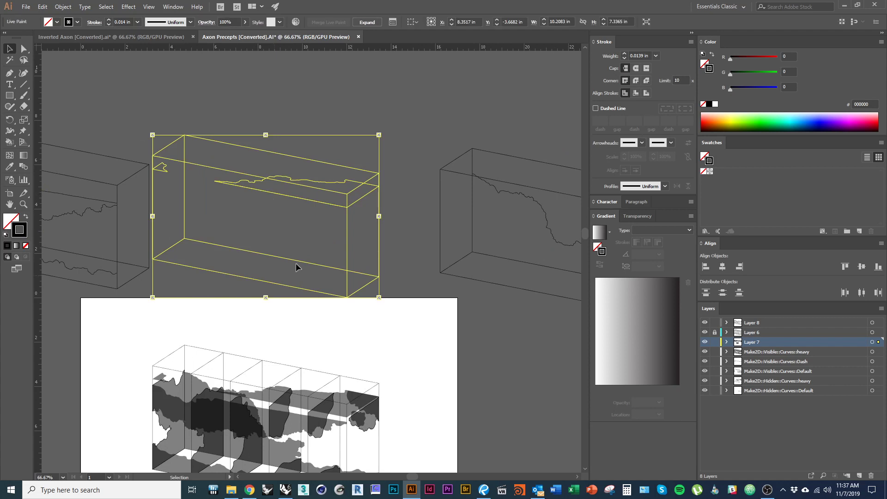
click(367, 22)
click(357, 126)
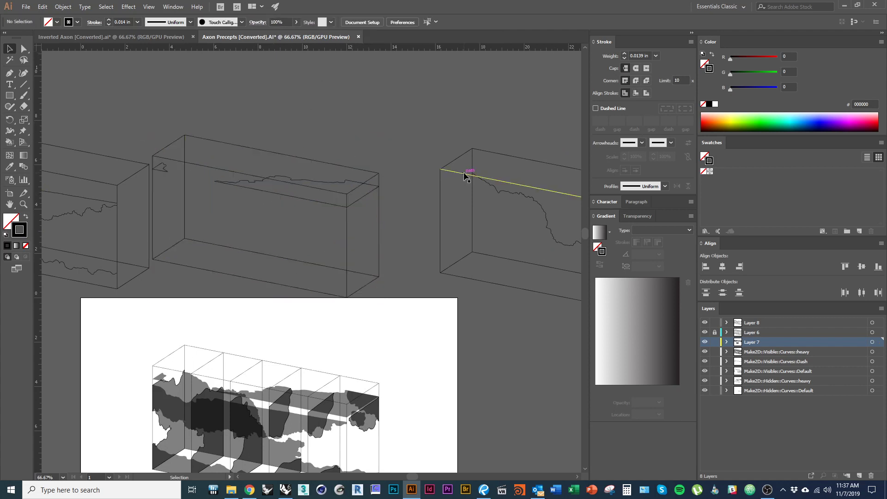
click(467, 172)
click(361, 24)
click(374, 115)
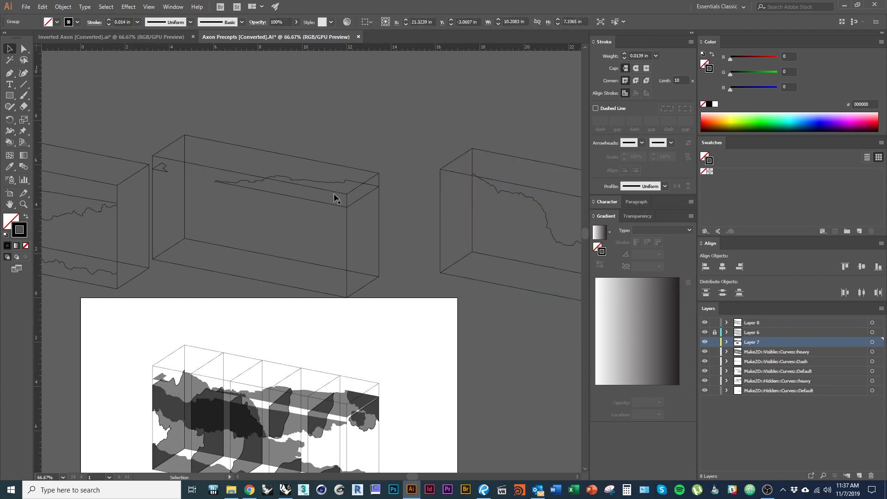
Ungroup the expanded middle section copy into separate paths
click(332, 192)
right_click(329, 190)
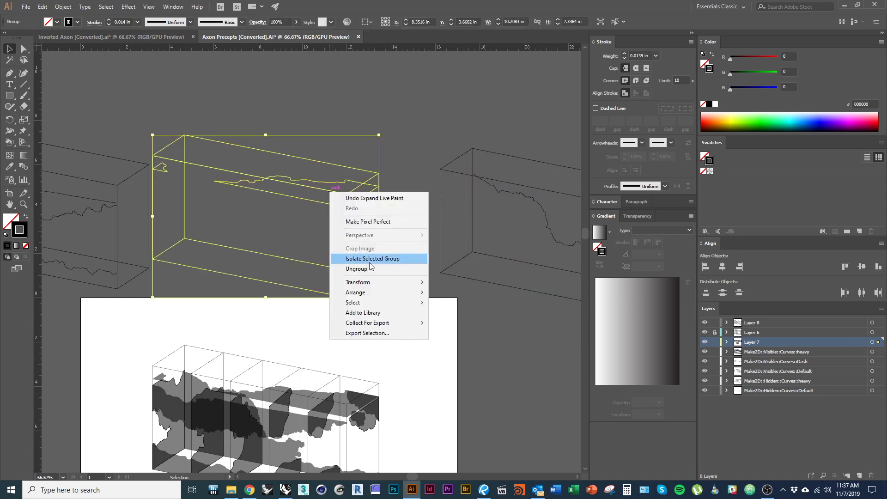
click(378, 270)
click(370, 241)
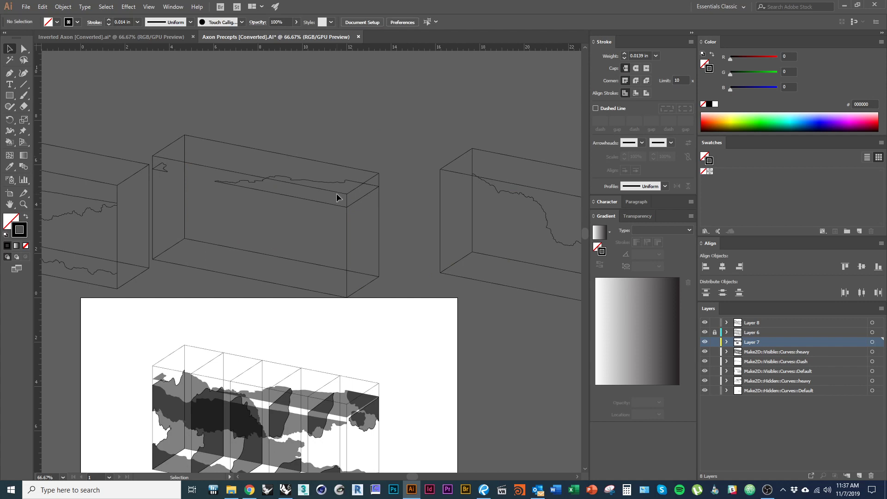
Delete the middle section's long front top edge, long bottom edges, left verticals and upper left diagonal frame line
click(341, 193)
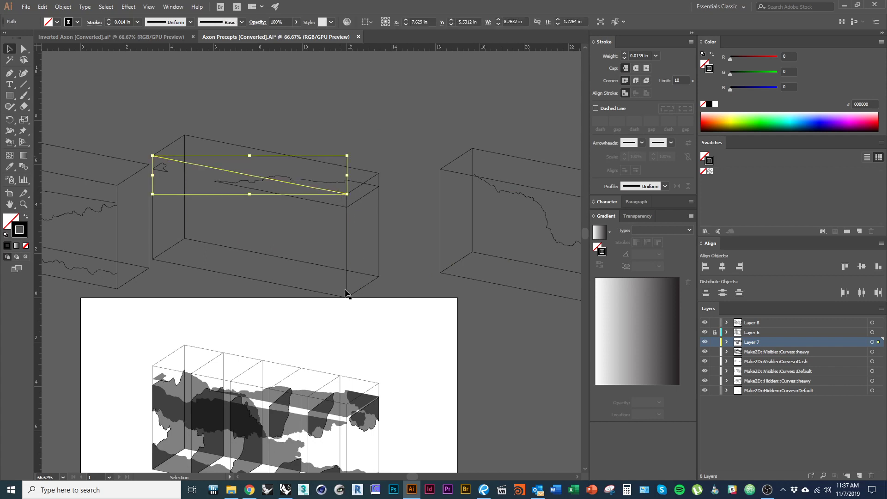
key(Delete)
click(187, 266)
key(Delete)
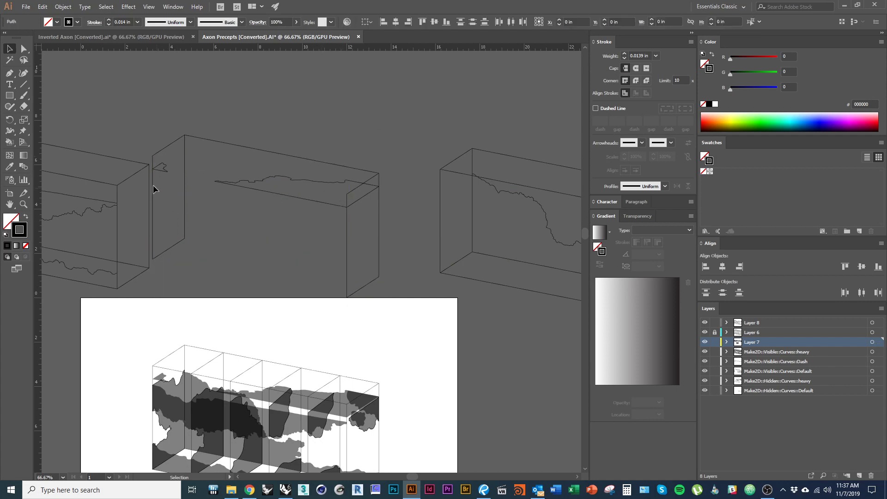
click(153, 185)
key(Delete)
click(169, 144)
key(Delete)
click(184, 138)
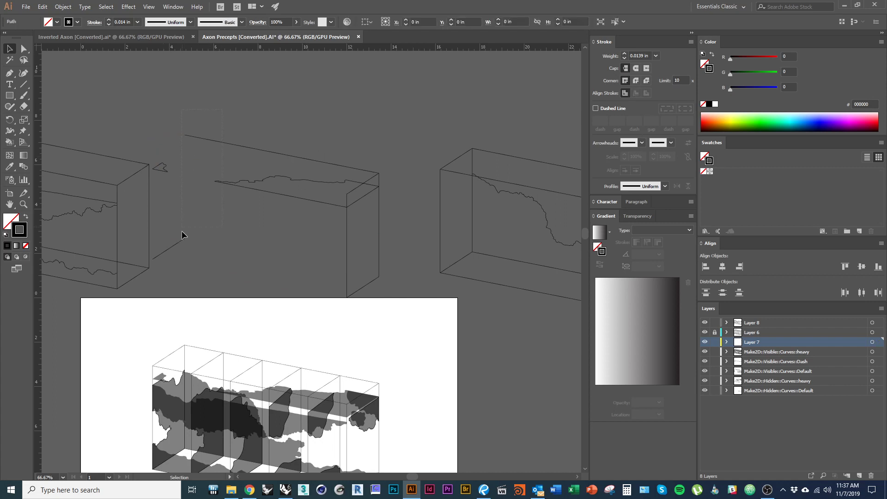
key(Delete)
Delete the middle section's remaining frame edges, keeping the cut outlines and the short lower right diagonal as a snapping reference
drag(222, 109, 189, 160)
key(Delete)
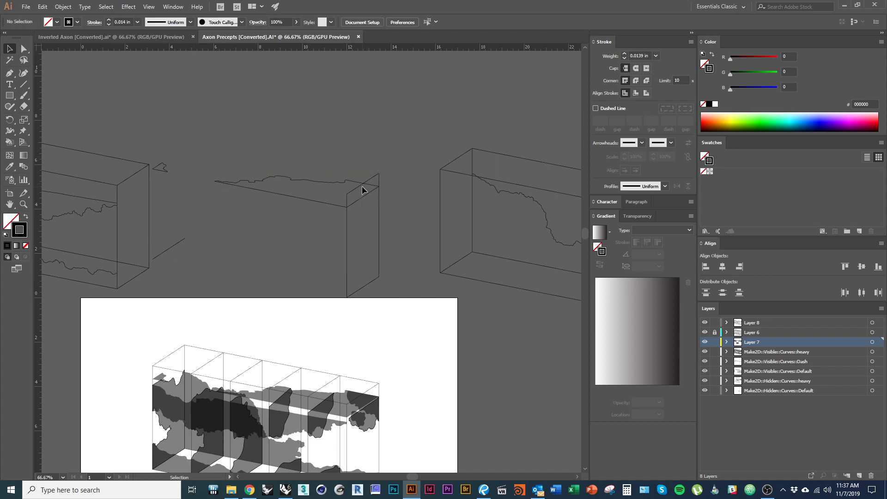
click(361, 190)
key(Delete)
click(347, 236)
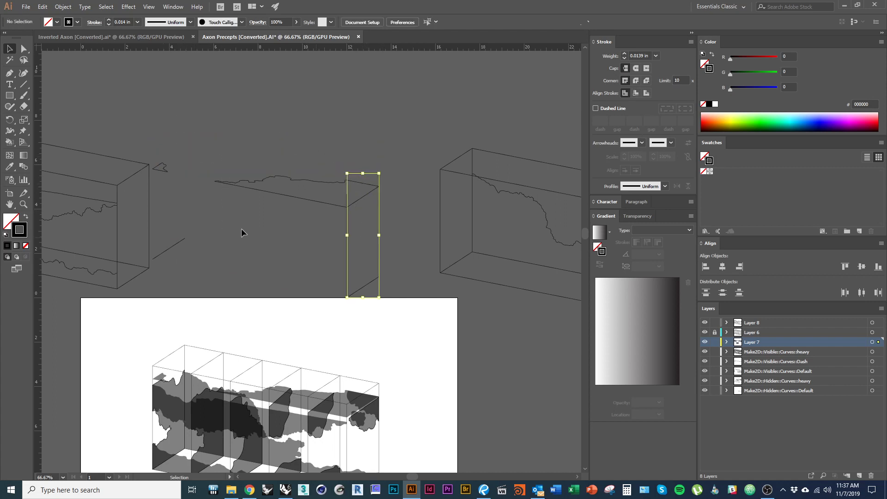
key(Delete)
click(179, 246)
key(Delete)
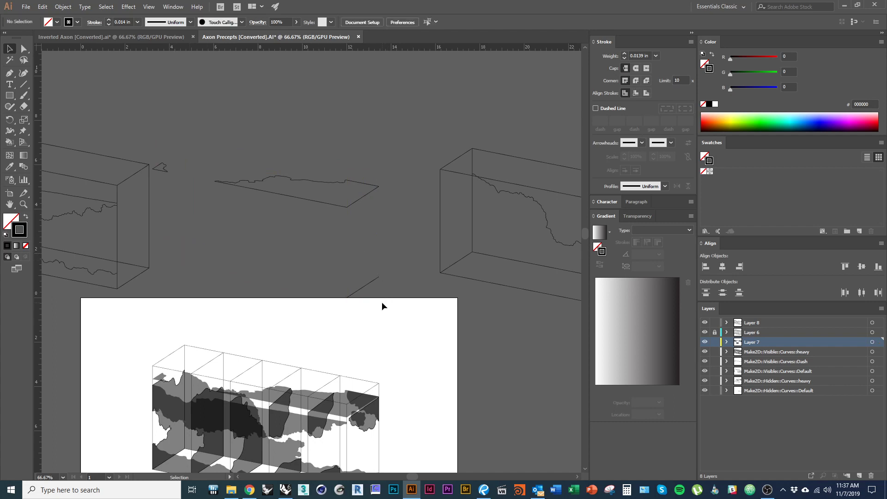
Group the middle section's trimmed outlines with the short diagonal and move the group to Layer 8
drag(151, 105, 151, 107)
scroll(326, 251, down, 5)
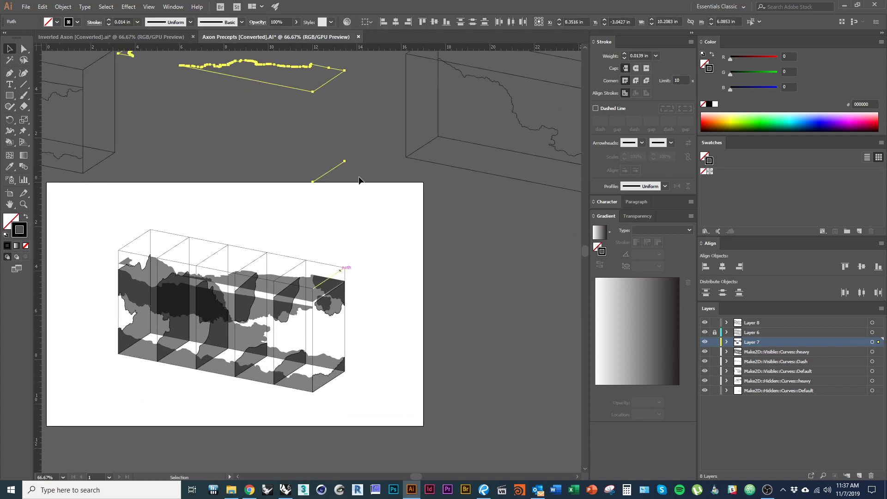
key(ctrl+g)
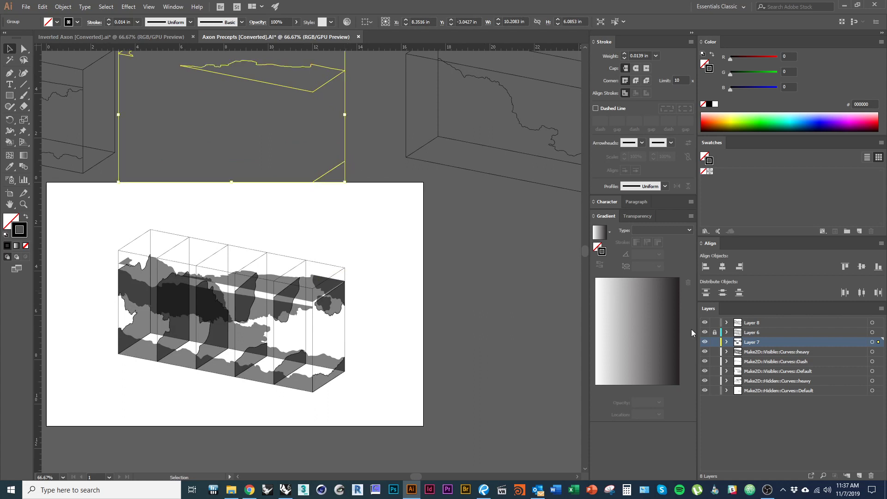
drag(877, 331, 878, 322)
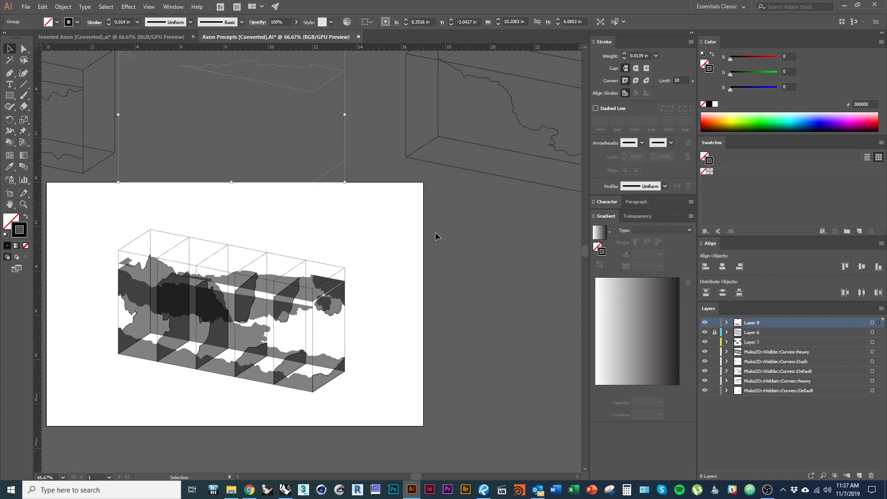
Set the outline group's stroke weight to 0.0156 in and move it onto the artboard, snapping its diagonal to the frame's lower right corner
click(658, 56)
click(667, 76)
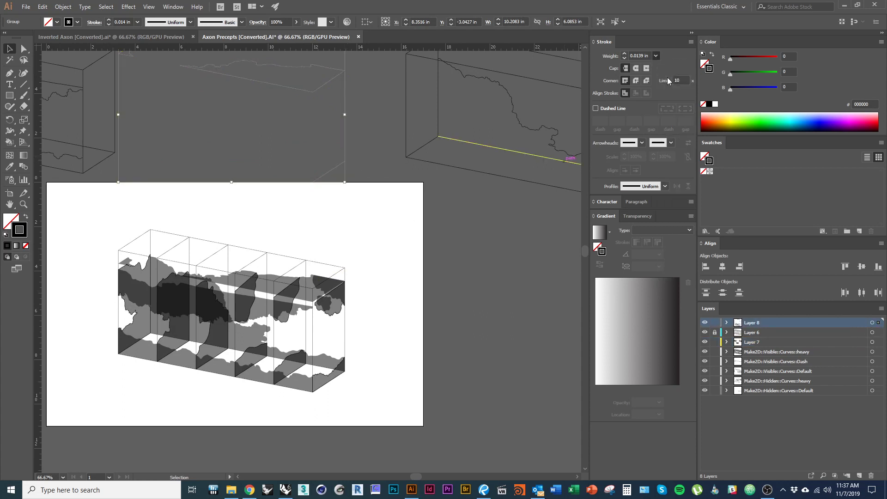
key(a)
drag(345, 164, 346, 374)
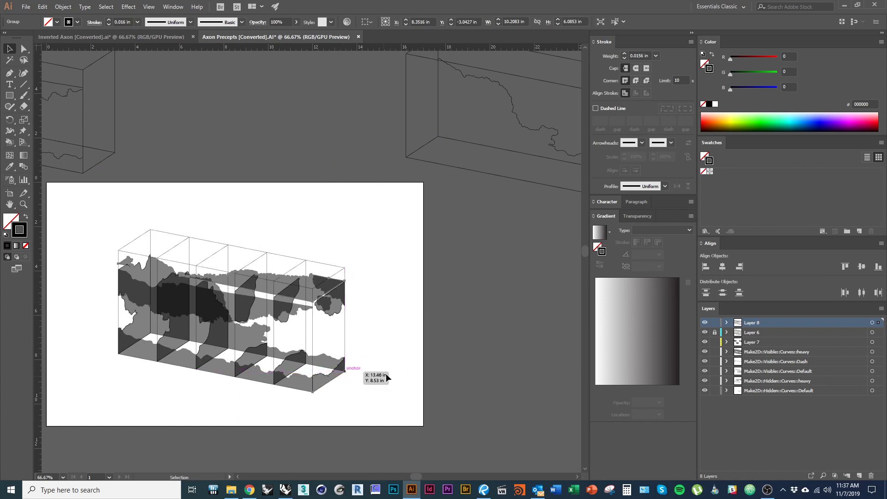
click(386, 373)
Expand the Live Paint object of the leftmost section copy and ungroup it into separate paths
key(space)
drag(339, 192, 441, 330)
drag(258, 264, 439, 291)
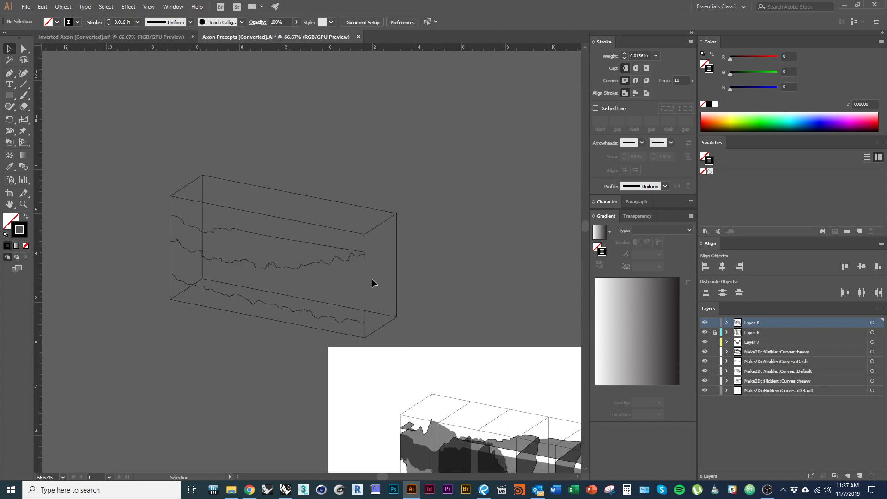
click(364, 278)
right_click(368, 279)
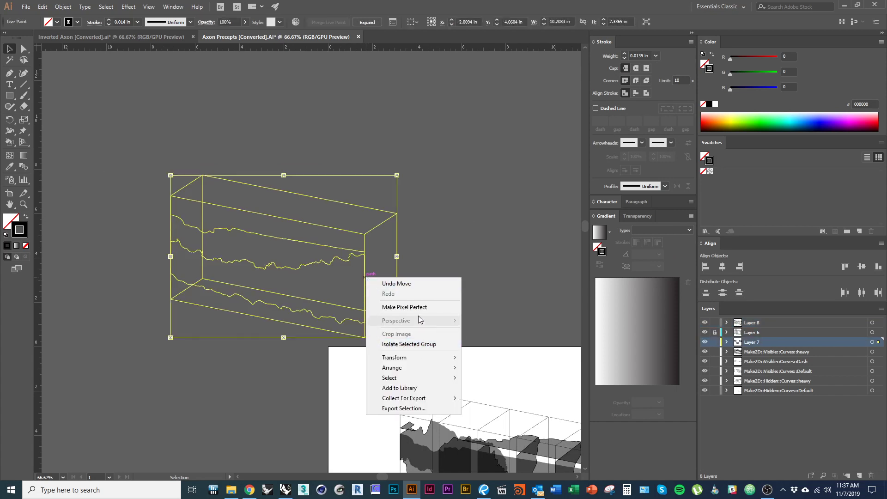
click(380, 24)
right_click(394, 229)
click(444, 309)
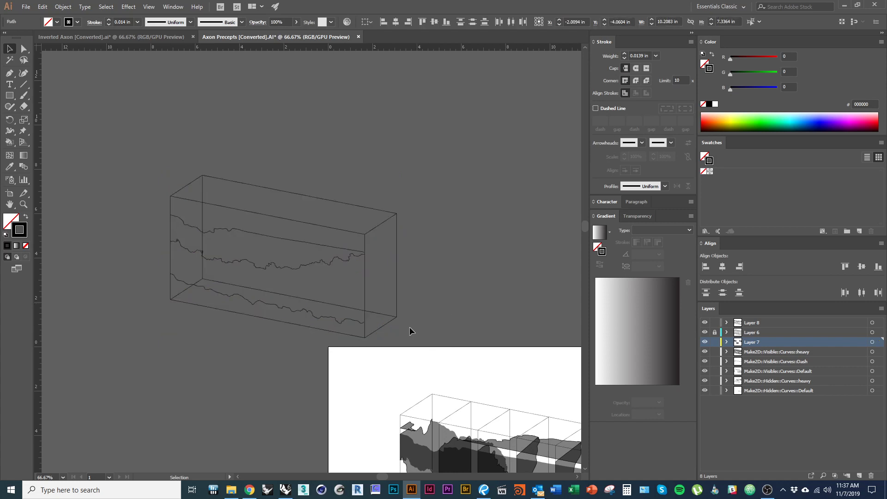
click(409, 328)
Delete the leftmost section's top frame edges, right-end verticals and long back bottom edge
drag(424, 297, 444, 285)
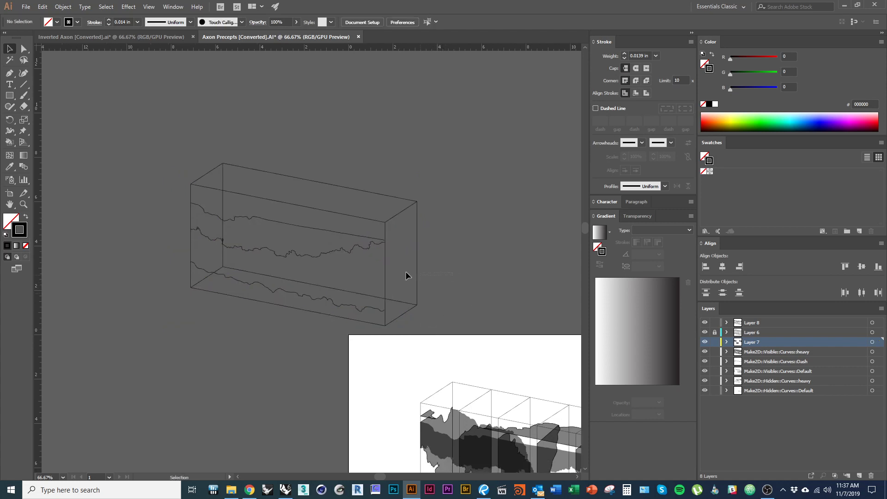
key(Delete)
click(369, 296)
key(Delete)
mouse_move(397, 221)
mouse_down()
mouse_move(280, 165)
mouse_move(178, 177)
mouse_move(176, 185)
mouse_up()
key(Delete)
key(Delete)
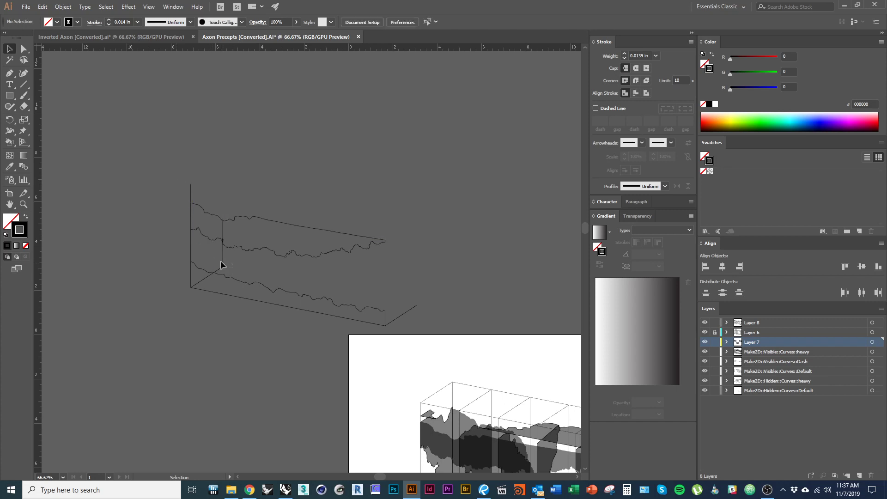
Delete the back vertical segments and the left vertical segment between the two cut shapes of the leftmost section
drag(221, 261, 211, 255)
key(Delete)
click(190, 248)
key(Delete)
click(223, 228)
key(Delete)
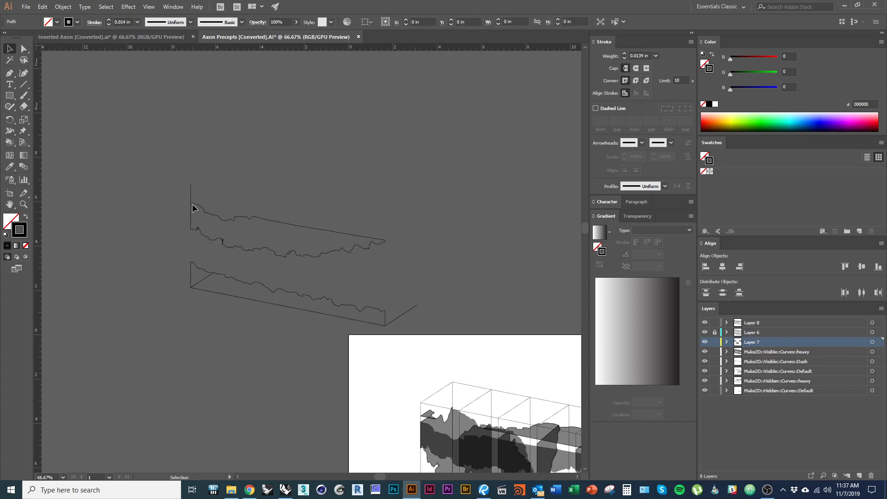
key(Delete)
Delete the frame leftovers at the leftmost section's left end, keeping only the edges that close the cut shapes
alt+scroll(224, 241, up, 6)
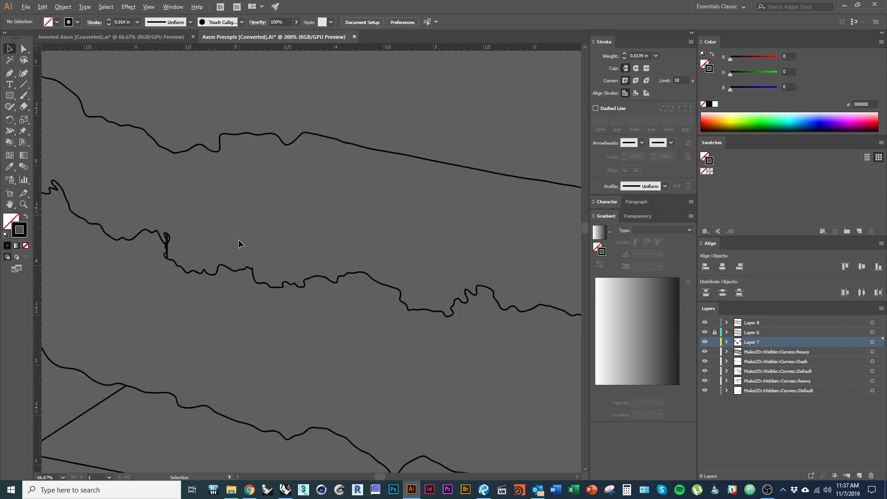
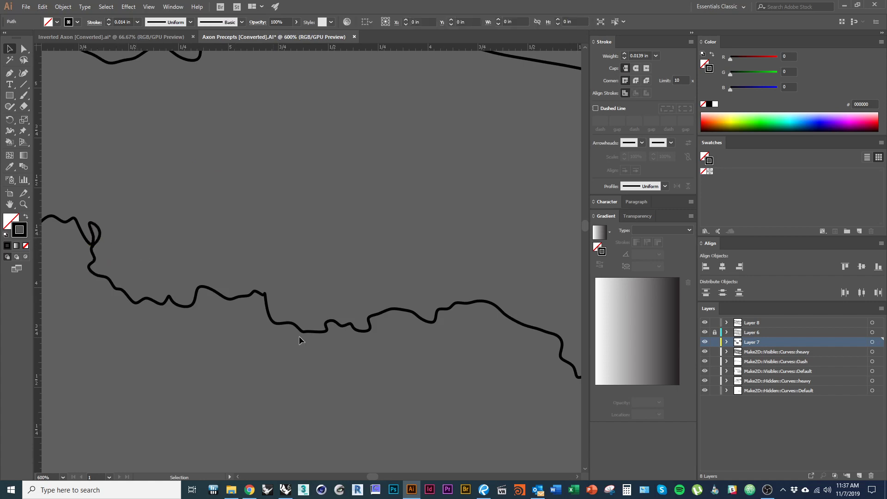
alt+scroll(300, 337, down, 3)
drag(151, 216, 269, 302)
click(180, 142)
key(Delete)
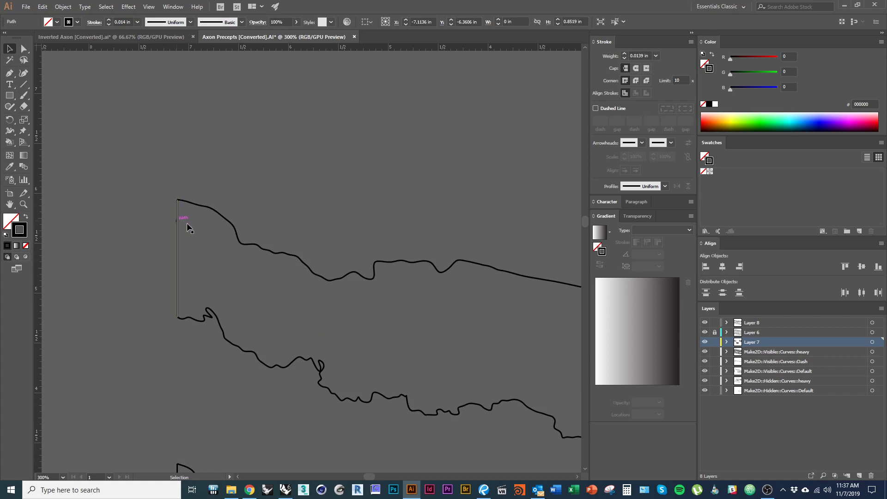
alt+scroll(158, 231, down, 3)
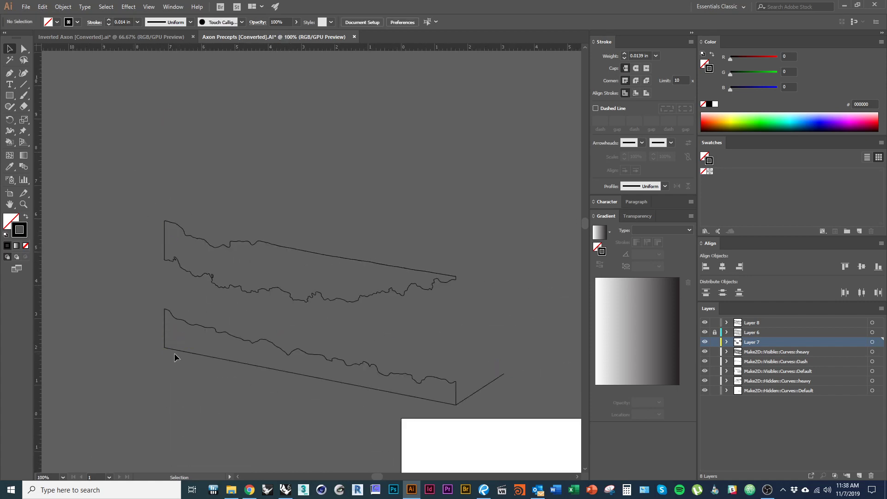
Set the leftmost section copy's paths to a 0.0156 in stroke and move them to Layer 8
drag(528, 430, 528, 430)
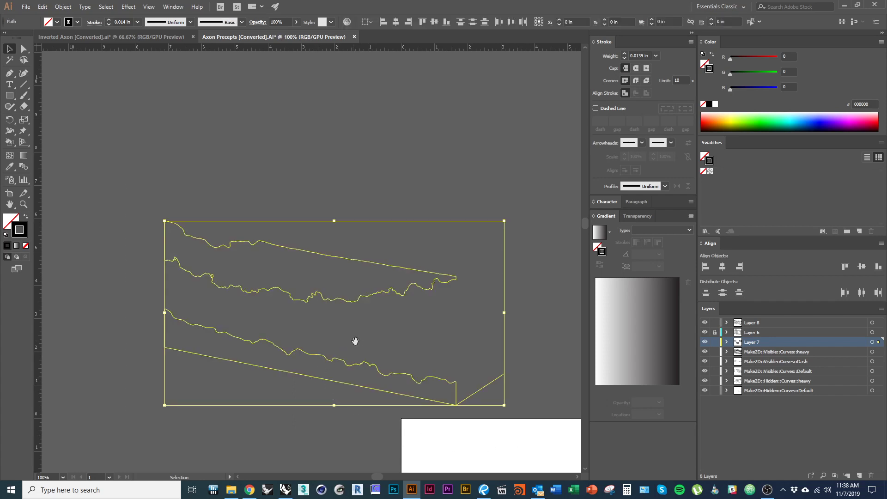
drag(371, 351, 261, 332)
drag(377, 328, 402, 326)
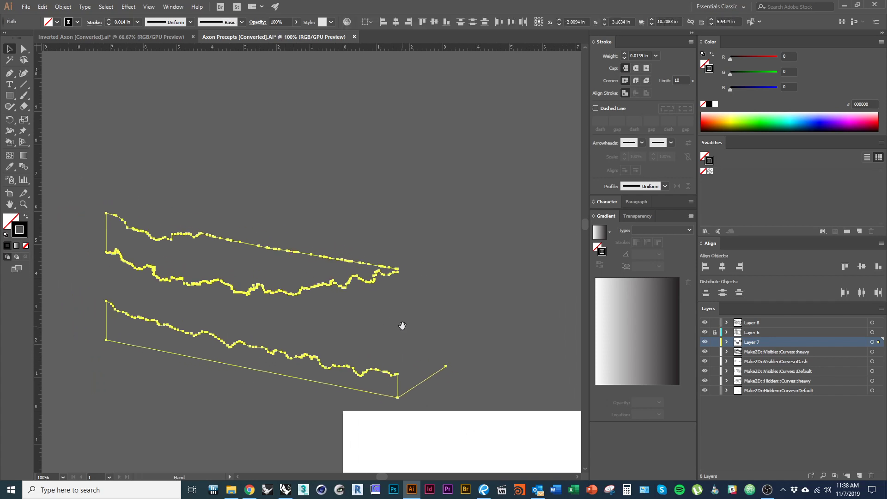
drag(327, 341, 363, 335)
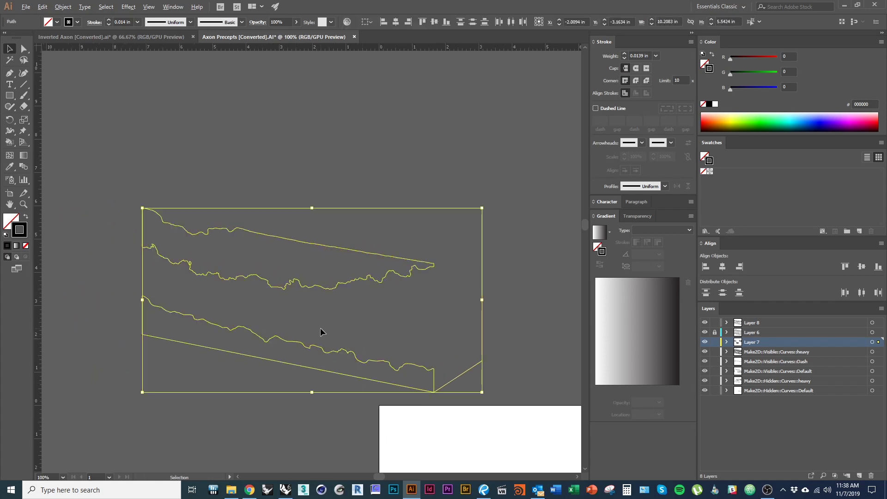
alt+scroll(321, 331, up, 3)
alt+scroll(323, 331, down, 3)
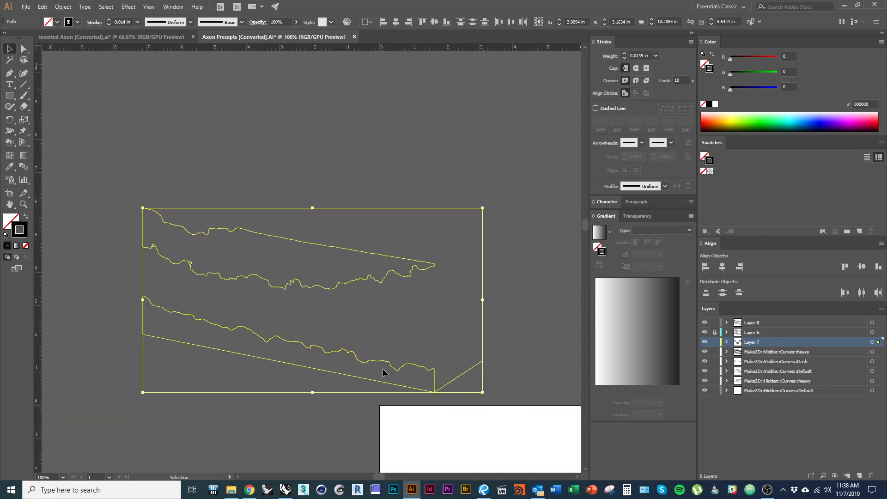
drag(374, 328, 380, 326)
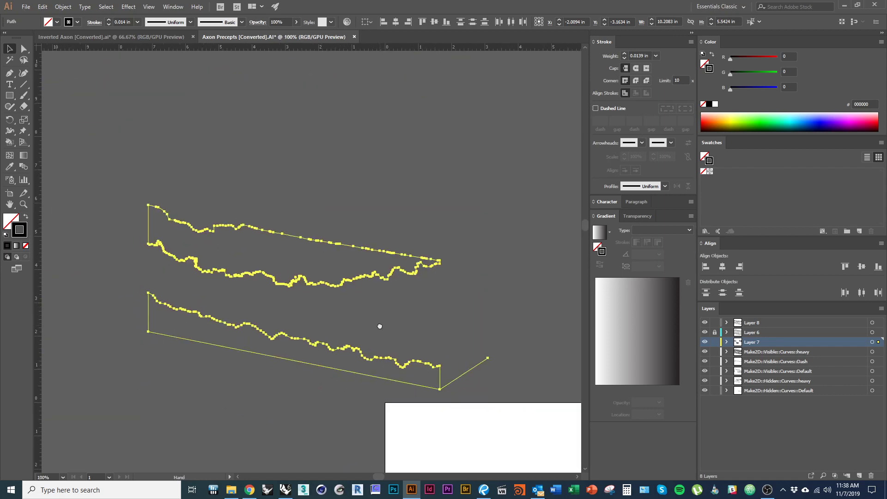
click(655, 57)
click(665, 75)
drag(877, 342, 877, 322)
Group the trimmed long section's paths and align the section with the front face of the axonometric on the artboard
mouse_move(470, 335)
mouse_down()
mouse_move(257, 157)
mouse_move(131, 143)
mouse_move(397, 394)
mouse_move(380, 381)
mouse_up()
right_click(197, 150)
click(273, 204)
alt+scroll(155, 157, down, 1)
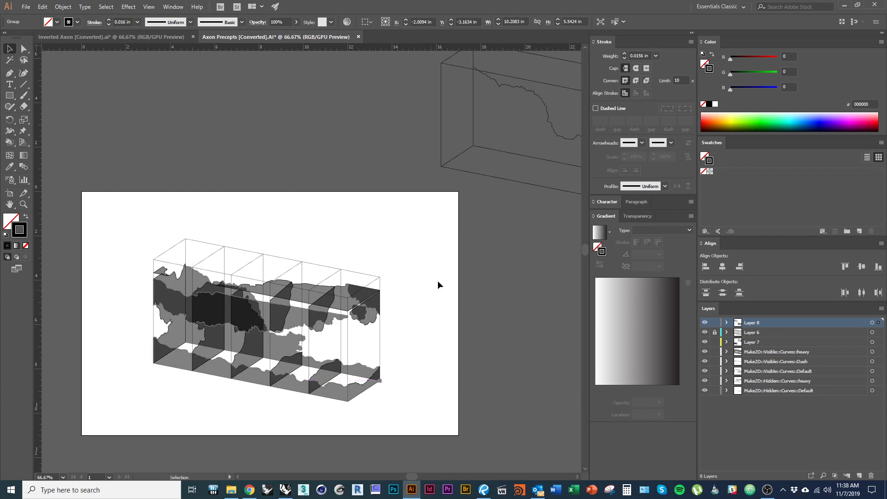
Ungroup the remaining long section copy beside the artboard into separate paths
drag(476, 238, 327, 295)
drag(462, 267, 354, 323)
click(368, 275)
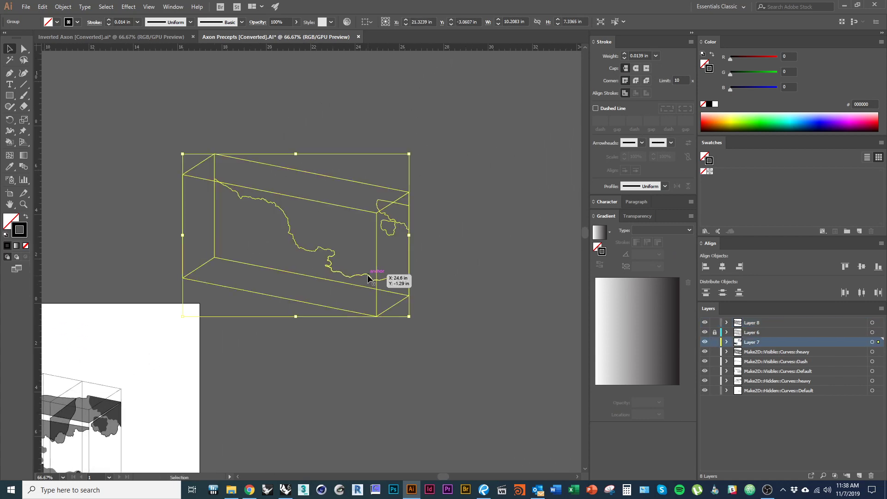
right_click(367, 275)
click(406, 354)
click(442, 325)
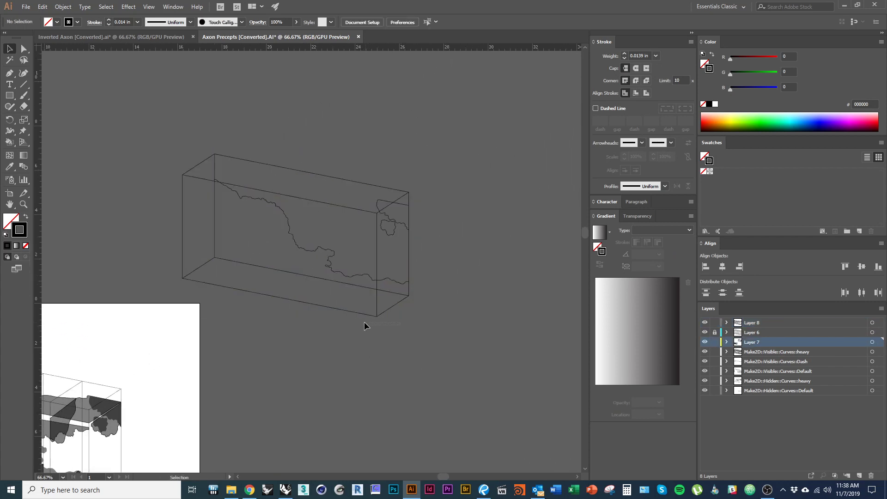
drag(178, 252, 178, 252)
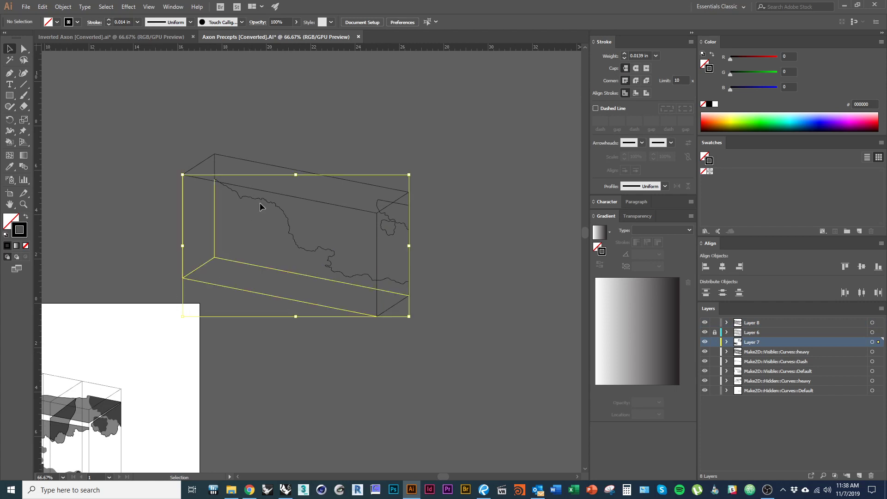
key(Delete)
drag(242, 142, 199, 157)
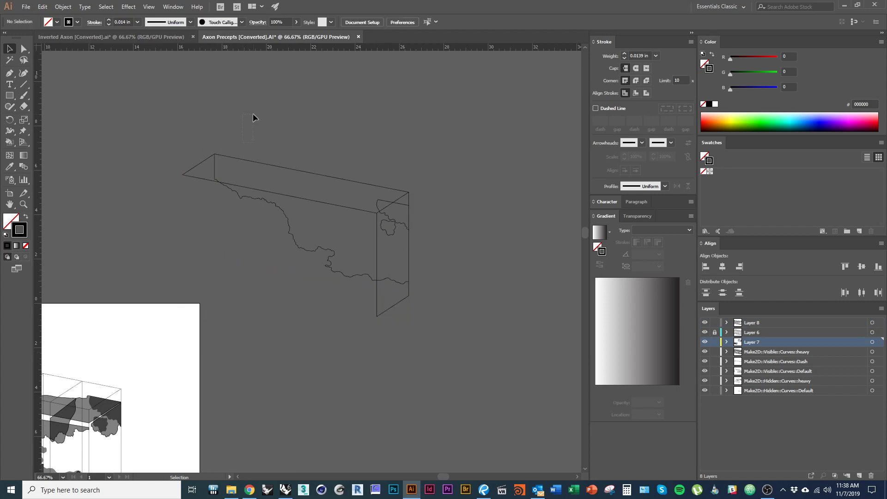
drag(253, 117, 253, 117)
key(ctrl+z)
Delete the section frame's front-left vertical, the left top cross edge with the vertical above the cut, and the long top edges
click(189, 231)
key(Delete)
drag(193, 142, 205, 185)
key(Delete)
drag(248, 133, 266, 178)
key(Delete)
Delete the right top cross edge, the front-right vertical, and the back-right vertical's segments outside the cut shapes
click(408, 200)
key(Delete)
click(398, 199)
key(Delete)
click(377, 243)
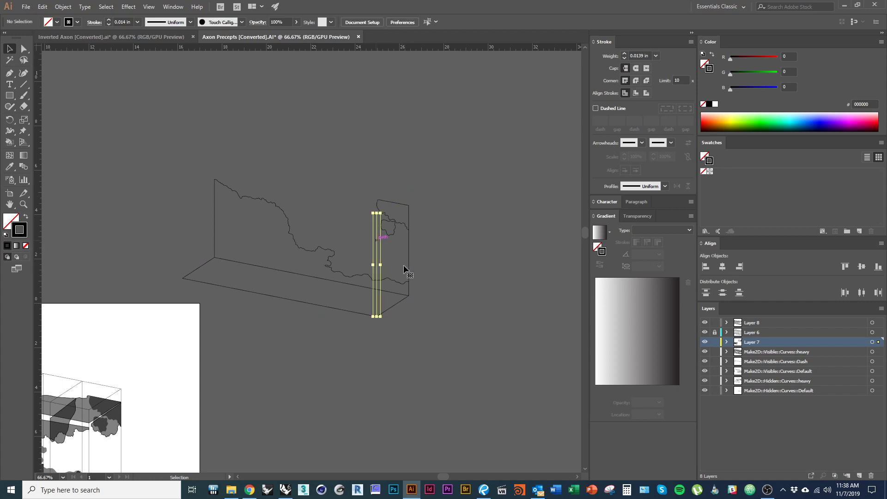
key(Delete)
click(409, 267)
key(Delete)
Delete the frame's two bottom cross edges and its front bottom edge, keeping only the outlines of the back cut shapes
click(385, 311)
key(Delete)
drag(187, 254, 158, 301)
key(Delete)
Group the back section's cut outlines, move the group to Layer 8 and set its stroke weight to 0.0156 in
drag(436, 329, 201, 154)
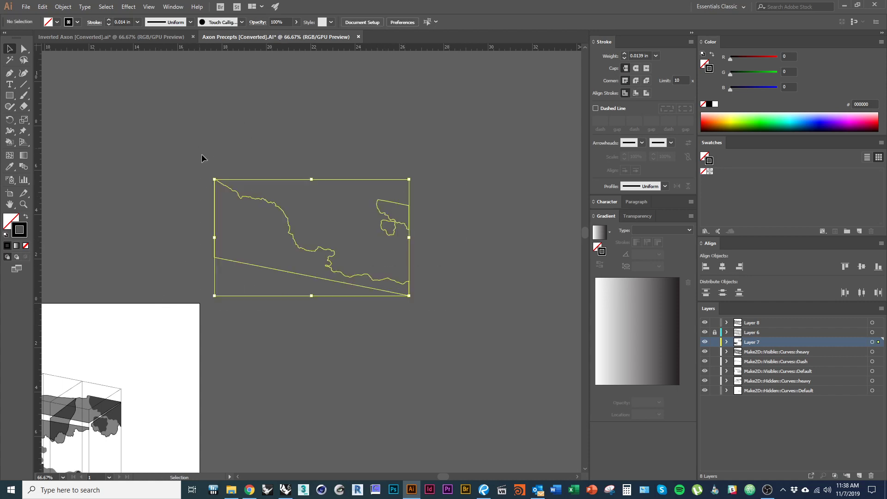
key(space)
drag(234, 294, 365, 225)
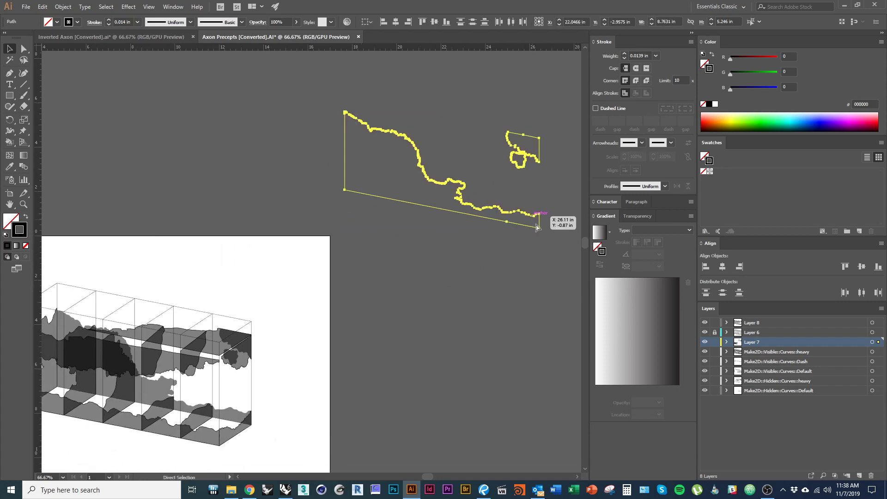
key(ctrl+g)
drag(879, 342, 878, 323)
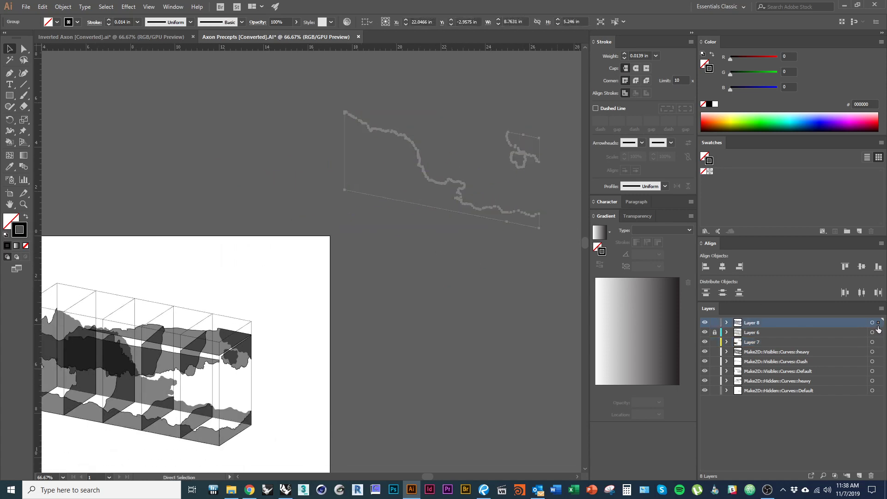
click(656, 58)
click(665, 75)
Align the grouped back section outline with the back face of the axonometric on the artboard
key(space)
mouse_move(543, 238)
mouse_down()
mouse_move(505, 196)
mouse_move(213, 384)
mouse_up()
key(space)
drag(245, 413, 347, 377)
click(326, 376)
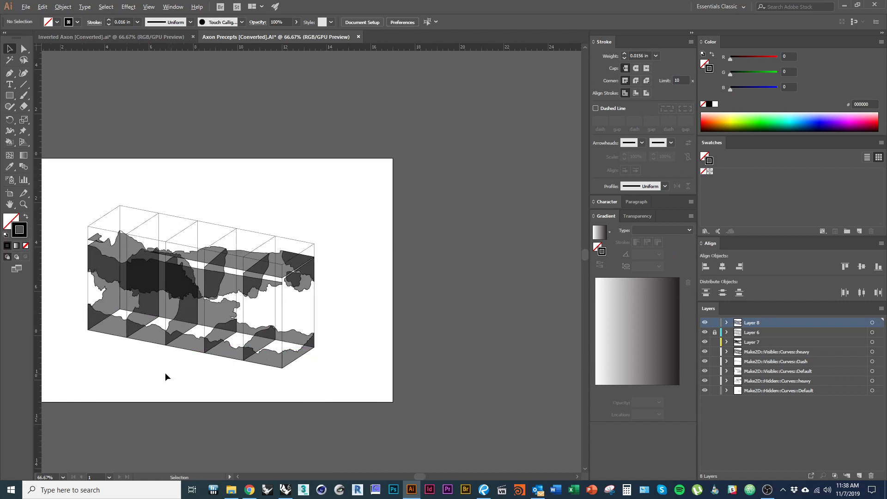
alt+scroll(165, 372, down, 1)
alt+scroll(139, 340, up, 1)
alt+scroll(144, 340, up, 1)
key(space)
drag(447, 319, 421, 386)
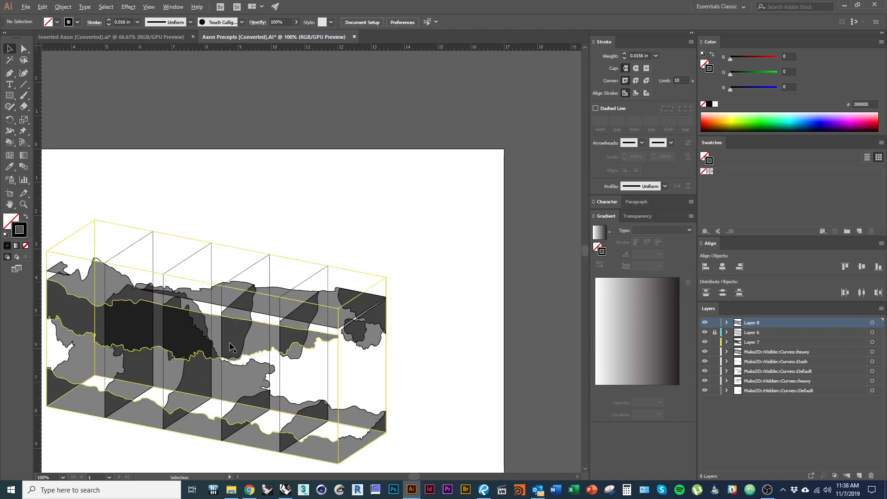
Move the complete Make2D line drawing from the far side of the canvas to just above the artboard's axonometric
alt+scroll(233, 343, down, 4)
scroll(333, 286, right, 4)
key(space)
drag(361, 331, 480, 308)
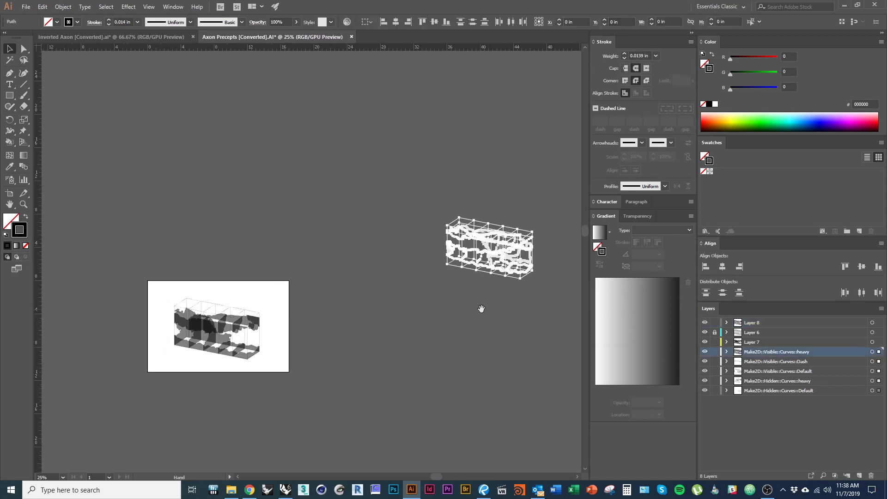
drag(521, 281, 240, 277)
alt+scroll(263, 301, up, 5)
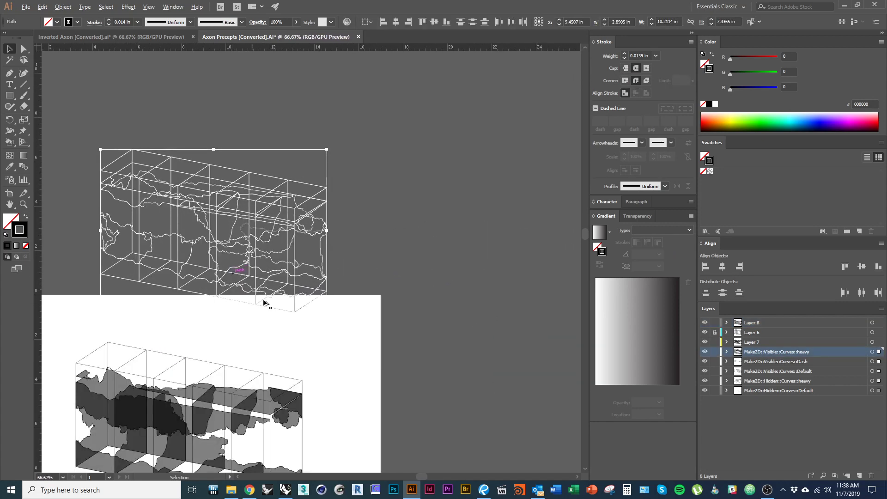
click(258, 358)
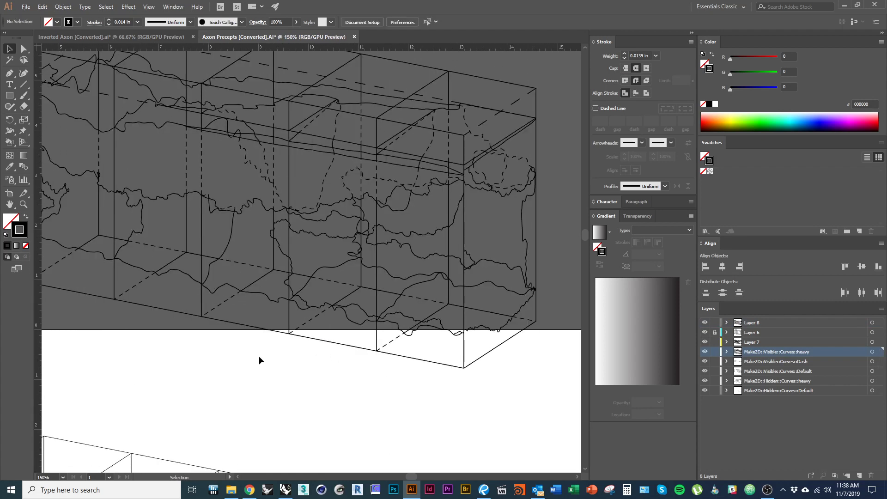
alt+scroll(257, 359, down, 1)
key(space)
drag(247, 372, 272, 384)
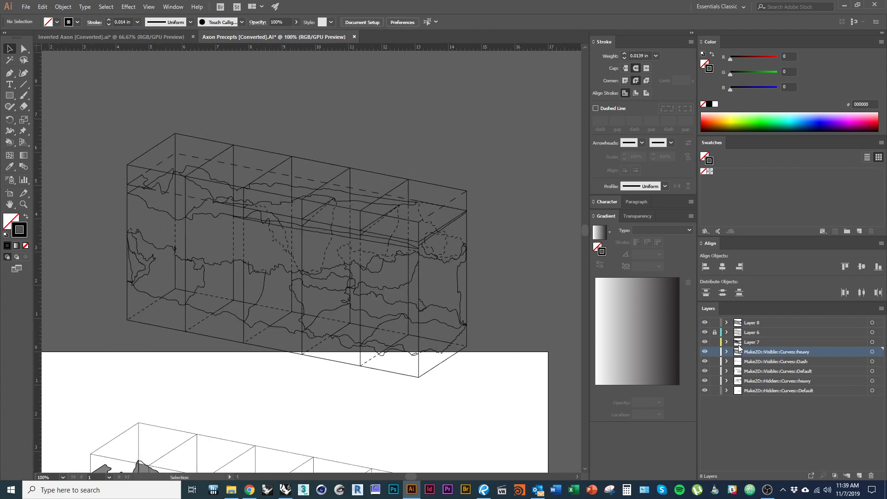
drag(439, 402, 452, 202)
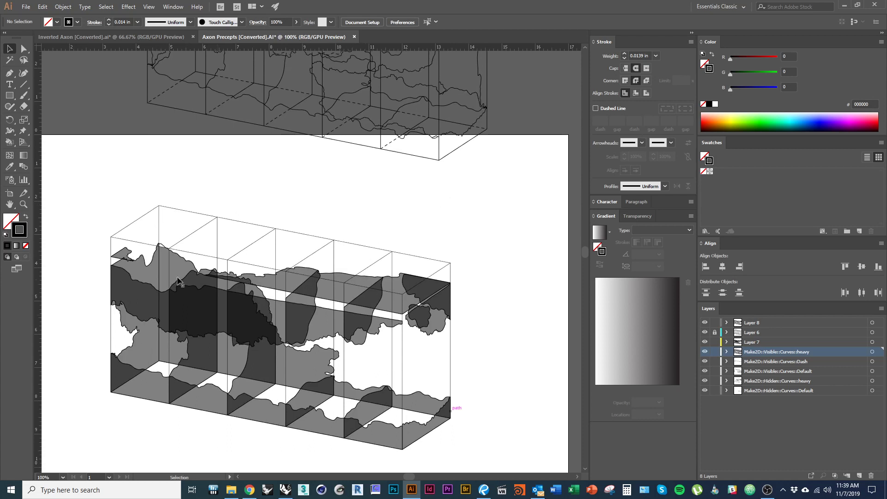
Toggle the visibility of the Make2D layers to examine which curves each one holds
drag(453, 249, 428, 327)
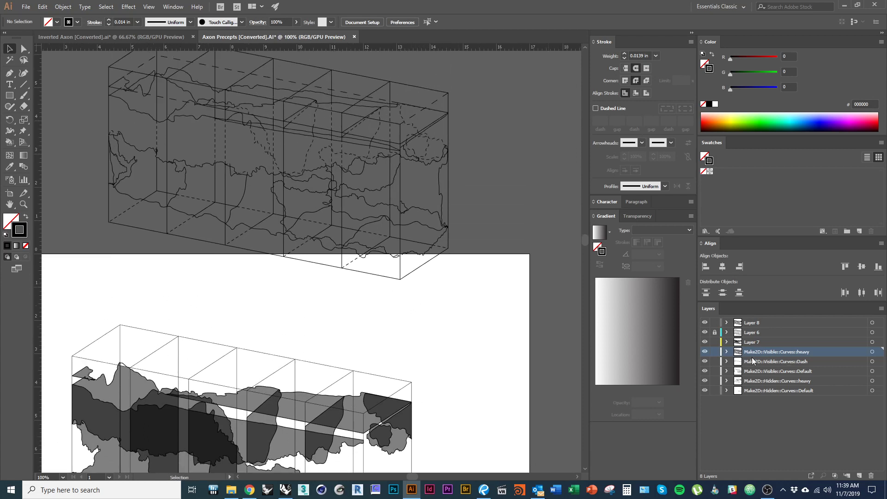
drag(468, 215, 476, 251)
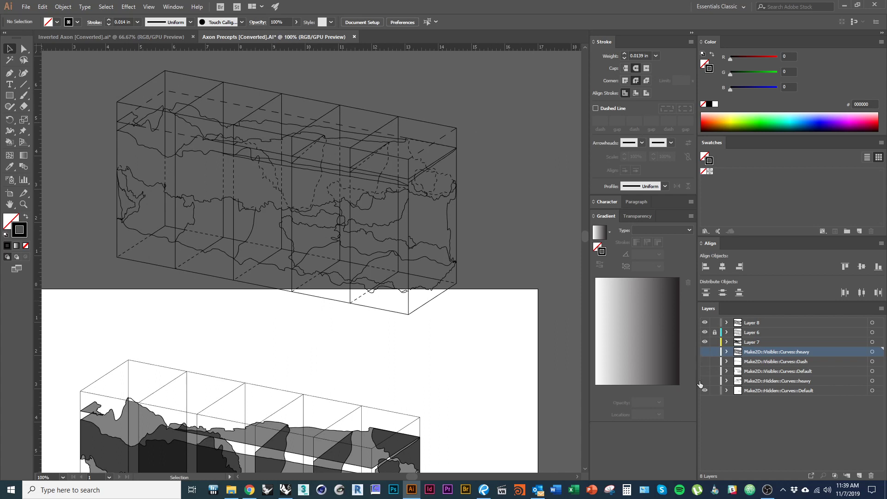
drag(493, 291, 476, 306)
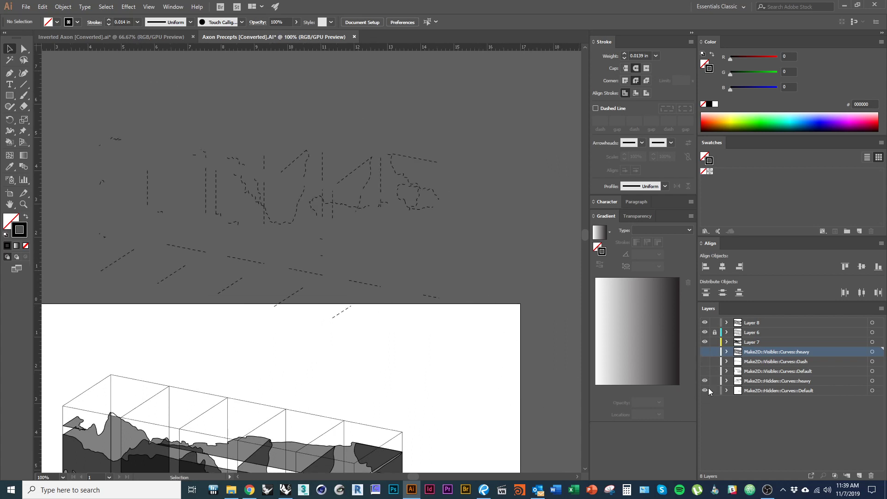
click(704, 371)
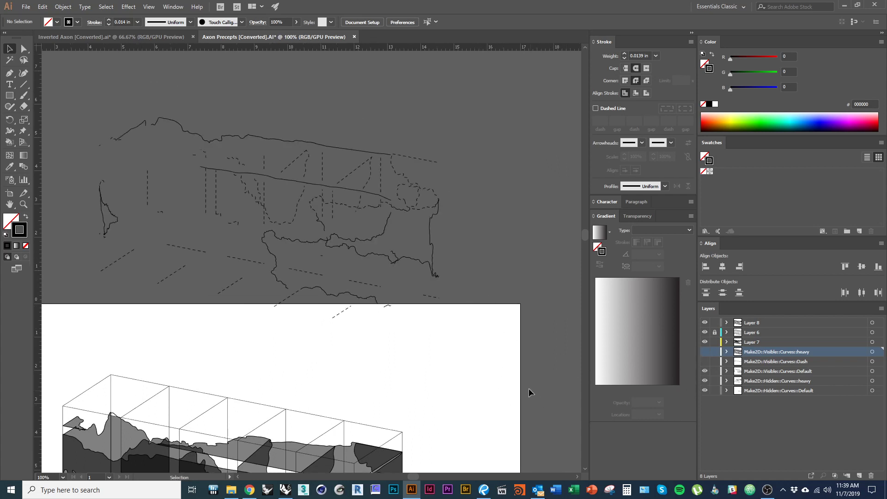
click(830, 391)
click(821, 379)
click(818, 370)
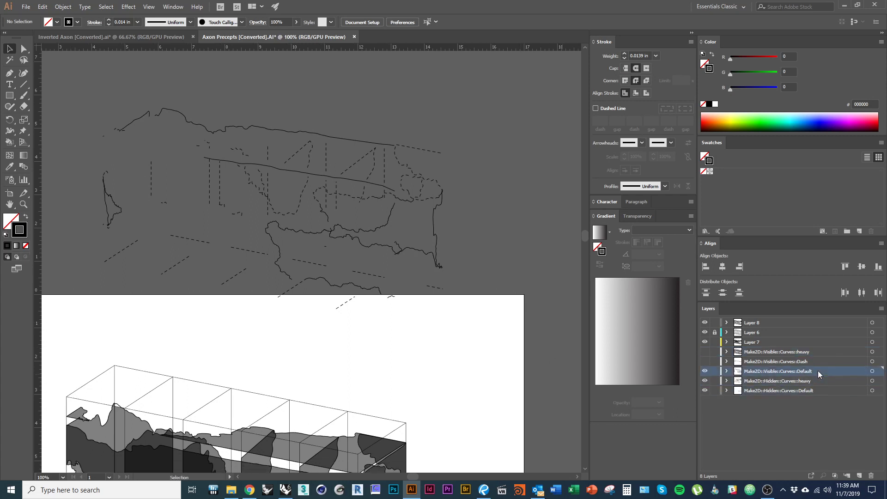
Set the stroke weight of all curves on the Make2D::Hidden heavy and Default layers to 0.0078 in
click(776, 383)
shift+click(872, 390)
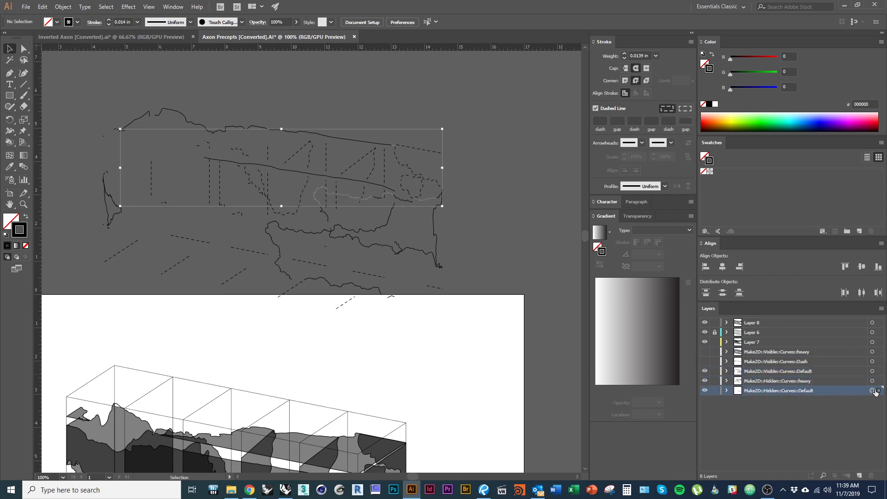
click(655, 56)
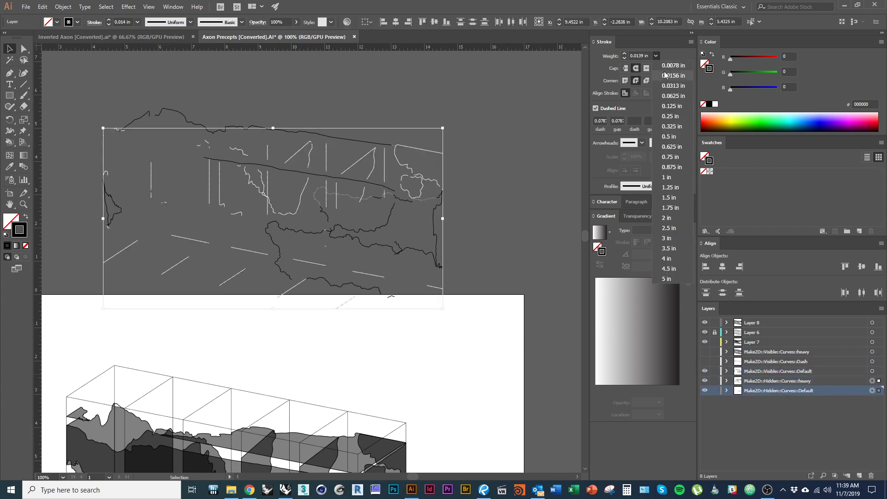
click(666, 66)
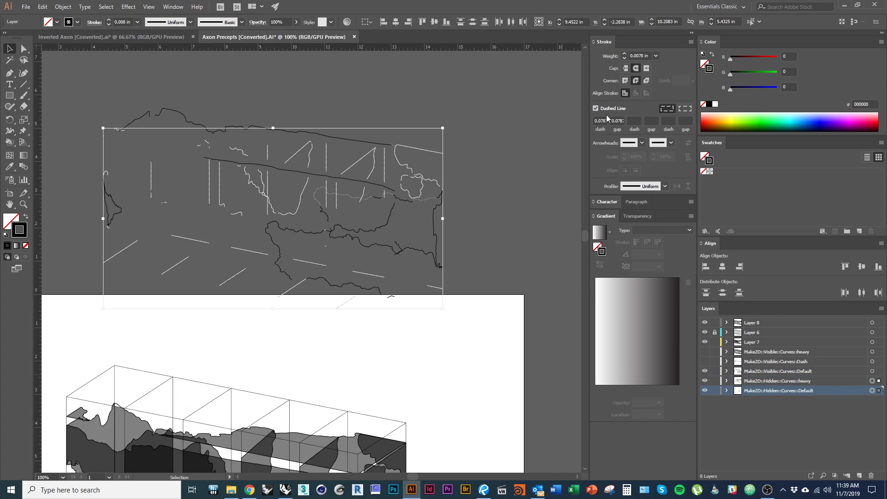
Set the hidden curves' dash and gap lengths to 0.05 in and deselect them
drag(605, 121, 527, 122)
key(BackSpace)
text(0.05)
key(Tab)
key(Return)
click(548, 189)
Hide both Make2D::Hidden layers and show the Make2D::Visible heavy and Dash layers
drag(459, 234, 475, 237)
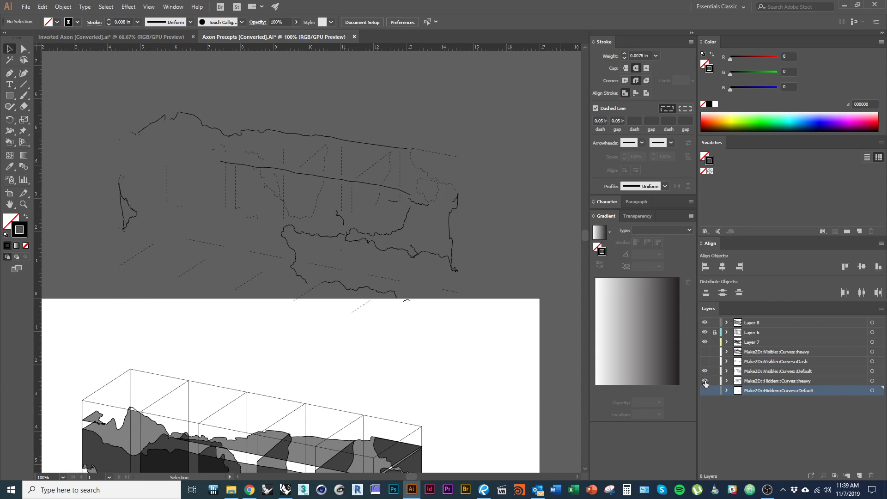
click(705, 352)
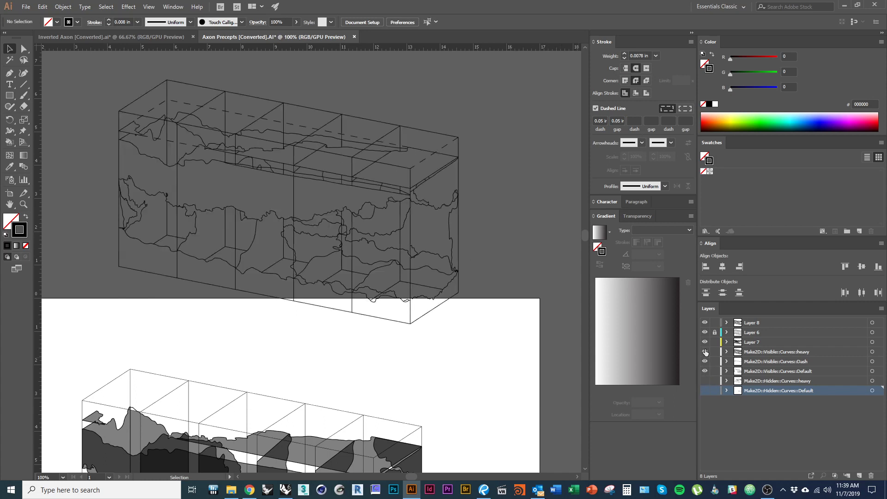
Identify the long dashed frame lines' layer and delete the Make2D::Visible::Curves::Dash layer with its contents
click(443, 148)
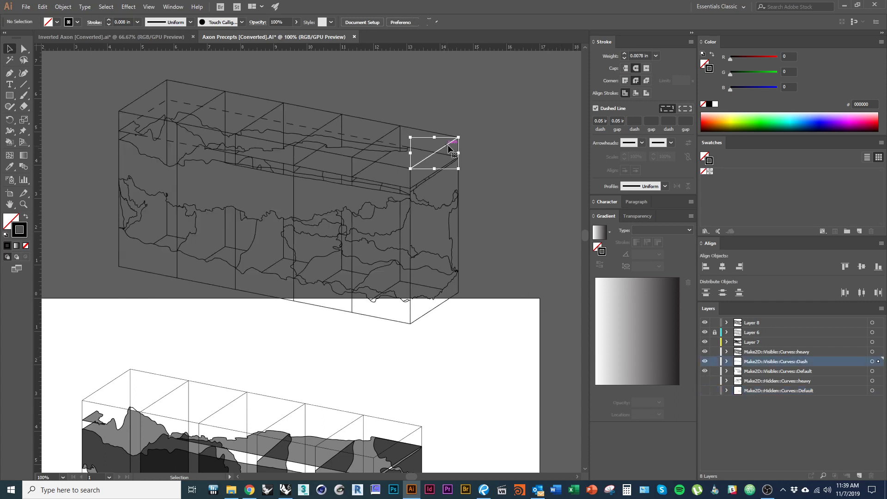
click(365, 137)
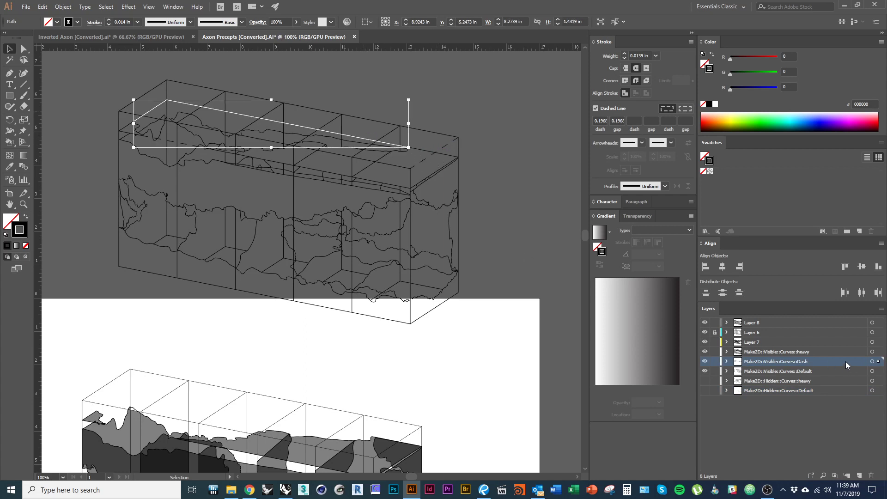
click(871, 475)
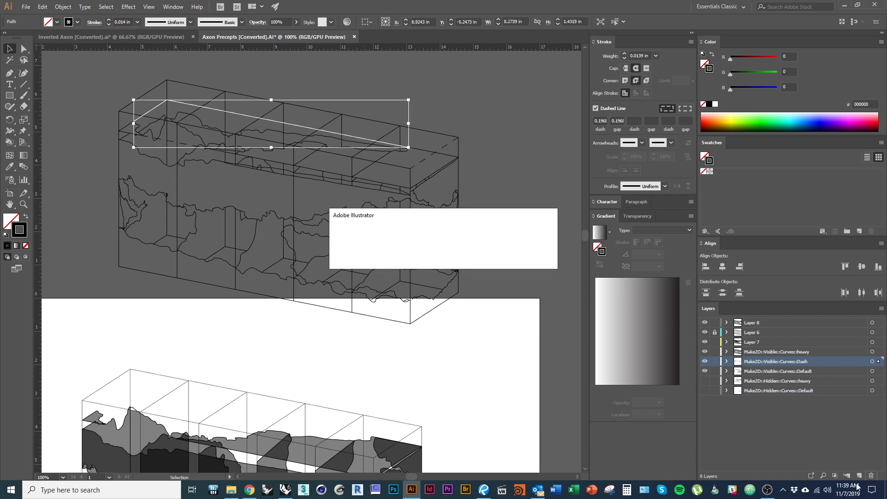
click(490, 258)
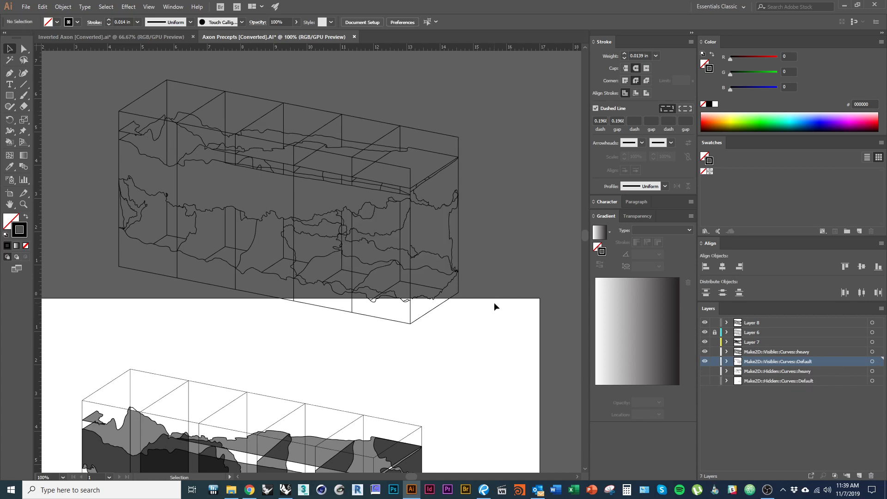
Compare the curves on the Make2D::Visible heavy and Default layers, leaving only the Default layer of the two shown
drag(491, 382, 510, 378)
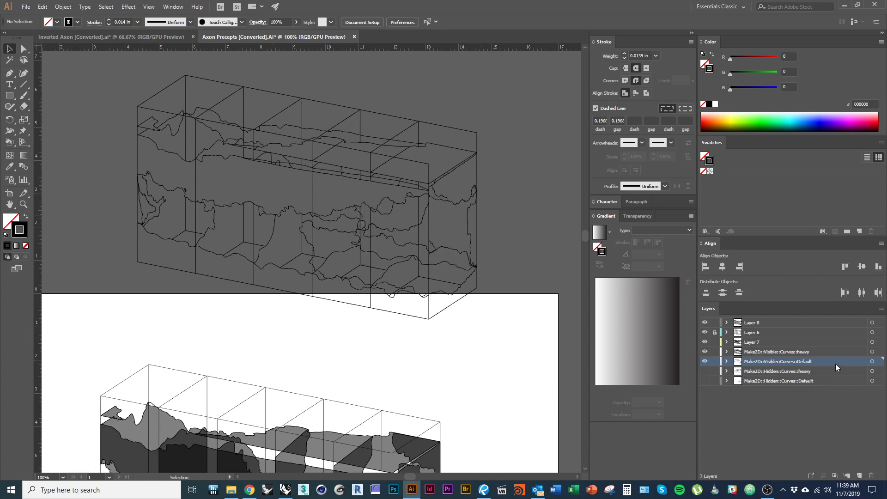
click(705, 361)
click(705, 360)
click(704, 362)
click(704, 352)
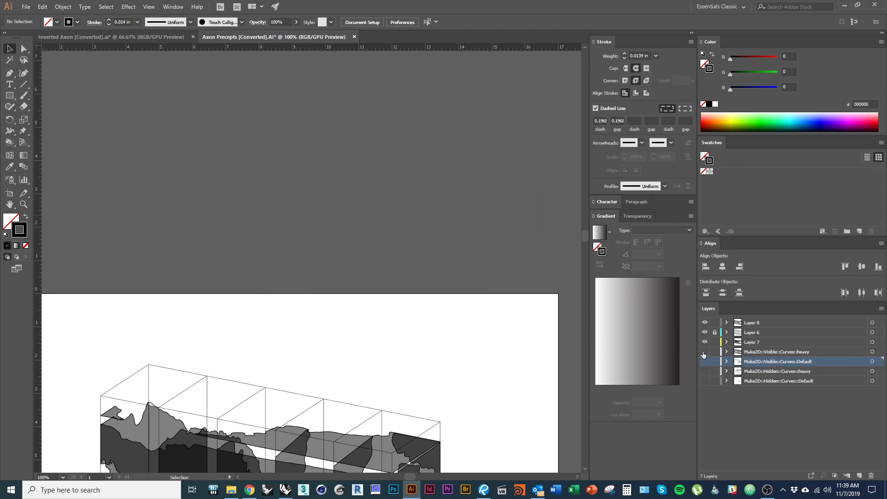
click(703, 352)
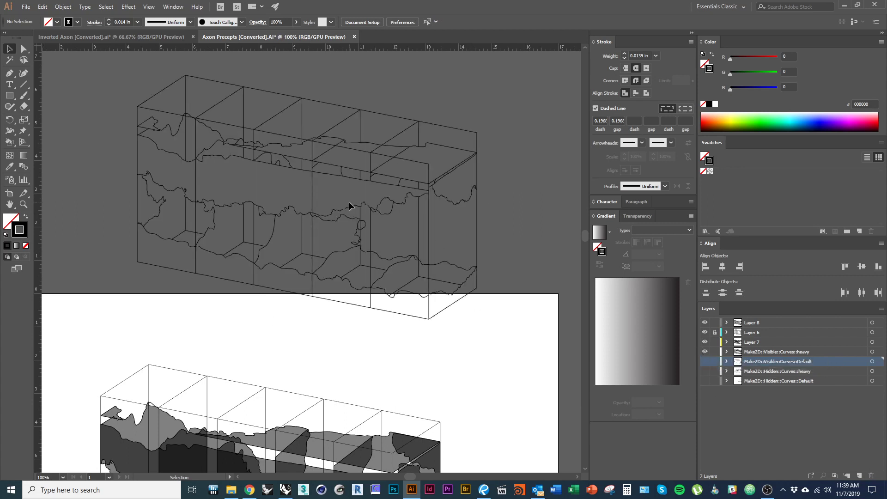
drag(288, 366, 294, 420)
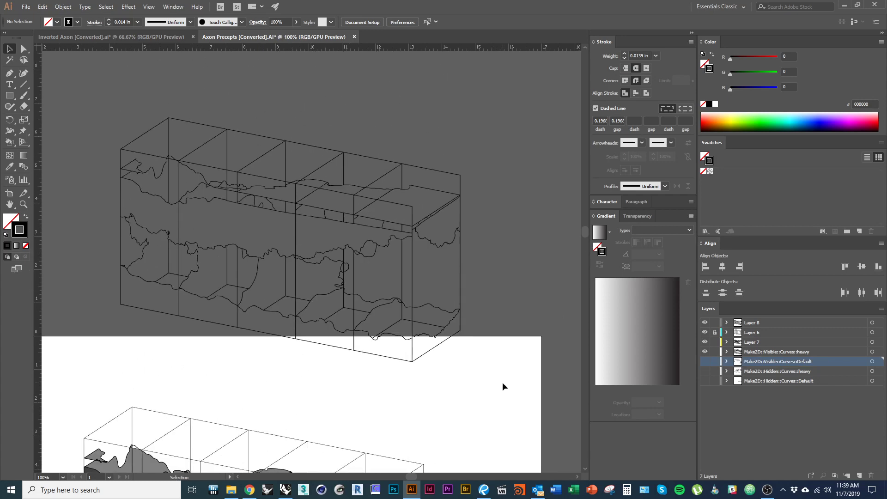
click(705, 351)
click(705, 362)
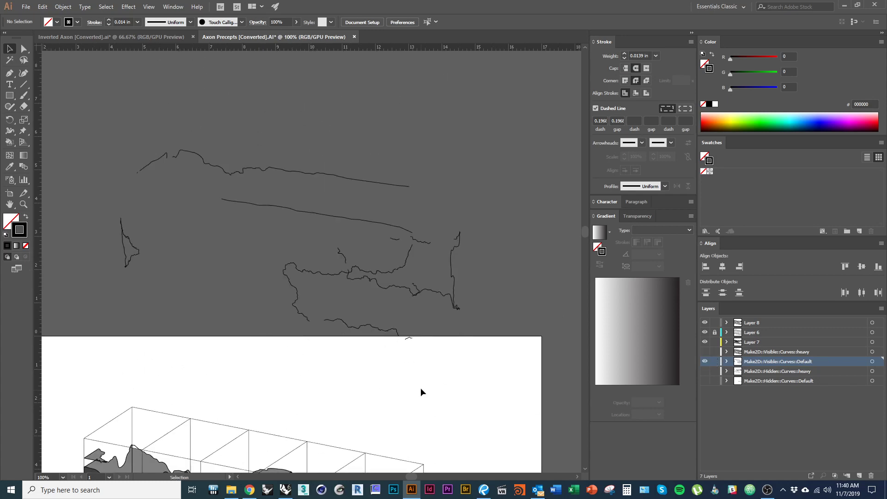
scroll(361, 359, down, 2)
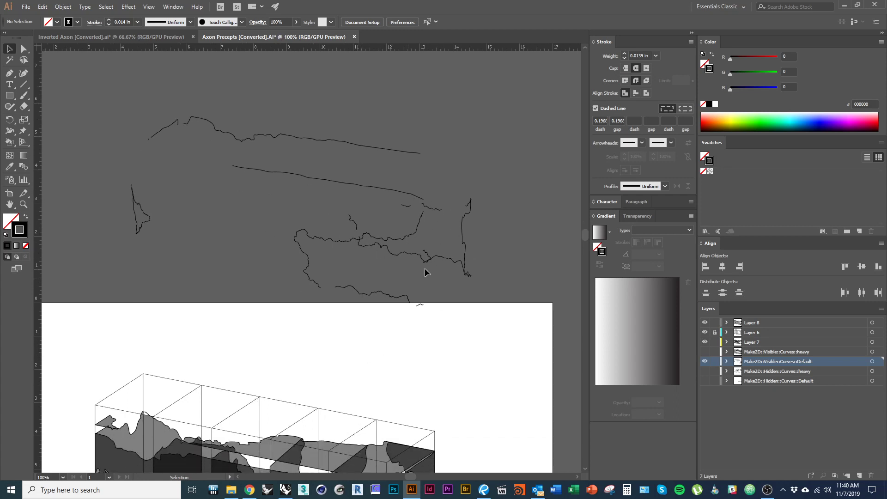
Set the stroke weight of all curves on the Make2D::Visible::Curves::Default layer to 0.0078 in
click(872, 361)
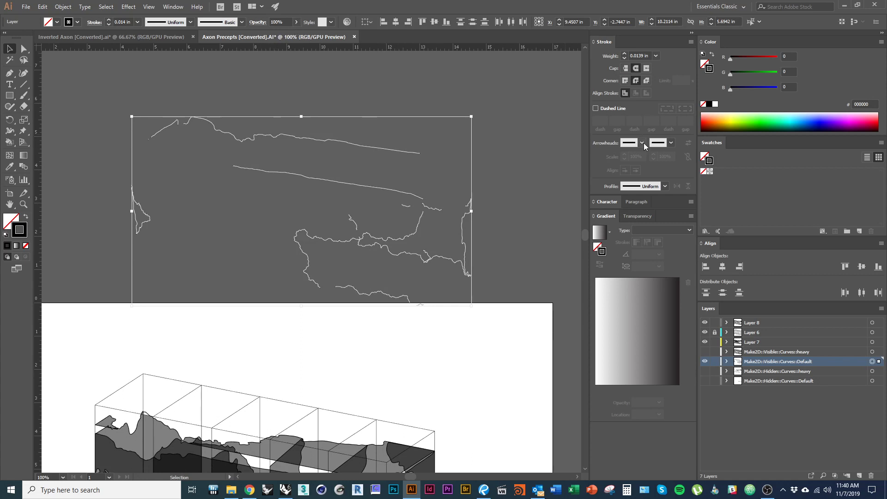
click(655, 56)
click(659, 76)
Switch the color mode to Grayscale, set the Default curves' stroke to 60% black, and deselect them
click(882, 42)
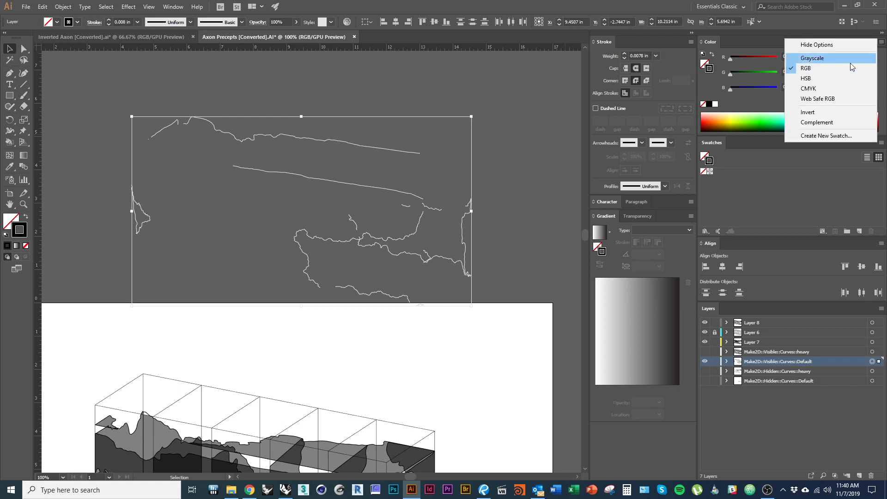
click(736, 42)
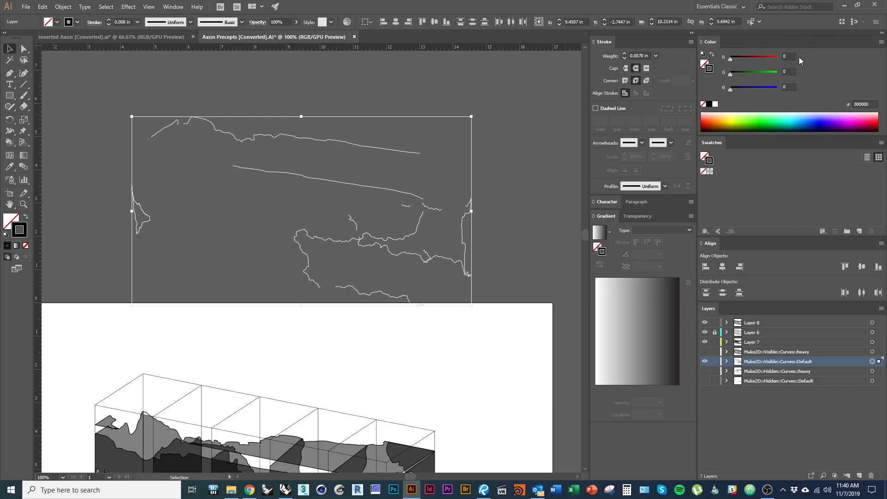
click(881, 42)
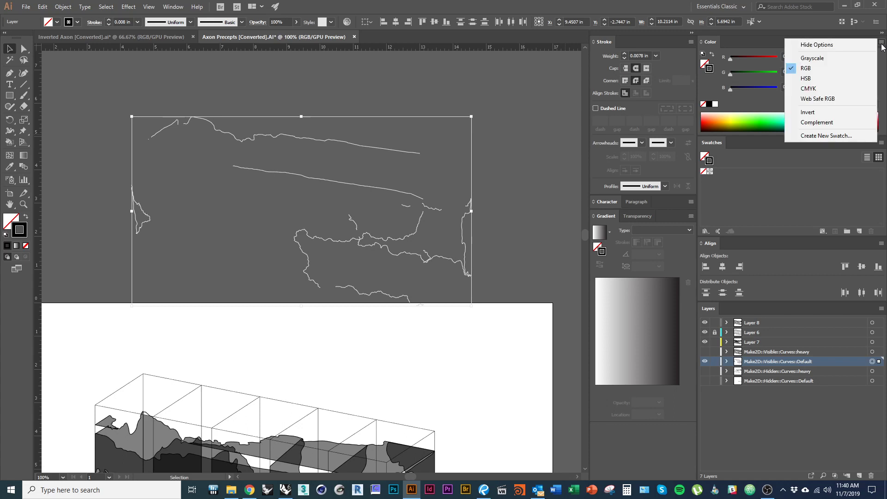
click(859, 58)
drag(777, 58, 758, 60)
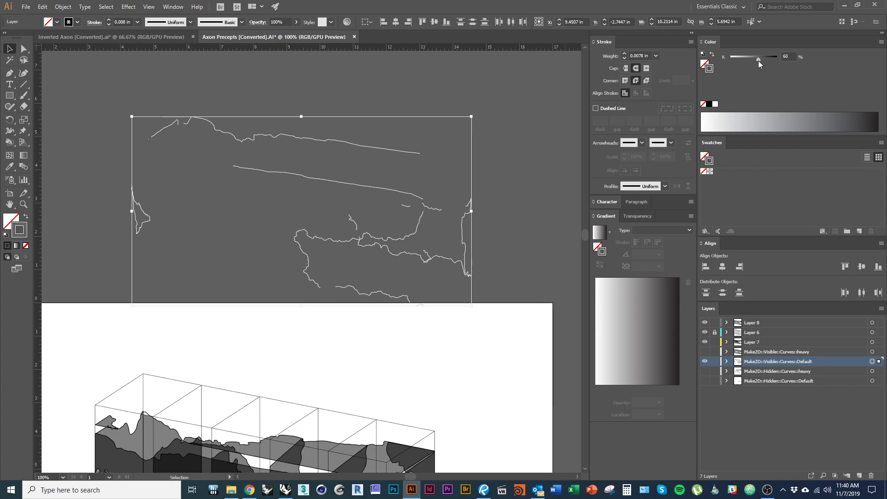
click(573, 210)
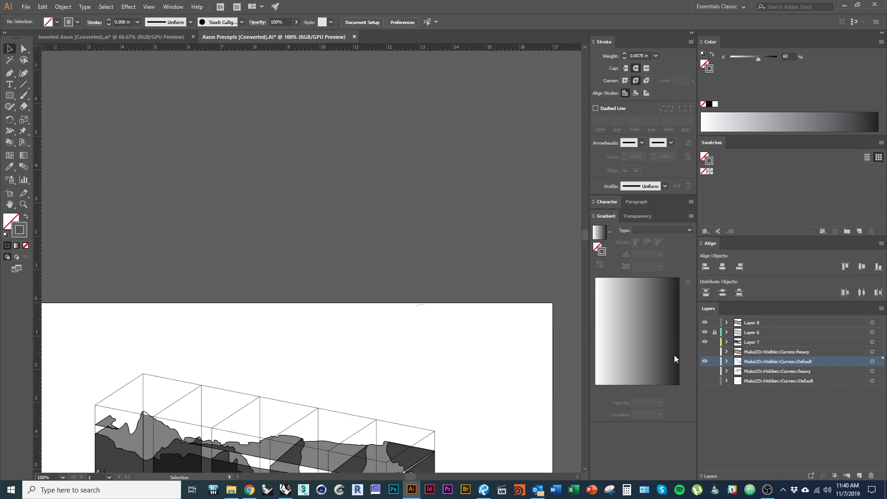
Select all the 60% gray Default curves above the artboard and show the Make2D::Visible heavy layer
alt+scroll(410, 241, down, 2)
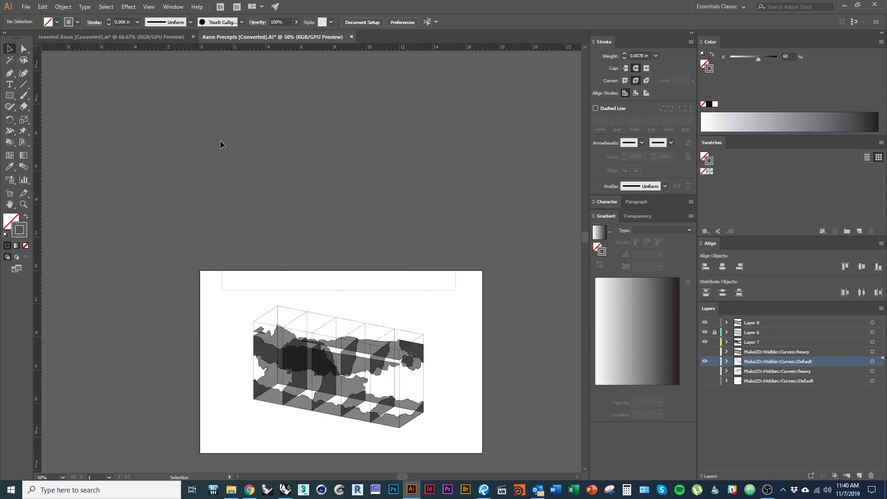
drag(220, 141, 221, 143)
click(703, 352)
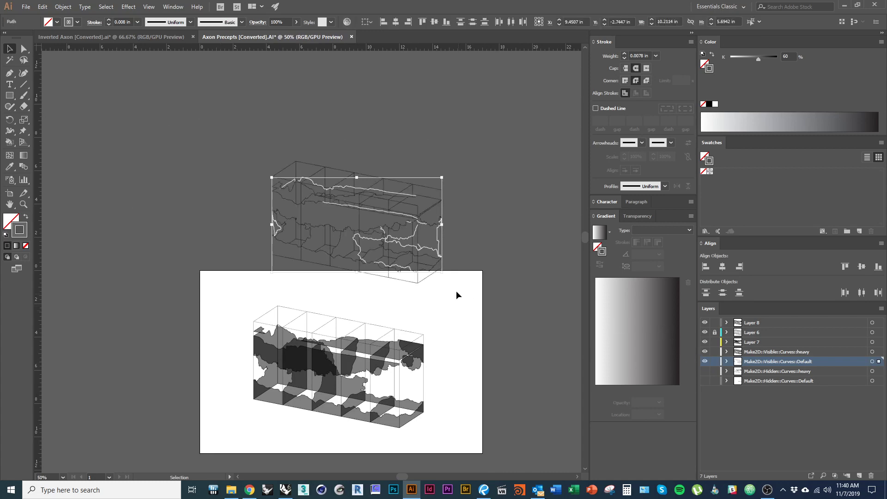
alt+scroll(438, 287, up, 1)
drag(428, 291, 404, 175)
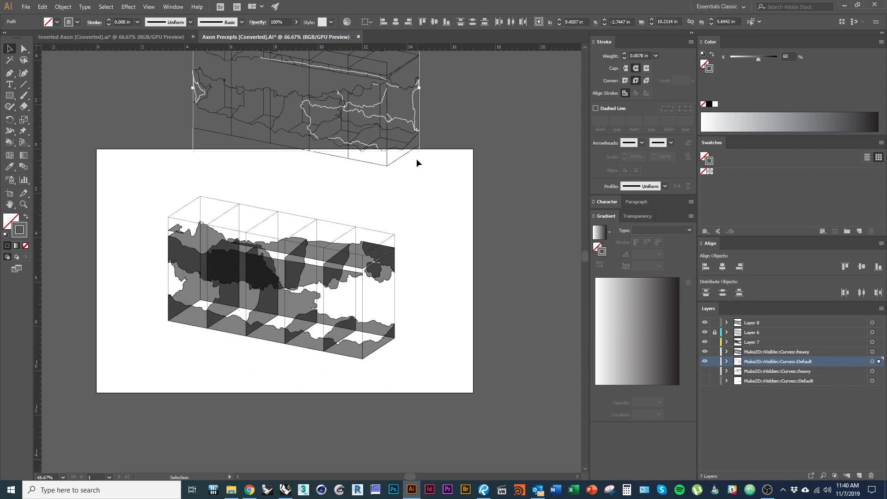
alt+scroll(421, 152, up, 2)
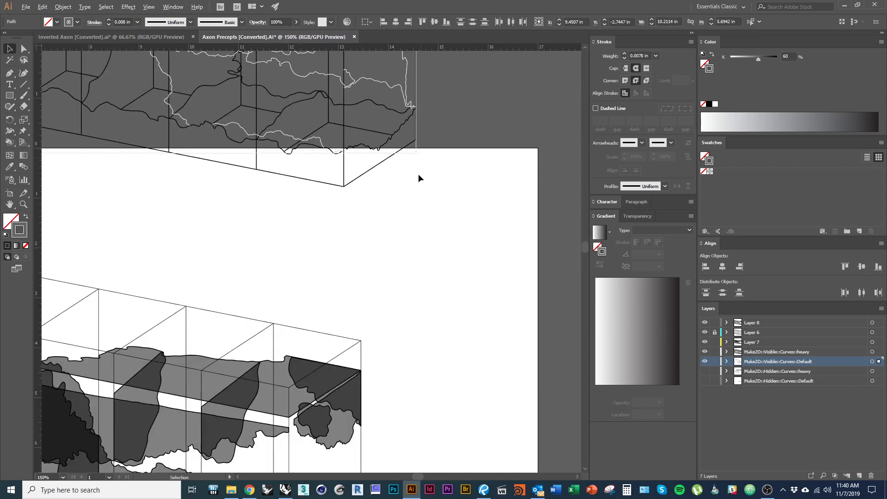
shift+click(362, 175)
drag(417, 146, 467, 200)
key(ctrl+z)
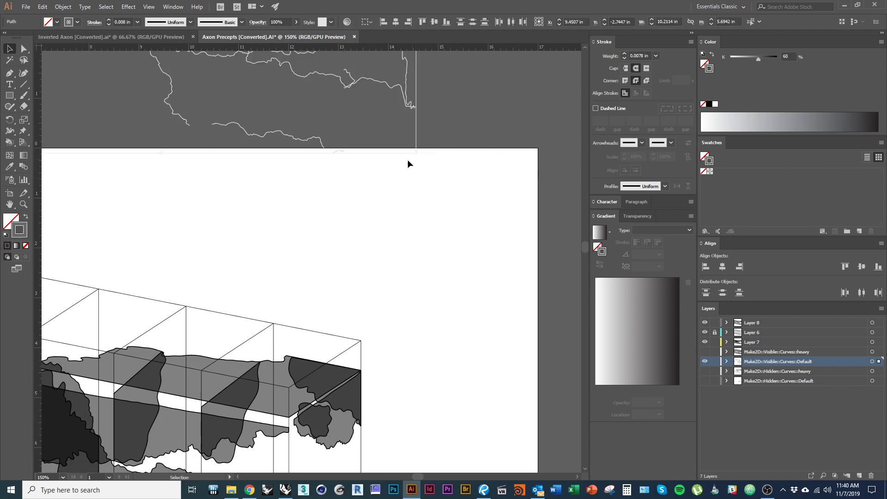
Show the Make2D::Visible heavy layer and move the gray curves onto the artboard axonometric, using the frame's lower front edge as alignment reference
click(704, 351)
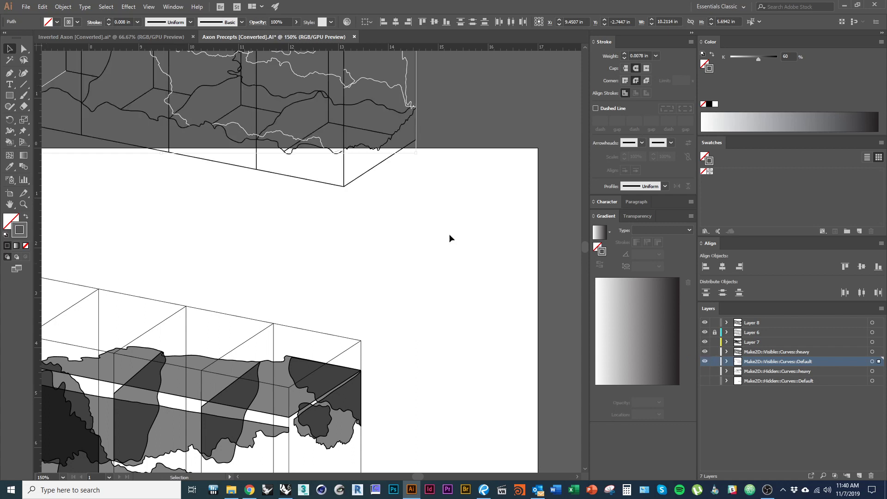
shift+click(367, 170)
ctrl+drag(413, 141, 513, 324)
drag(489, 354, 221, 432)
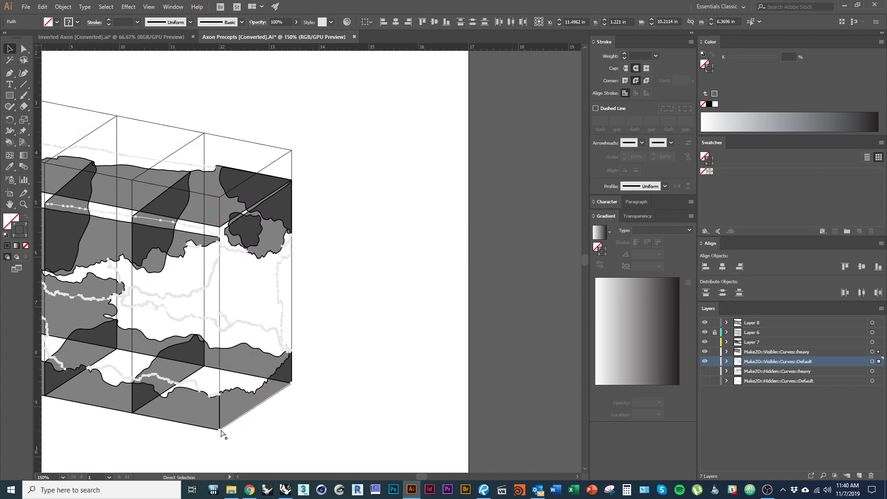
click(365, 440)
alt+scroll(394, 371, down, 2)
drag(394, 367, 434, 349)
alt+scroll(386, 369, up, 2)
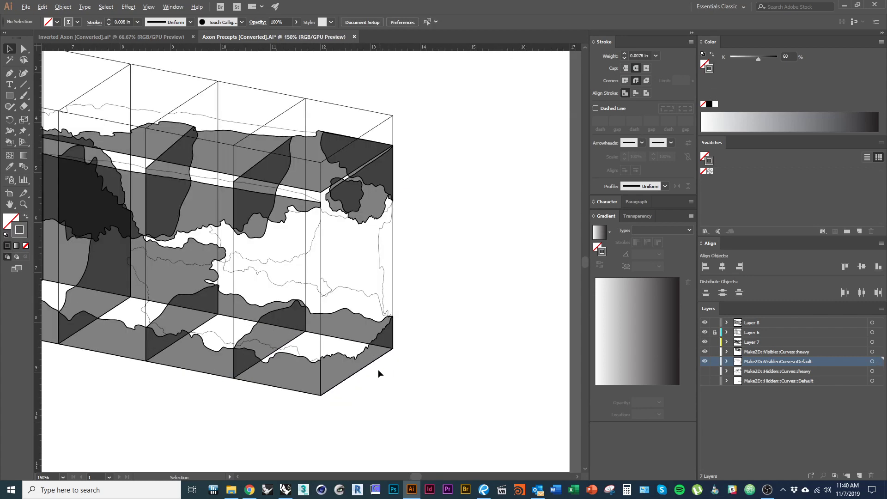
Show both Make2D::Hidden layers in the line drawing above the artboard
alt+scroll(365, 394, down, 1)
drag(289, 297, 293, 309)
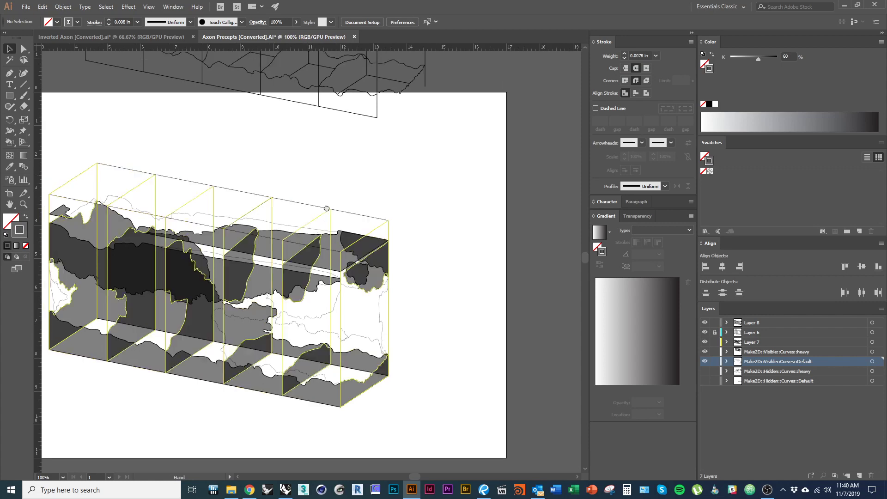
drag(327, 208, 399, 351)
alt+scroll(400, 351, down, 1)
drag(492, 302, 486, 340)
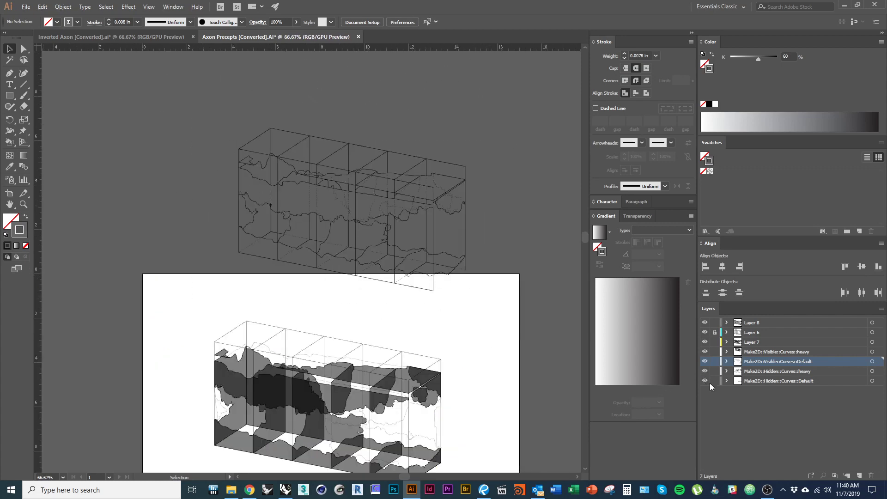
click(824, 372)
click(873, 371)
shift+click(872, 381)
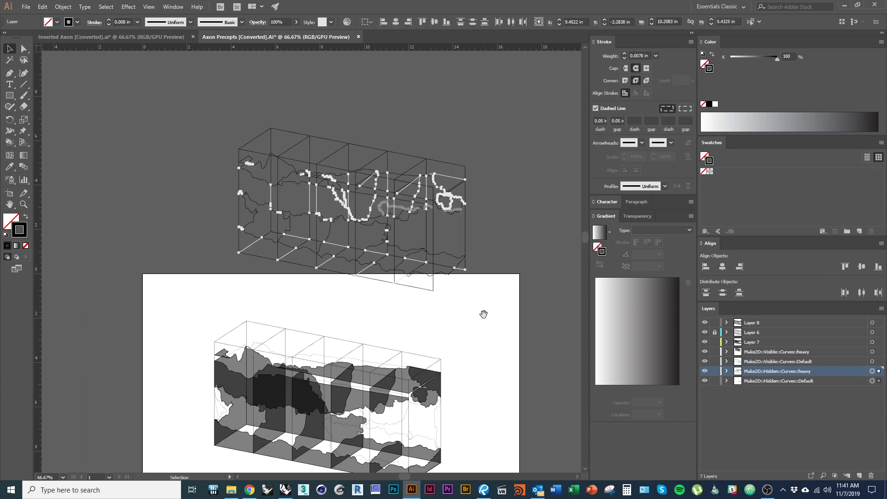
drag(481, 310, 431, 272)
key(a)
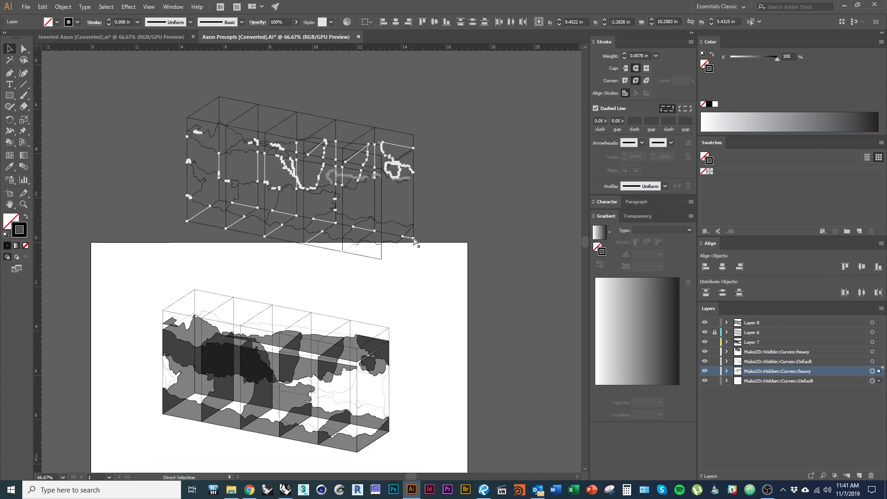
key(v)
click(451, 360)
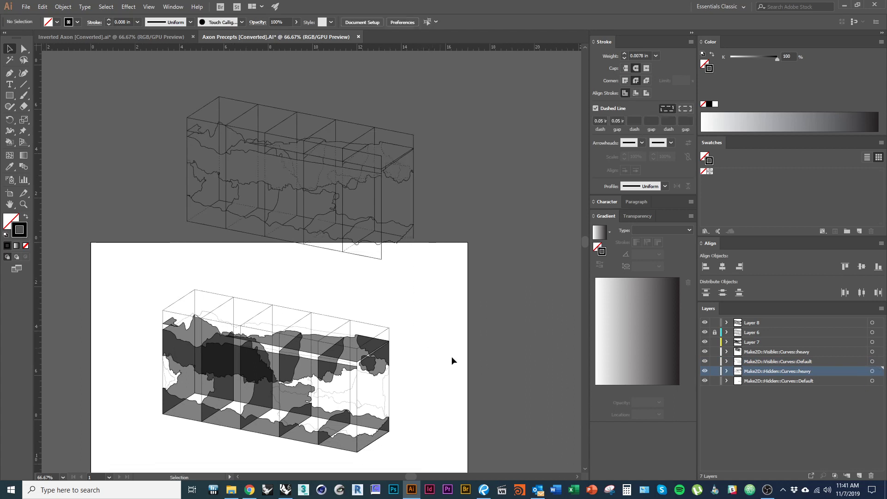
Hide the Make2D::Visible heavy layer and move all curves of both Make2D::Hidden layers onto the artboard axonometric
click(872, 371)
shift+click(872, 380)
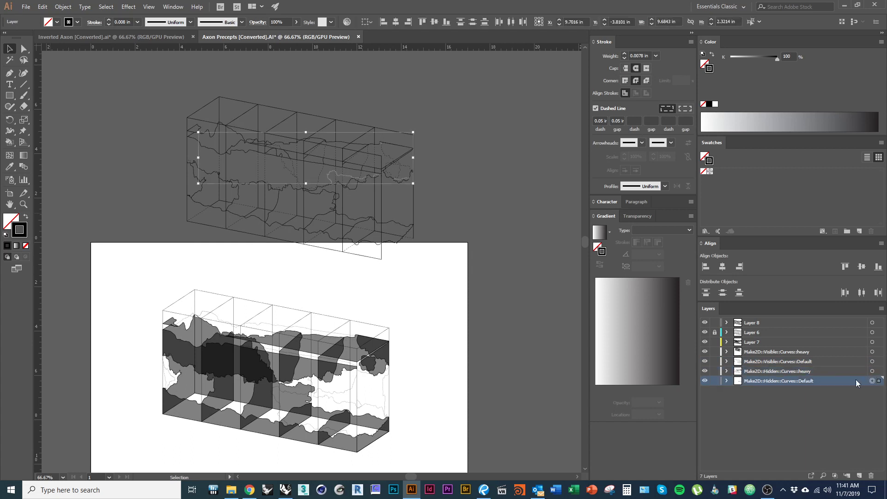
click(705, 353)
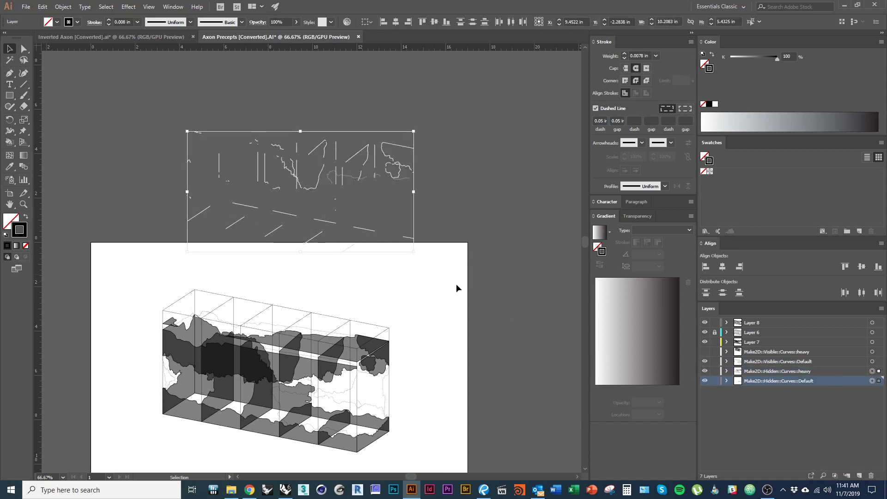
drag(419, 299, 352, 218)
drag(348, 160, 323, 350)
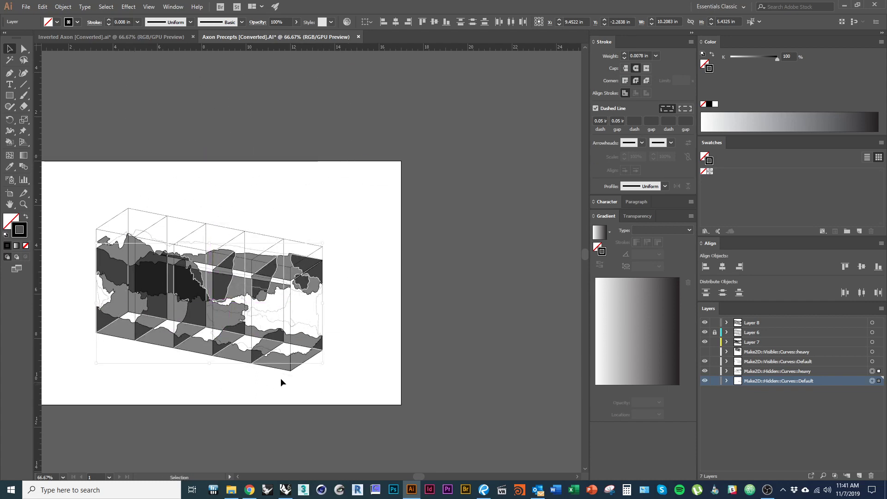
alt+scroll(280, 377, up, 2)
click(281, 395)
drag(251, 360, 364, 382)
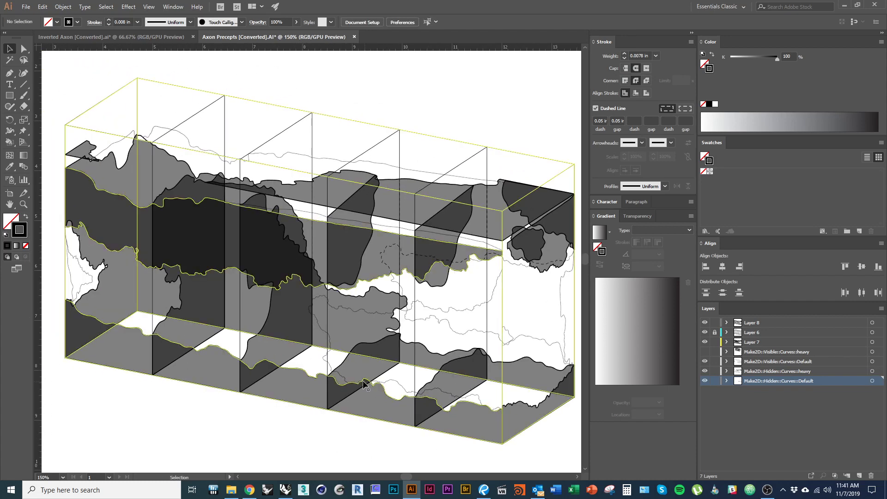
Show the Make2D::Visible heavy layer and examine the gray contours and dashed hidden lines in the composed axonometric
alt+scroll(331, 335, down, 1)
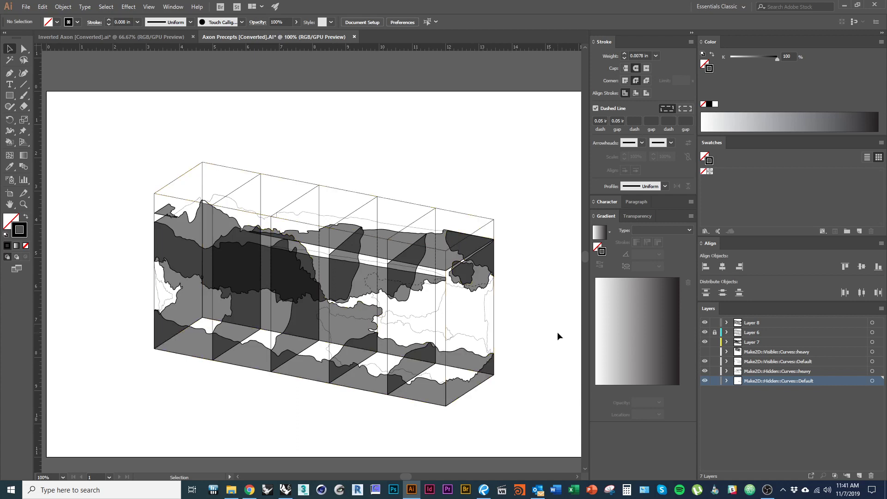
click(704, 352)
click(301, 215)
key(ctrl+minus)
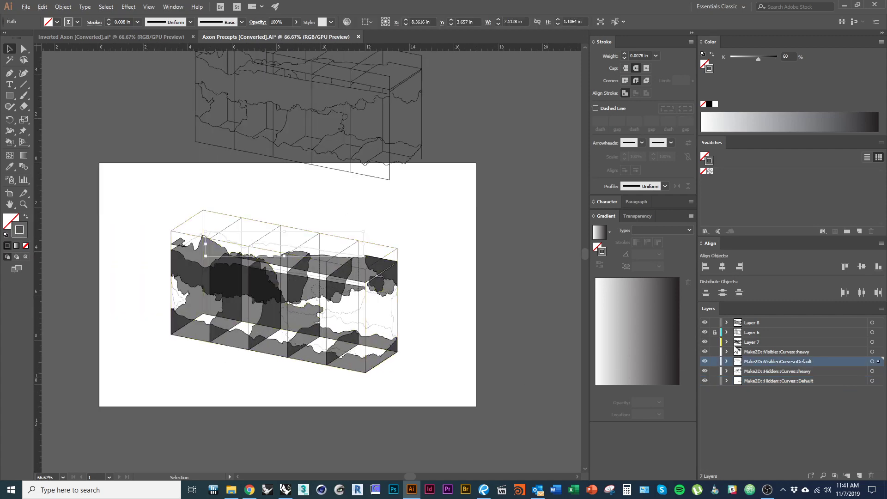
click(449, 376)
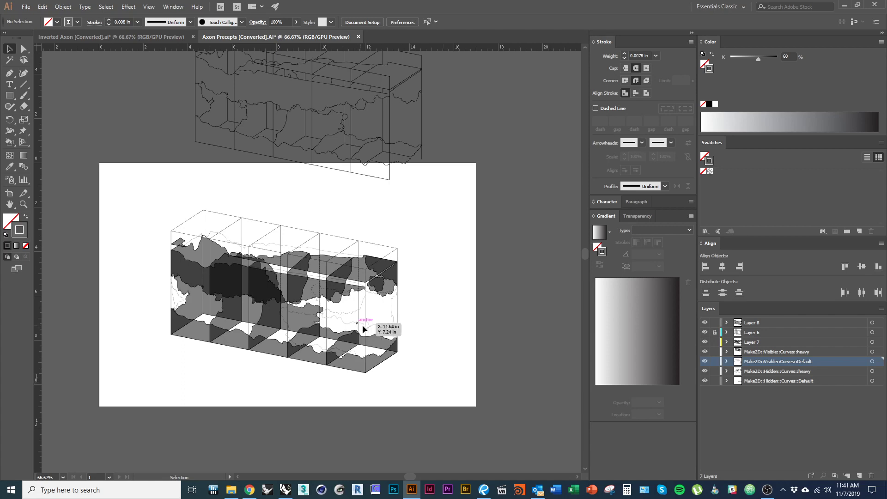
alt+scroll(362, 325, up, 2)
click(359, 312)
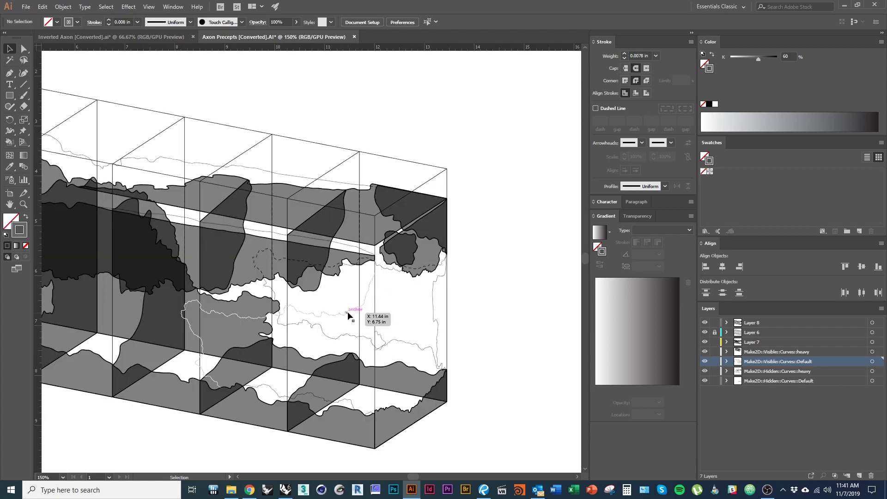
click(346, 337)
click(472, 325)
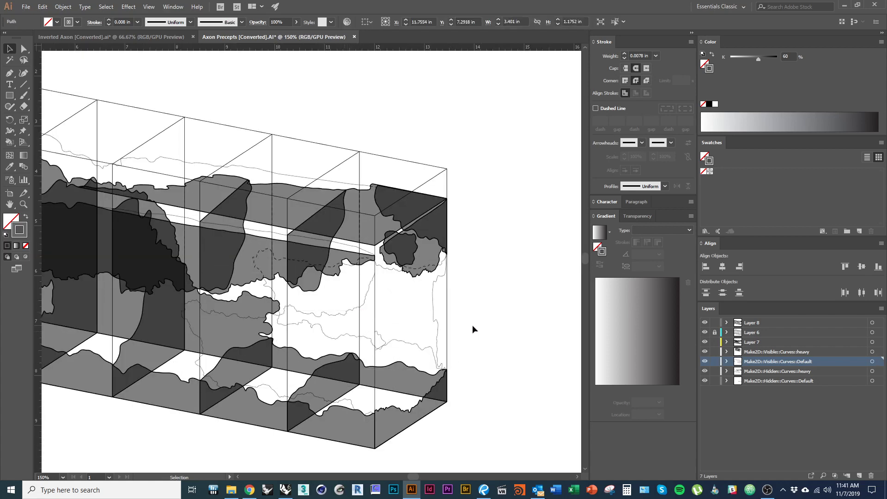
Hide Layer 7 and all the Make2D layers, leaving Layer 8 and Layer 6 shown
click(441, 258)
drag(705, 343, 705, 381)
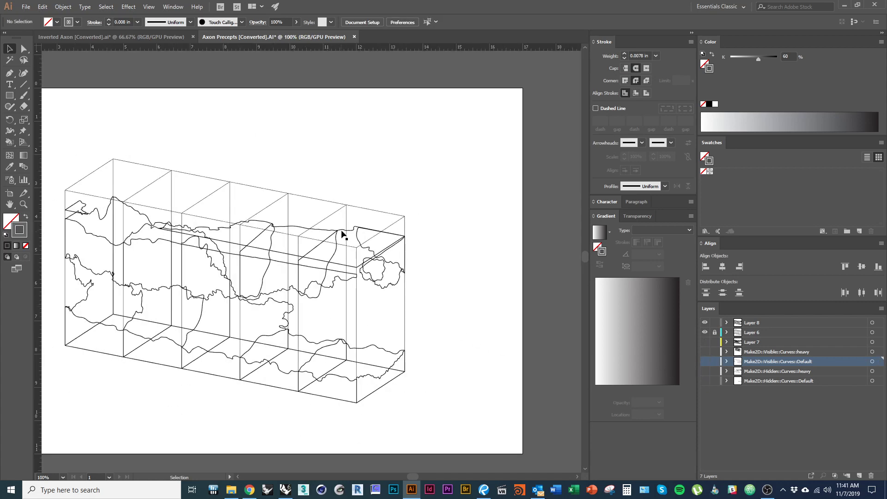
click(342, 234)
alt+scroll(277, 297, down, 2)
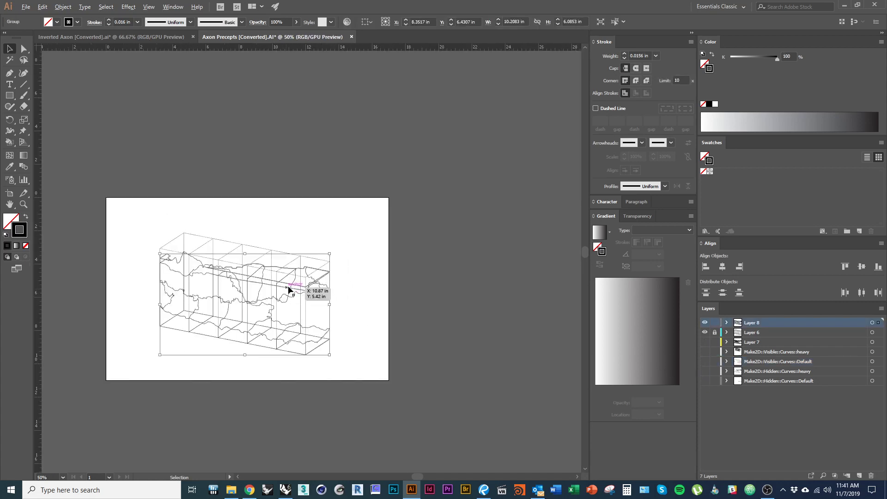
drag(298, 268, 306, 129)
key(ctrl+z)
alt+scroll(310, 304, up, 2)
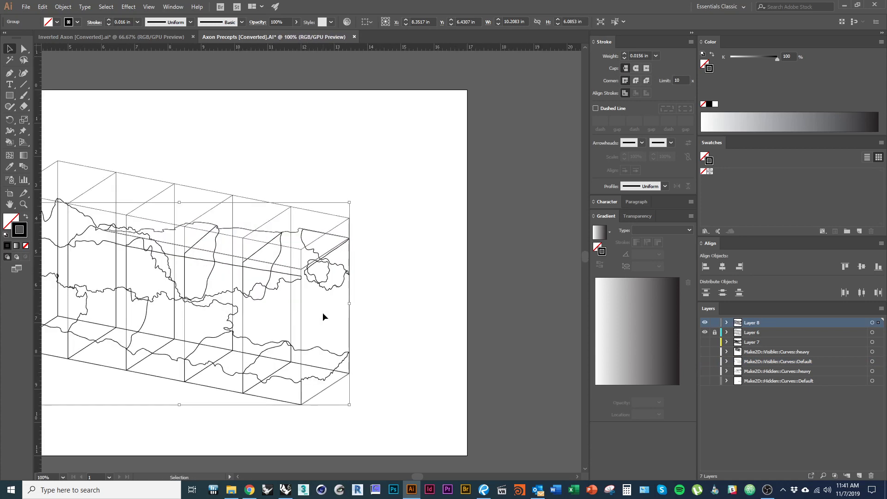
Hide and reshow Layer 8 to check which linework it holds
click(324, 317)
click(704, 323)
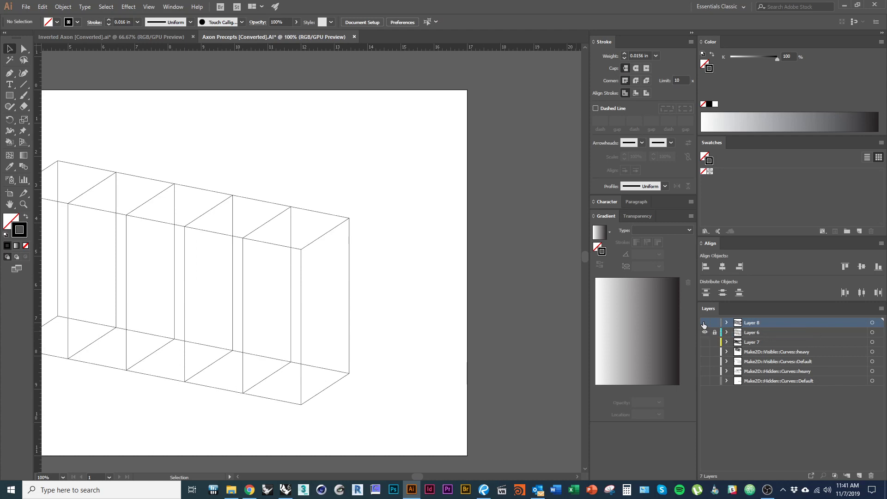
click(704, 322)
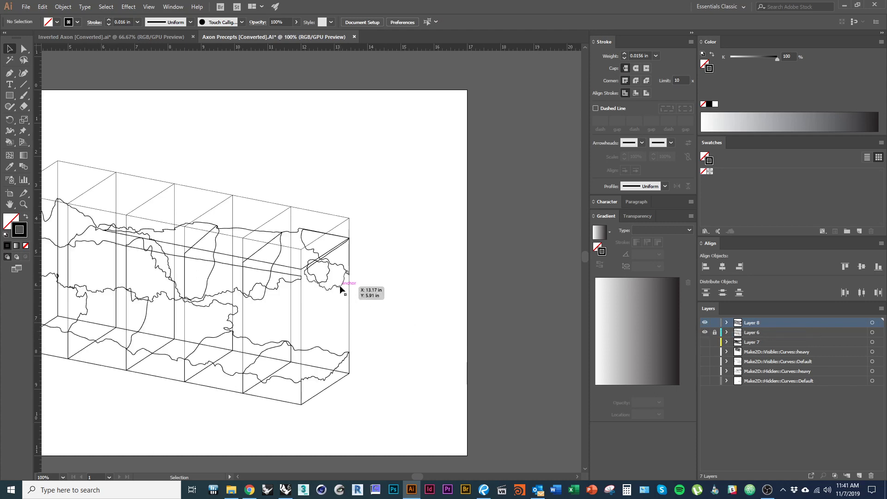
Duplicate the long section linework group from the box and place the copy above the drawing
mouse_move(327, 278)
mouse_down()
mouse_move(346, 396)
mouse_move(321, 149)
mouse_move(326, 79)
mouse_up()
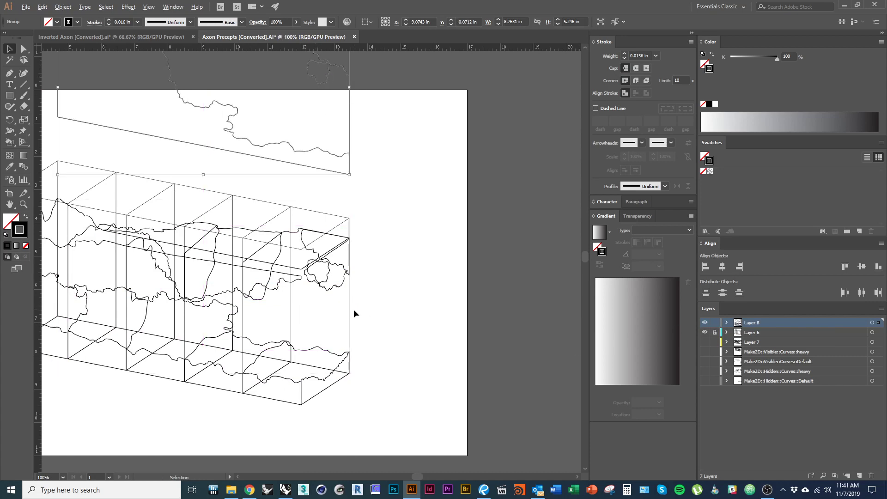
alt+scroll(354, 310, down, 1)
drag(387, 236, 408, 294)
alt+scroll(354, 337, up, 1)
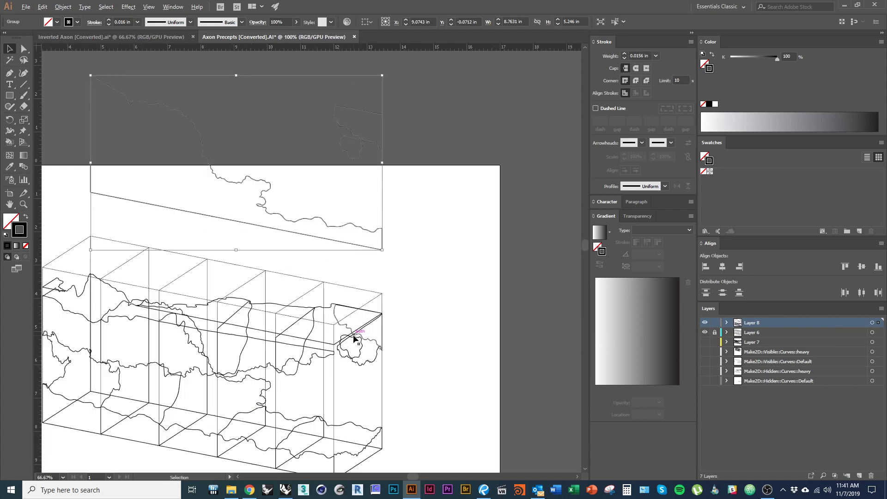
Fill the closed areas of the section copy with solid black using Live Paint
key(k)
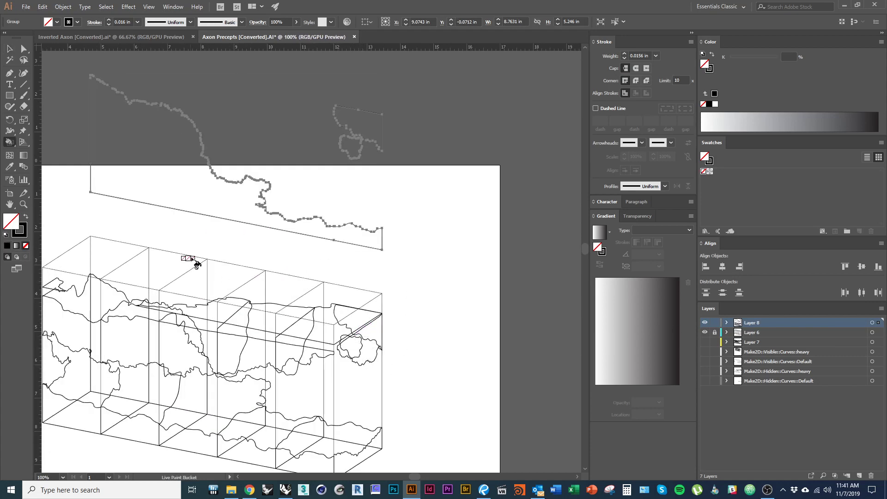
click(259, 225)
click(360, 131)
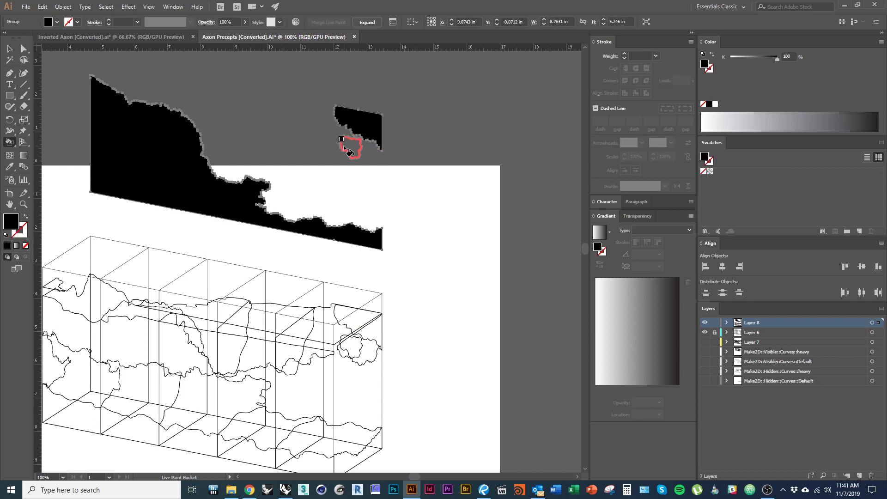
click(349, 148)
key(v)
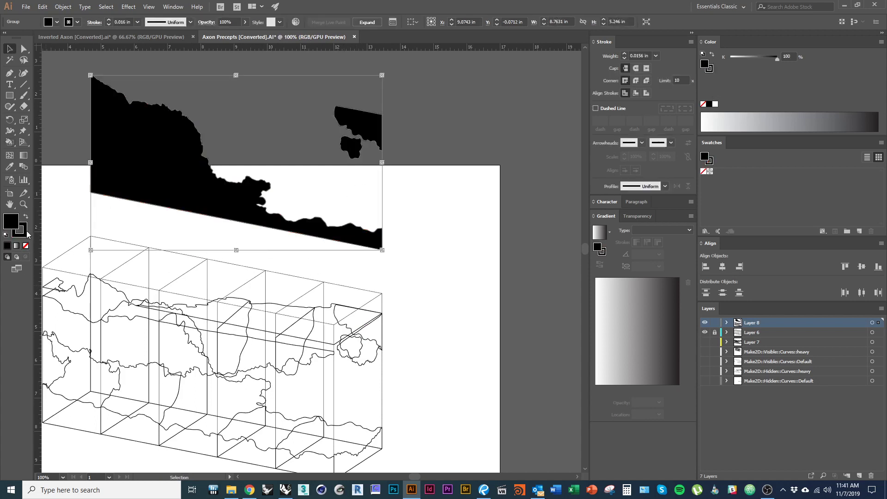
Remove the stroke from the filled section copy and set its opacity to 50%
click(22, 233)
click(26, 245)
click(229, 21)
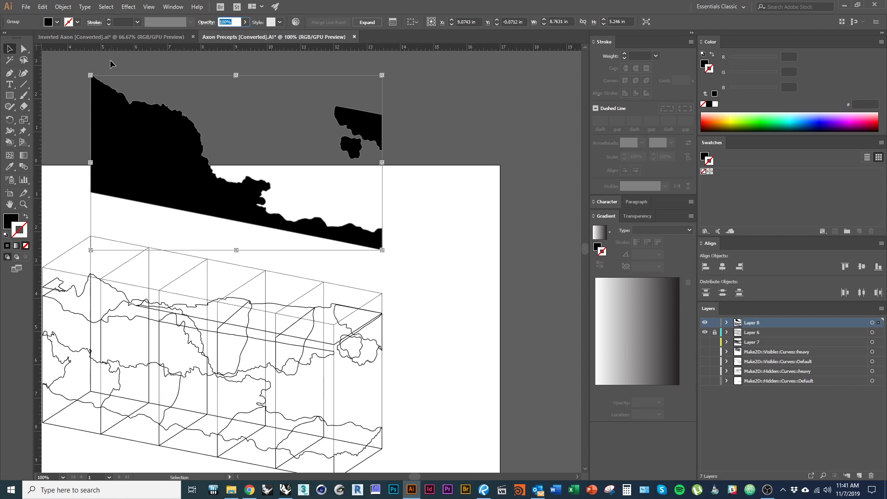
text(50)
key(Return)
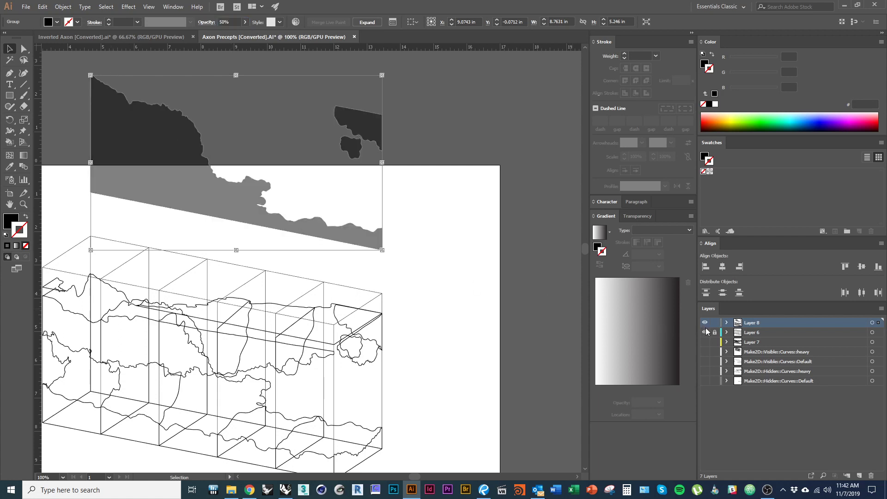
Show all hidden layers and move the filled section copy onto Layer 7
drag(878, 334, 878, 332)
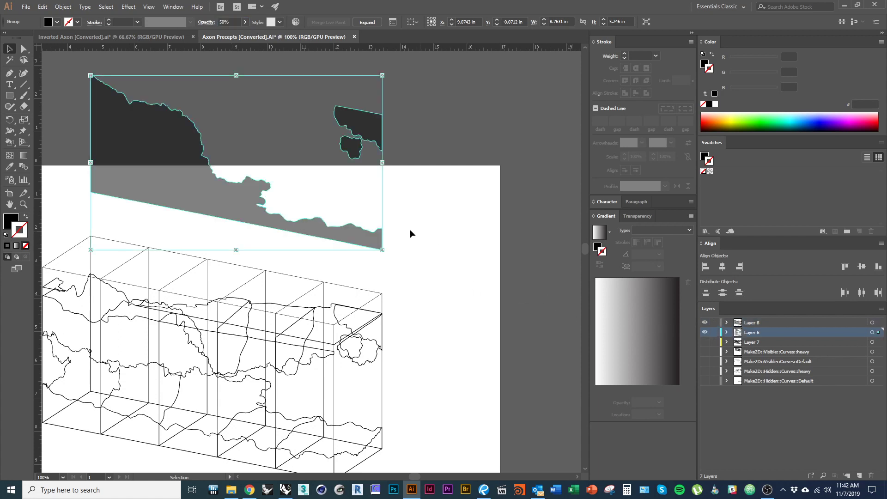
drag(440, 346, 452, 317)
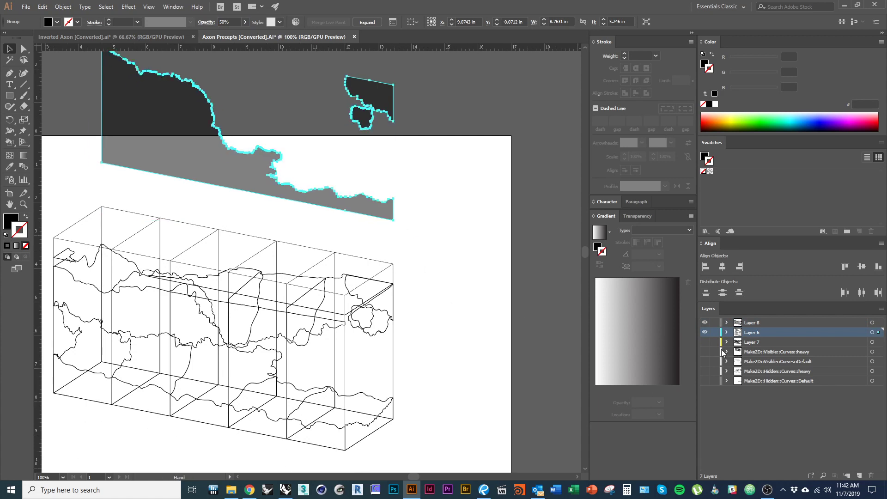
drag(710, 346, 705, 382)
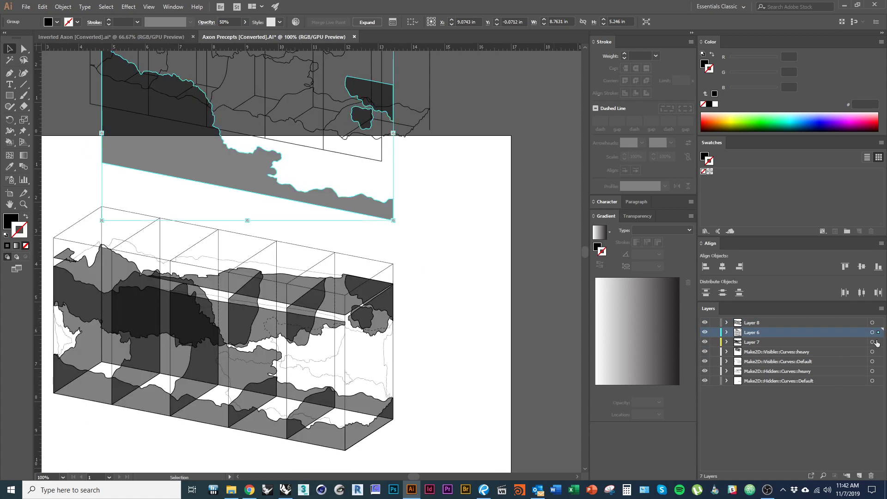
drag(877, 343, 878, 342)
Place the filled section copy over its matching section in the axonometric box, snapping at the lower corner
key(a)
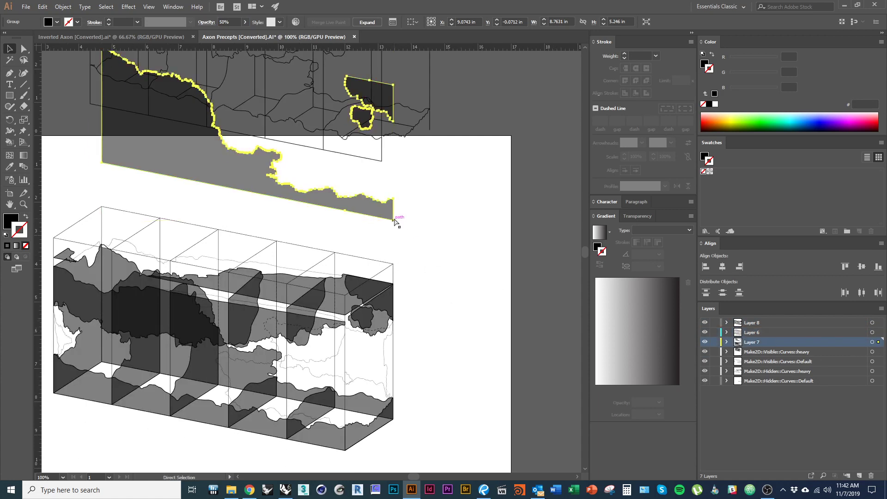
drag(394, 221, 395, 421)
alt+scroll(386, 430, up, 1)
click(462, 409)
alt+scroll(461, 410, down, 1)
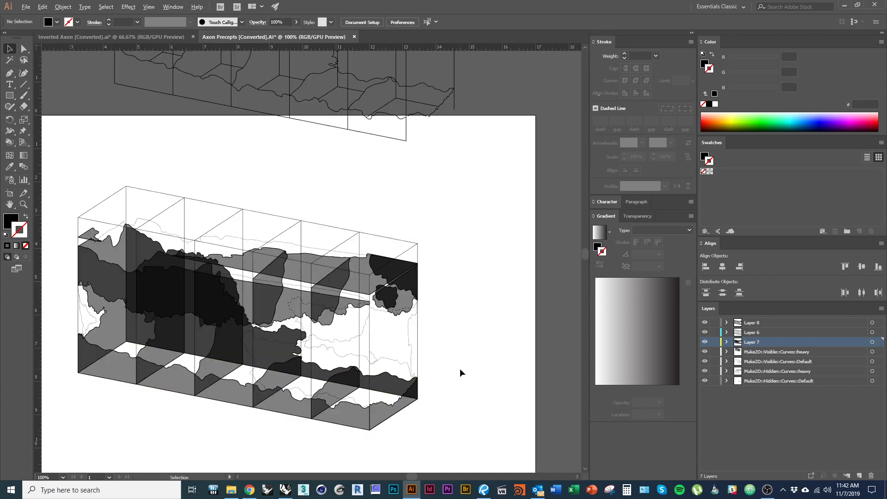
Undo the placement of the filled section copy and delete the copy
key(ctrl+z)
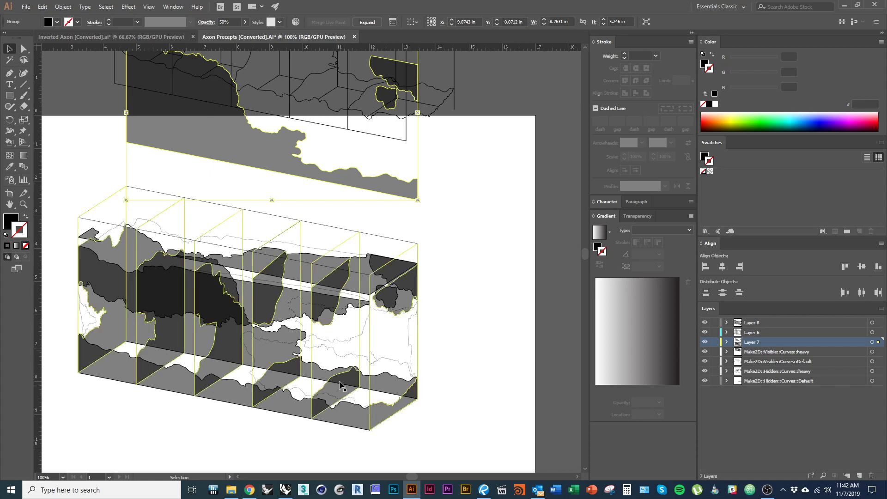
alt+scroll(345, 361, down, 1)
key(Delete)
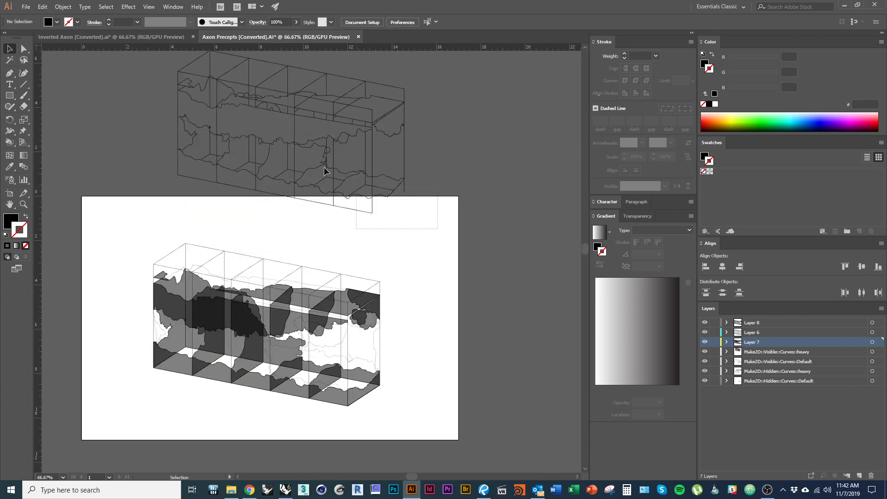
Delete the spare line drawing of the box above the artboard
scroll(324, 171, up, 1)
click(228, 166)
key(Delete)
drag(368, 292, 332, 217)
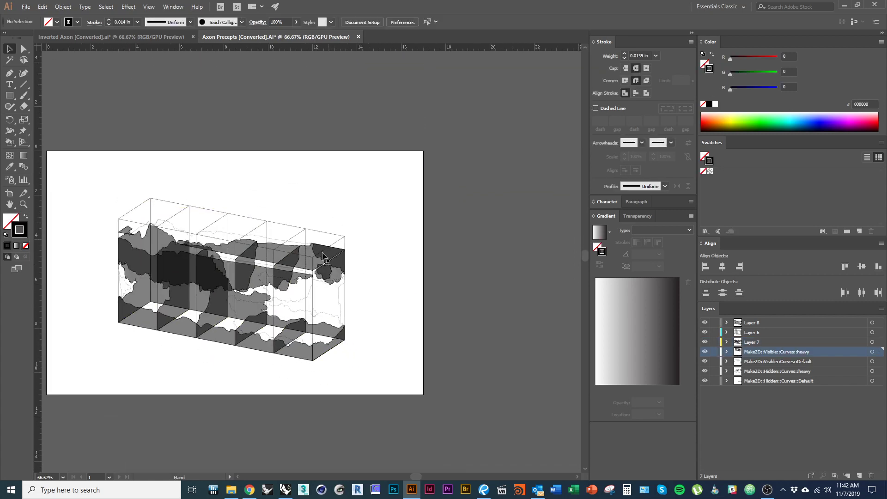
alt+scroll(279, 329, up, 1)
drag(299, 292, 336, 306)
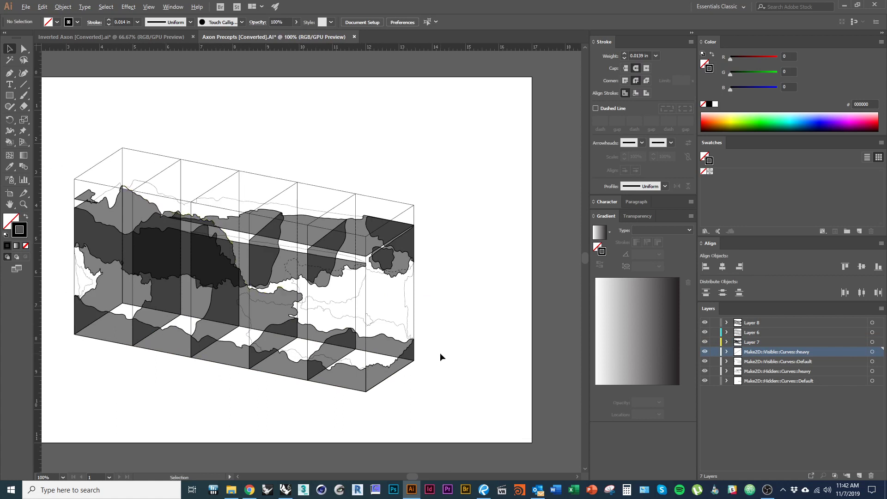
Delete the Make2D::Visible::Curves::heavy layer together with its remaining artwork
alt+scroll(439, 353, down, 2)
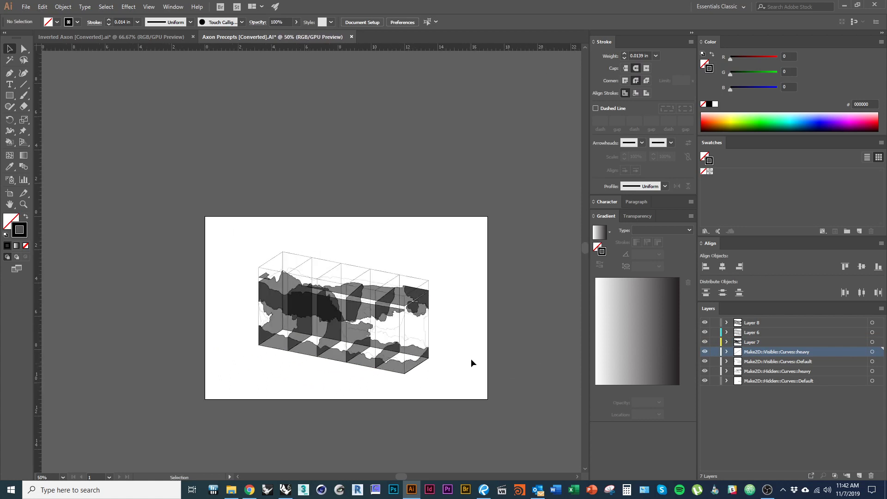
click(871, 476)
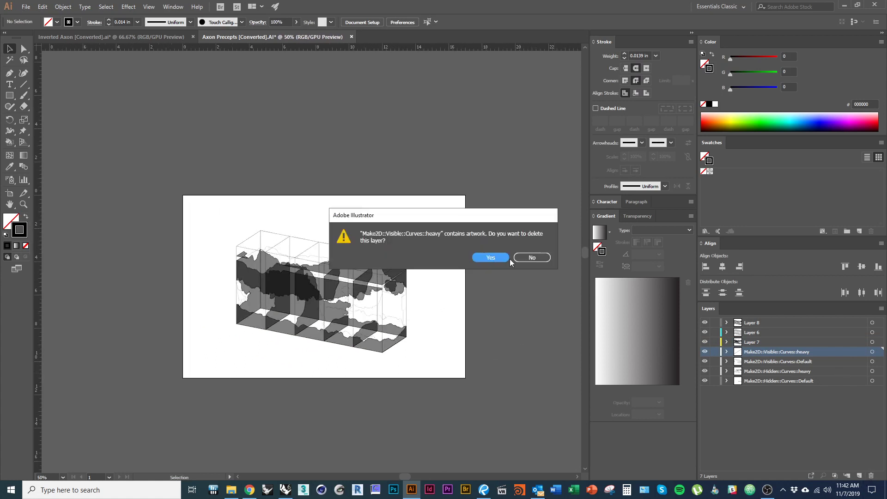
click(491, 257)
click(871, 352)
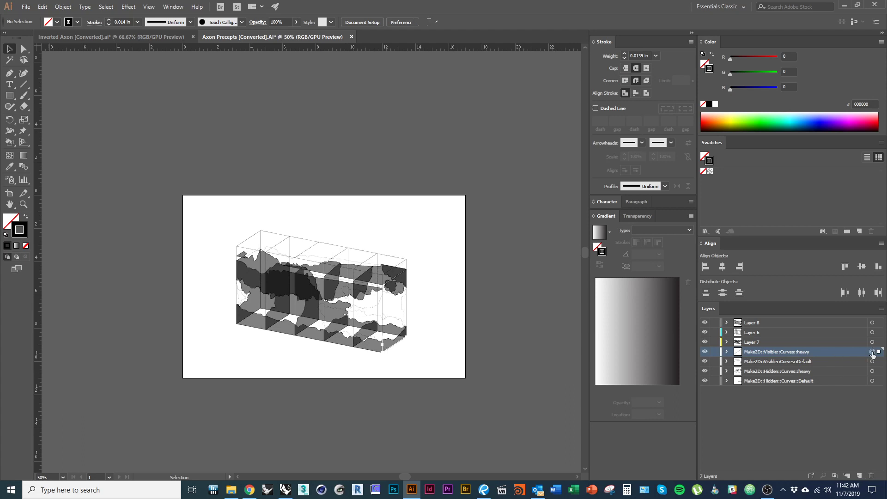
click(871, 476)
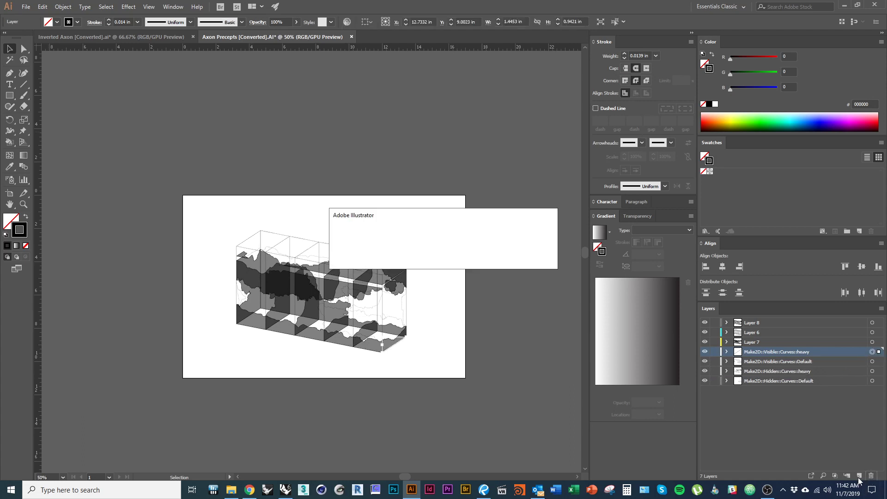
click(491, 257)
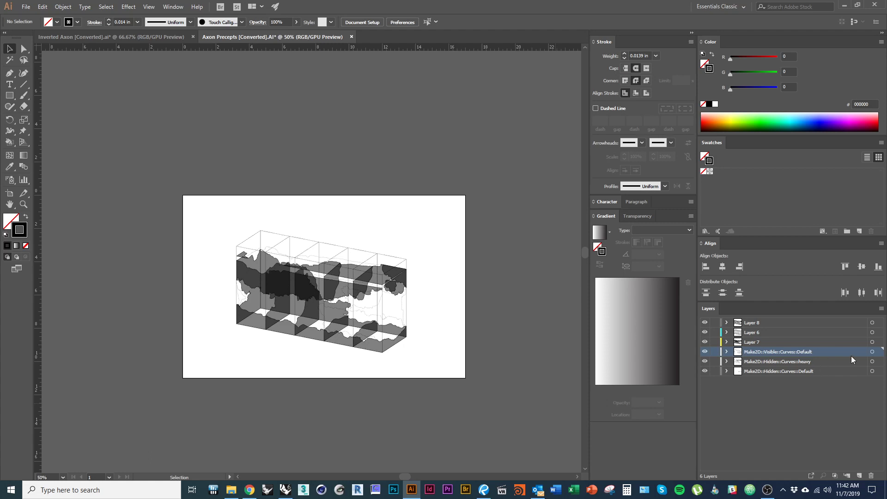
Select the artwork on the Make2D::Visible::Curves::Default layer to inspect it, then deselect and review the drawing
click(871, 352)
alt+scroll(317, 337, up, 1)
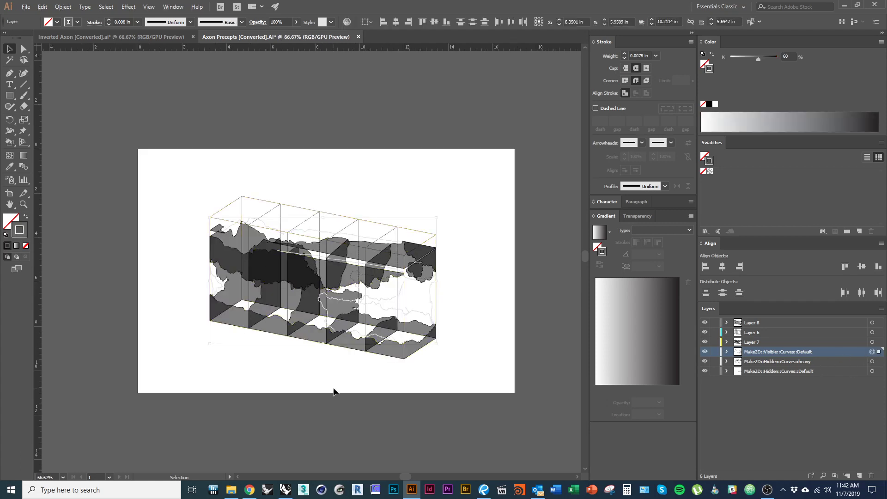
click(333, 389)
alt+scroll(287, 354, up, 1)
drag(398, 381, 365, 389)
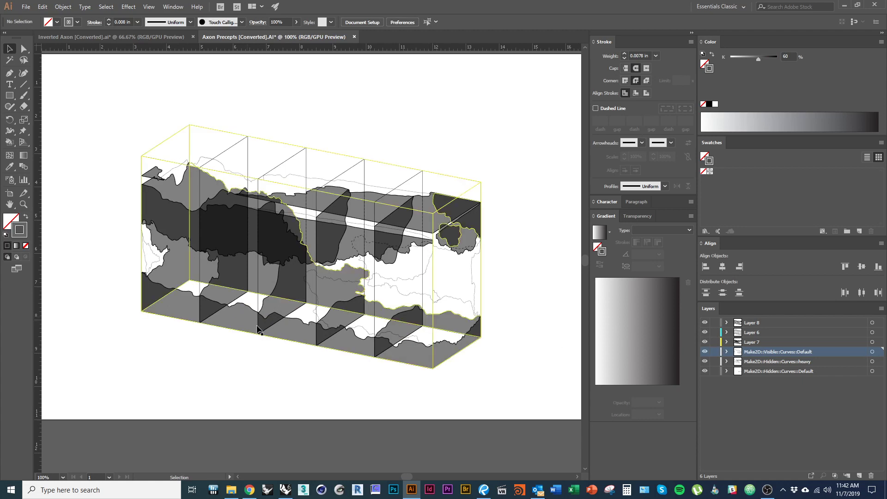
alt+scroll(257, 329, down, 1)
drag(151, 184, 134, 223)
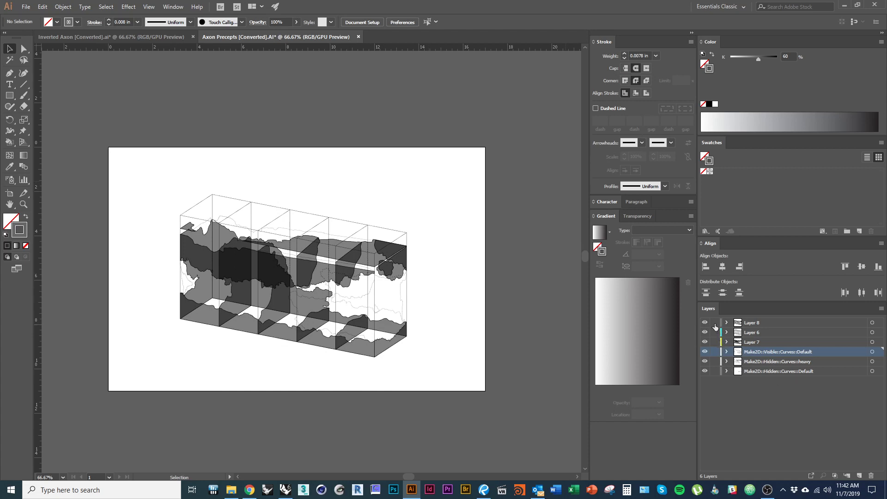
Lock all six existing layers and add a new empty layer at the top of the stack
drag(715, 325, 717, 372)
click(859, 475)
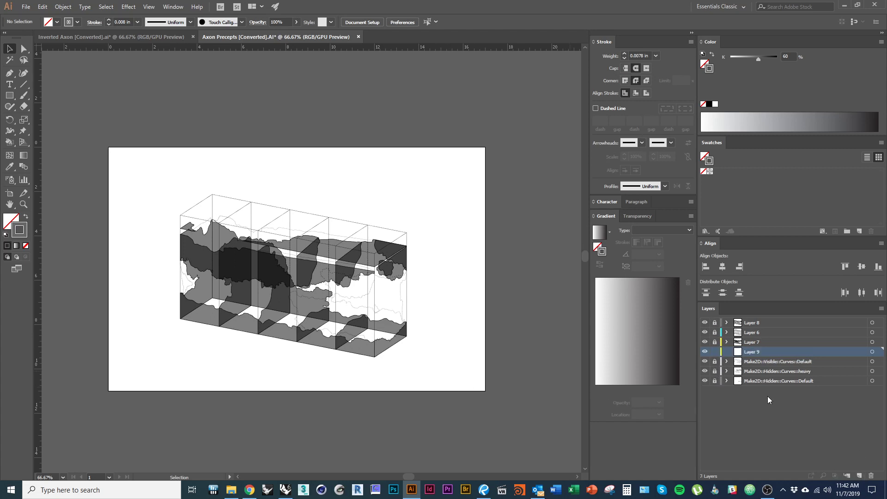
drag(783, 353, 782, 320)
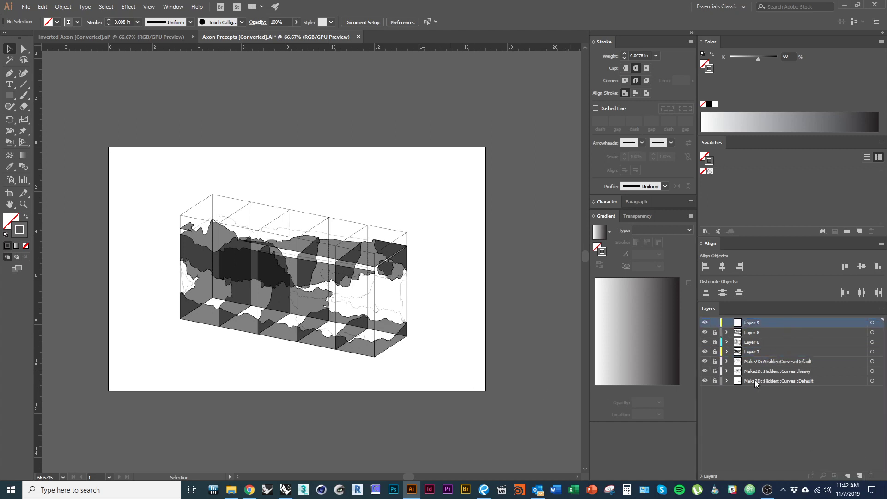
Switch to the Project 3 assignment in Bluebeam Revu and read the deliverables and Precepts sections
alt+scroll(328, 300, up, 3)
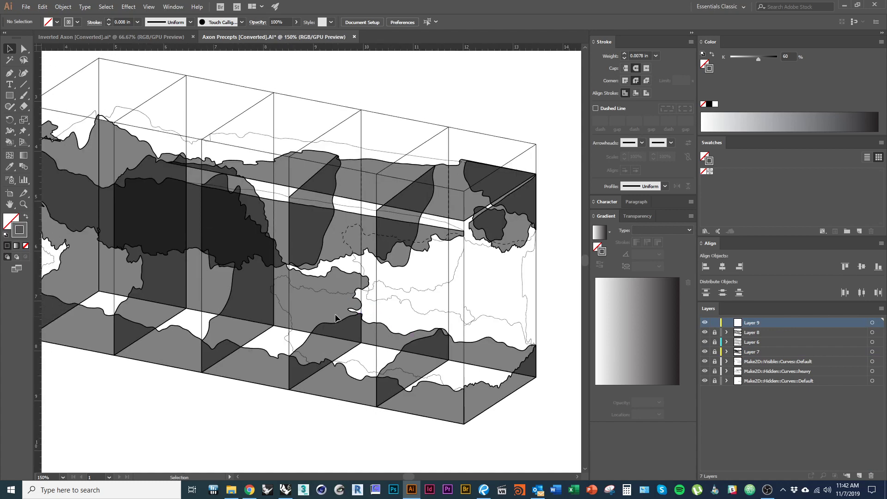
alt+scroll(279, 300, down, 1)
key(alt+Tab)
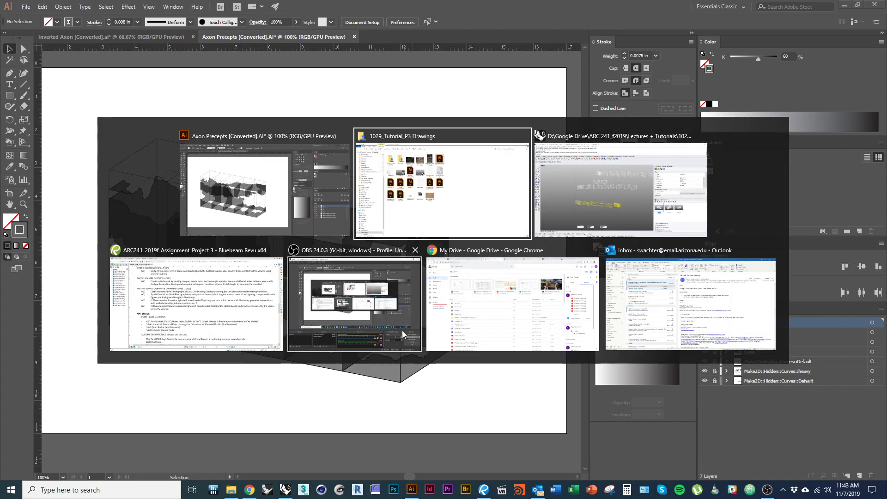
click(272, 323)
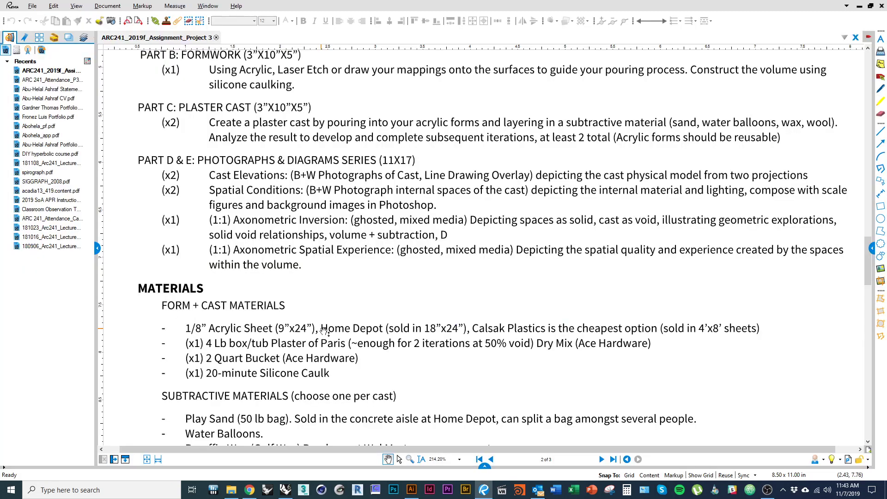
scroll(314, 305, up, 3)
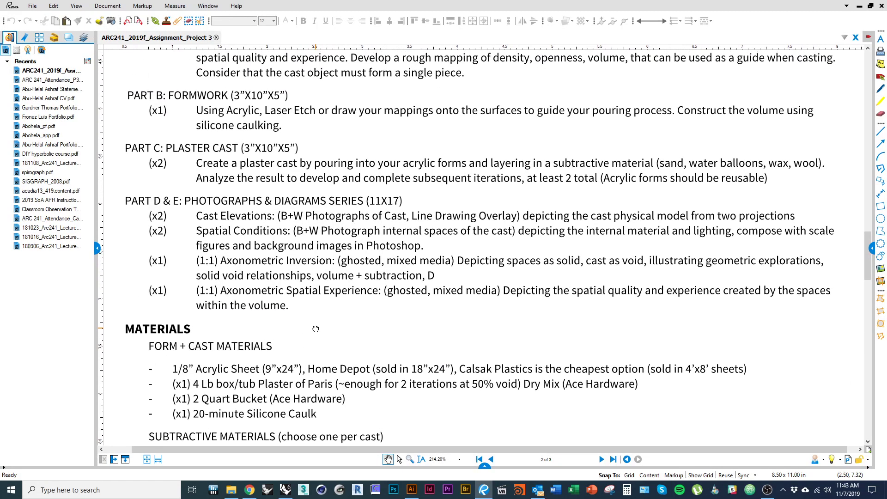
scroll(314, 136, up, 10)
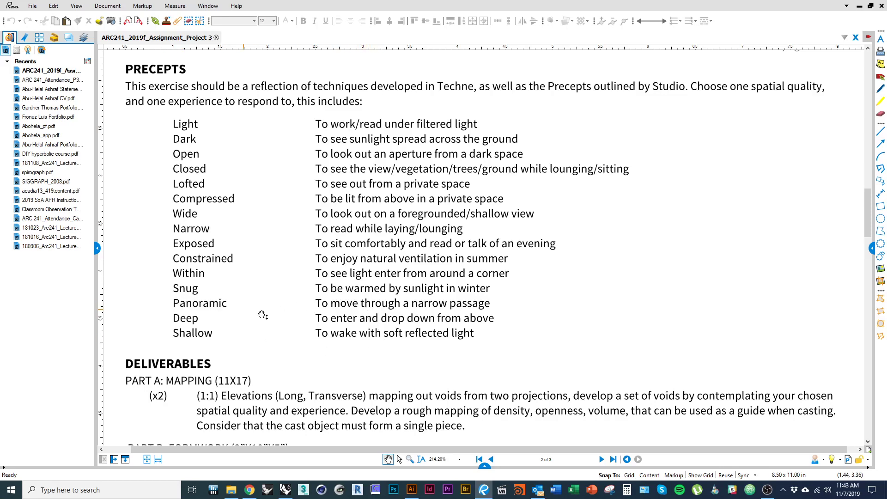
Switch back to Illustrator and draw a circle about 3.2 in across beside the artboard on the new top layer
key(alt+Tab)
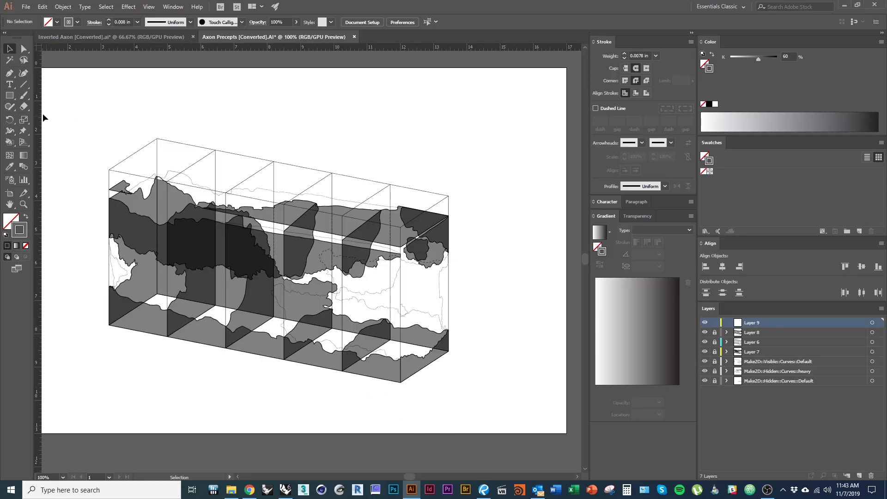
click(13, 99)
drag(13, 98, 50, 119)
drag(73, 322, 279, 345)
shift+drag(84, 255, 191, 300)
alt+scroll(90, 293, down, 1)
alt+scroll(91, 293, down, 1)
alt+scroll(129, 339, up, 1)
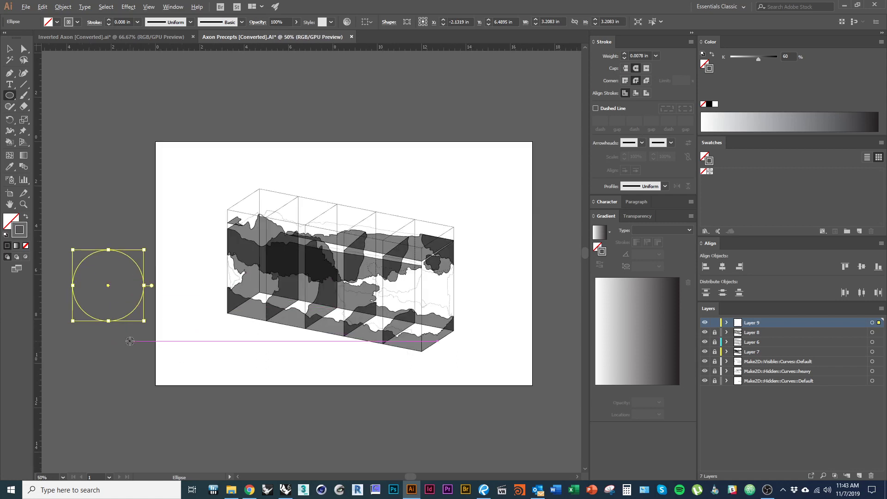
Move the circle to just below the front face of the axon, centred at about X 4.91 in, Y 10.26 in
key(v)
drag(126, 317, 198, 371)
alt+scroll(231, 389, up, 1)
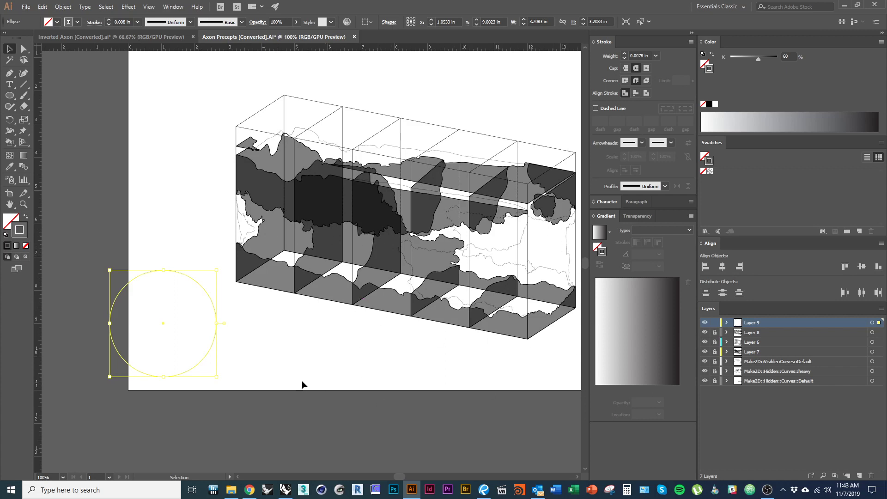
drag(302, 384, 271, 381)
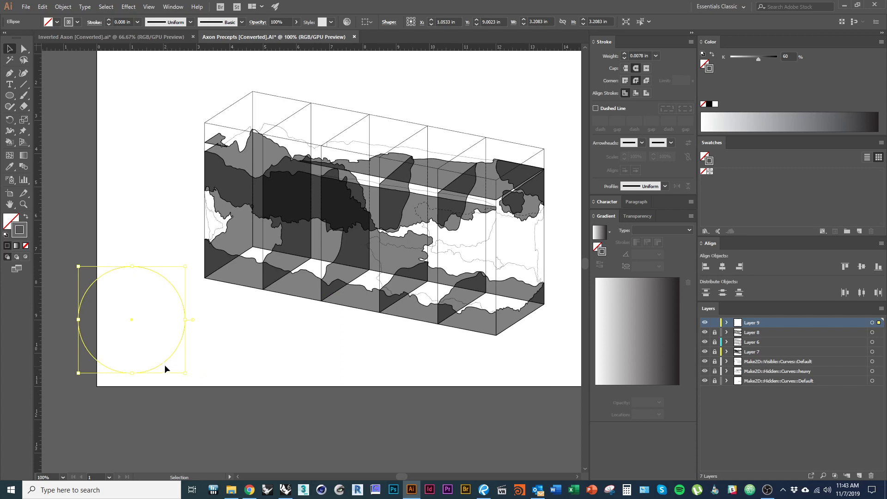
drag(165, 364, 293, 407)
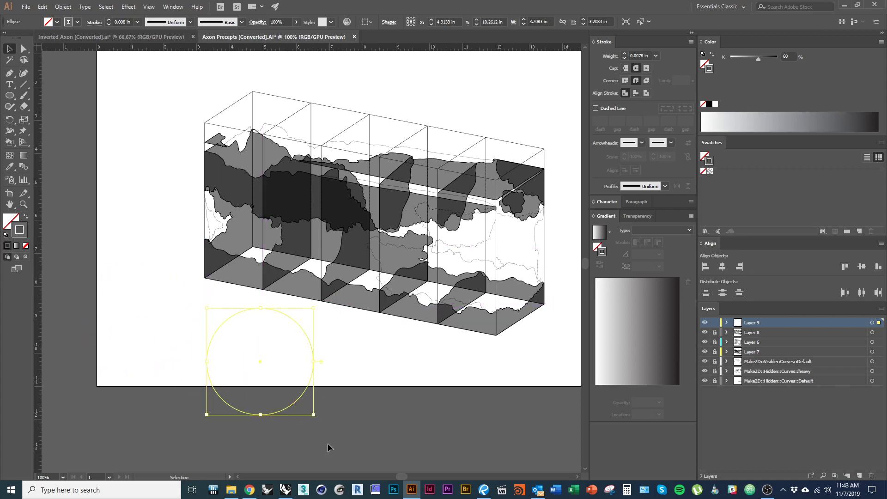
Shear the circle with a 43° shear angle along a custom -34° axis, using the preview, to match the axon's ground plane
right_click(292, 406)
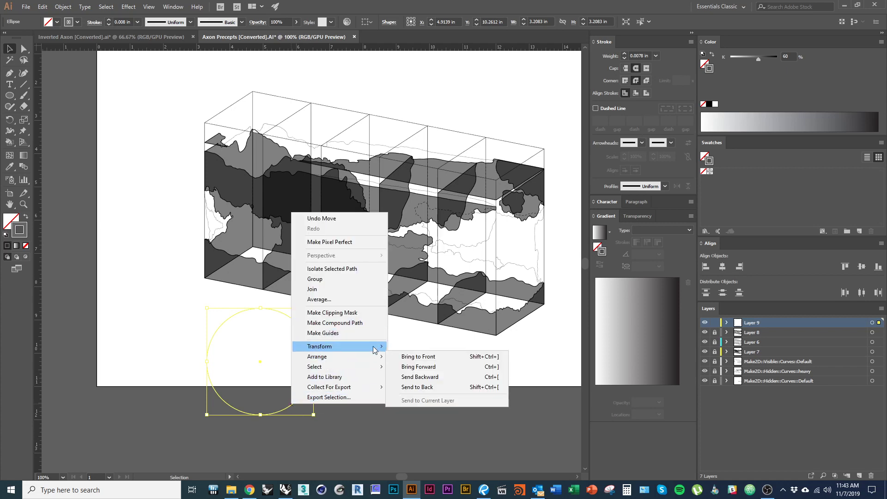
mouse_move(372, 345)
click(425, 408)
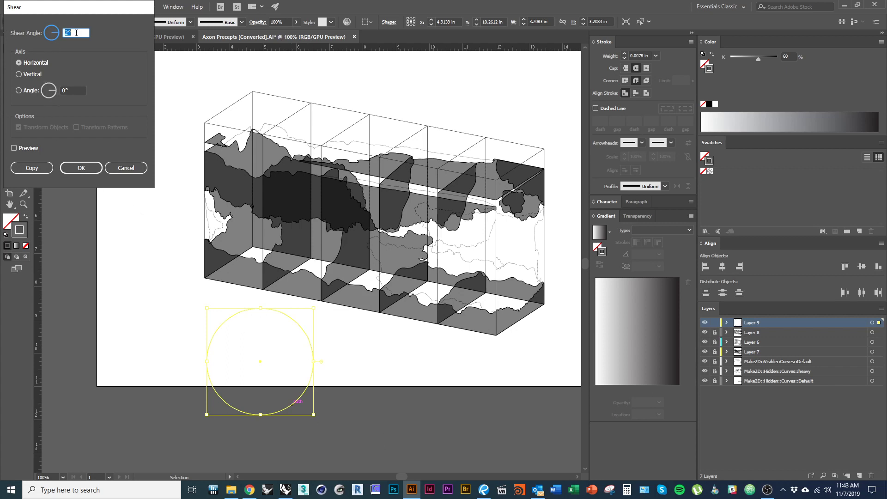
click(28, 148)
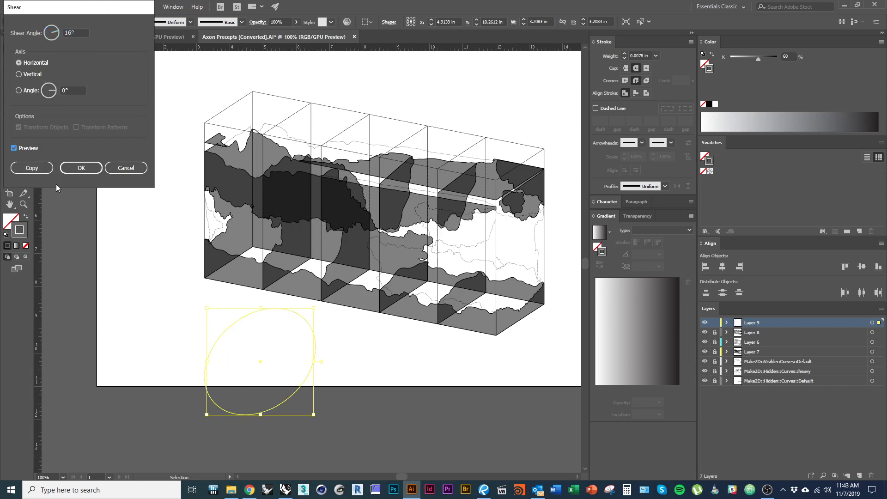
scroll(75, 90, up, 17)
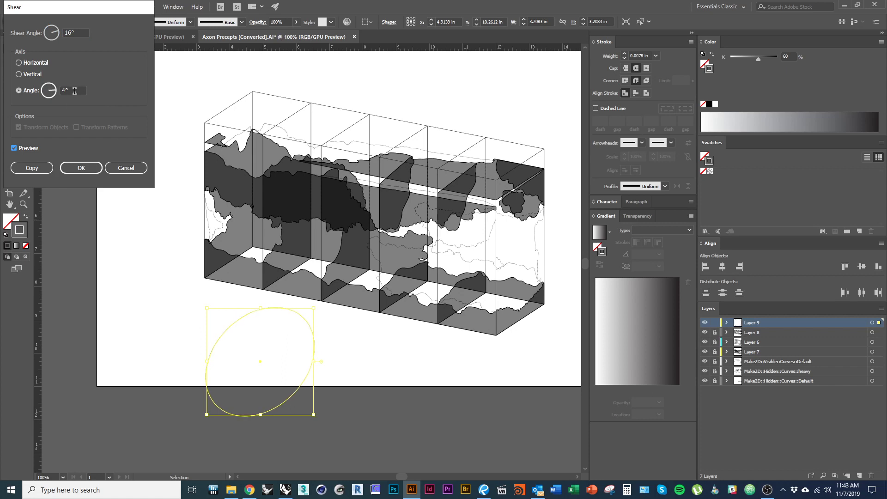
scroll(71, 91, down, 20)
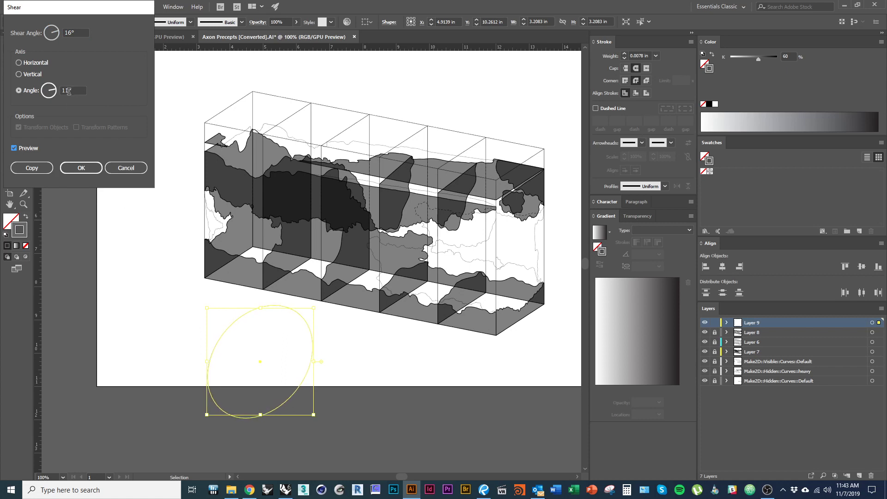
scroll(67, 91, down, 20)
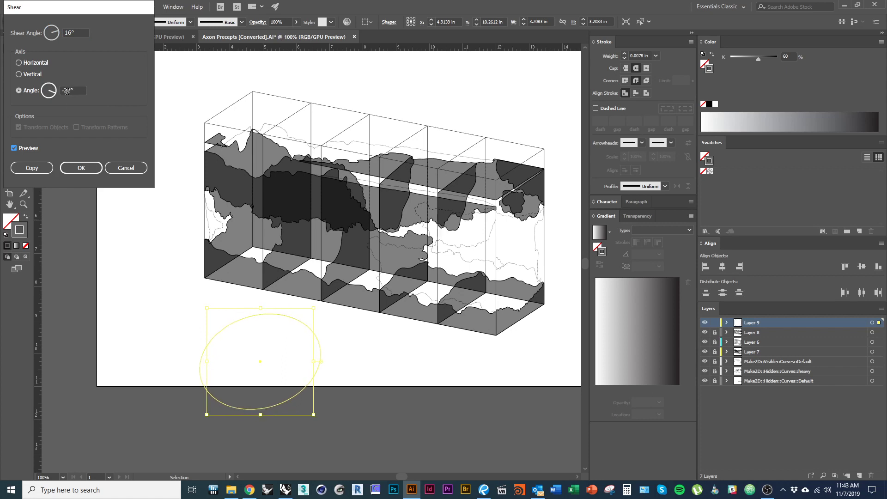
scroll(67, 91, up, 1)
scroll(79, 31, up, 15)
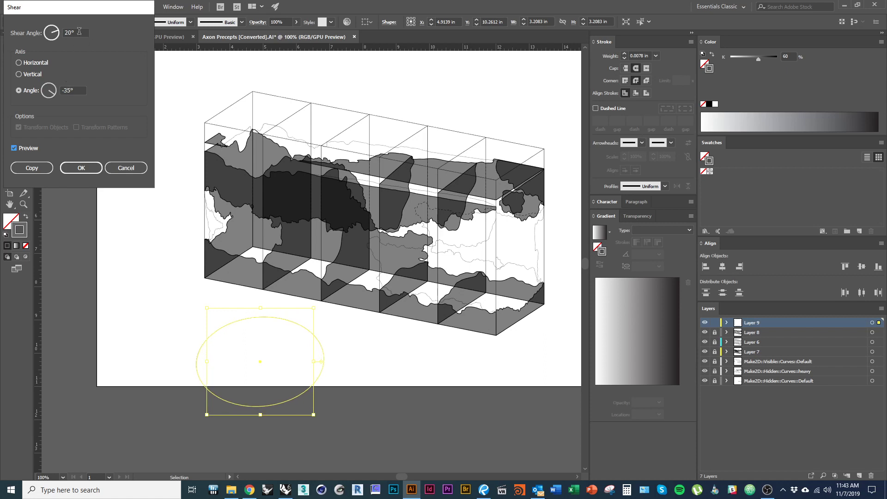
scroll(79, 31, up, 12)
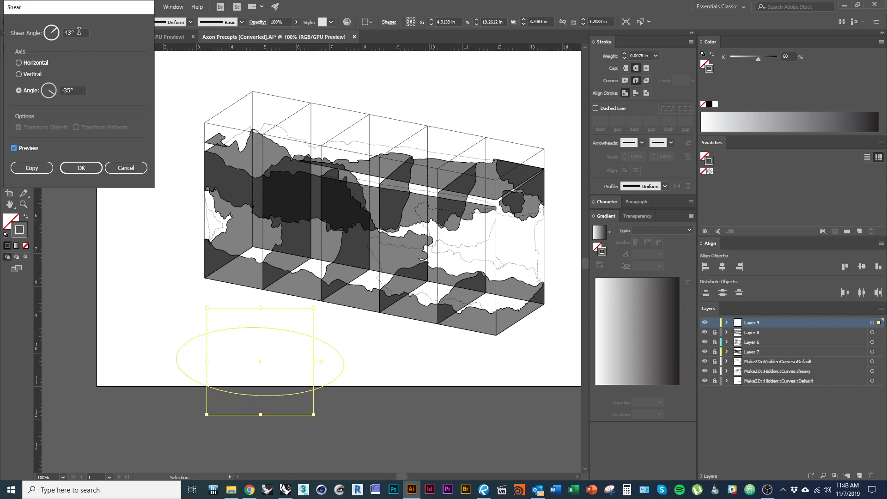
scroll(75, 86, up, 2)
scroll(77, 88, down, 1)
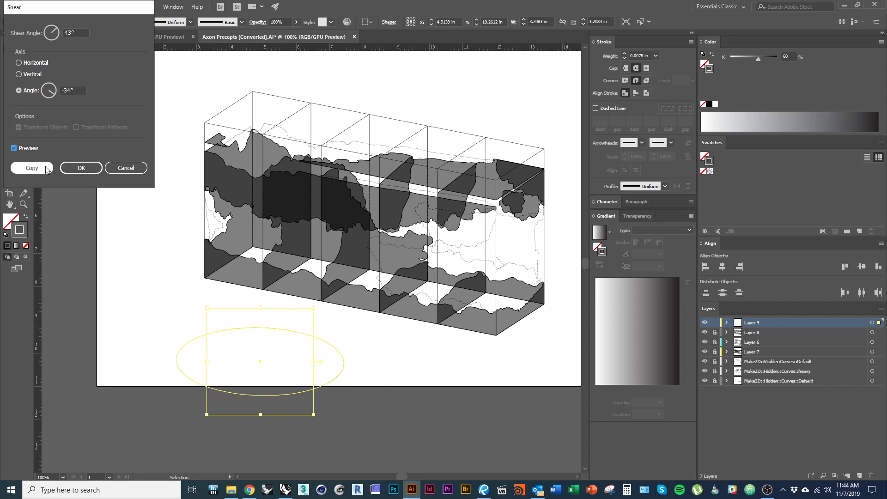
click(80, 167)
Move the sheared ellipse up onto the open floor area in the right half of the axon
mouse_move(288, 393)
mouse_down()
mouse_move(508, 307)
mouse_move(376, 302)
mouse_move(384, 286)
mouse_move(373, 277)
mouse_up()
alt+scroll(484, 301, up, 1)
alt+scroll(376, 300, down, 1)
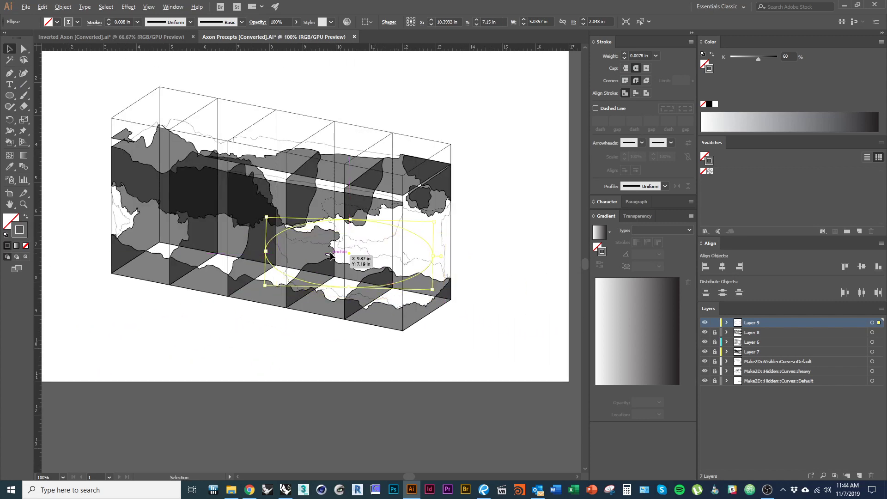
alt+scroll(342, 258, up, 1)
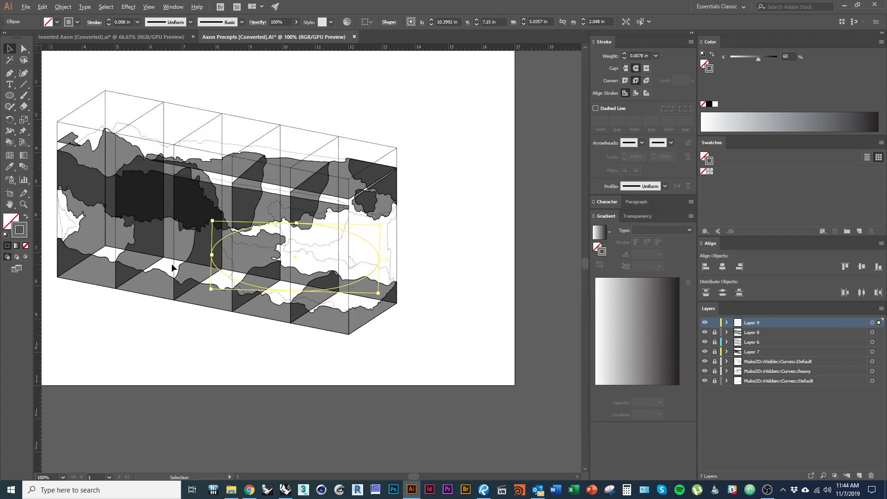
alt+scroll(170, 264, down, 1)
Enlarge the ellipse to about 8.55 in by 3.48 in and reposition it around the axon's right half at about X 10.75 in, Y 7.50 in
alt+drag(380, 295, 436, 318)
drag(415, 290, 425, 307)
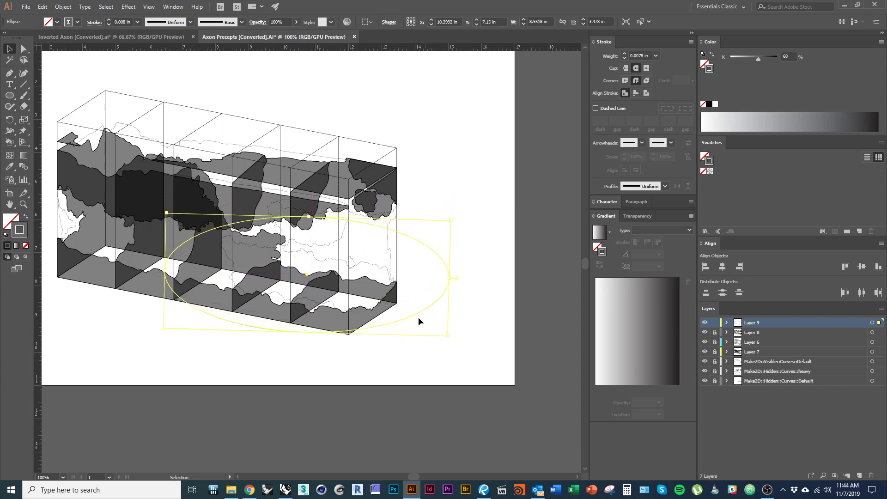
drag(342, 293, 372, 316)
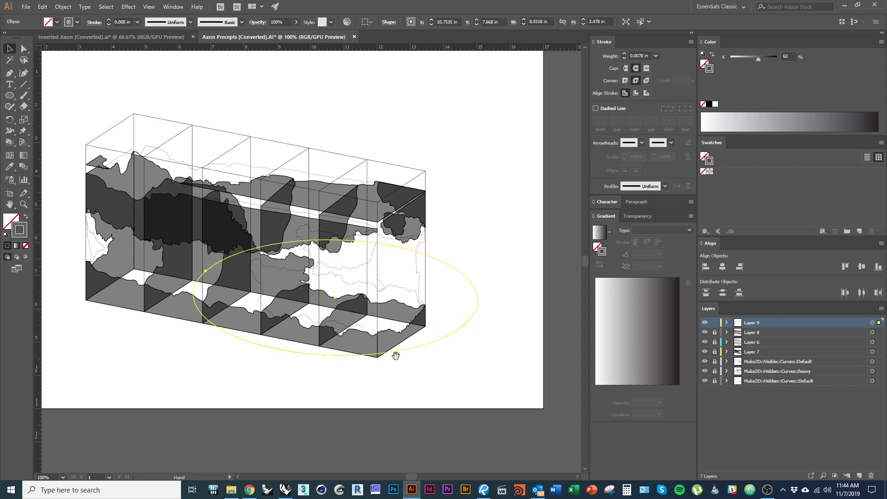
alt+scroll(396, 356, up, 2)
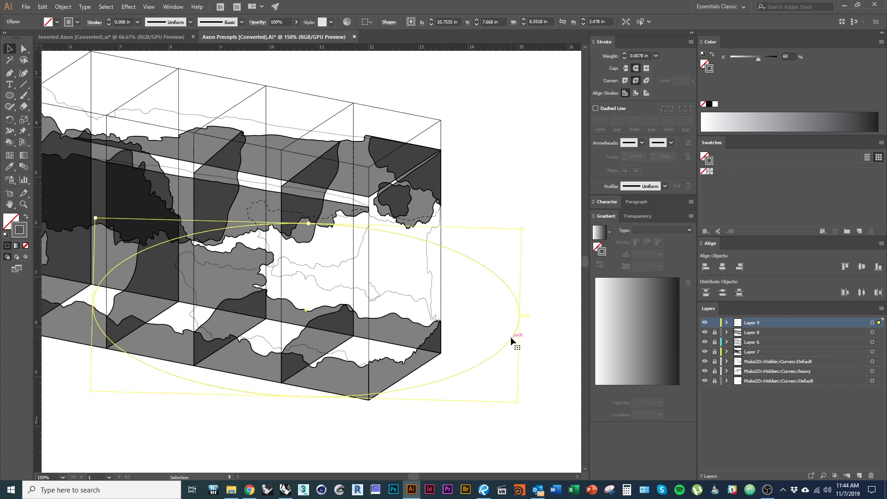
drag(510, 338, 510, 329)
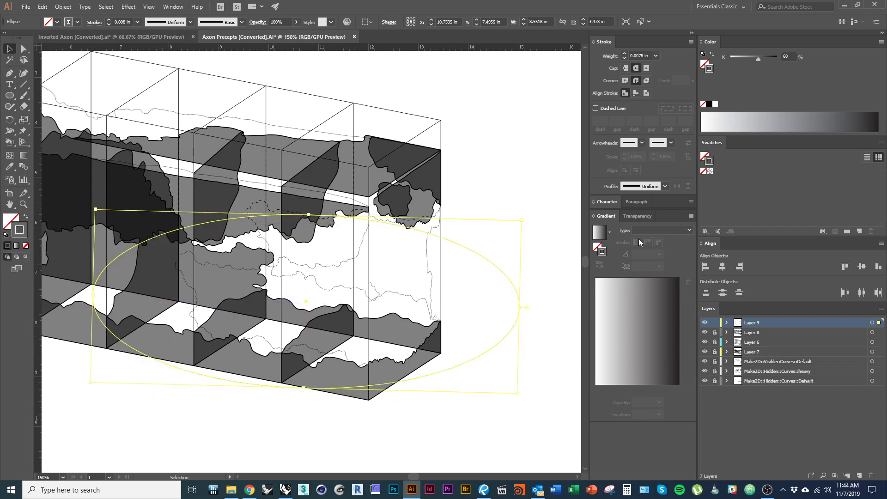
Set the ellipse's stroke to dark red in HSB mode, about H 10, S 100, B 68, and save the colour as a swatch
click(881, 42)
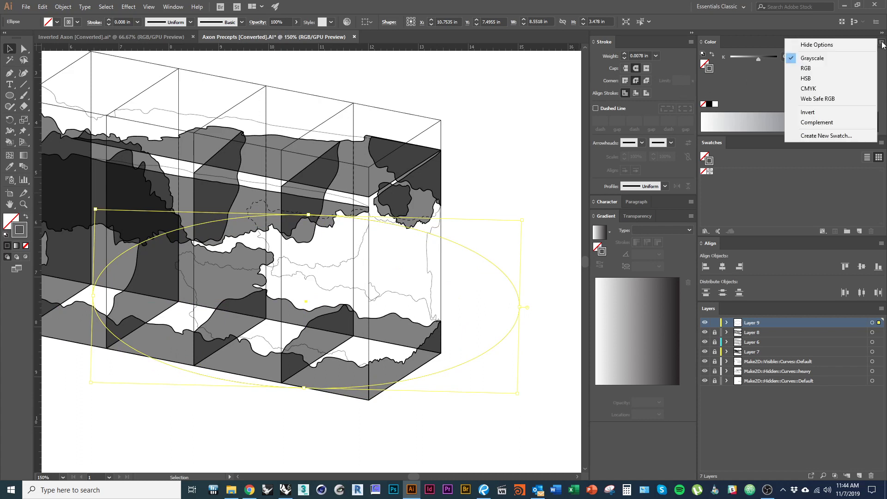
click(829, 78)
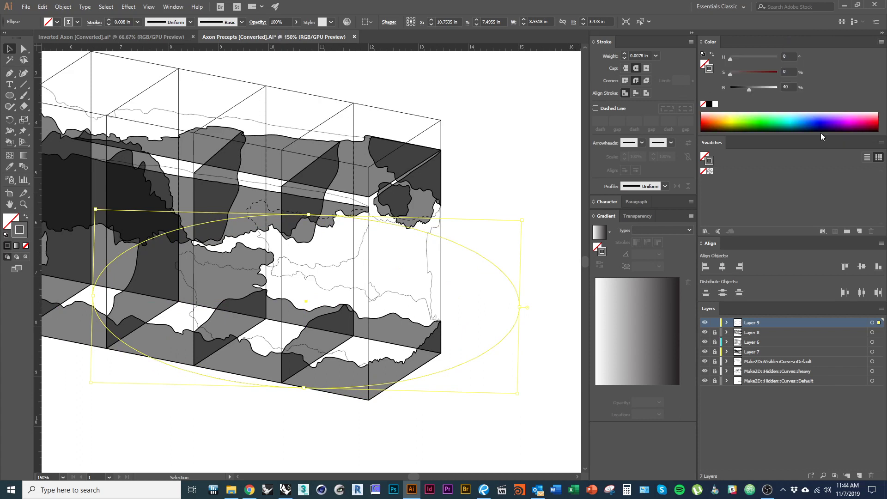
mouse_move(727, 119)
mouse_down()
mouse_move(711, 115)
mouse_move(706, 126)
mouse_up()
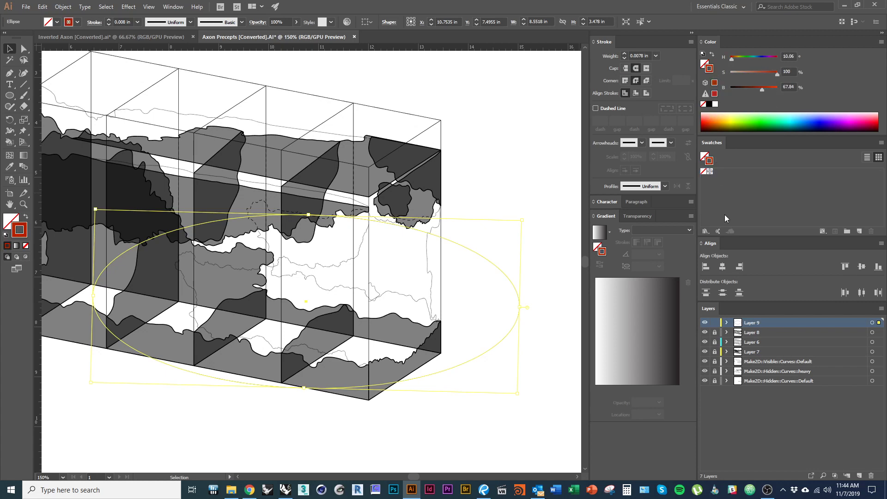
drag(710, 74, 719, 215)
click(505, 222)
scroll(460, 323, down, 1)
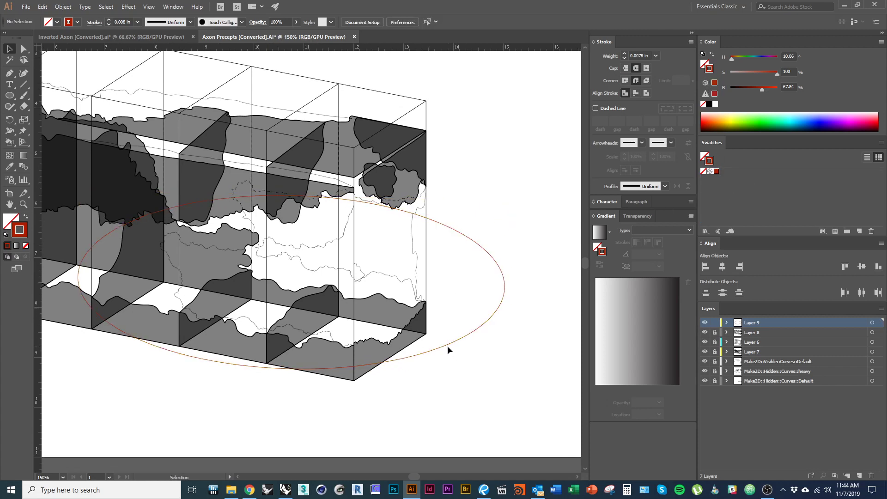
click(464, 364)
scroll(407, 365, left, 1)
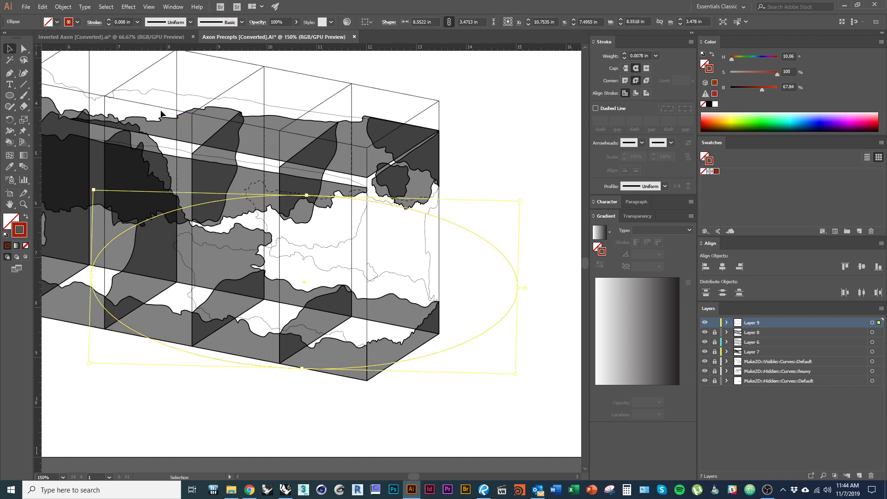
key(c)
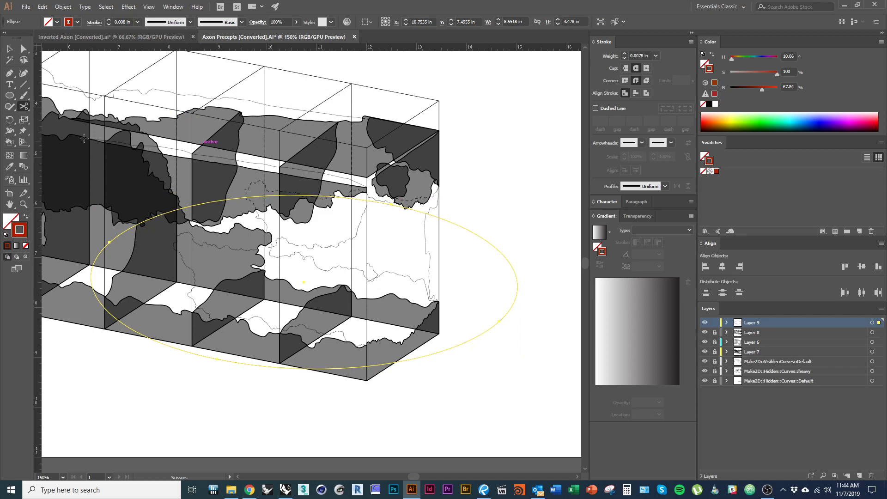
key(v)
click(24, 108)
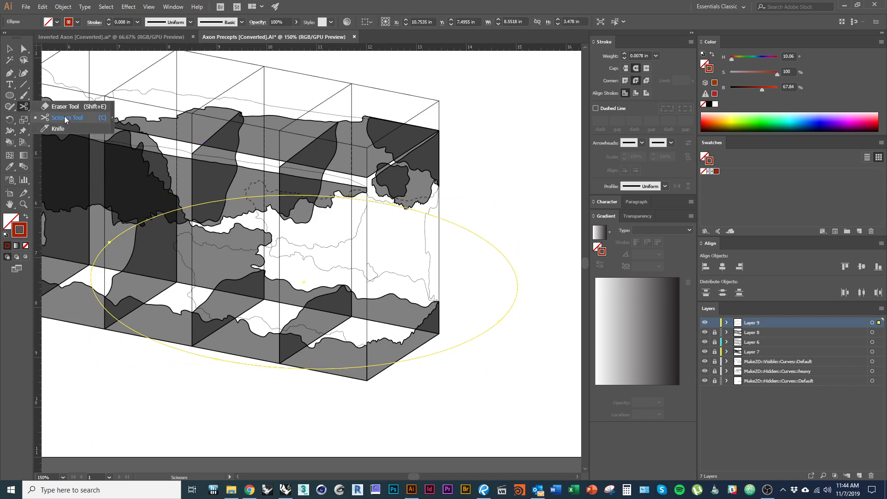
click(97, 121)
alt+scroll(360, 209, up, 2)
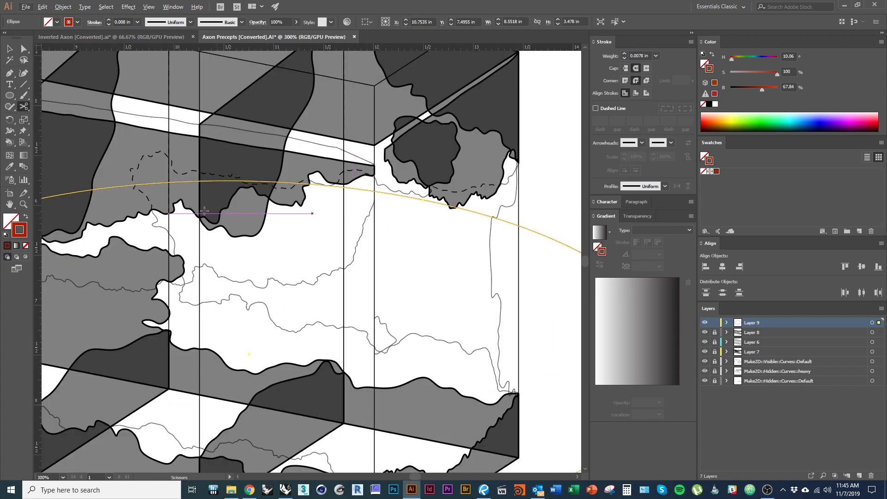
drag(280, 239, 417, 212)
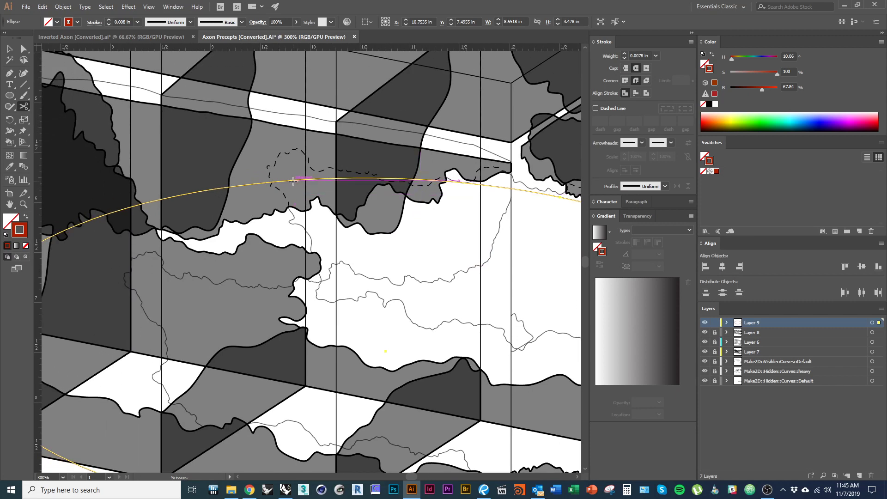
scroll(235, 214, down, 1)
alt+scroll(193, 216, down, 2)
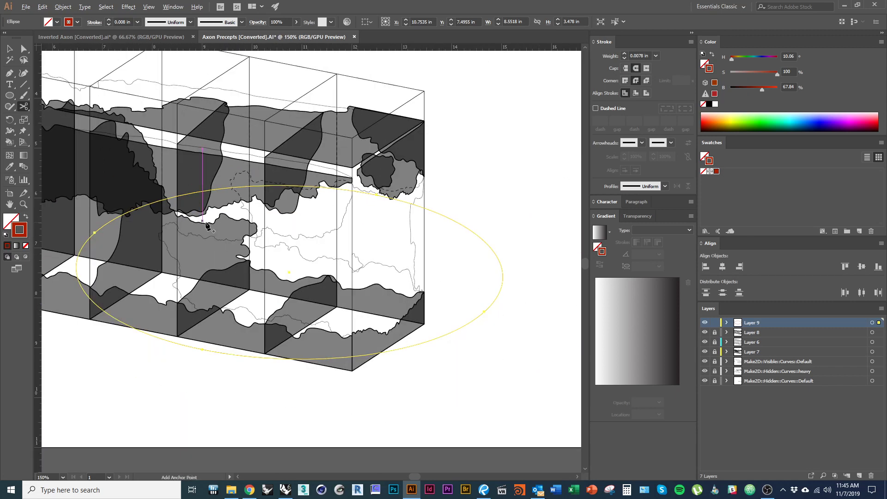
key(v)
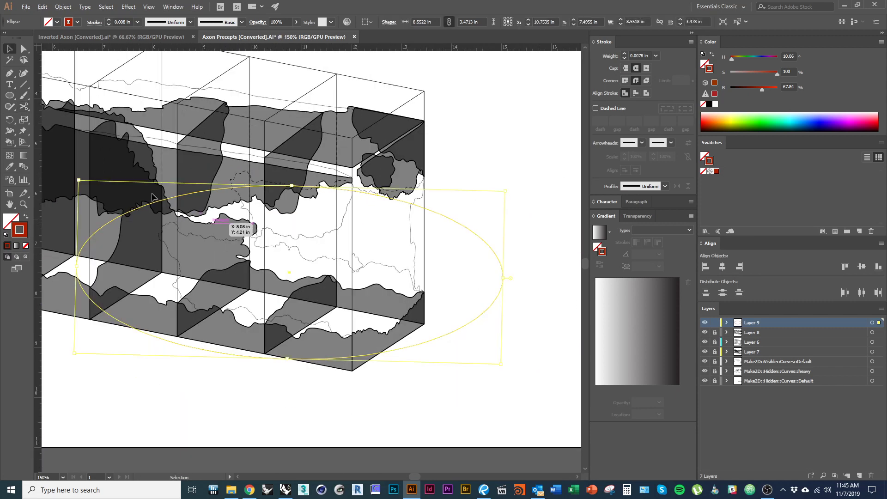
Draw a straight line from the ellipse's upper arc near the dashed outline to its centre, about 1.07 in wide and 1.69 in high
click(24, 85)
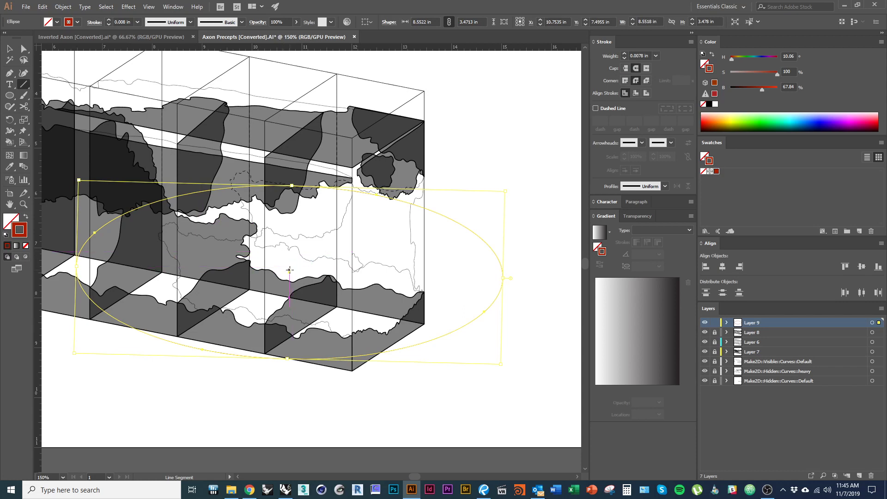
alt+scroll(289, 272, up, 2)
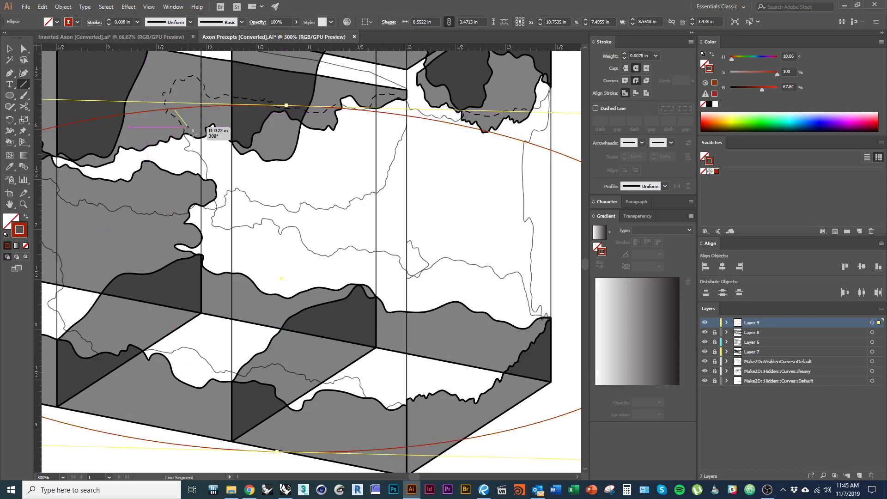
drag(174, 109, 279, 278)
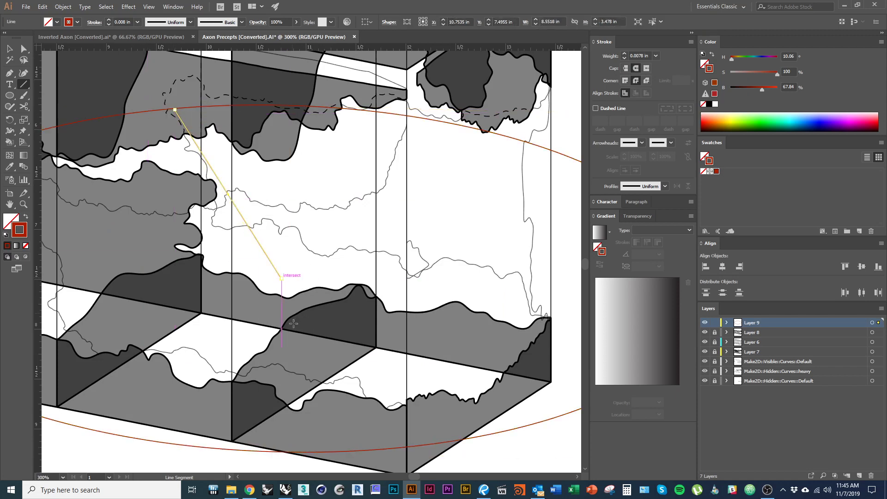
alt+scroll(230, 271, down, 2)
drag(229, 265, 346, 269)
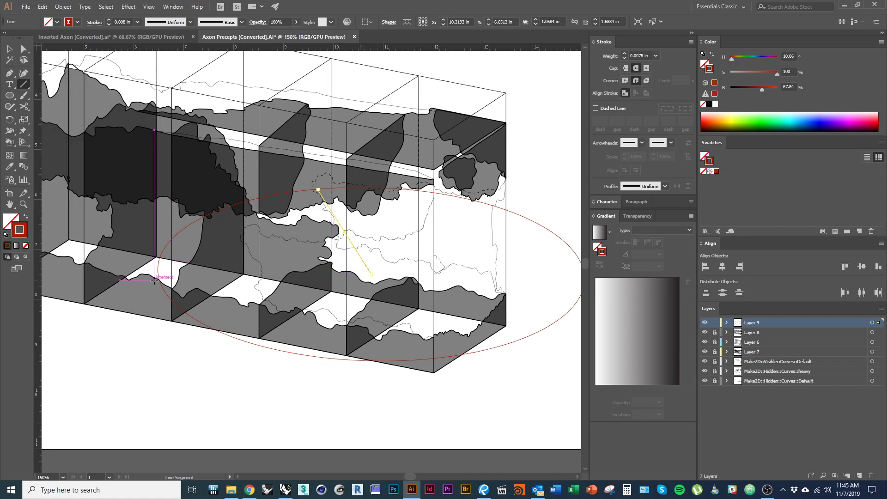
Draw a nearly horizontal line from the ellipse's left edge to its centre, about 4.28 in wide and 0.11 in high
drag(158, 267, 408, 299)
alt+scroll(334, 284, down, 1)
alt+scroll(405, 298, up, 1)
drag(309, 312, 325, 314)
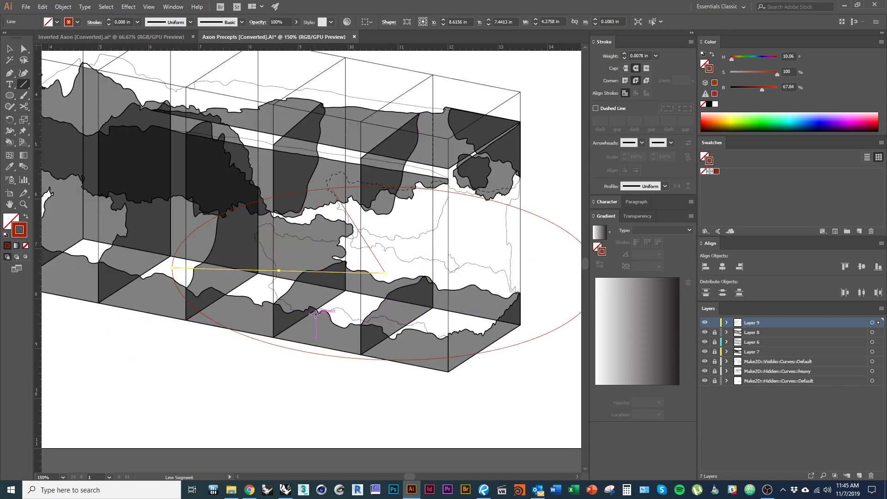
Extend the upper radial line's outer end to meet the ellipse's arc, making it about 1.08 in wide and 1.70 in high
key(v)
alt+scroll(329, 190, up, 4)
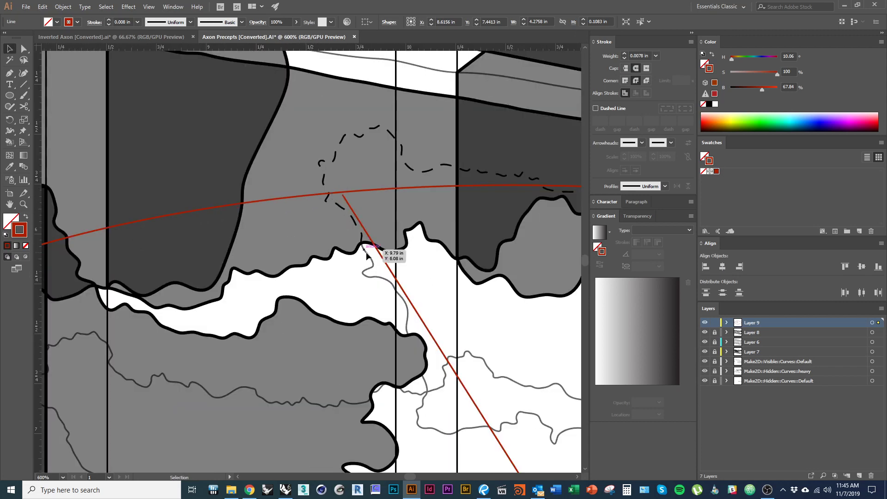
click(408, 293)
alt+scroll(326, 200, up, 4)
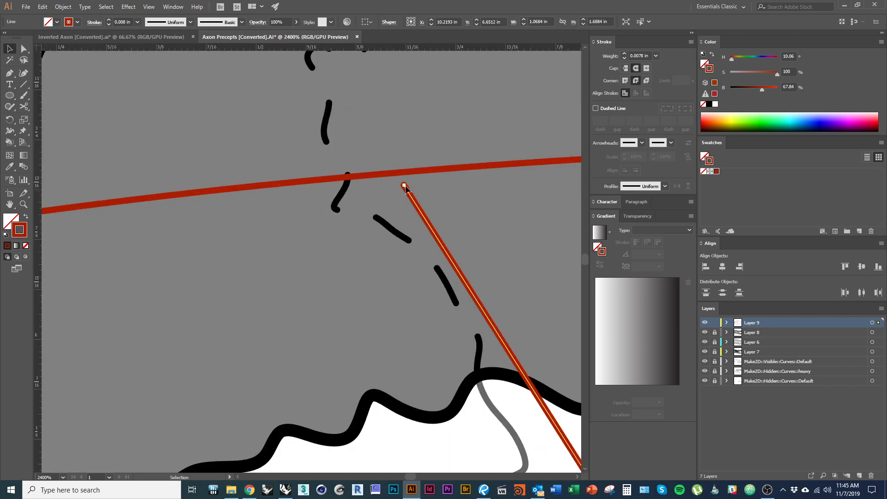
drag(404, 187, 395, 173)
alt+scroll(322, 196, down, 4)
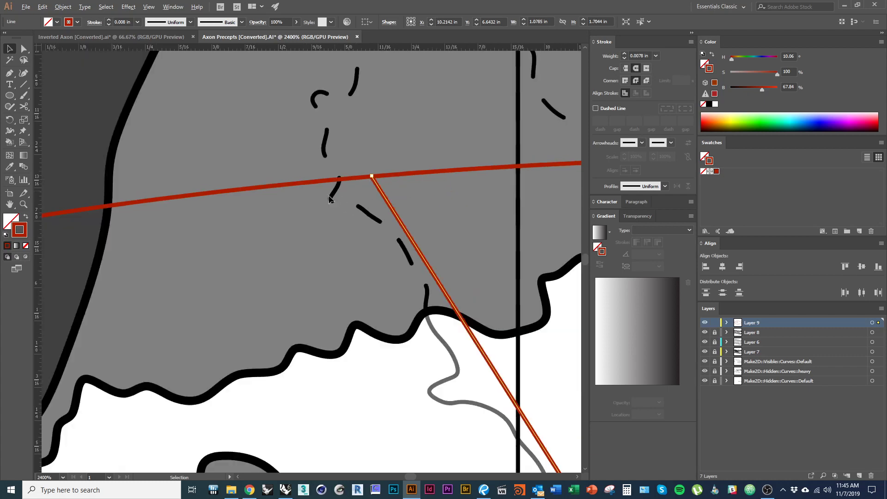
drag(395, 312, 260, 133)
alt+scroll(427, 361, up, 5)
alt+scroll(398, 328, down, 6)
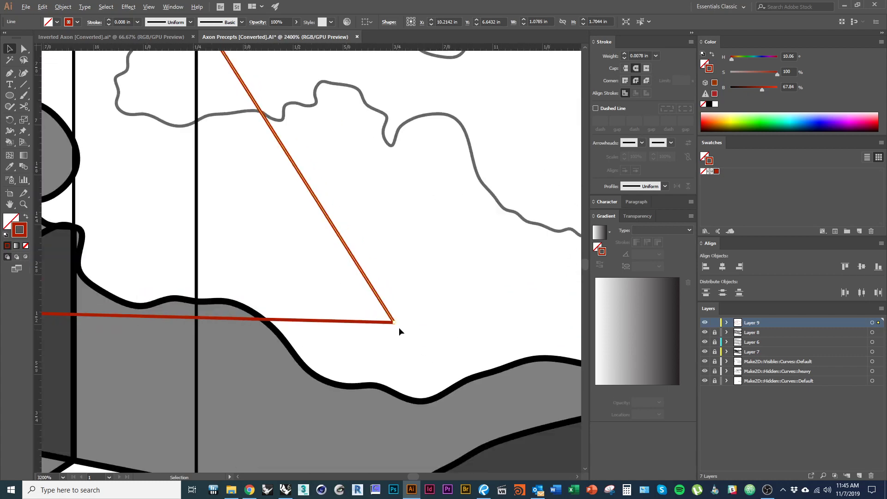
alt+scroll(326, 311, down, 3)
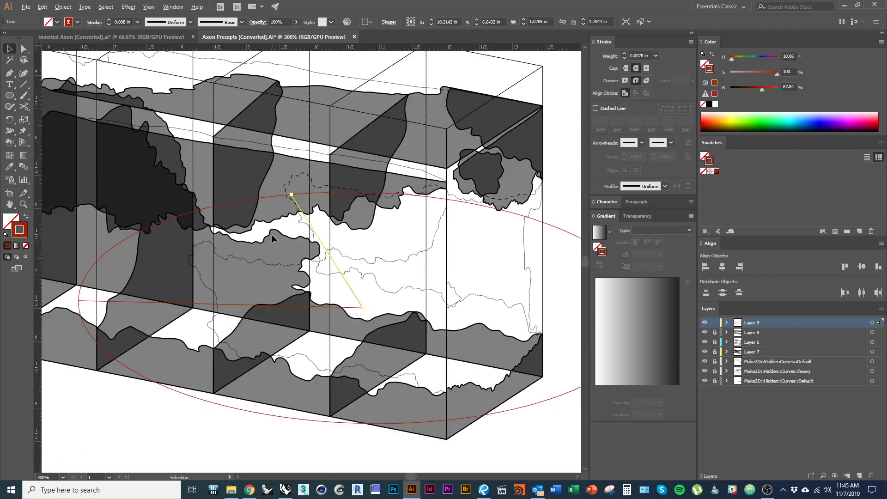
Select the ellipse together with its two radial lines
drag(318, 294, 342, 291)
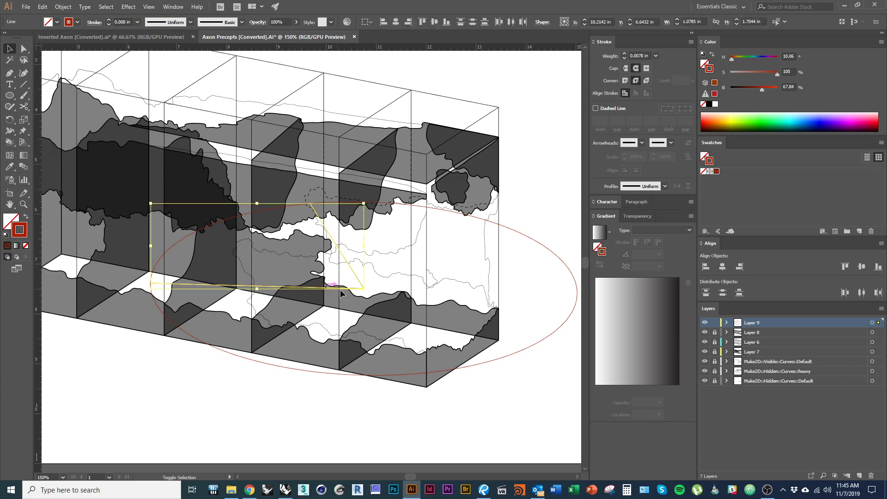
shift+click(342, 287)
shift+click(400, 378)
alt+scroll(406, 376, down, 2)
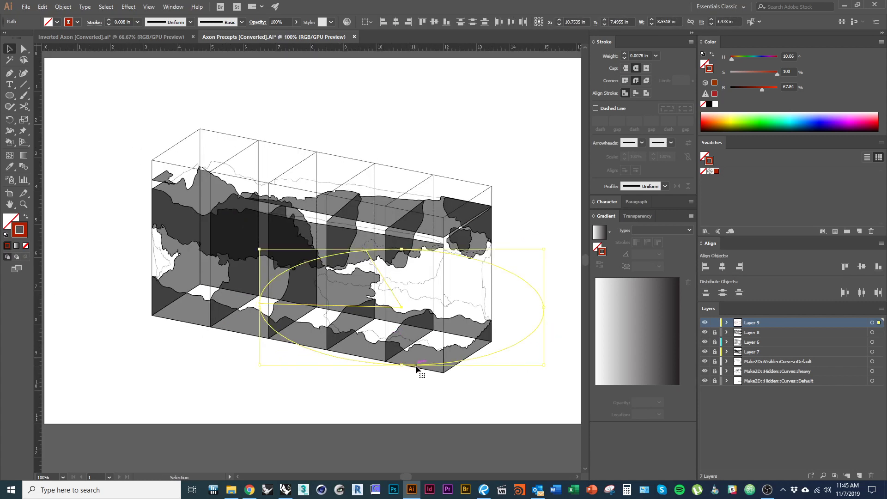
Try to duplicate the ellipse and its radial lines towards the left half of the axon
alt+shift+drag(415, 366, 262, 324)
alt+scroll(346, 347, up, 1)
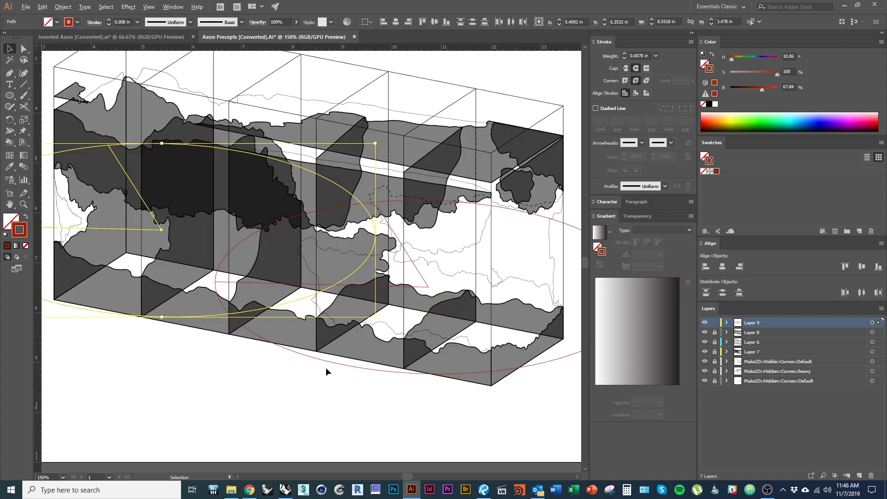
alt+scroll(289, 326, down, 1)
key(ctrl+z)
key(ctrl+z)
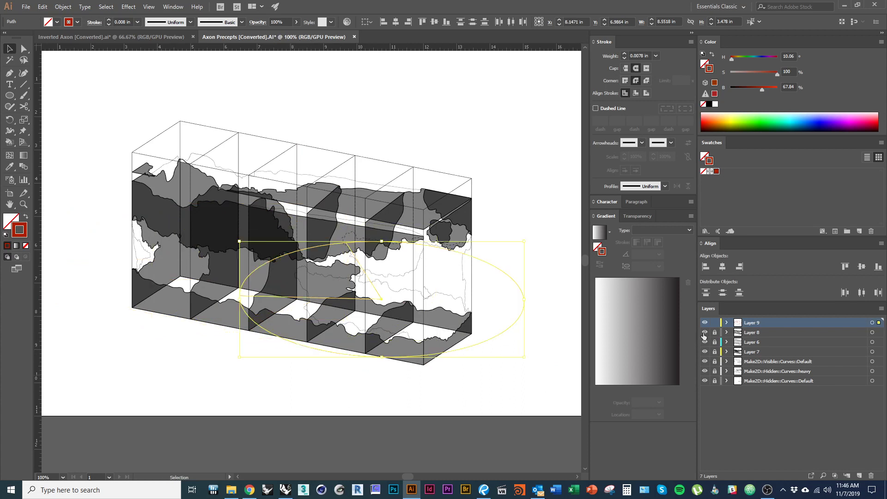
Hide all layers except Layer 9, duplicate the ellipse and lines to about X 8.50 in, Y 6.93 in, and repeat the transformation once
drag(705, 380, 705, 380)
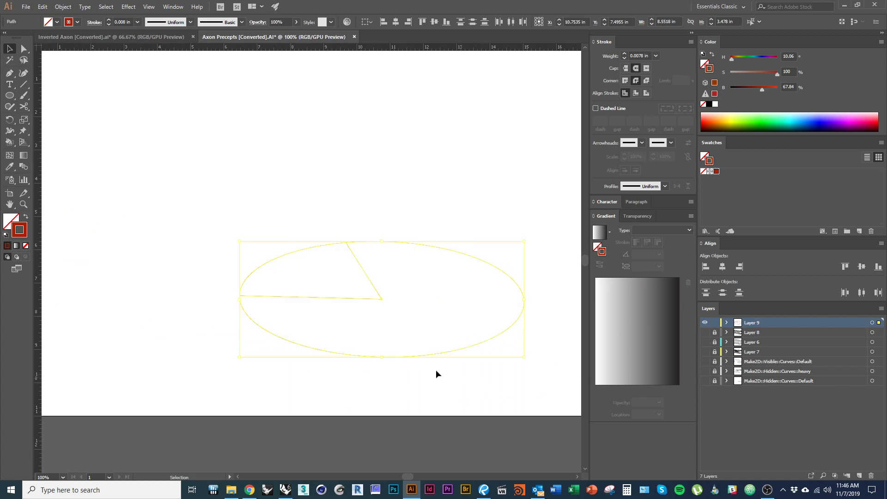
alt+drag(439, 350, 364, 337)
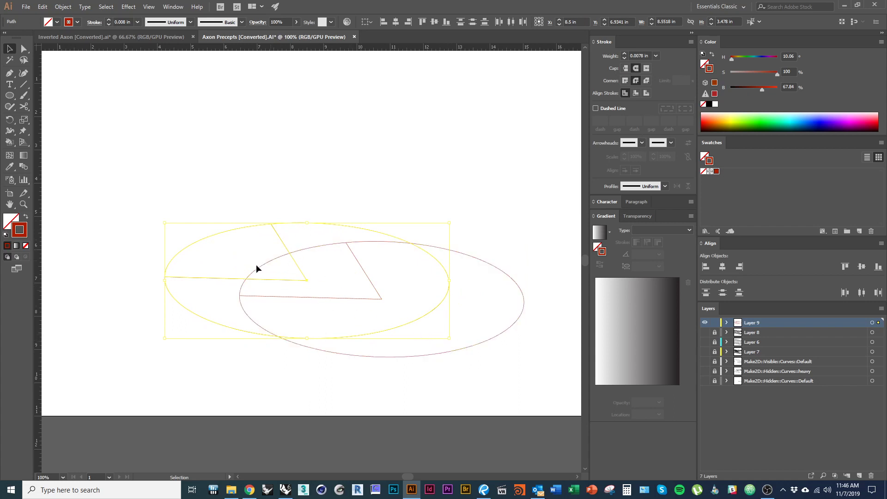
right_click(245, 171)
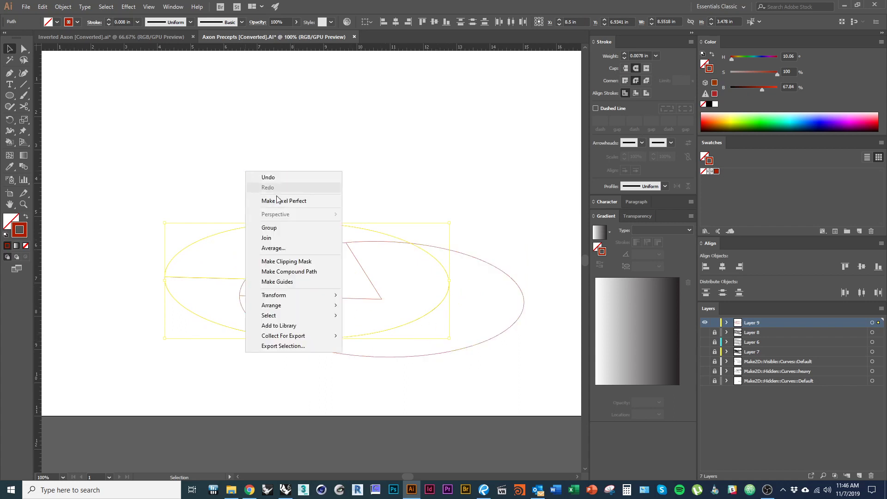
mouse_move(303, 299)
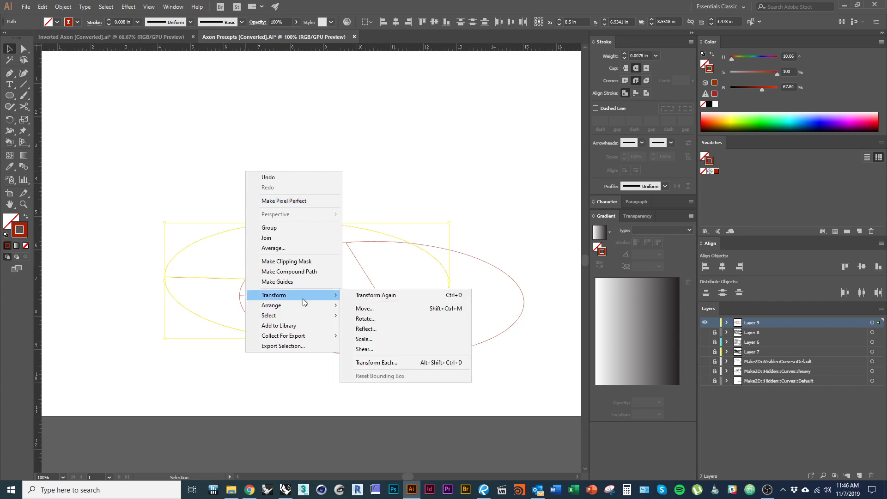
click(370, 296)
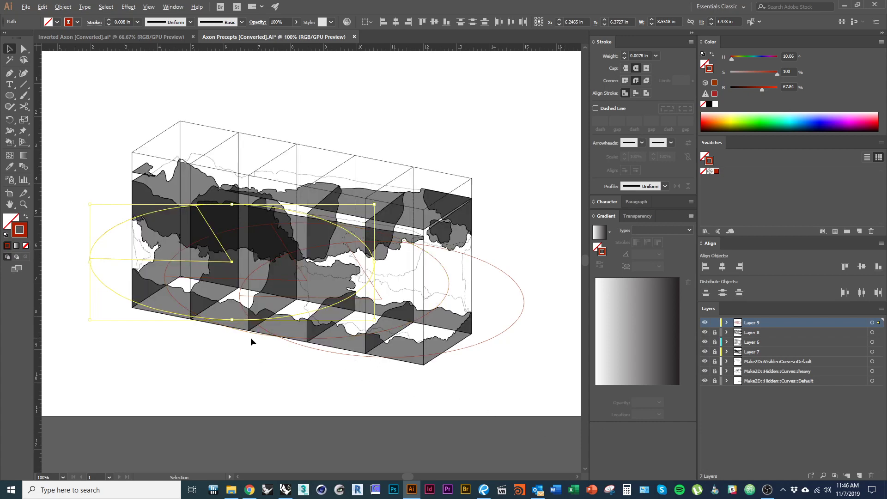
alt+scroll(214, 301, up, 1)
drag(214, 300, 247, 323)
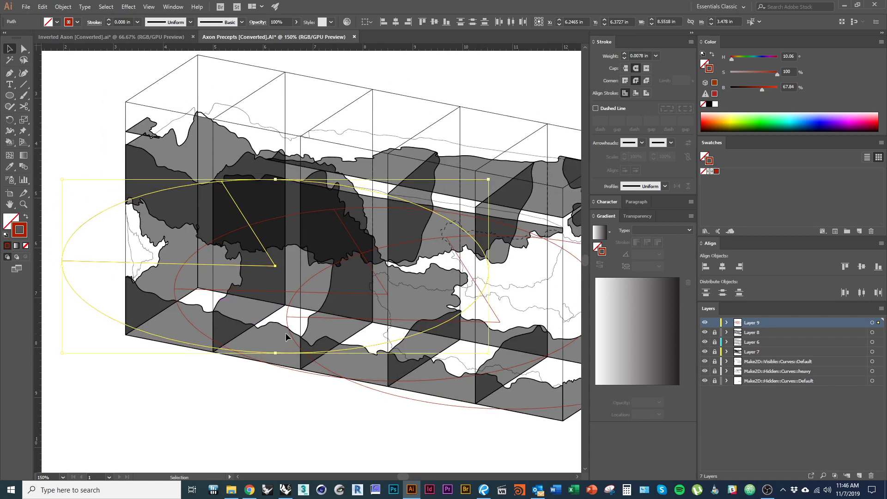
Undo the two duplicates of the ellipse and lines, and show all layers
key(ctrl+z)
key(ctrl+z)
key(ctrl+z)
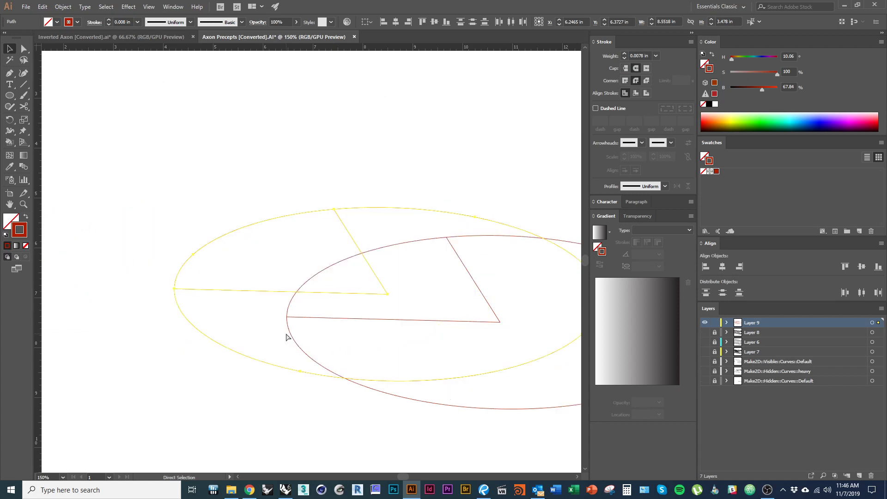
alt+click(704, 381)
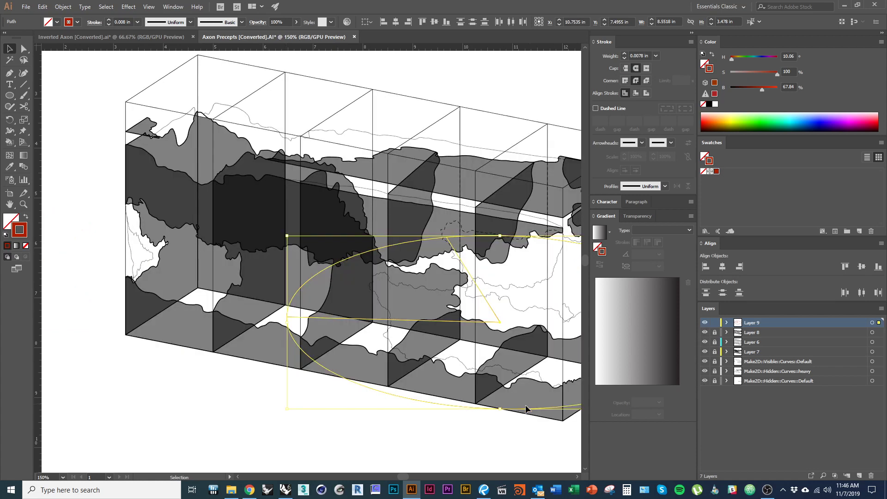
Duplicate the ellipse and lines to about X 7.68 in, Y 7.07 in, and repeat the transformation for a third set further left
drag(466, 406, 312, 396)
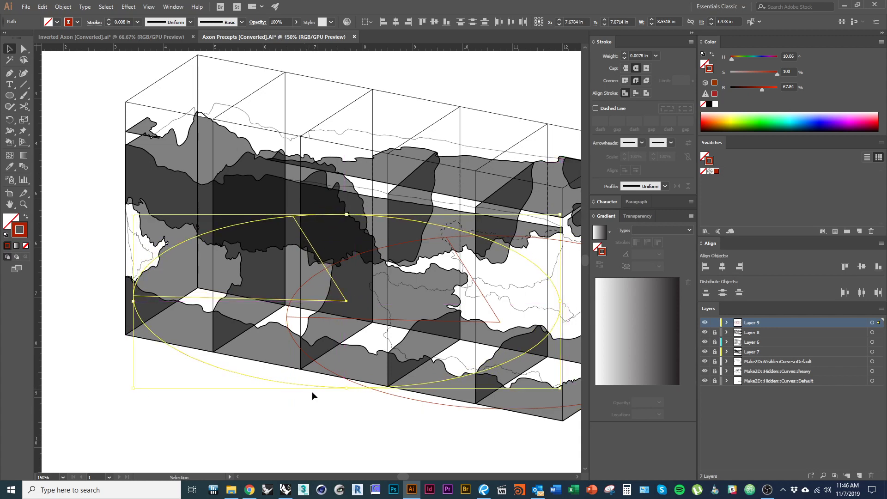
right_click(267, 372)
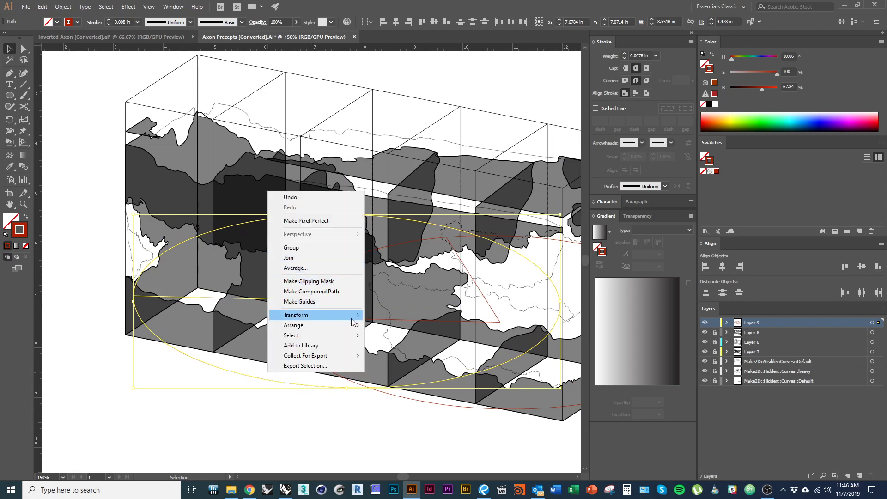
mouse_move(352, 318)
click(396, 316)
alt+scroll(245, 370, down, 1)
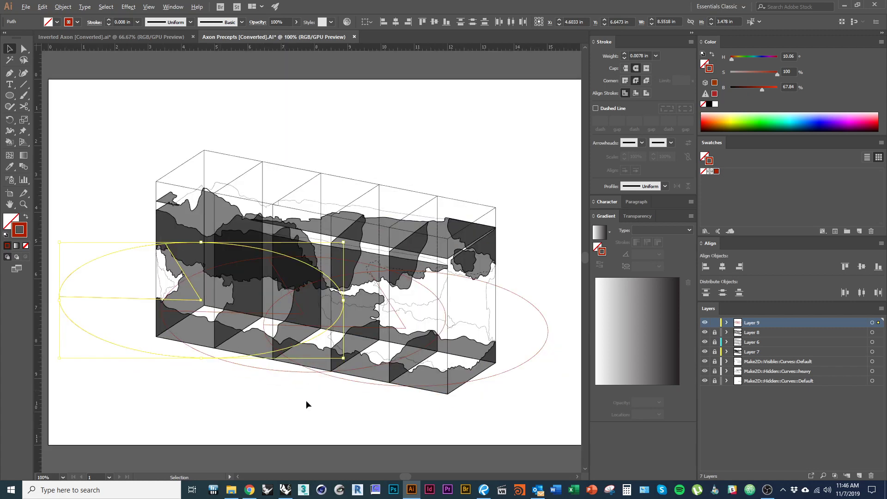
drag(455, 440, 471, 430)
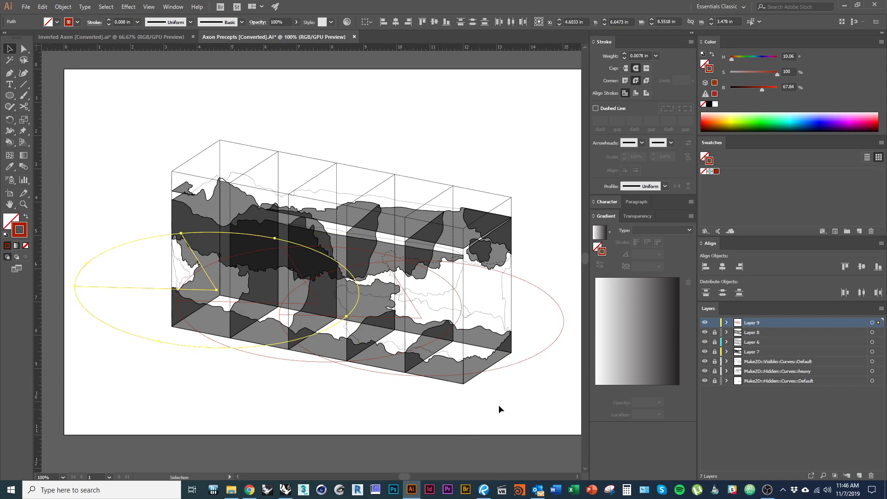
Swing the middle ellipse's upper radial line to end on its lower-right arc, about 3.38 in wide and 1.14 in high
alt+scroll(405, 386, up, 1)
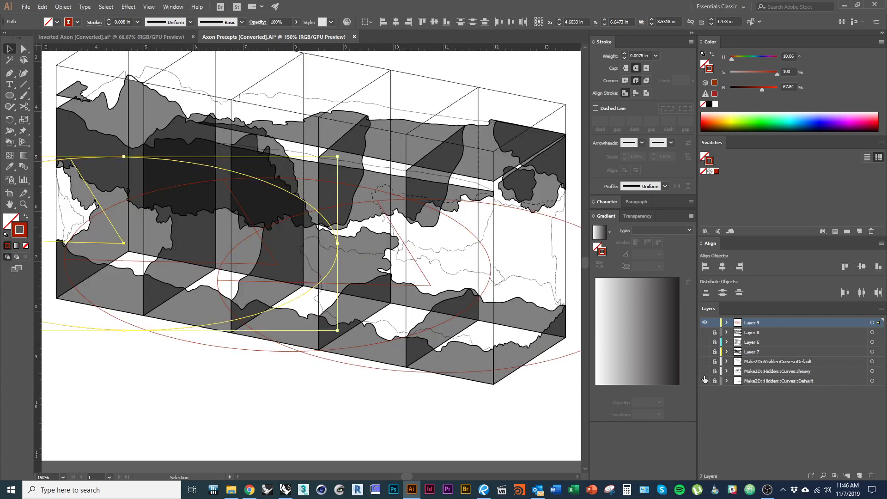
click(414, 395)
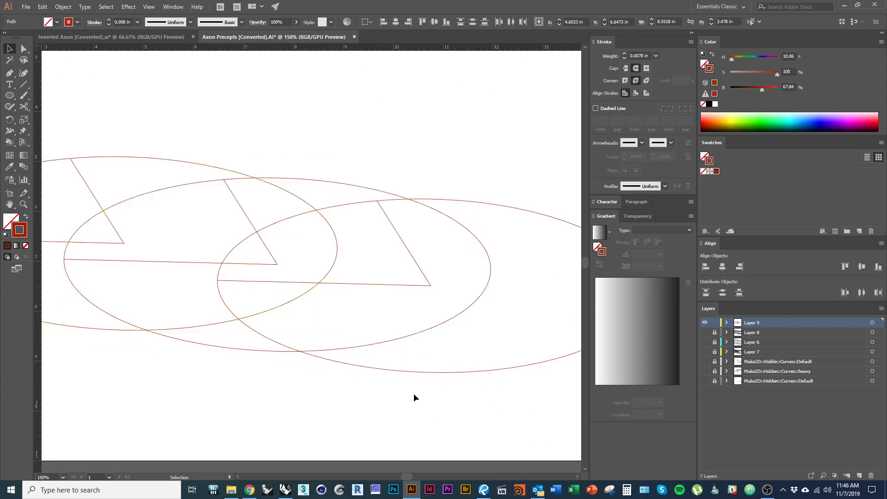
click(263, 265)
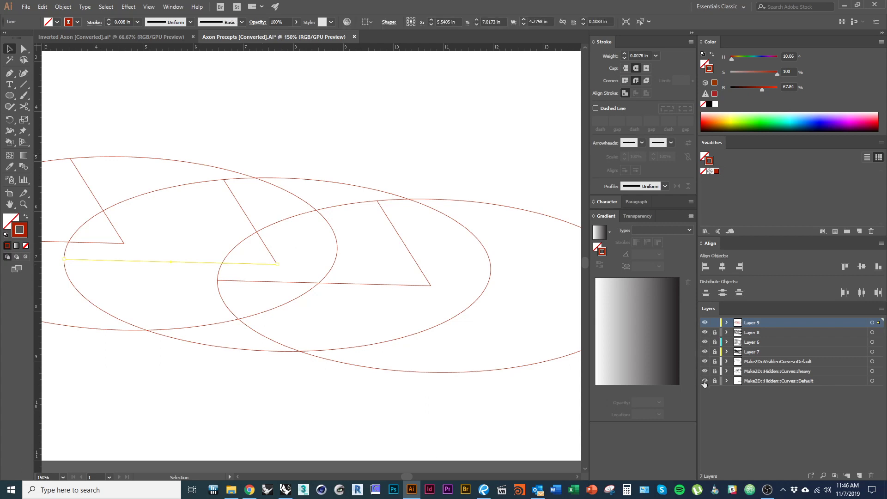
click(704, 382)
drag(63, 259, 446, 320)
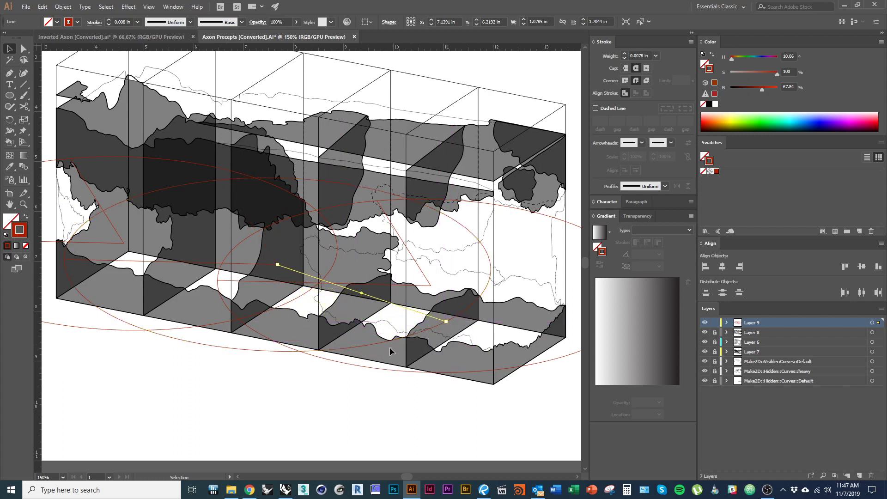
Move the left ellipse's upper radial line end further left along the arc, and swing its horizontal line to the lower-right arc, about 2.82 by 1.37 in
drag(252, 308, 383, 336)
click(248, 259)
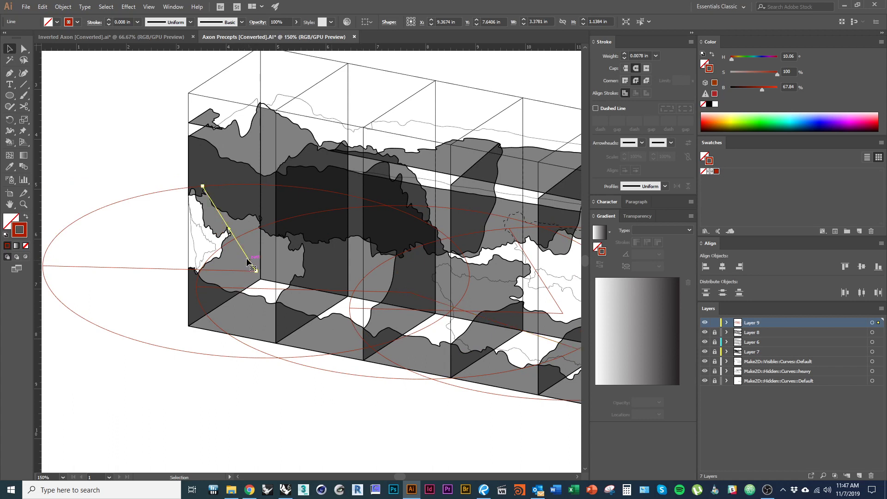
drag(204, 187, 182, 273)
drag(122, 260, 473, 333)
key(ctrl+minus)
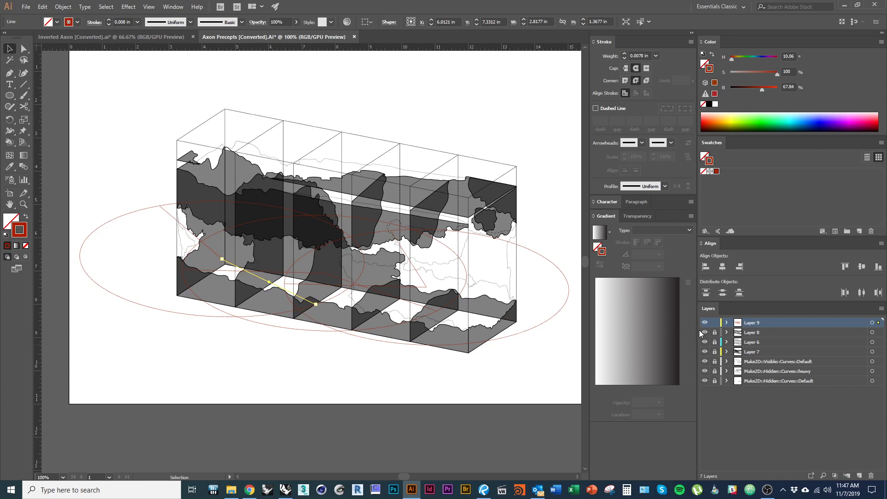
Show only Layer 9 and cut the right ellipse with Scissors where its upper radial line meets the arc
click(461, 385)
drag(446, 352, 387, 353)
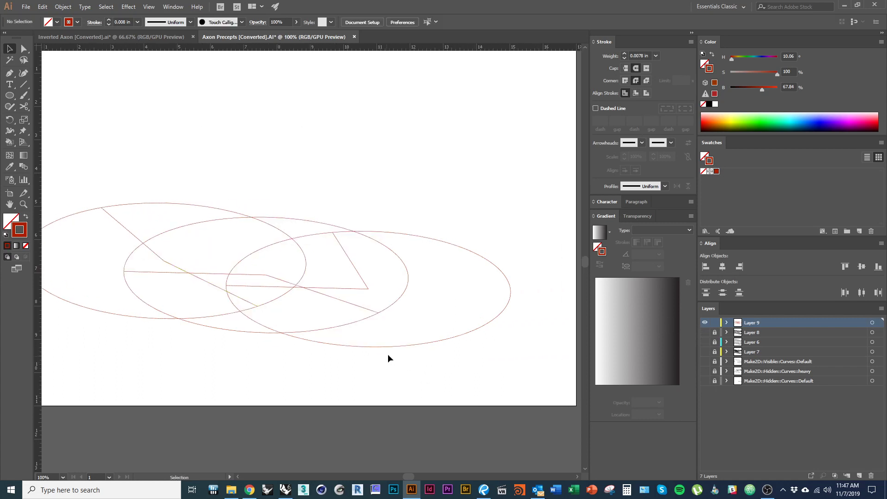
click(391, 347)
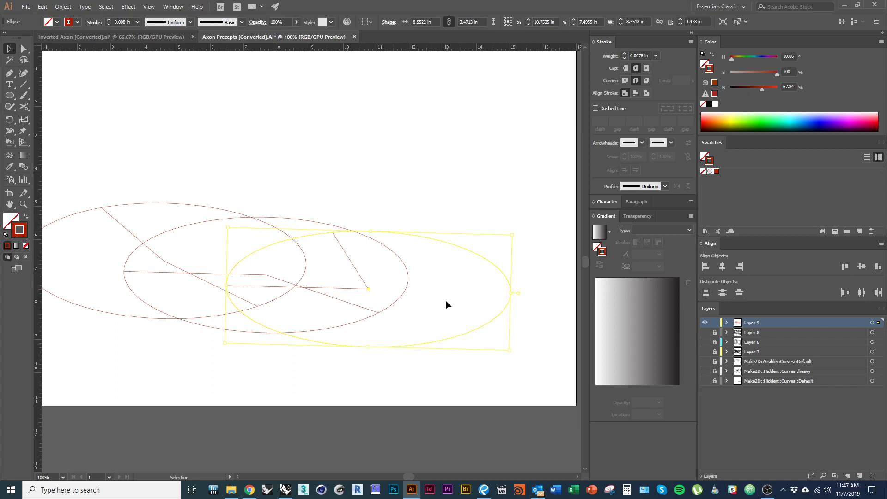
key(c)
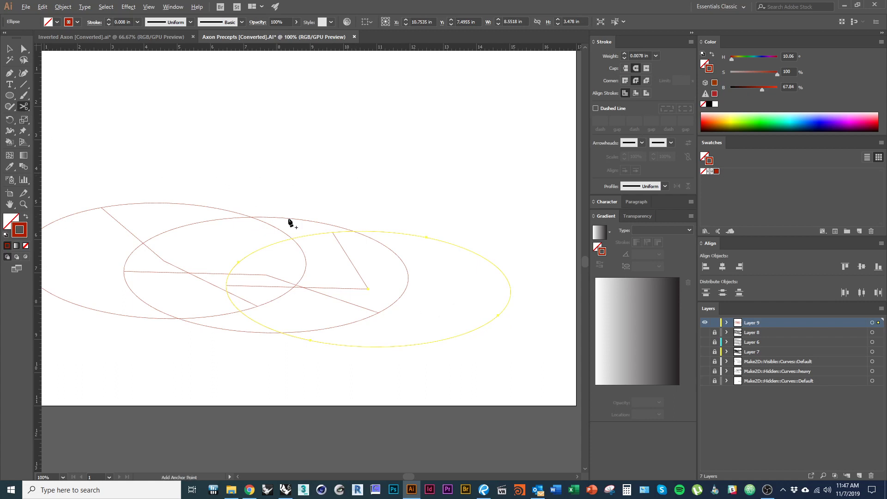
alt+scroll(356, 230, up, 4)
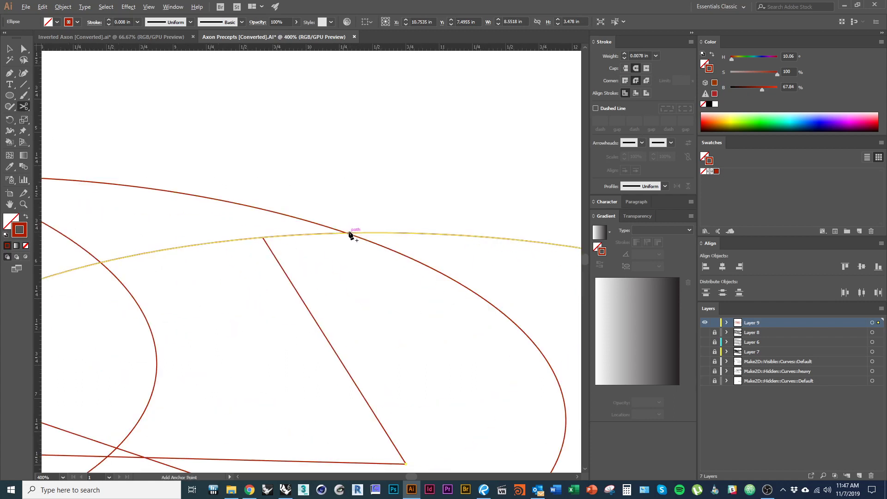
click(262, 236)
alt+scroll(305, 205, down, 1)
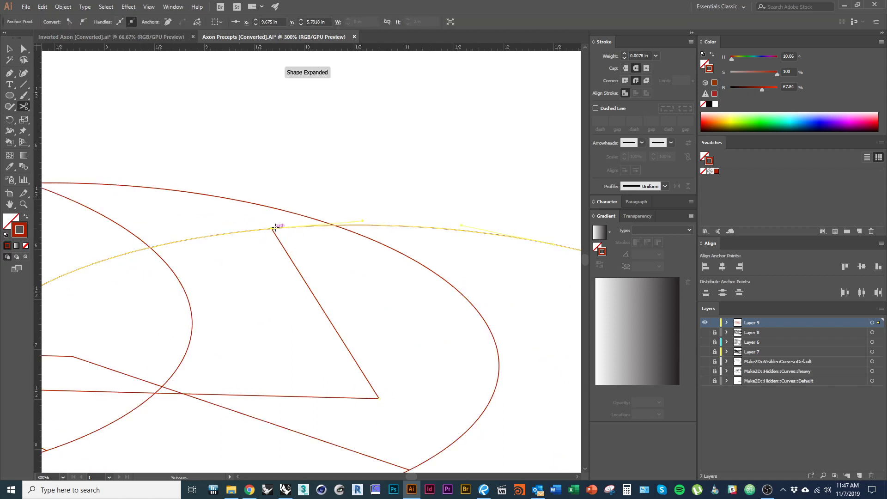
Cut the right ellipse where its horizontal line meets the arc, and delete the upper-left arc between its two radial lines
drag(221, 302, 472, 234)
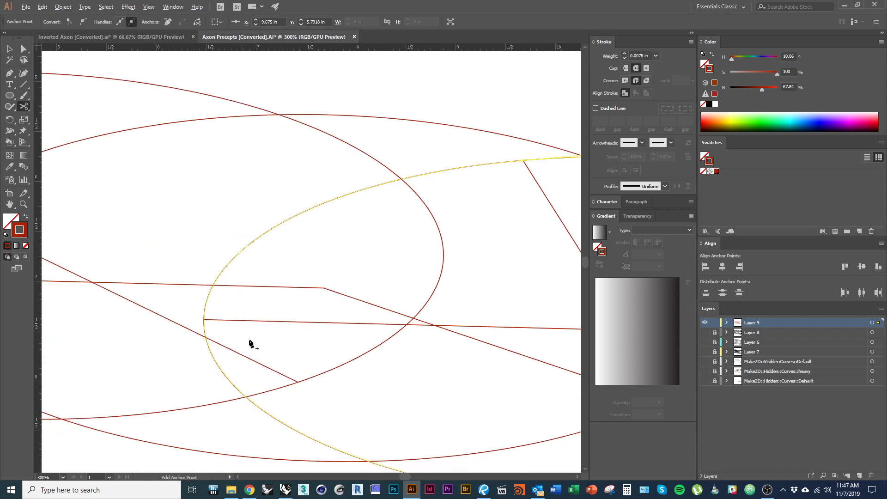
alt+scroll(154, 263, down, 1)
alt+scroll(185, 283, up, 2)
alt+scroll(209, 305, up, 3)
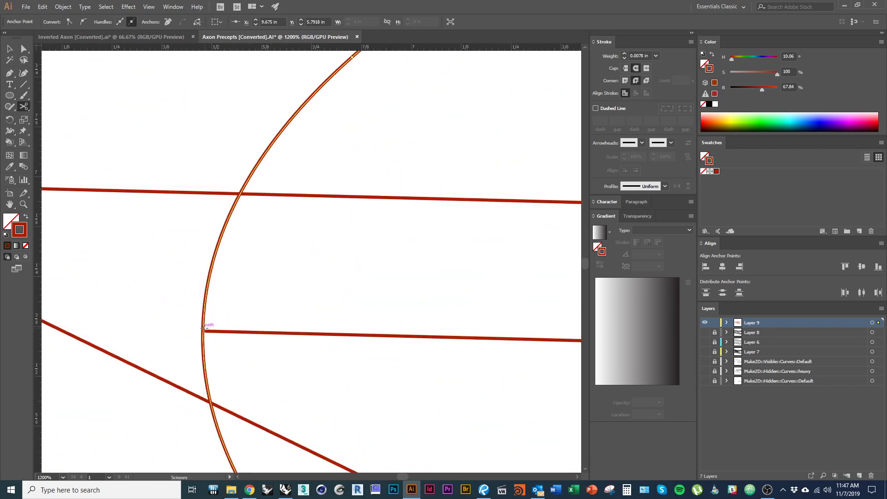
click(203, 331)
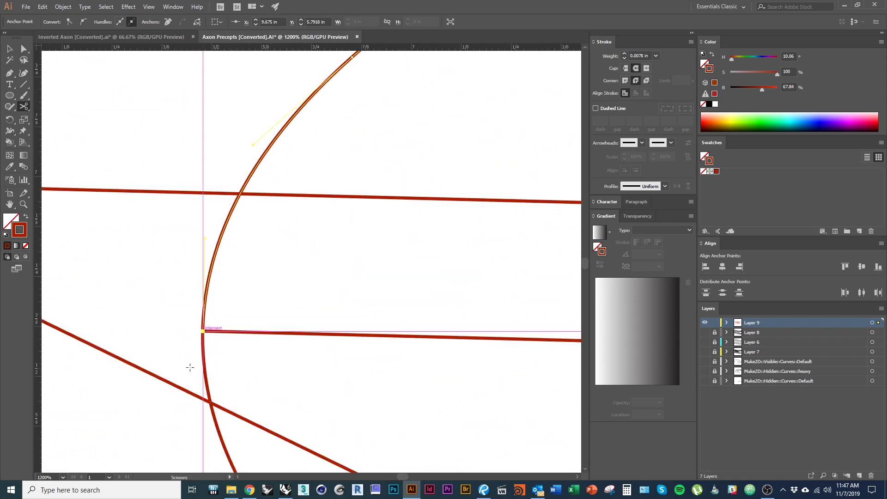
alt+scroll(144, 302, down, 3)
key(v)
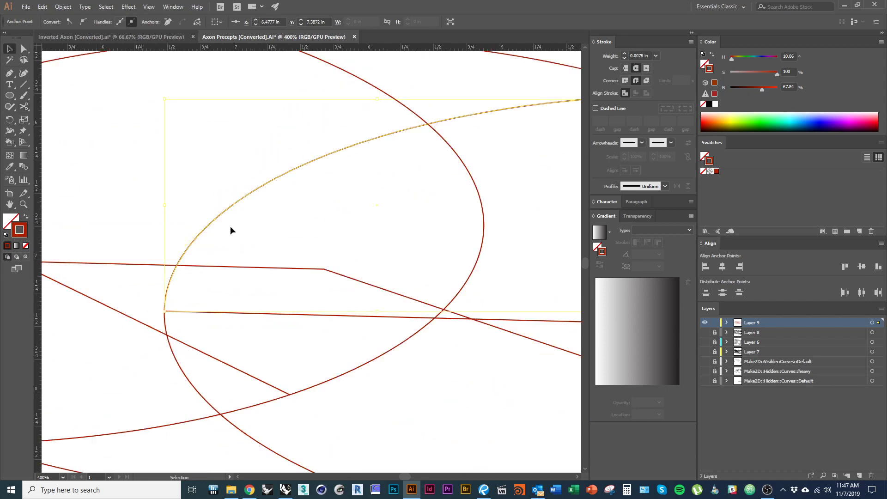
click(230, 226)
click(246, 196)
alt+scroll(166, 205, down, 3)
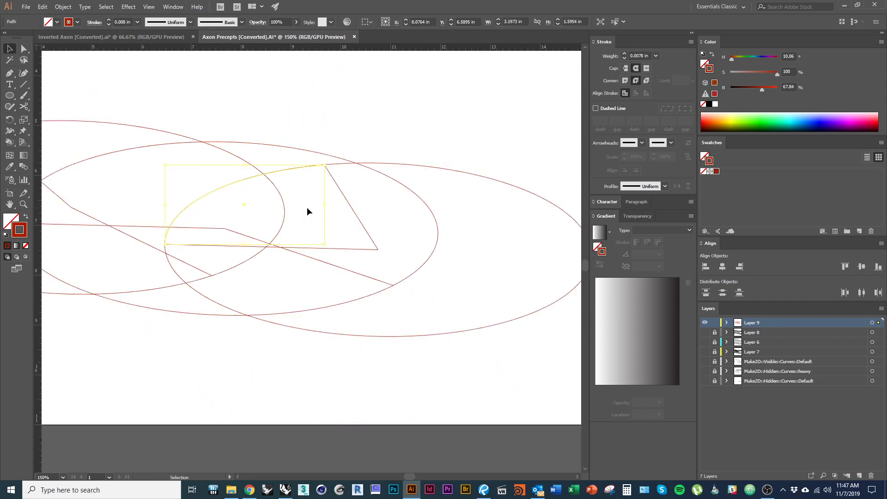
key(Delete)
Cut the middle ellipse with Scissors where its slanted radial line meets the lower-right arc
key(space)
drag(260, 210, 310, 228)
click(278, 248)
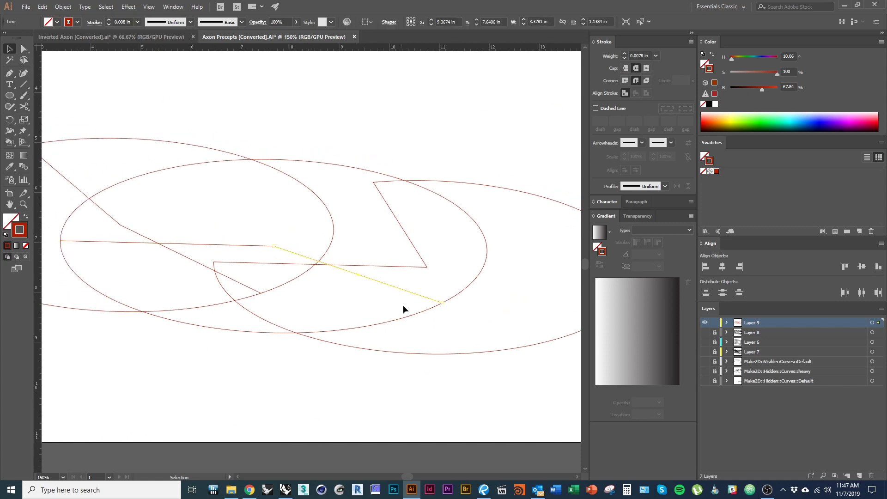
click(391, 319)
key(c)
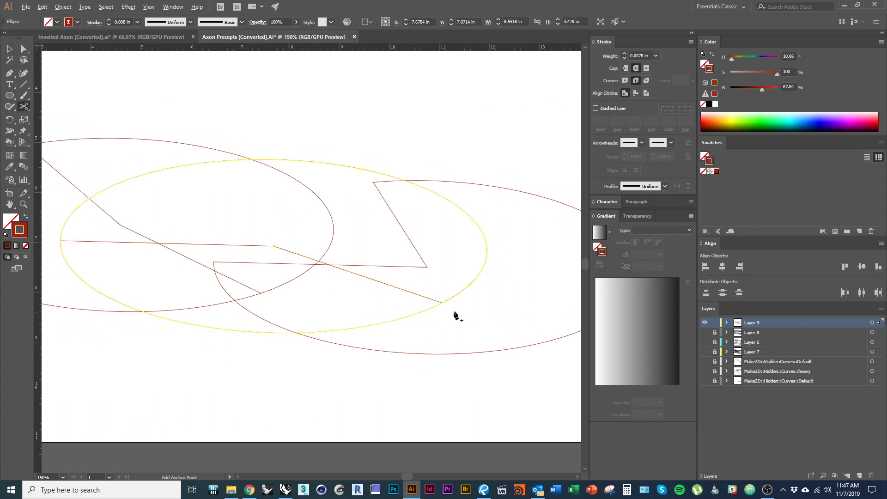
alt+scroll(455, 312, up, 5)
click(393, 262)
alt+scroll(489, 307, down, 5)
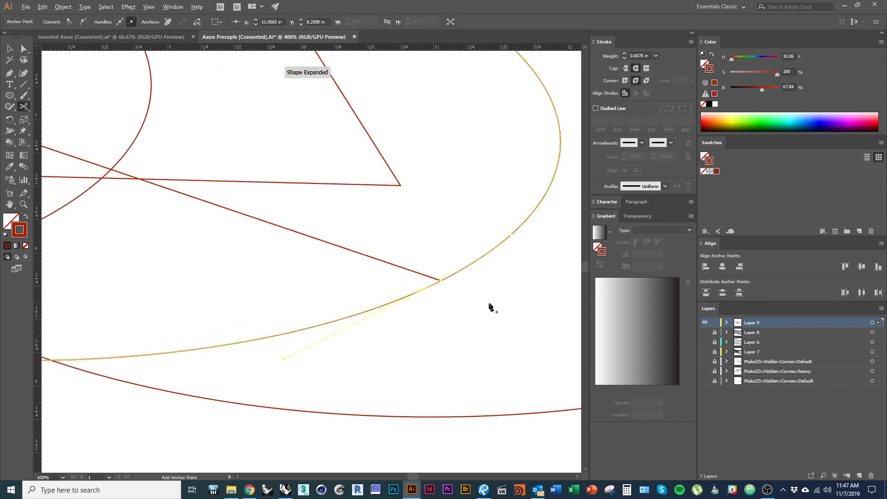
Cut the middle ellipse at the left end of its horizontal line and delete the upper arc between the two cuts
alt+scroll(203, 268, up, 5)
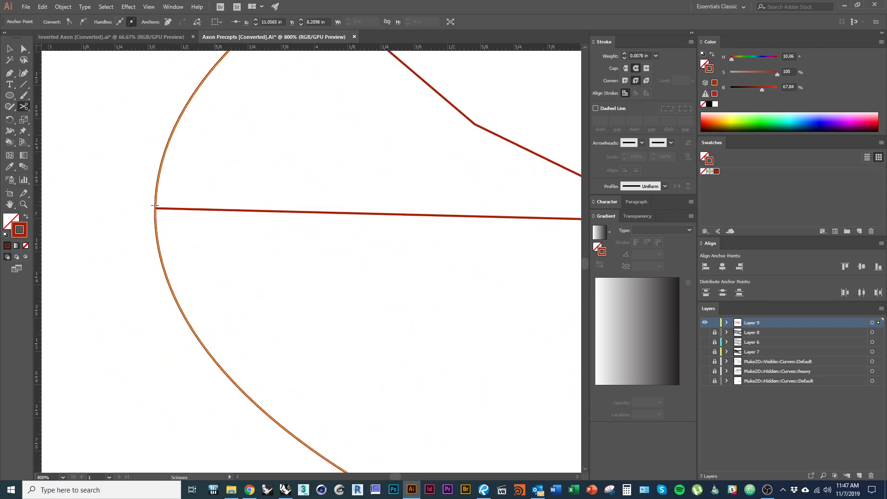
click(156, 208)
alt+scroll(138, 253, down, 3)
key(v)
click(184, 192)
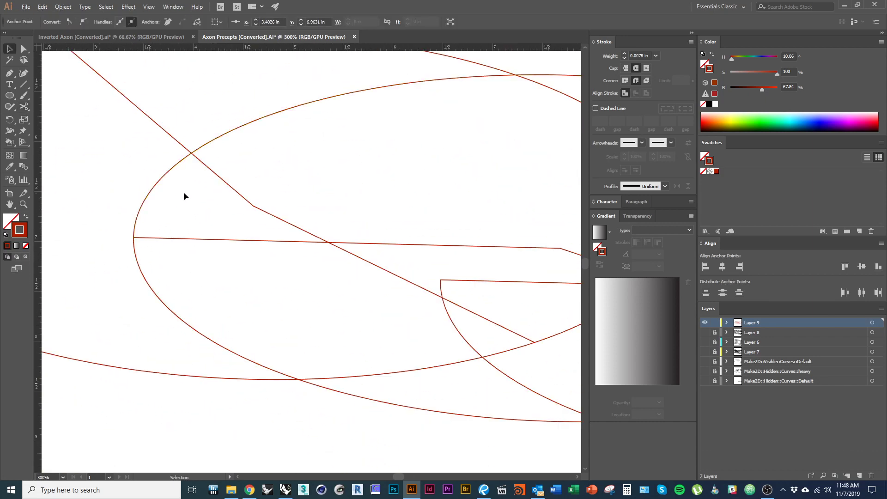
click(157, 179)
key(Delete)
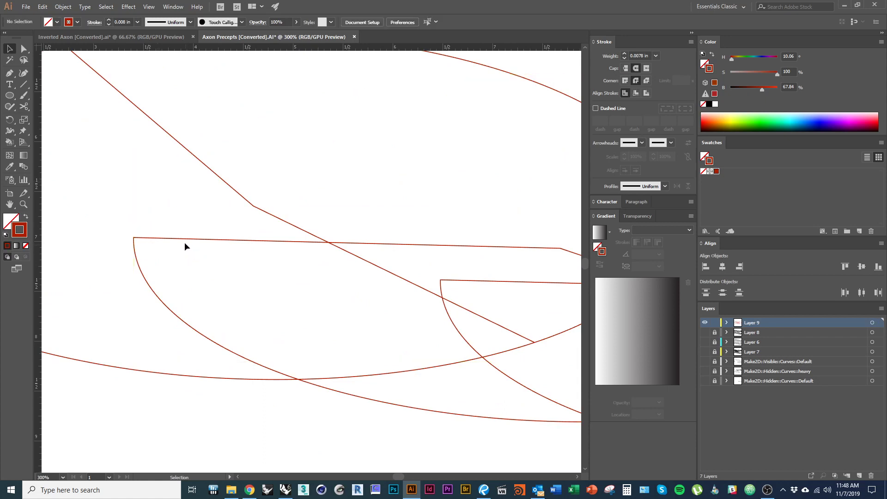
Cut the left ellipse with Scissors where its lower radial line meets the lower-right arc
alt+scroll(187, 244, down, 3)
alt+scroll(309, 285, up, 4)
click(298, 256)
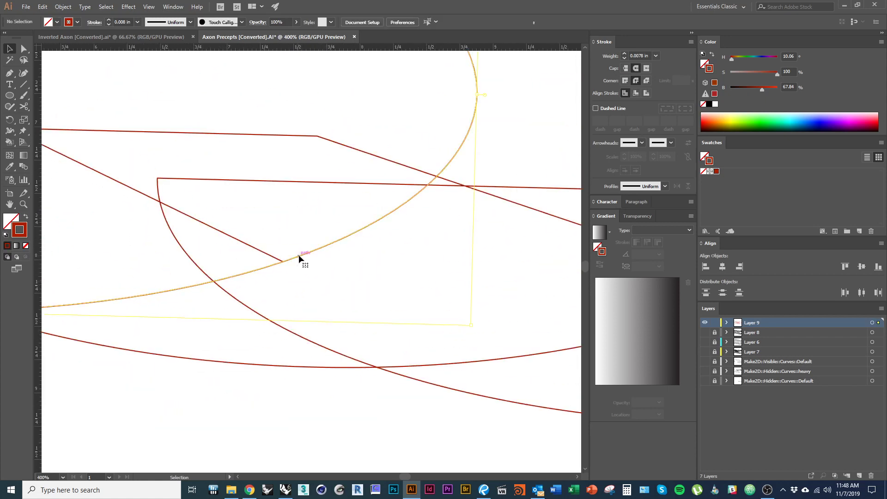
key(c)
alt+scroll(291, 258, up, 5)
key(c)
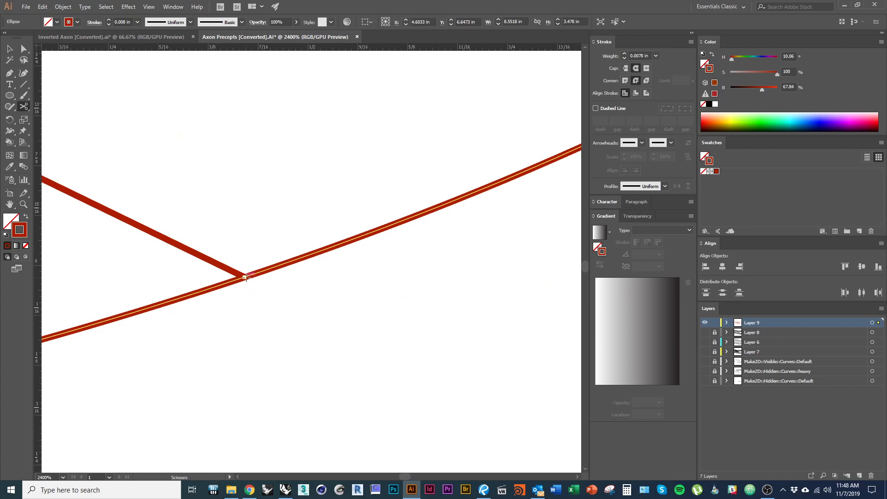
click(245, 276)
alt+scroll(261, 242, down, 3)
Cut the left ellipse where its upper radial line meets the arc, and delete the upper-right arc between the cuts
key(plus)
alt+scroll(182, 235, up, 4)
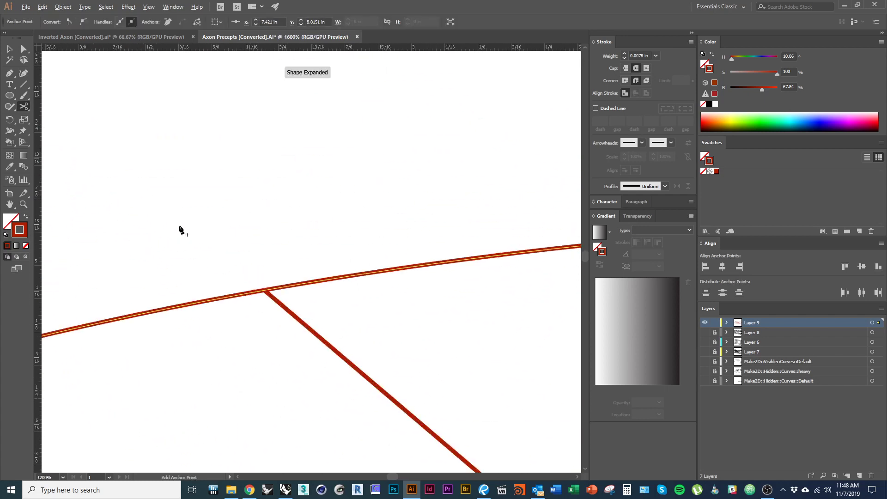
key(c)
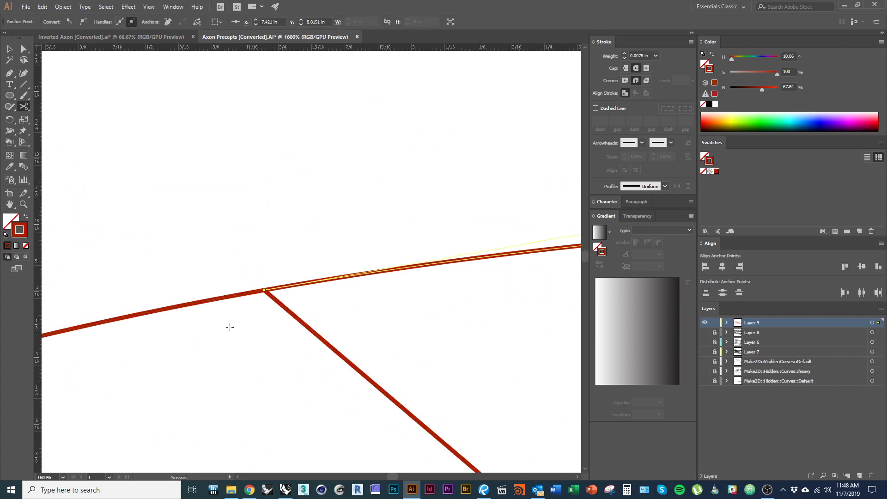
key(v)
click(201, 331)
click(304, 285)
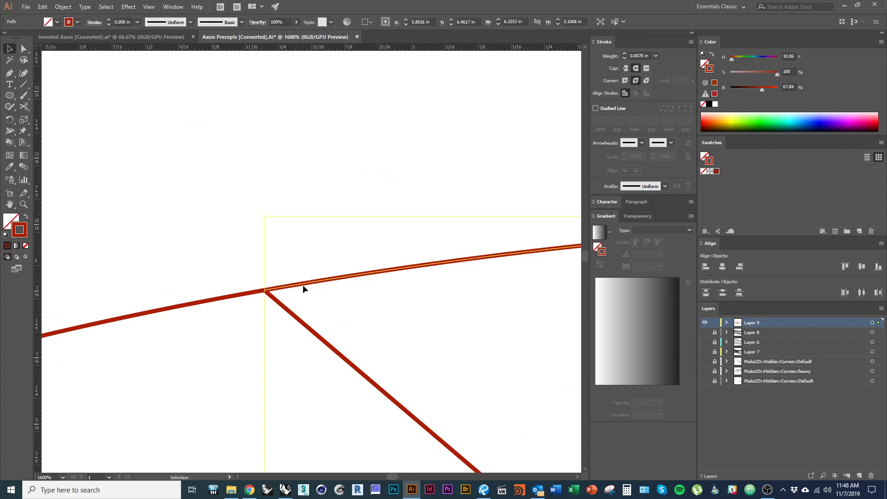
key(Delete)
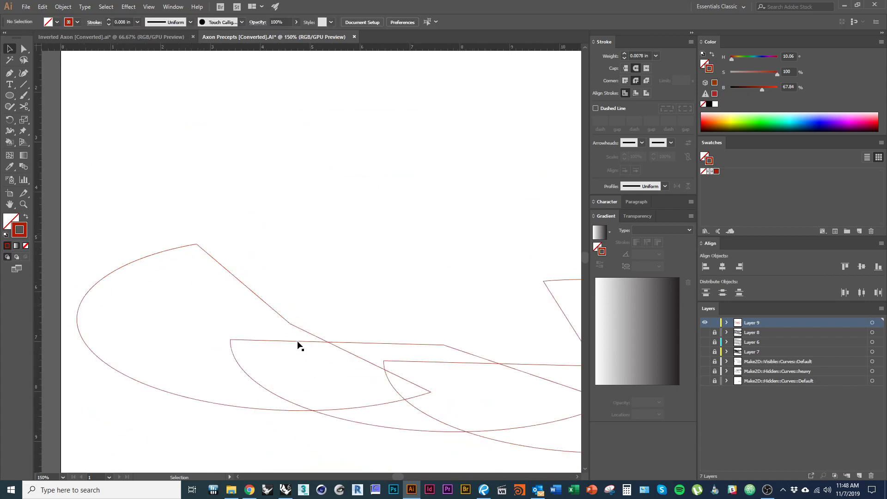
drag(298, 341, 181, 290)
alt+scroll(201, 289, down, 1)
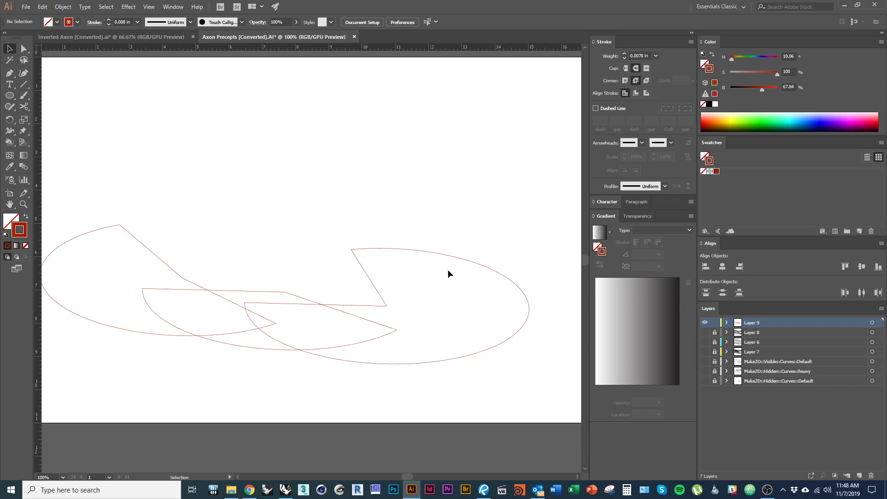
scroll(359, 358, left, 2)
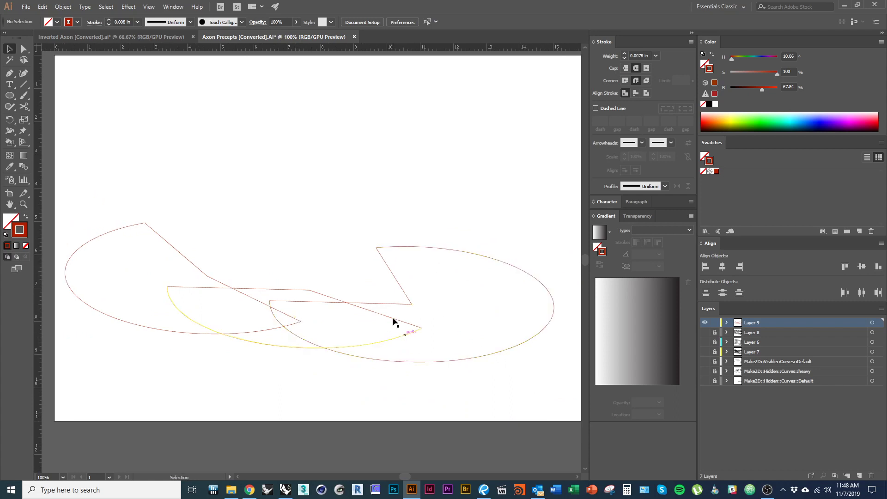
click(396, 303)
shift+click(400, 291)
shift+click(425, 247)
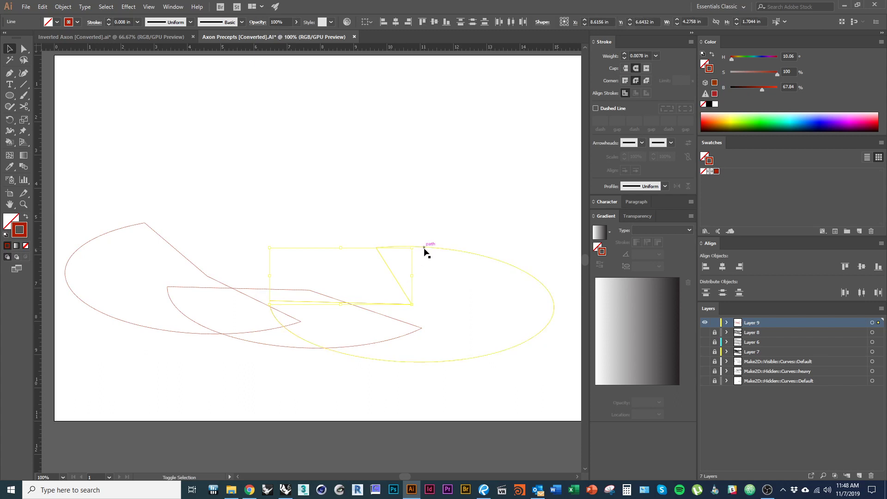
scroll(433, 333, right, 5)
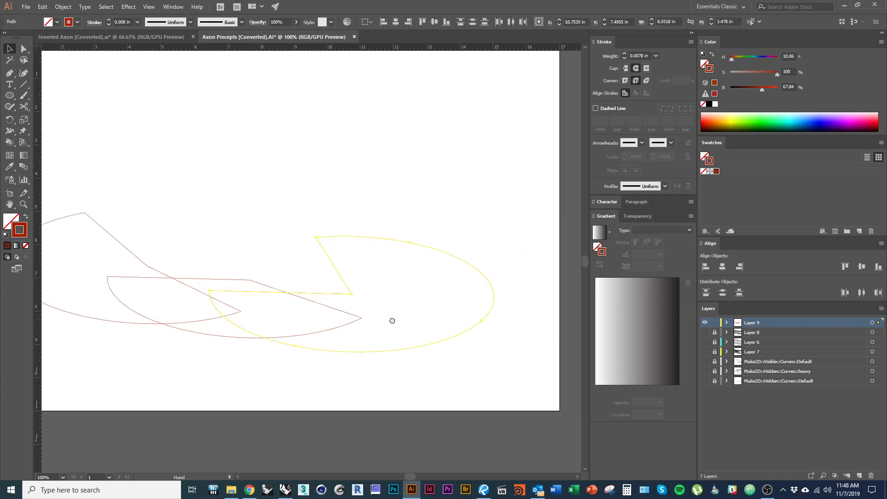
Duplicate all three trimmed ellipse shapes straight upward to about X 7.68 in, Y 2.95 in
key(ctrl+minus)
drag(415, 386, 121, 224)
alt+shift+drag(272, 321, 283, 234)
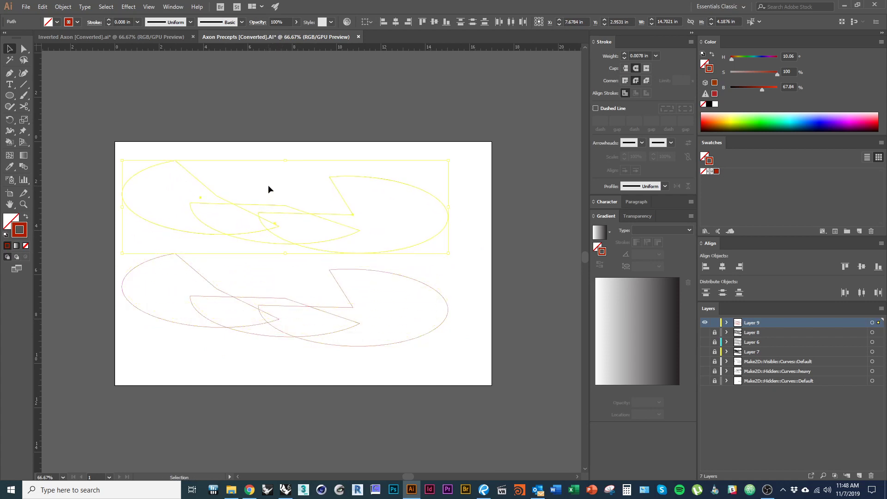
Fill the upper copy of the right trimmed ellipse with the red stroke color using Live Paint
click(370, 214)
click(349, 214)
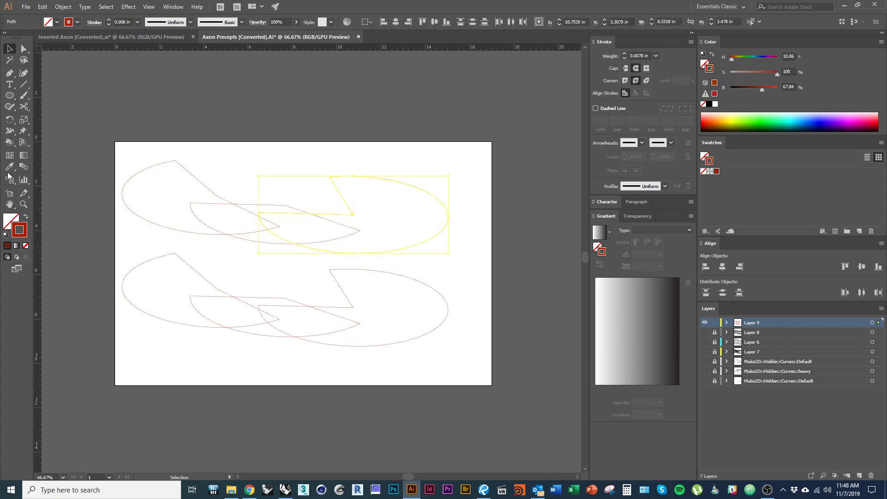
click(9, 142)
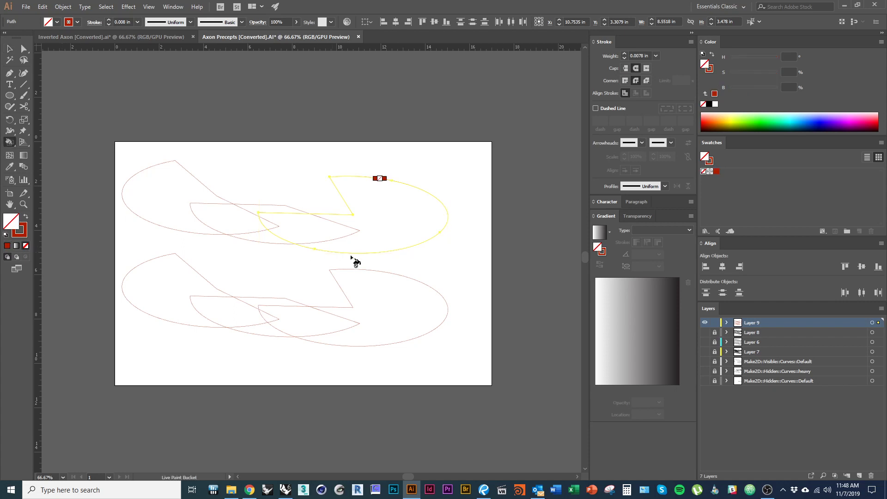
key(shift+x)
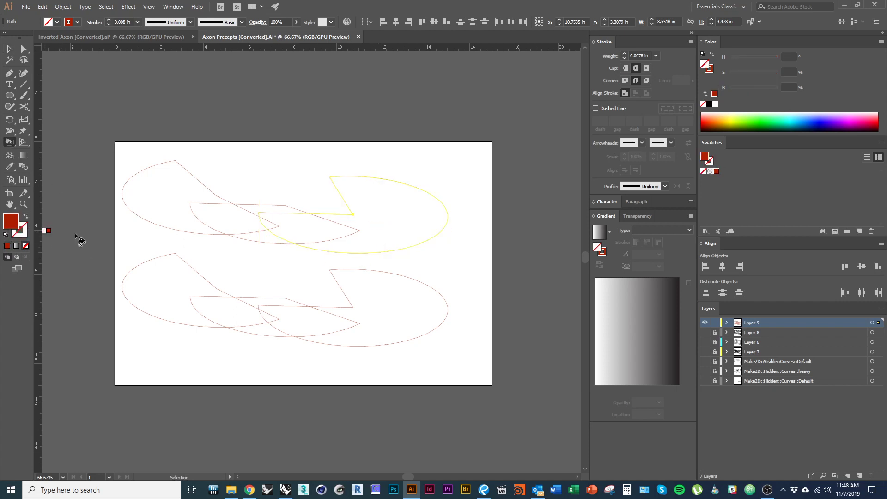
click(375, 250)
key(v)
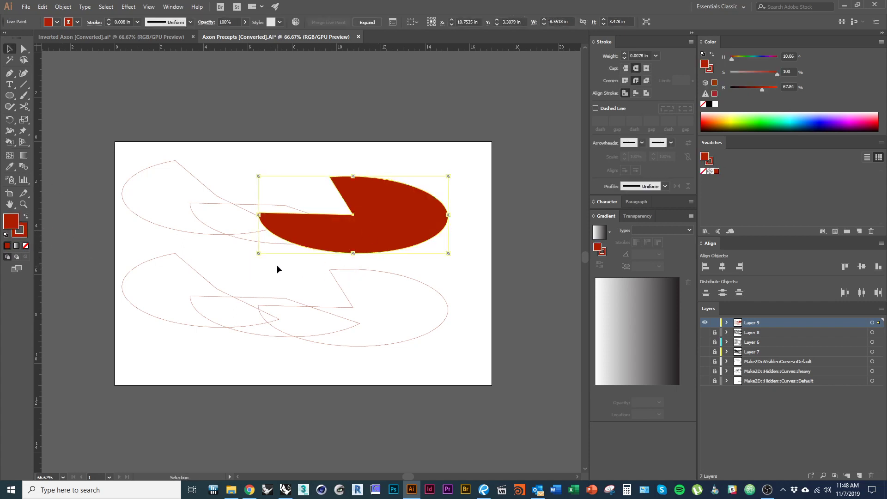
Fill the upper copy of the middle trimmed ellipse with the same red using Live Paint
click(292, 201)
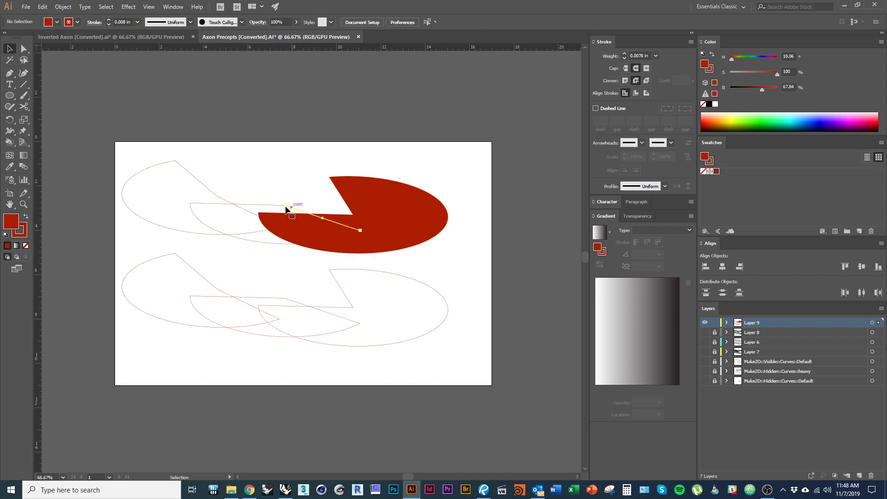
click(279, 206)
click(345, 232)
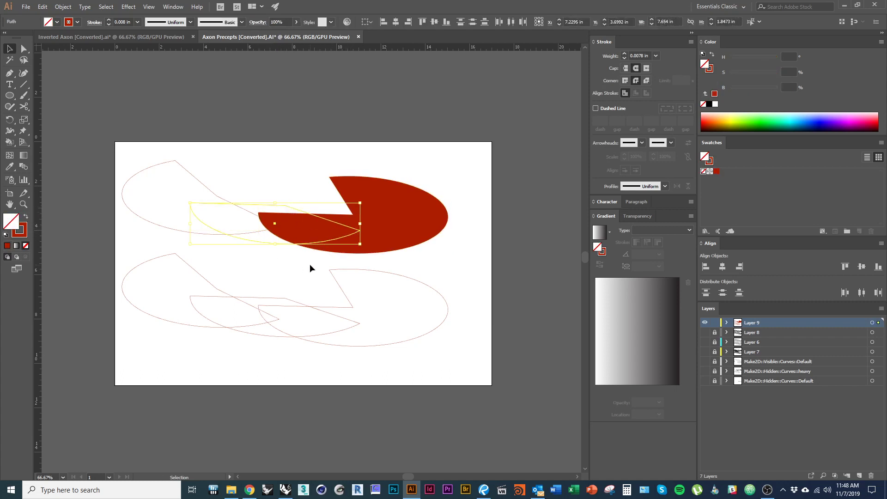
click(27, 217)
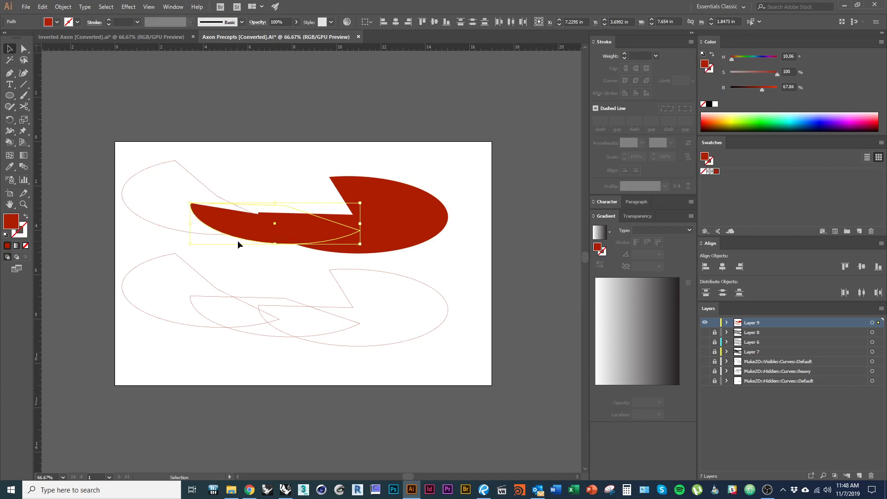
key(ctrl+z)
key(k)
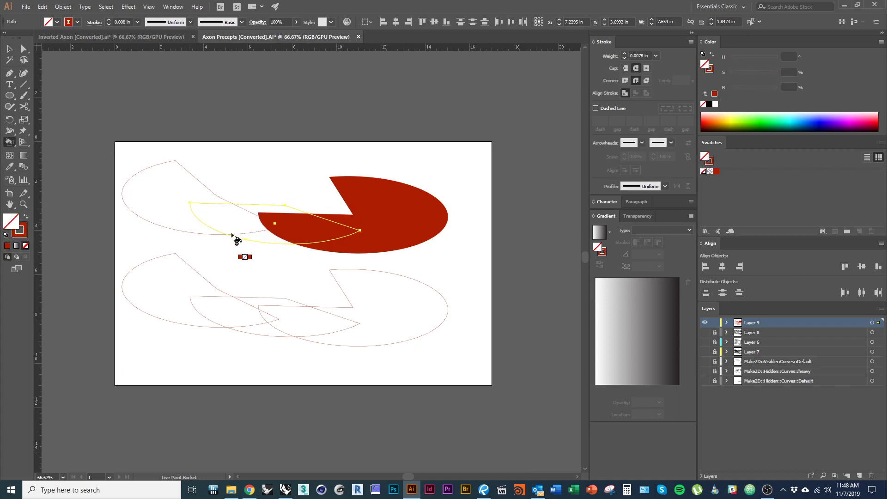
click(25, 216)
click(262, 237)
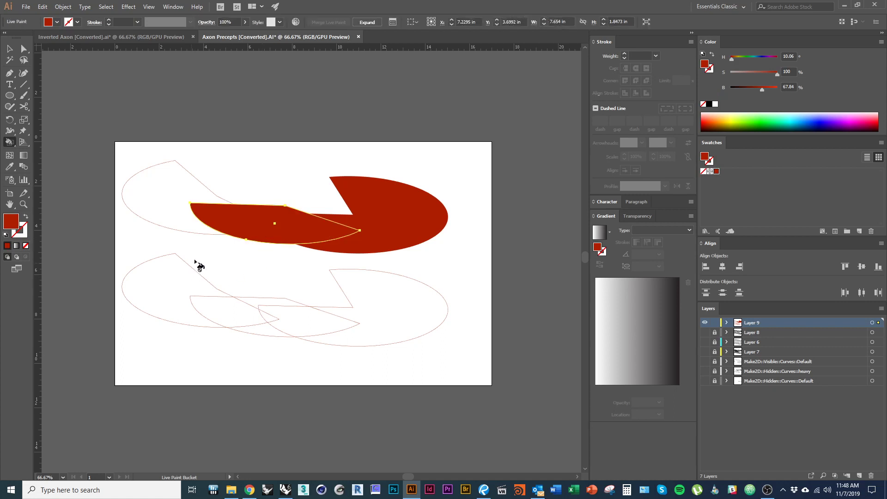
Fill the upper copy of the left trimmed ellipse with the same red using Live Paint
key(v)
click(201, 231)
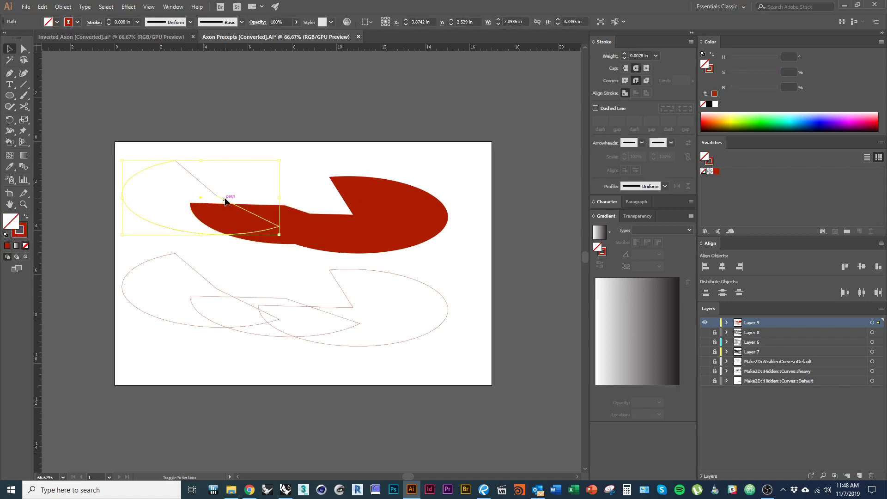
key(k)
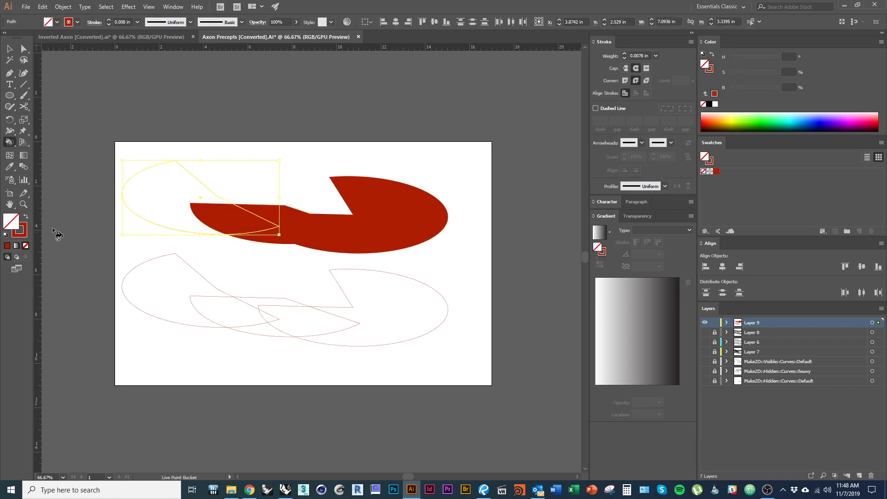
key(shift+x)
click(162, 218)
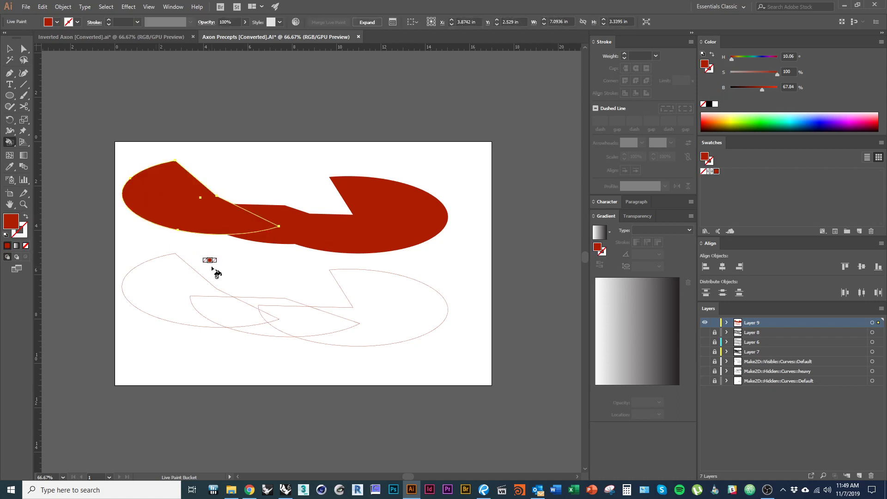
Set the three red-filled ellipse copies to 50% opacity and remove their stroke
key(v)
click(439, 165)
click(198, 199)
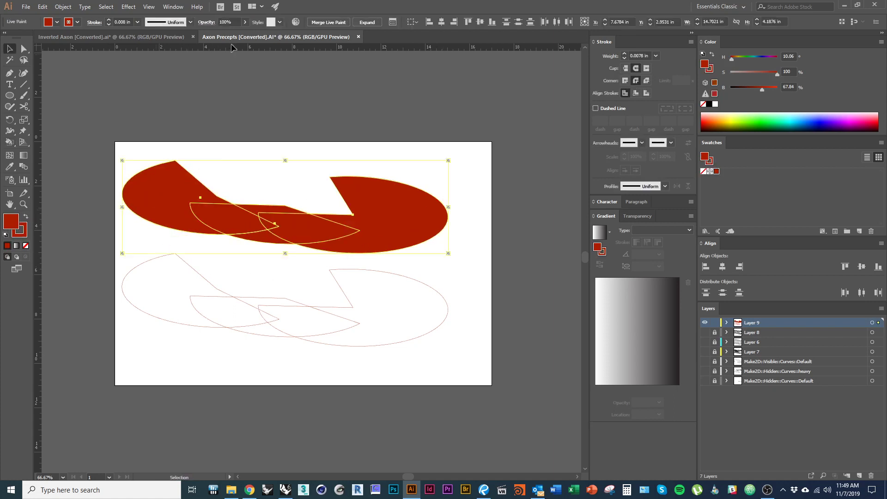
click(233, 22)
text(50)
key(Return)
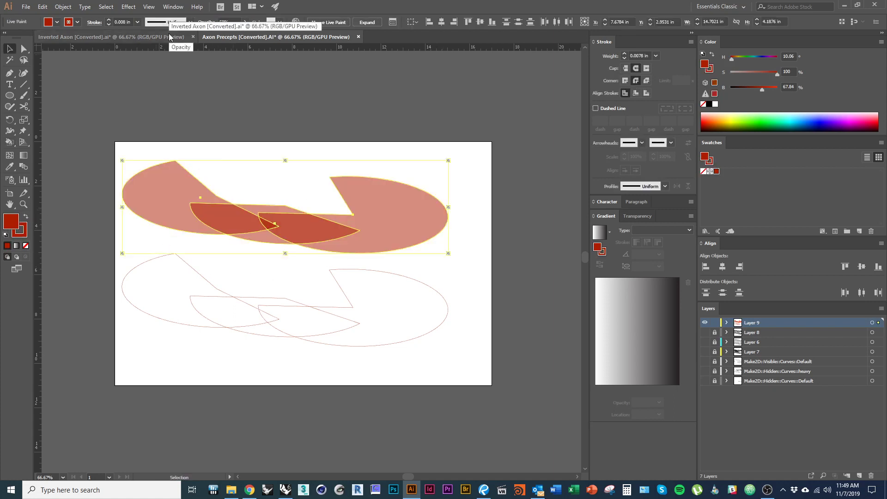
click(21, 233)
click(25, 246)
click(267, 127)
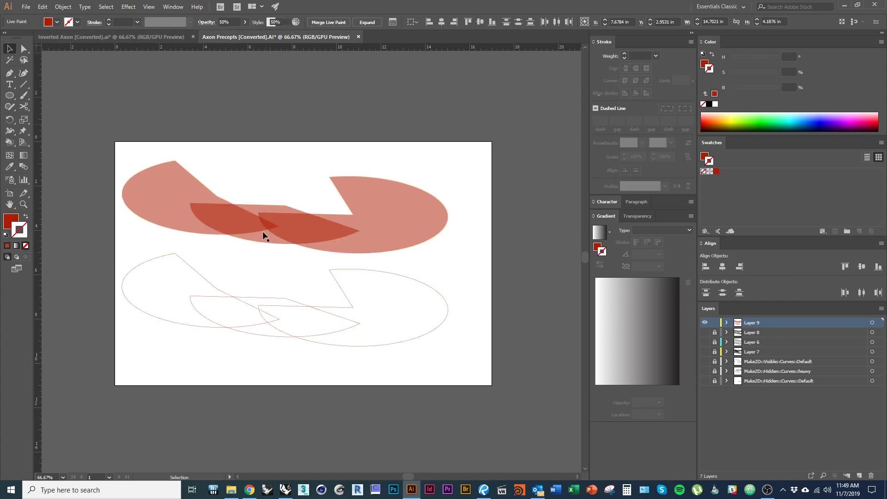
Move the three semi-transparent red shapes straight down so they align exactly with the ellipse outlines
drag(356, 229, 334, 215)
drag(336, 149, 218, 228)
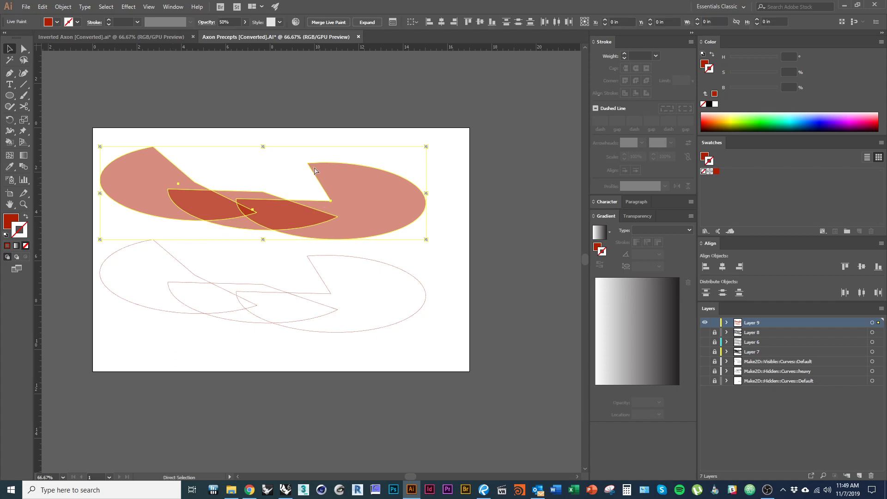
mouse_move(308, 164)
mouse_down()
mouse_move(324, 261)
mouse_move(308, 257)
mouse_up()
key(ctrl+shift+a)
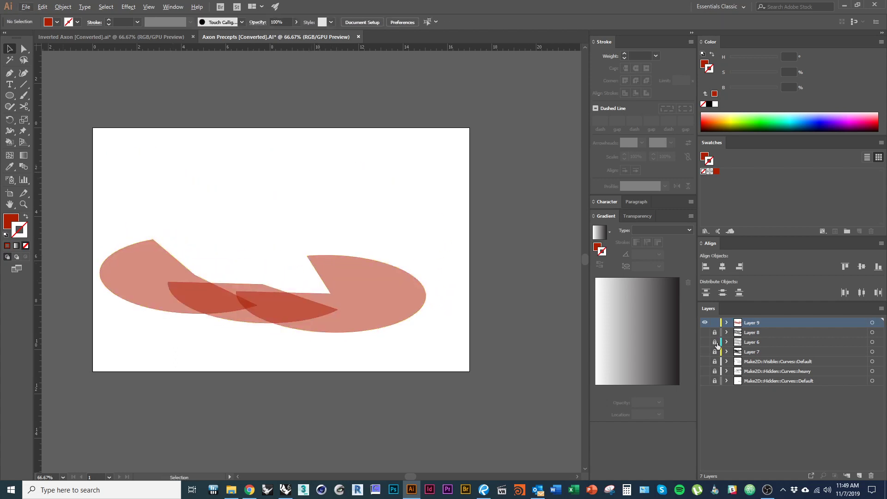
Show the hidden axonometric drawing layers beneath the red shapes and unlock all of them
alt+scroll(321, 325, up, 2)
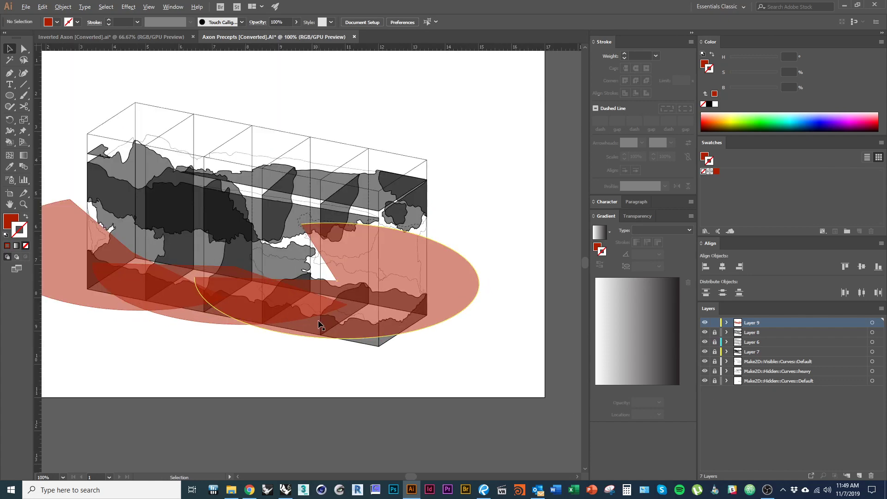
drag(363, 364, 363, 382)
alt+scroll(383, 402, down, 1)
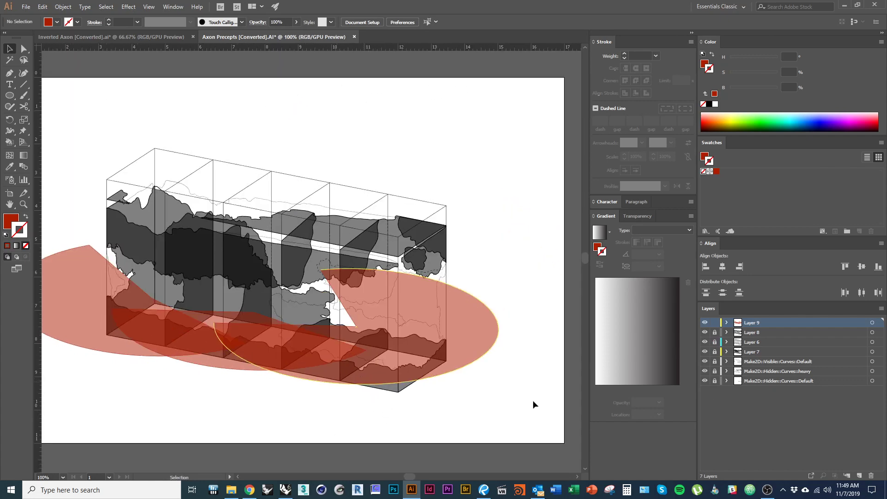
drag(714, 334, 715, 380)
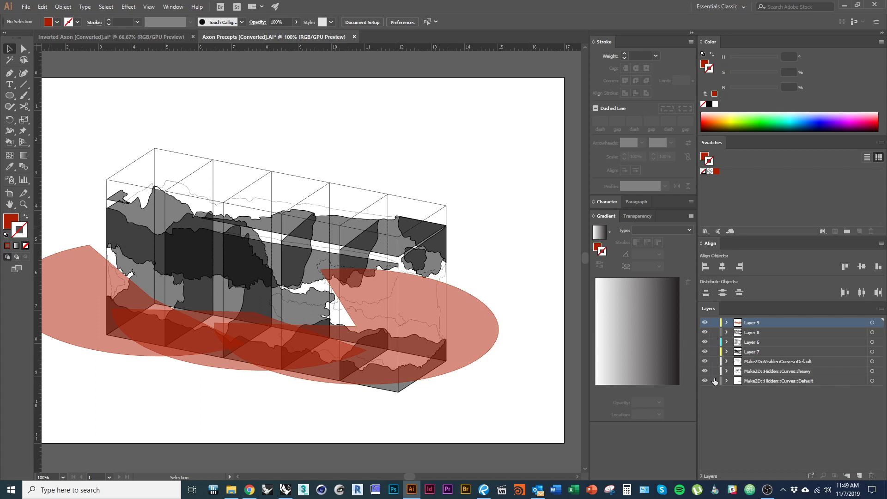
Expand the Live Paint groups that hold the dark lengthwise and crosswise section fills on Layer 7
click(316, 273)
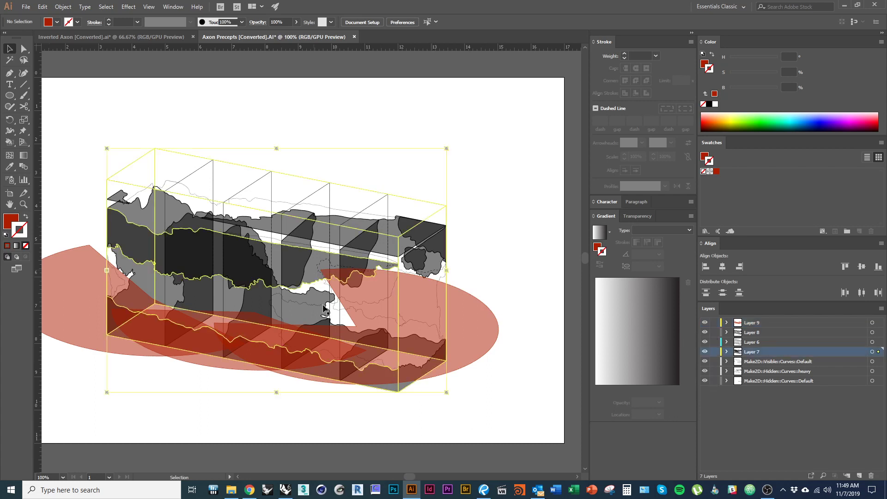
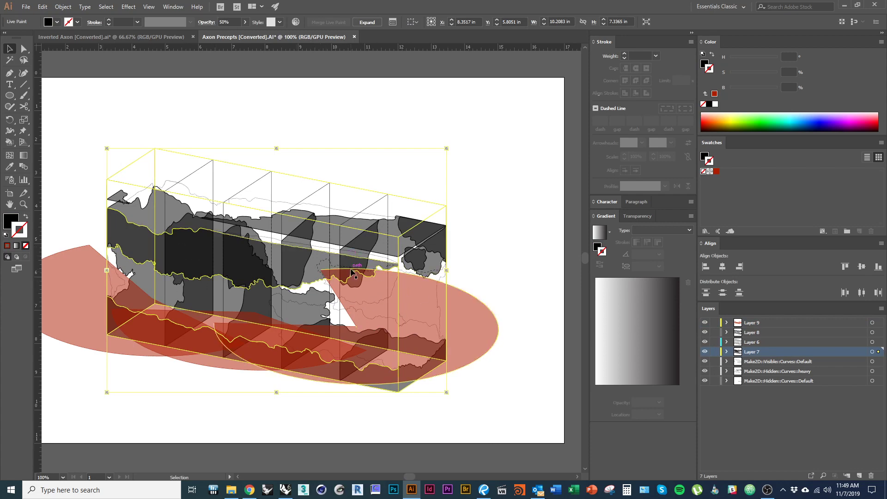
alt+scroll(341, 254, up, 4)
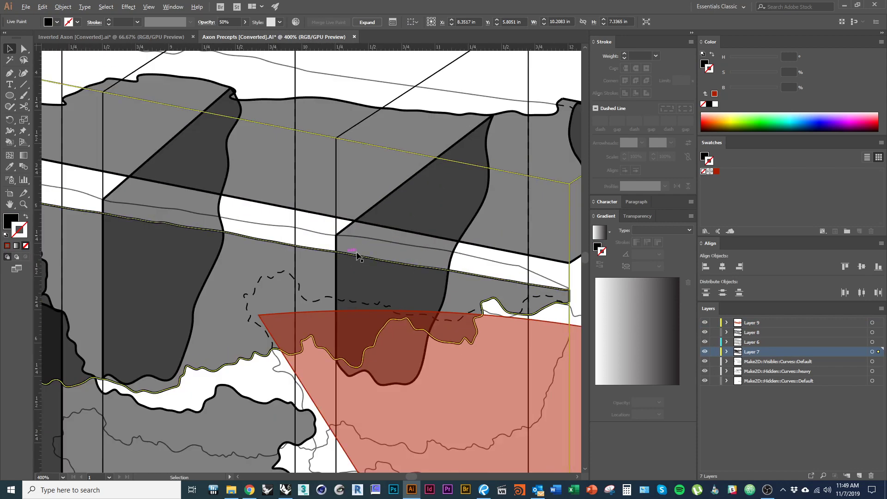
shift+click(342, 255)
alt+scroll(323, 277, down, 3)
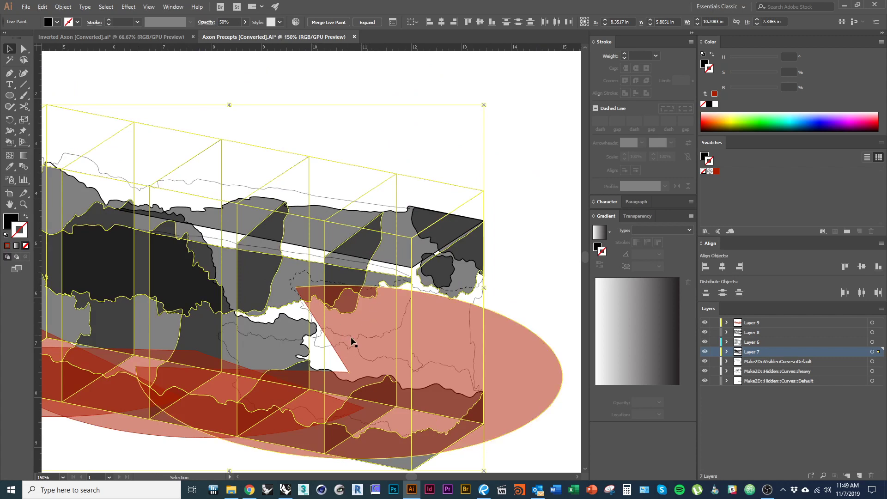
alt+scroll(344, 326, down, 1)
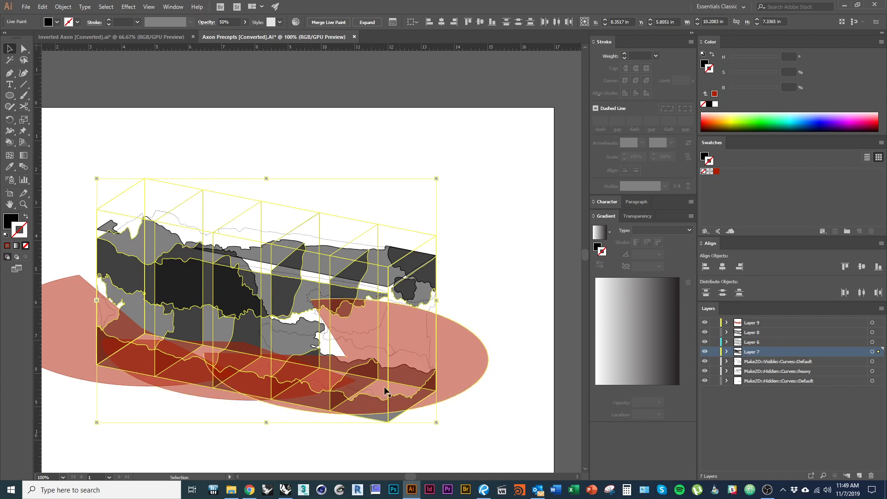
alt+scroll(332, 367, up, 1)
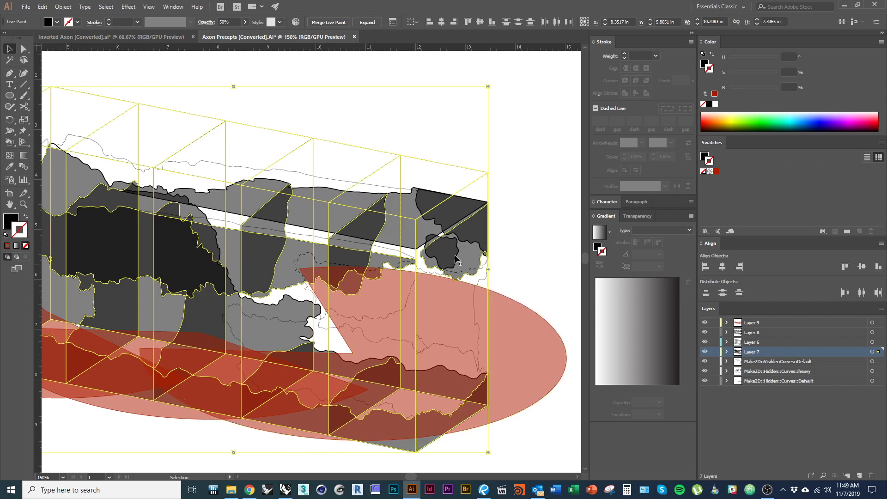
alt+scroll(305, 227, up, 1)
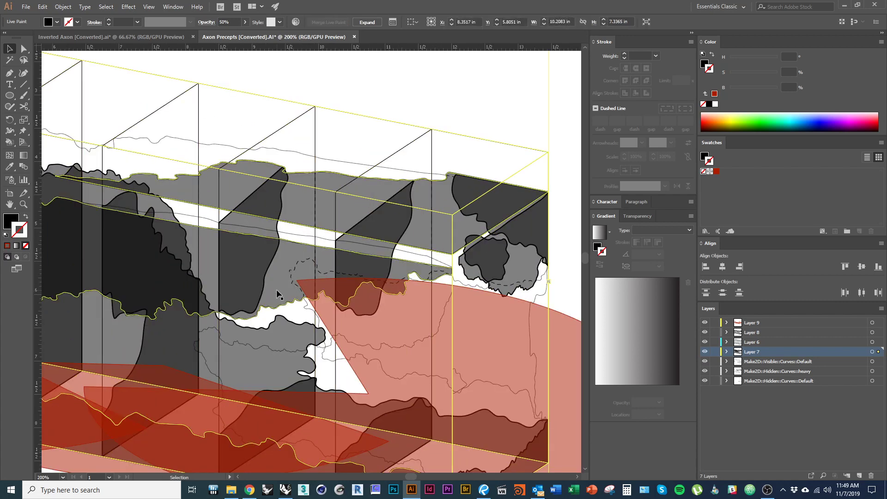
drag(275, 355, 283, 299)
alt+scroll(284, 300, down, 1)
alt+scroll(365, 262, up, 1)
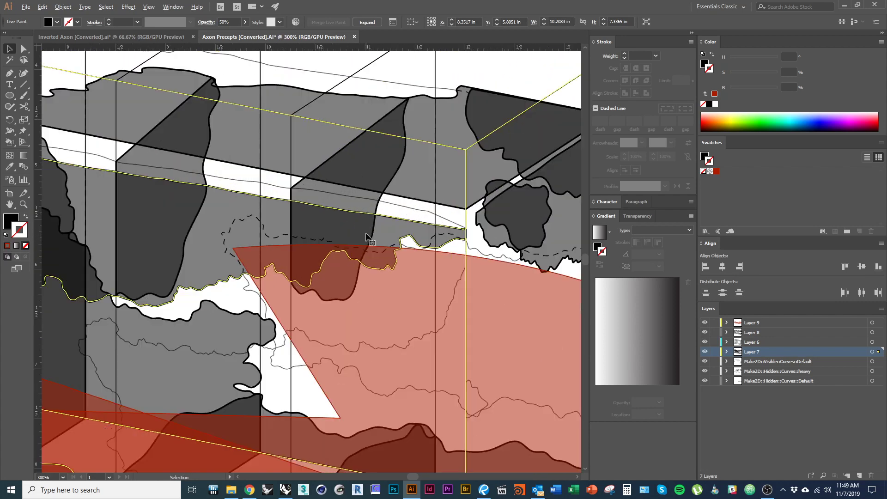
right_click(358, 210)
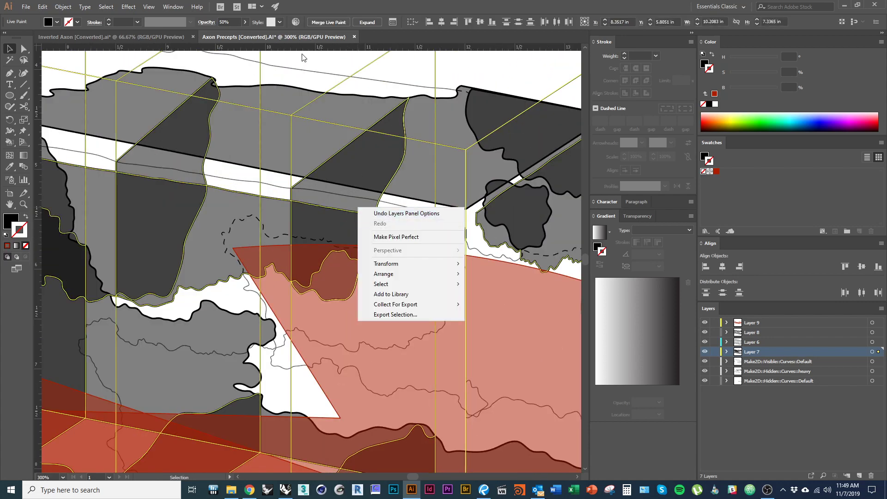
click(390, 8)
click(373, 22)
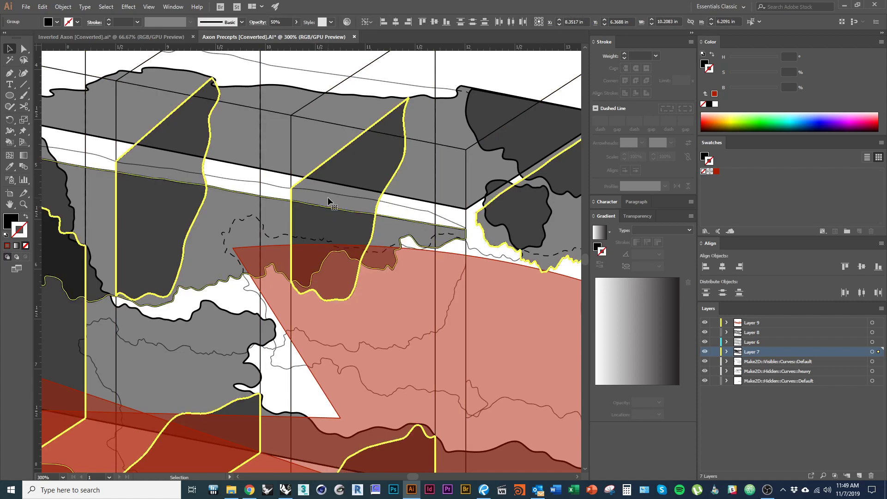
Ungroup the expanded section fills and set their opacity to 50%
right_click(351, 203)
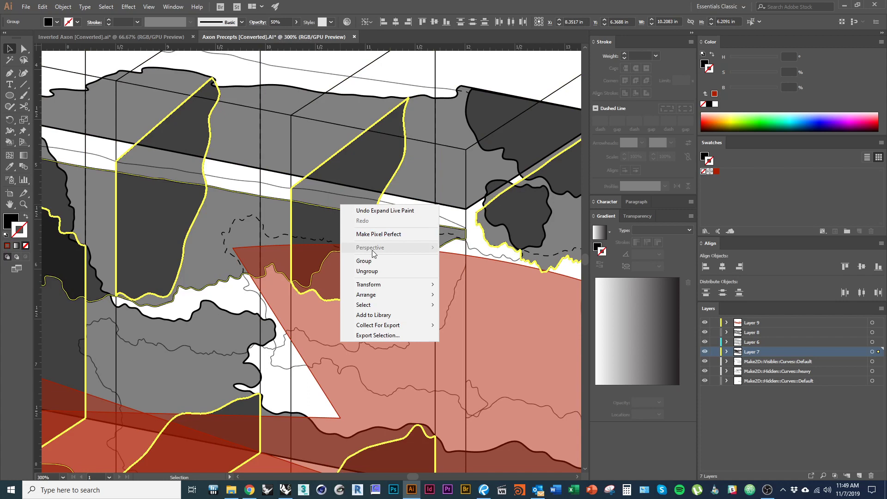
click(386, 270)
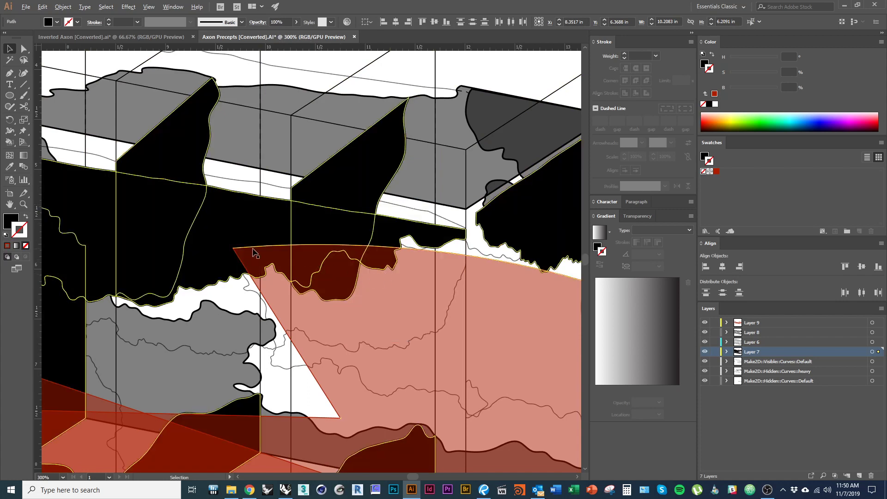
alt+scroll(250, 249, down, 2)
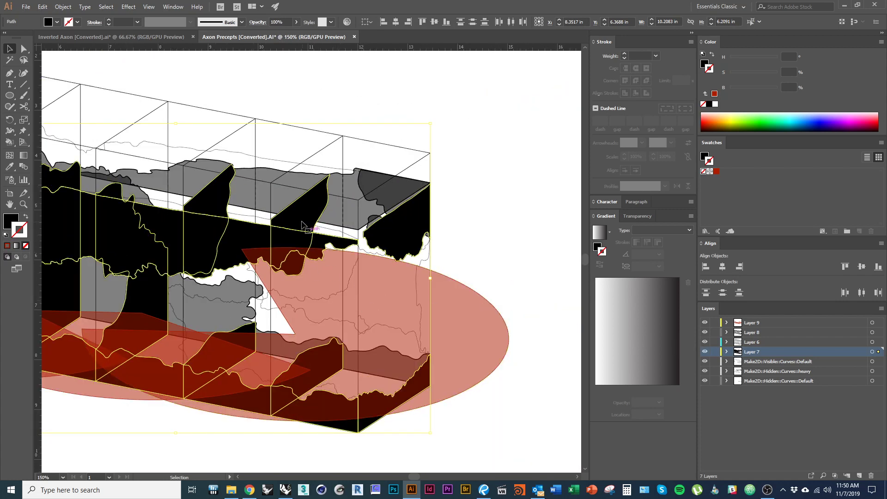
click(296, 22)
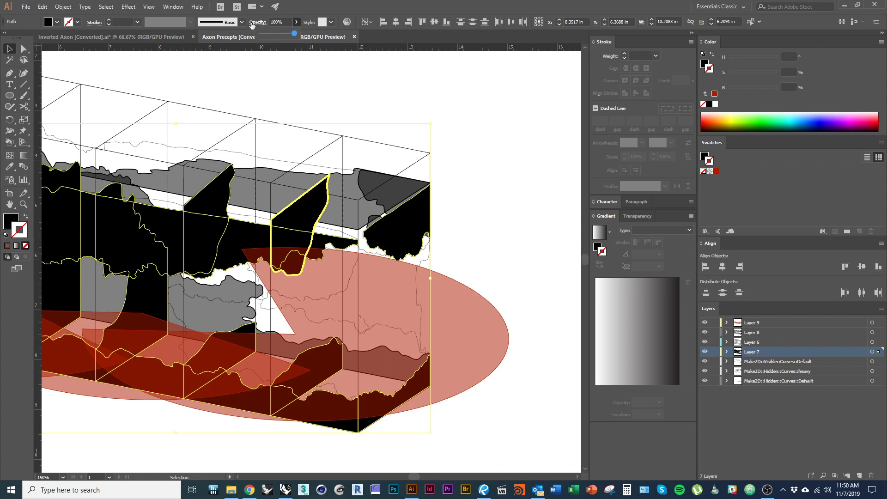
drag(290, 22, 228, 24)
text(50)
key(Return)
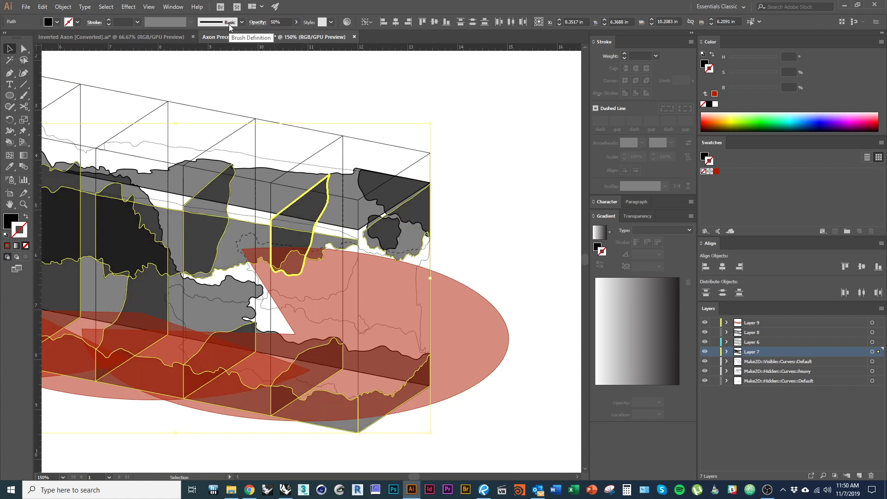
click(460, 277)
Move the crosswise fill near the red notch and the middle lengthwise fill to a new layer, placed above all other layers
drag(312, 263, 351, 258)
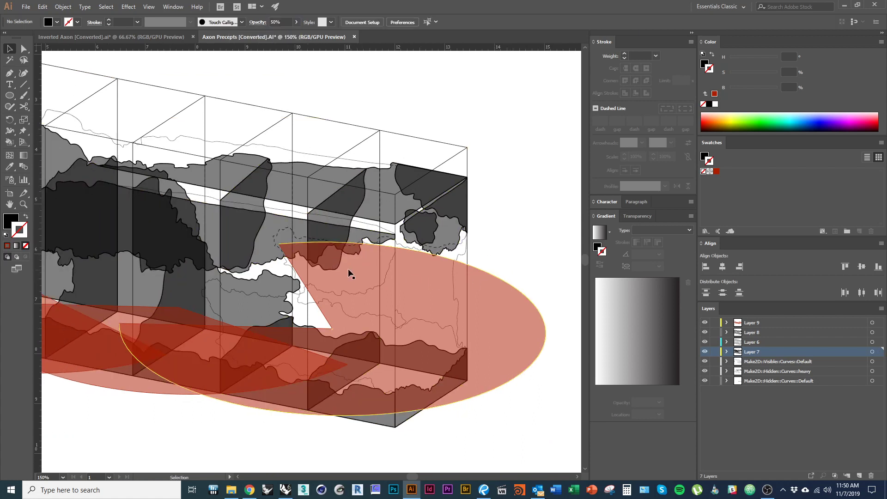
alt+scroll(347, 254, up, 1)
click(342, 214)
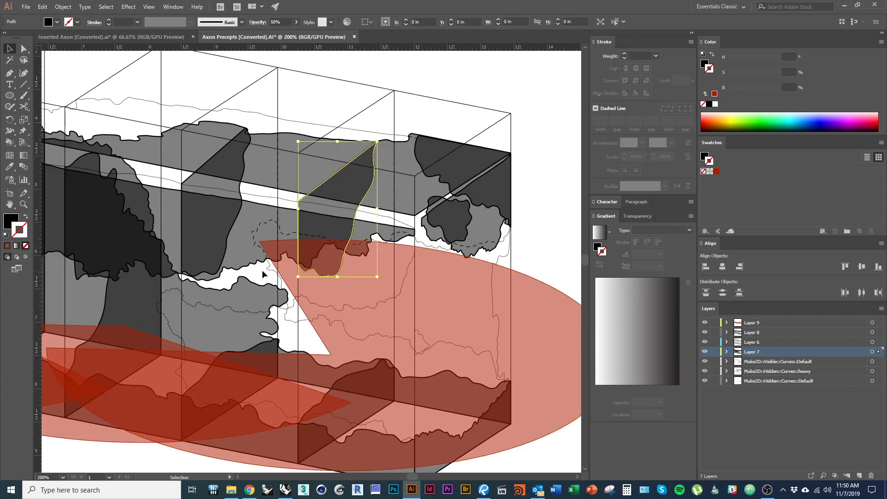
shift+click(245, 260)
alt+scroll(382, 256, down, 1)
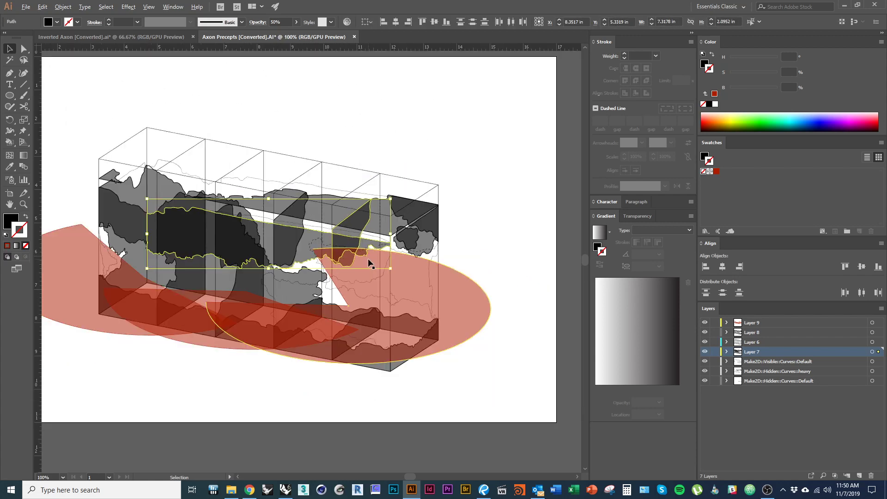
click(859, 475)
drag(879, 355, 878, 352)
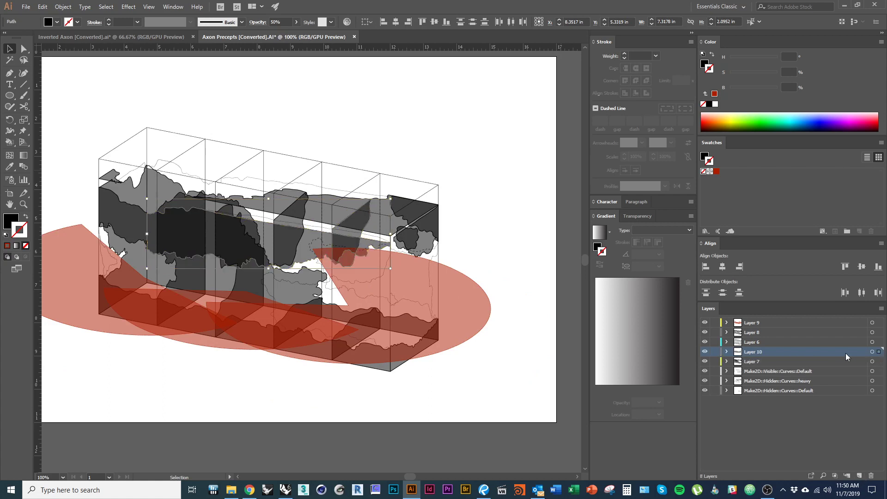
drag(830, 319, 830, 318)
click(516, 386)
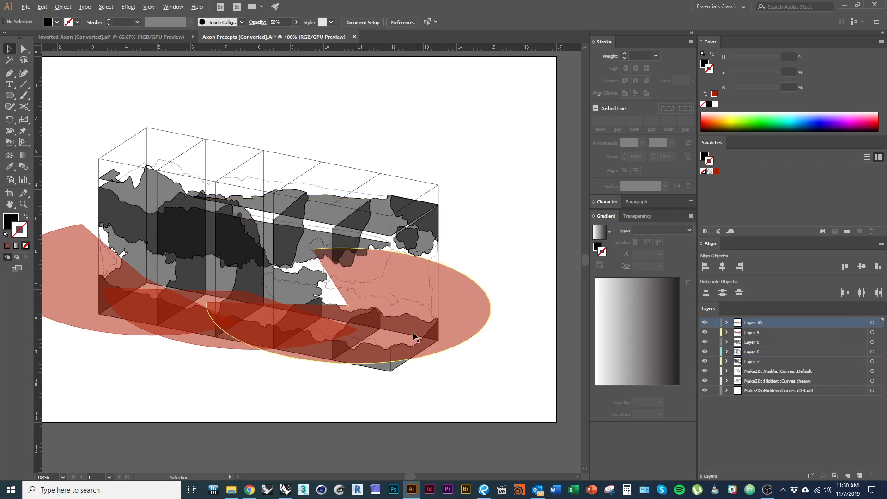
alt+scroll(410, 329, up, 1)
alt+scroll(467, 378, down, 1)
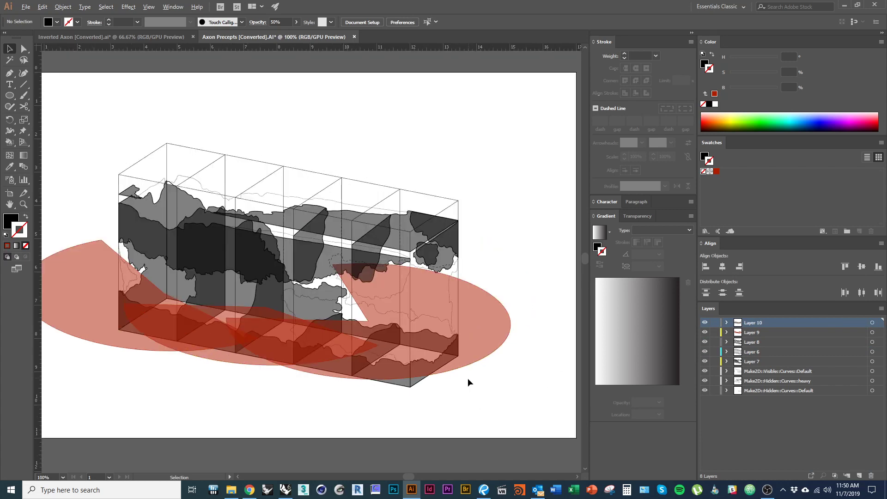
alt+scroll(124, 387, up, 1)
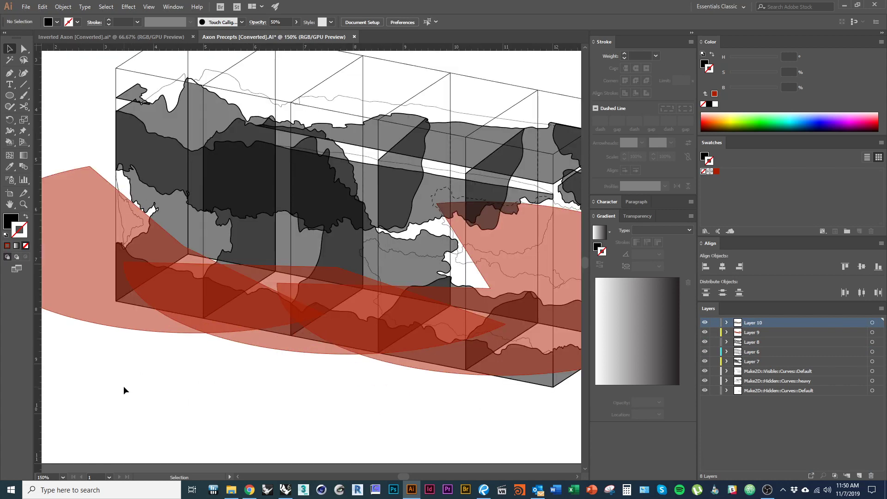
click(99, 322)
alt+scroll(124, 380, down, 1)
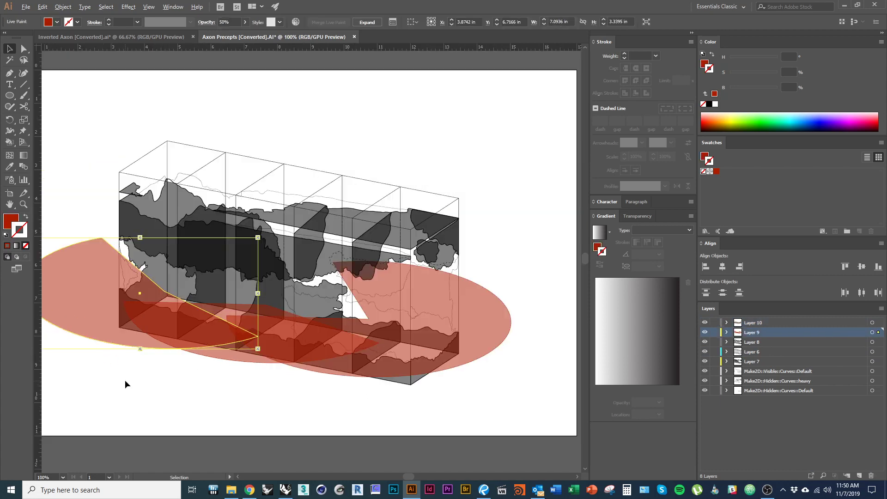
click(287, 415)
mouse_move(287, 416)
mouse_down()
mouse_move(294, 428)
mouse_move(276, 412)
mouse_up()
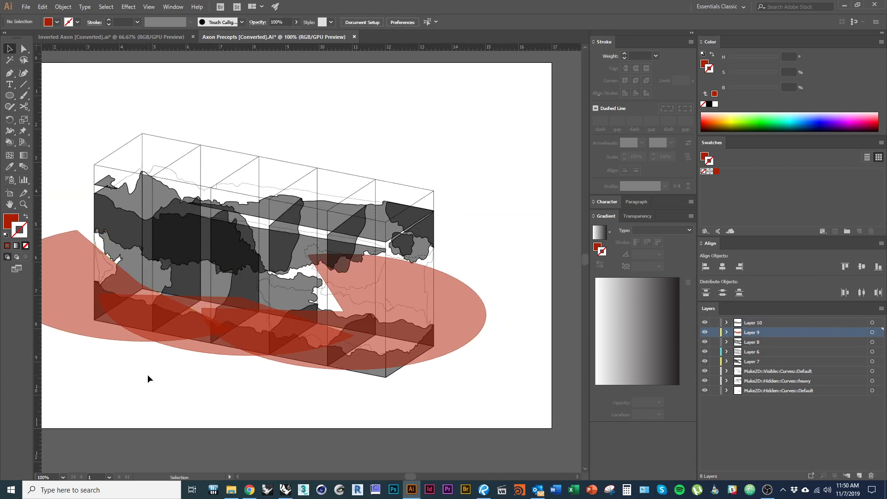
Reduce the opacity of all three red-filled trimmed ellipses to 30%
drag(141, 369, 190, 379)
click(103, 290)
shift+click(257, 359)
shift+click(397, 349)
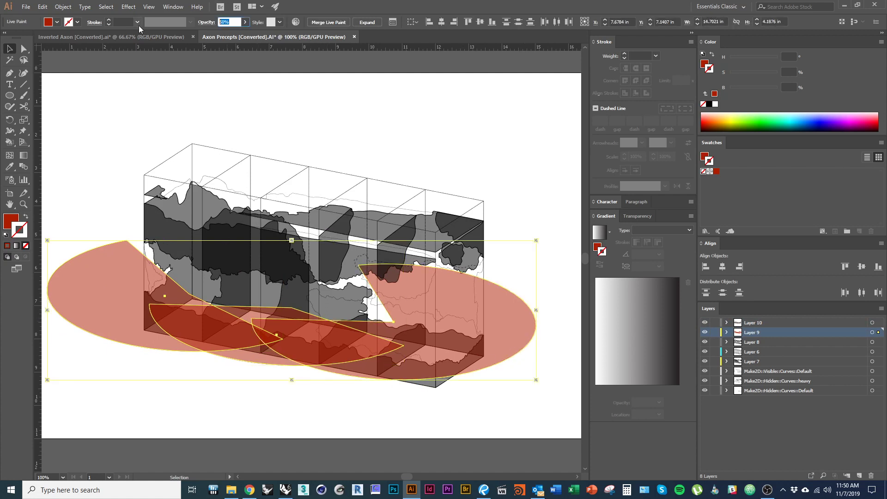
text(30)
key(Return)
click(375, 134)
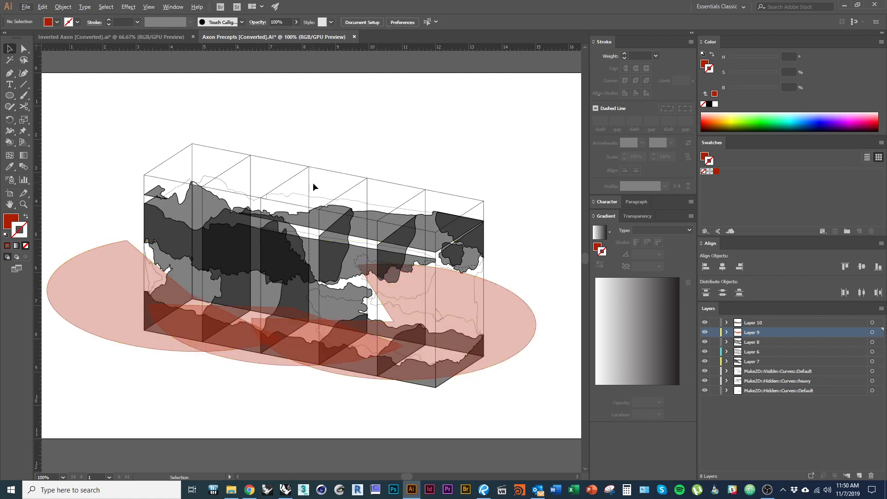
drag(312, 182, 279, 176)
alt+scroll(394, 317, up, 1)
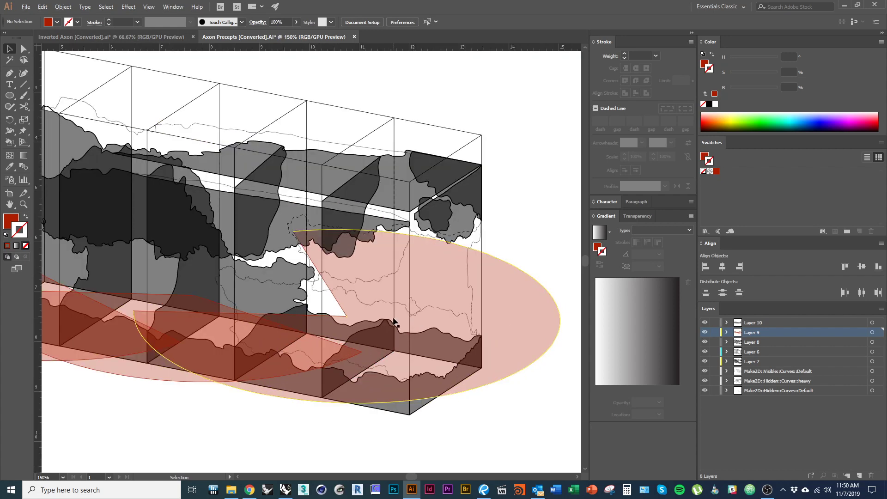
Move the three red-filled trimmed ellipses to a new layer directly below Layer 9 and hide that layer
alt+scroll(356, 305, down, 1)
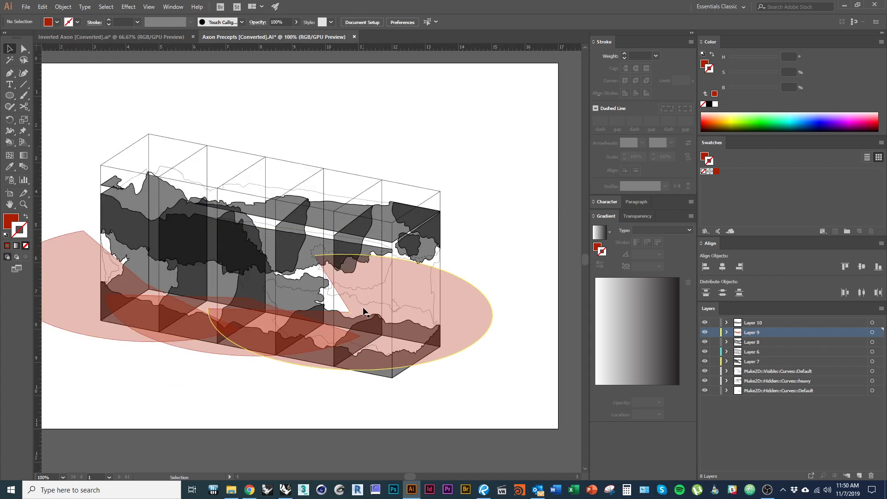
click(471, 345)
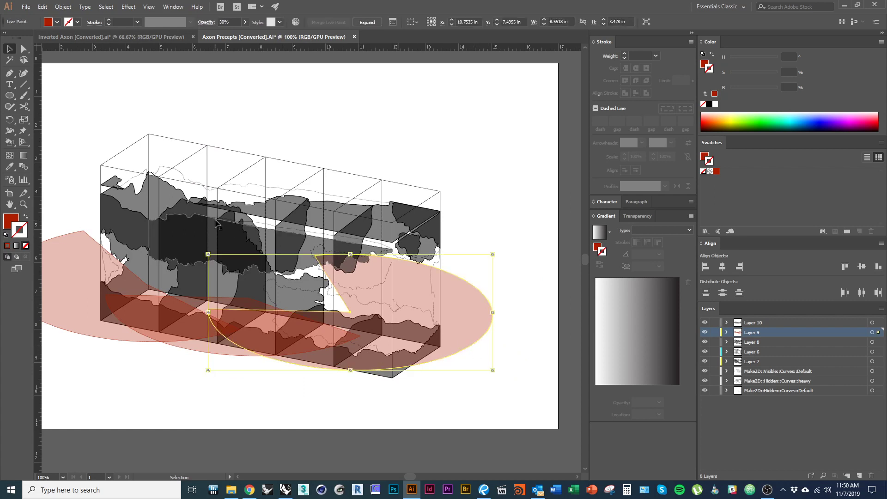
click(497, 378)
click(453, 317)
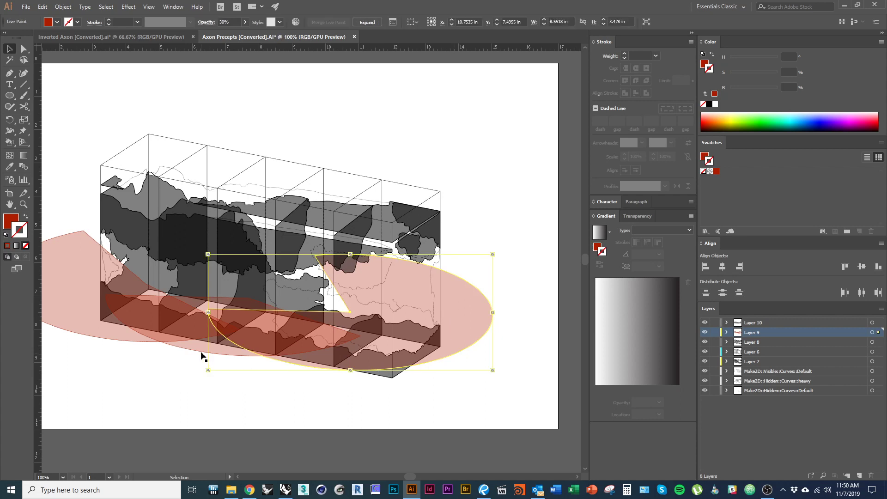
shift+click(204, 342)
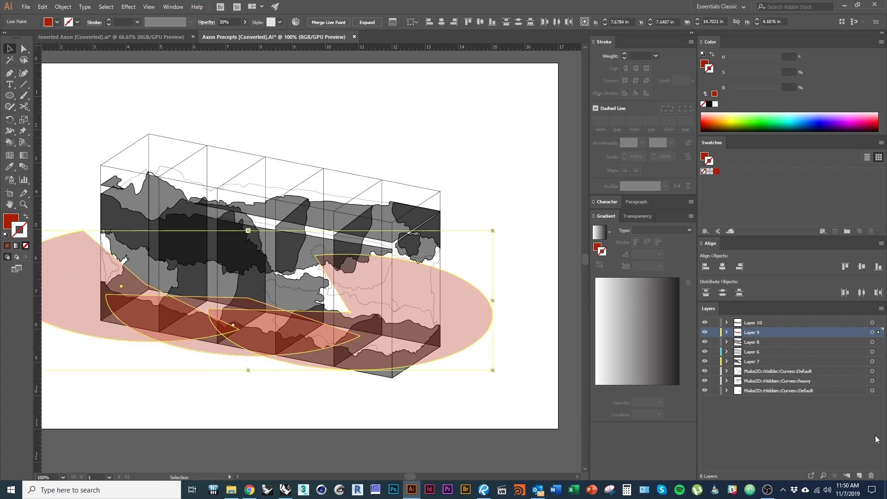
click(859, 477)
drag(879, 343, 879, 332)
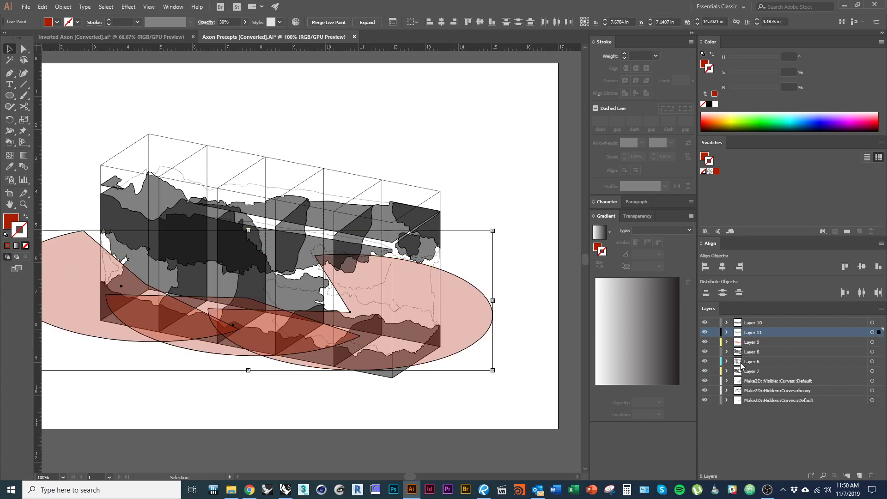
drag(821, 335, 716, 342)
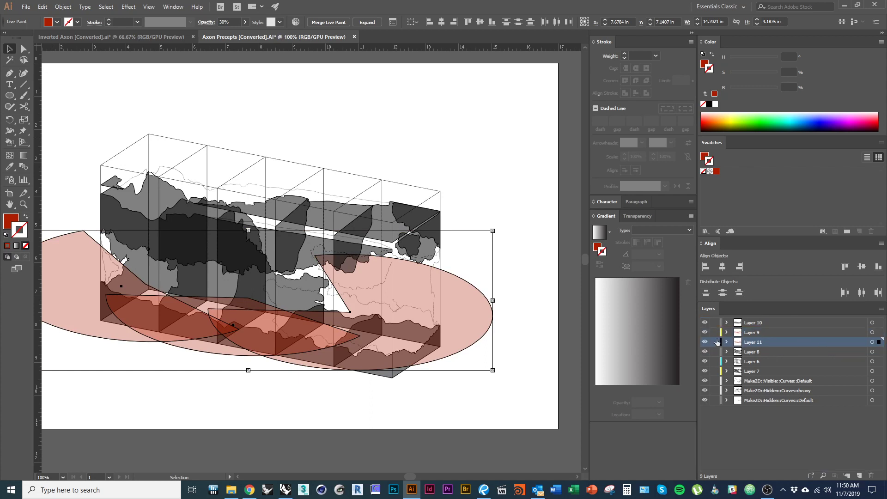
click(705, 341)
Give the three red ellipse arcs on Layer 9 a dashed stroke with 0.1 in dashes and 0.1 in gaps
click(471, 351)
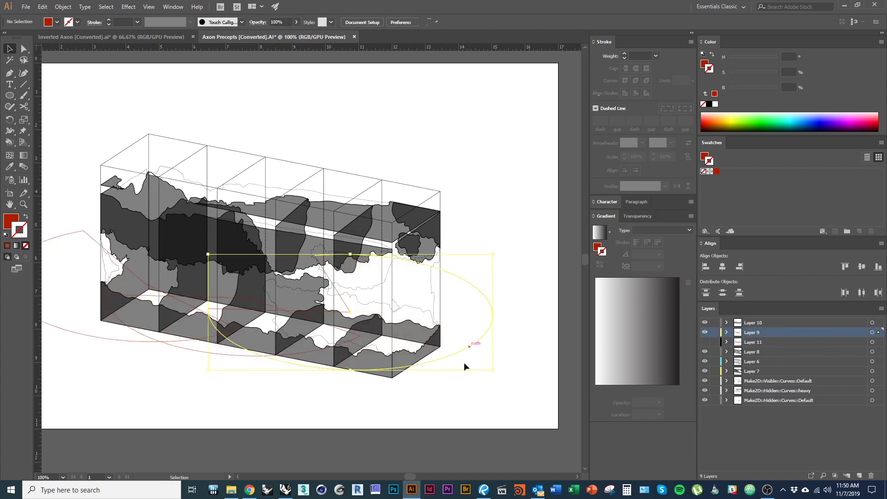
shift+click(211, 354)
shift+click(130, 341)
drag(192, 350, 276, 362)
drag(170, 317, 152, 304)
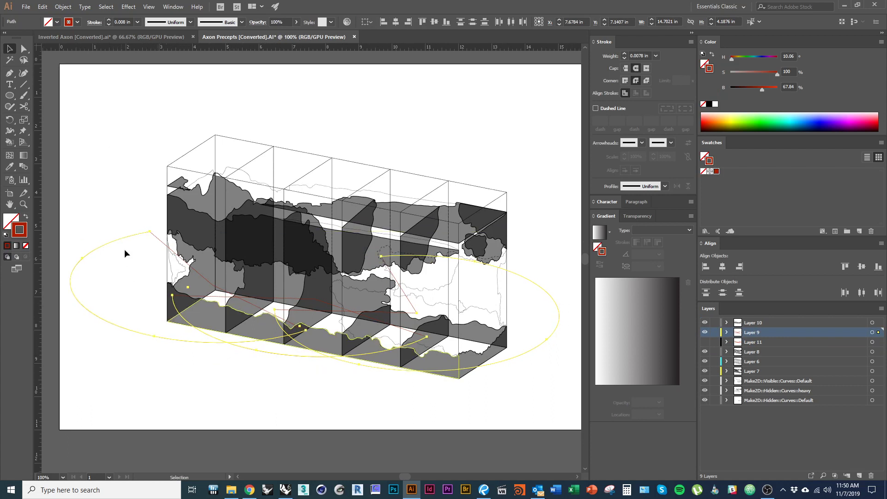
shift+click(272, 353)
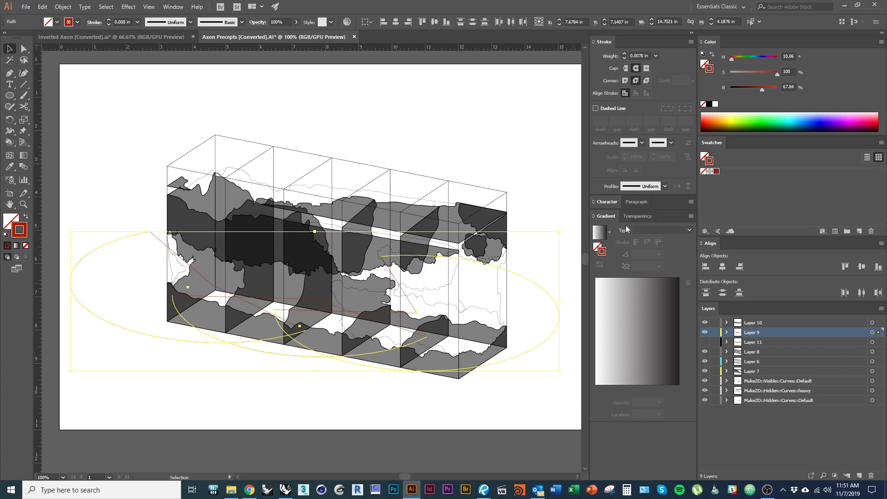
click(606, 108)
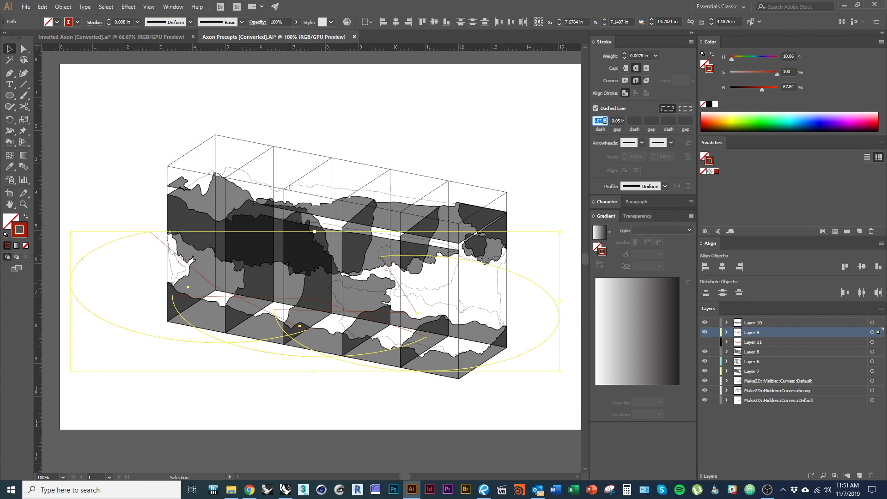
text(.1)
key(Tab)
text(.1)
key(Tab)
Set the stroke weight of the three dashed ellipse arcs to 0.0156 in
click(655, 56)
click(672, 75)
click(245, 369)
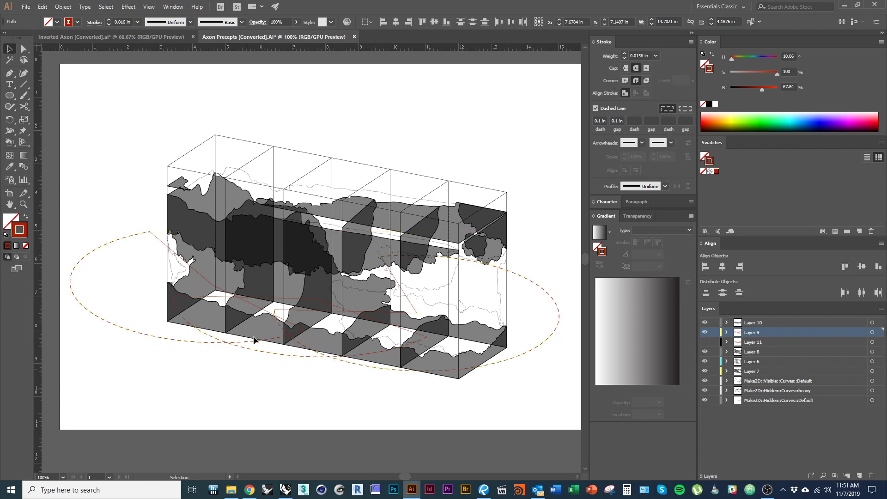
Set the stroke weight of all the straight red lines that trim the ellipses to 0.0156 in
click(266, 310)
shift+click(283, 299)
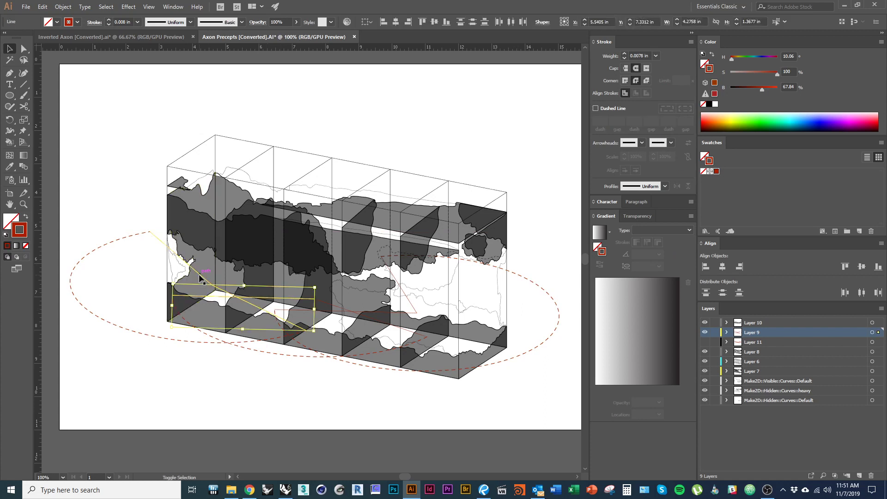
shift+click(335, 306)
shift+click(412, 305)
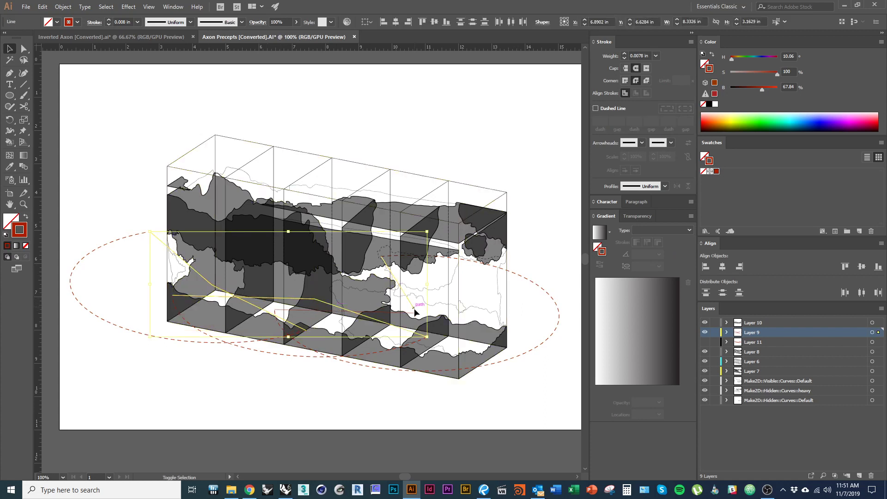
shift+click(412, 313)
click(658, 58)
click(670, 79)
Add the Arrow 9 arrowhead to the start of the straight red lines and undo the stray gradient on their strokes
click(642, 143)
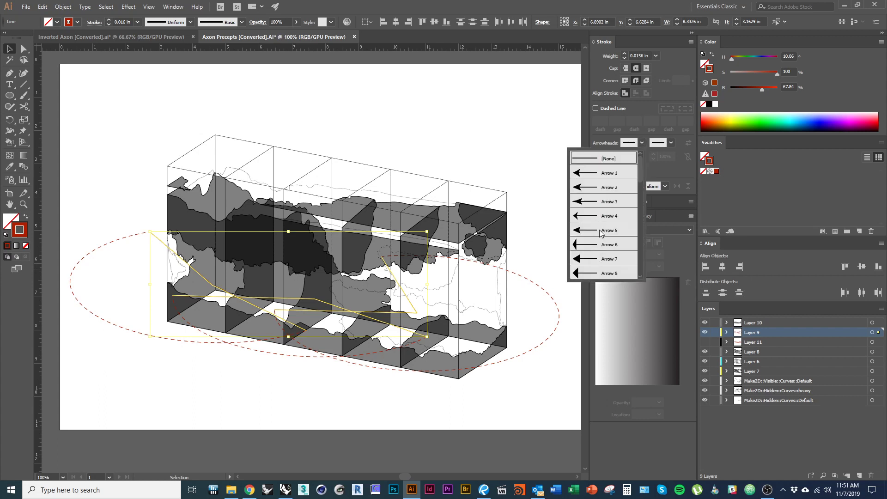
scroll(600, 232, down, 3)
scroll(603, 237, up, 2)
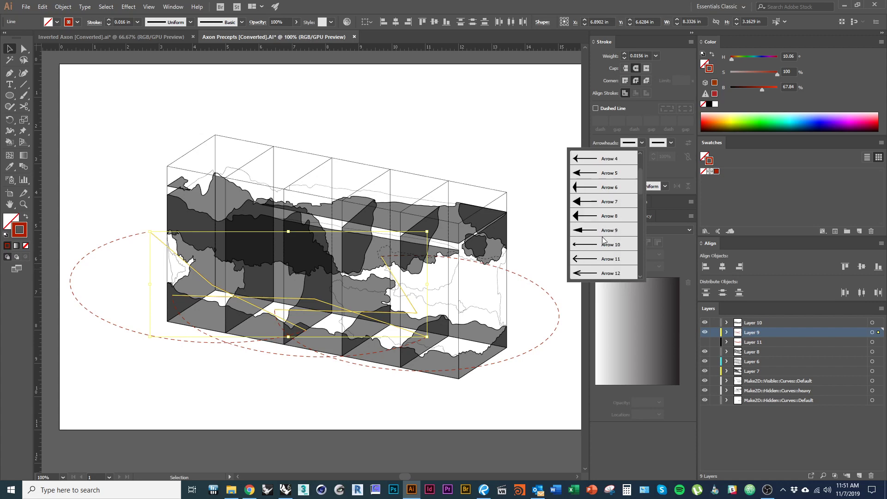
click(611, 231)
click(540, 250)
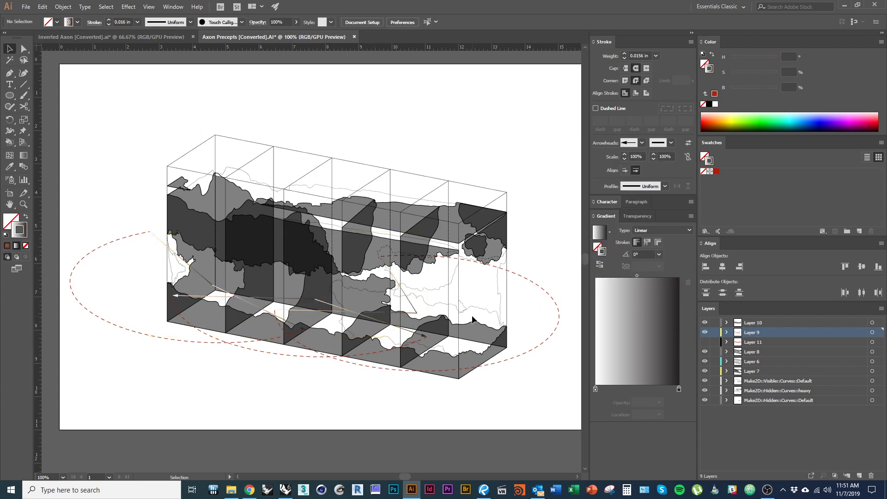
alt+scroll(360, 323, up, 1)
alt+scroll(361, 323, up, 1)
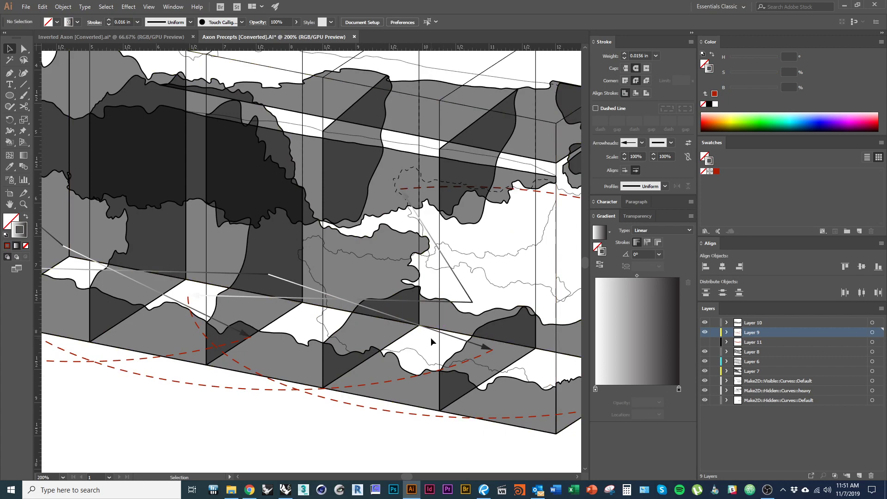
key(ctrl+z)
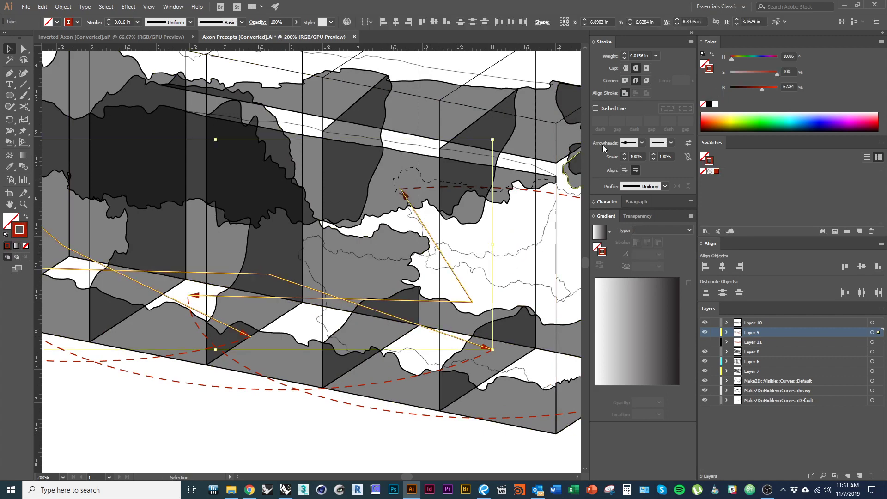
click(506, 240)
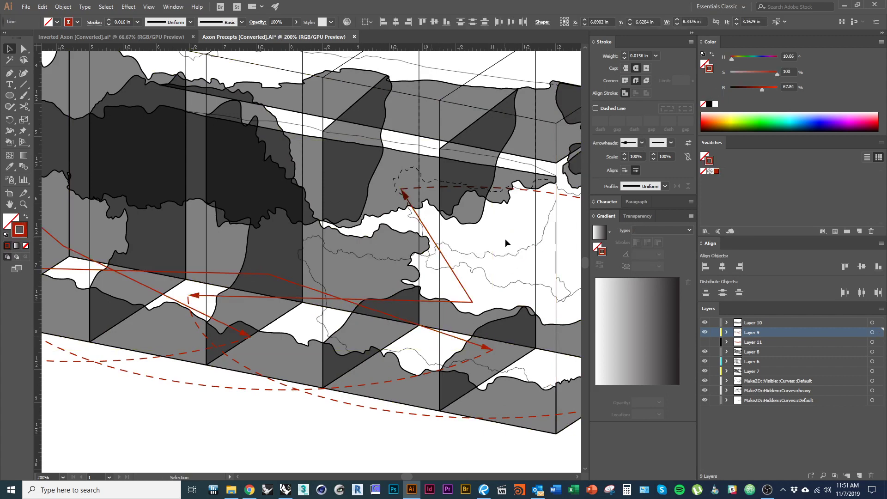
click(466, 292)
shift+click(458, 303)
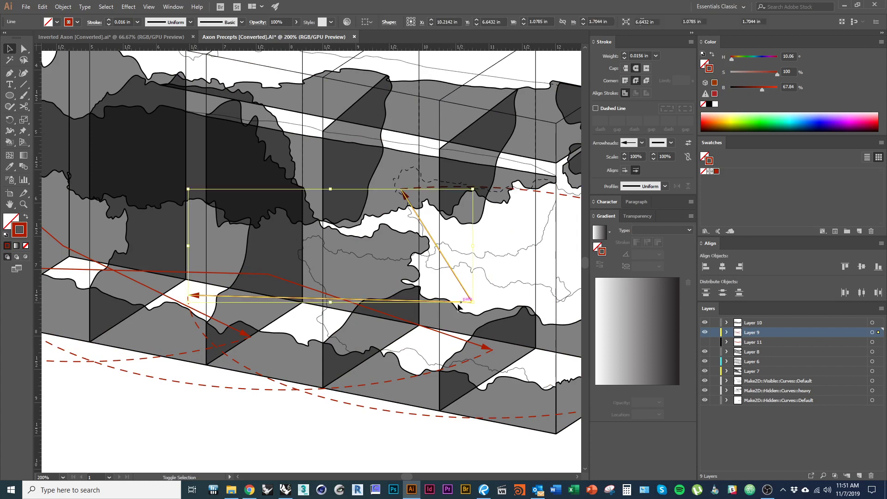
click(486, 290)
drag(245, 307, 342, 291)
alt+scroll(311, 293, down, 1)
drag(206, 281, 214, 286)
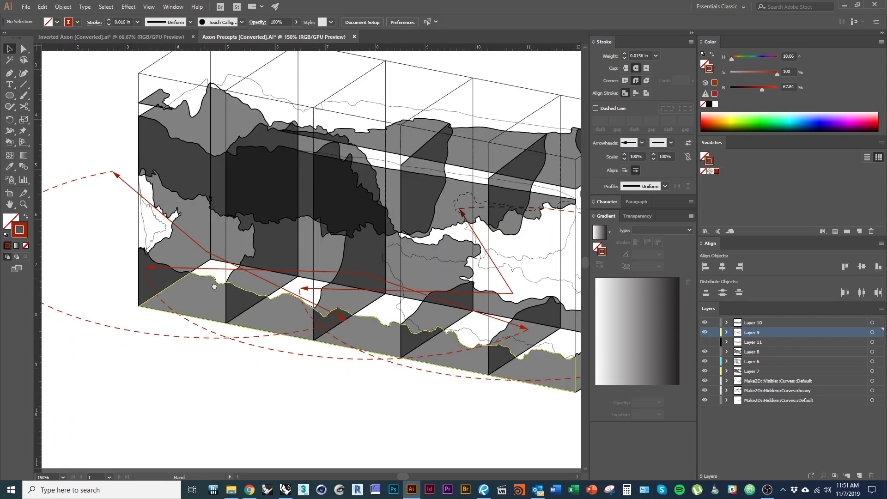
click(158, 203)
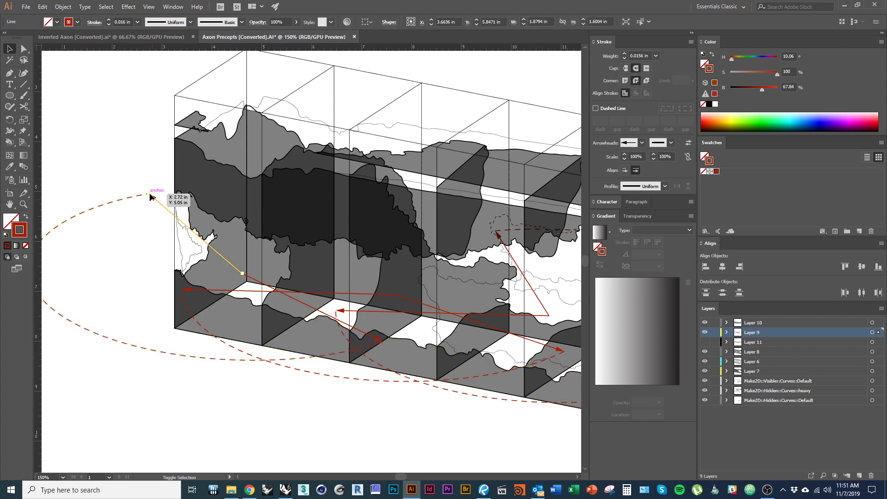
right_click(159, 217)
mouse_move(235, 358)
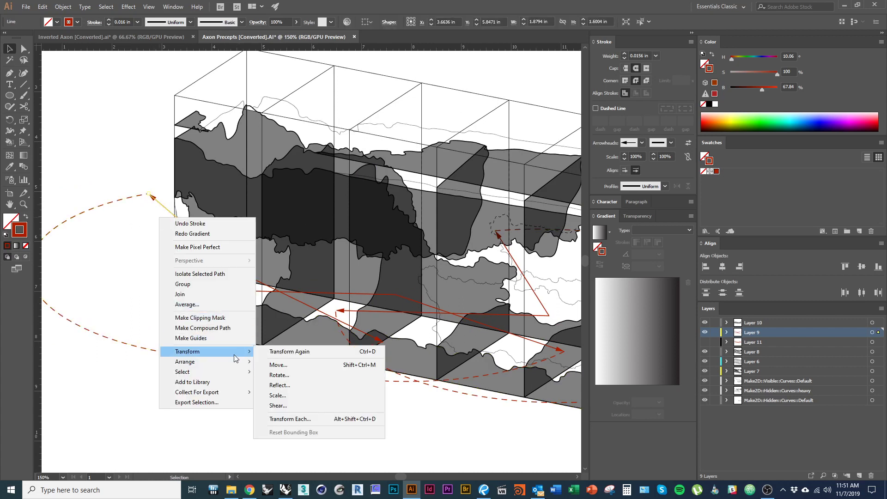
click(138, 301)
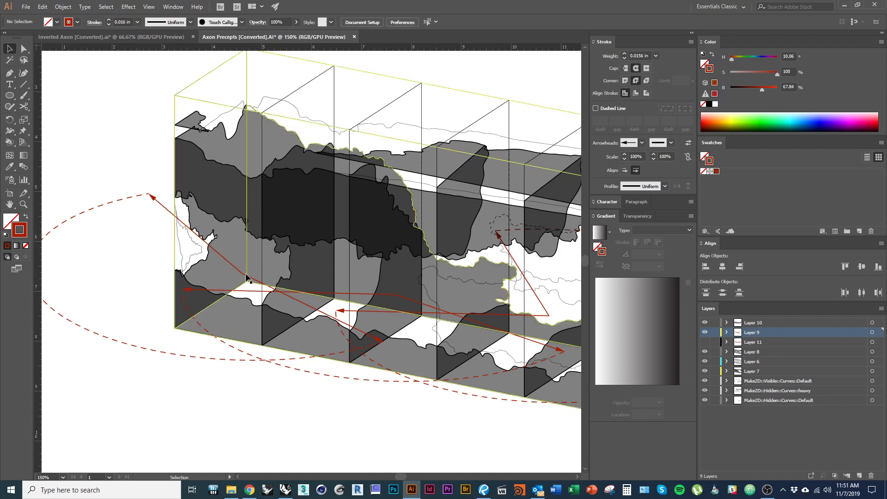
Scale the leftmost ellipse's upper arrow line uniformly to 120% and move its plain end back onto the adjoining diagonal line
click(246, 276)
right_click(233, 265)
mouse_move(319, 399)
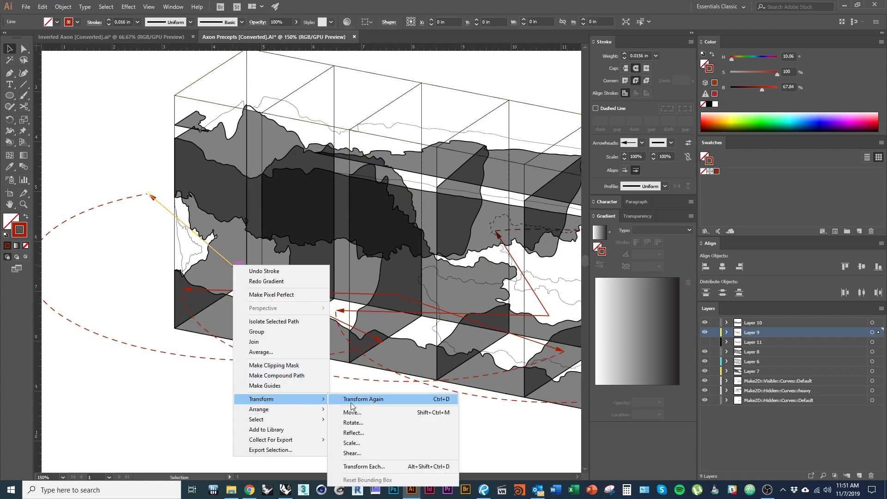
click(369, 443)
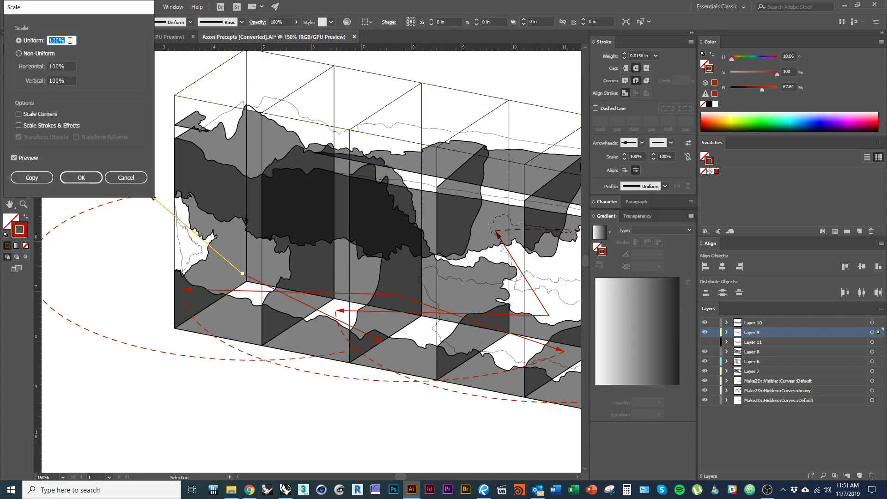
key(Return)
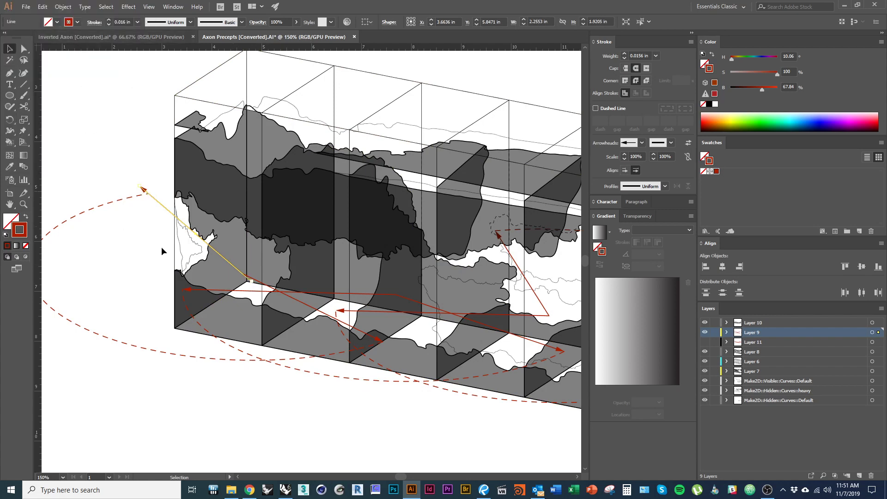
alt+scroll(247, 274, up, 2)
scroll(258, 295, up, 1)
drag(258, 298, 239, 287)
key(ctrl+minus)
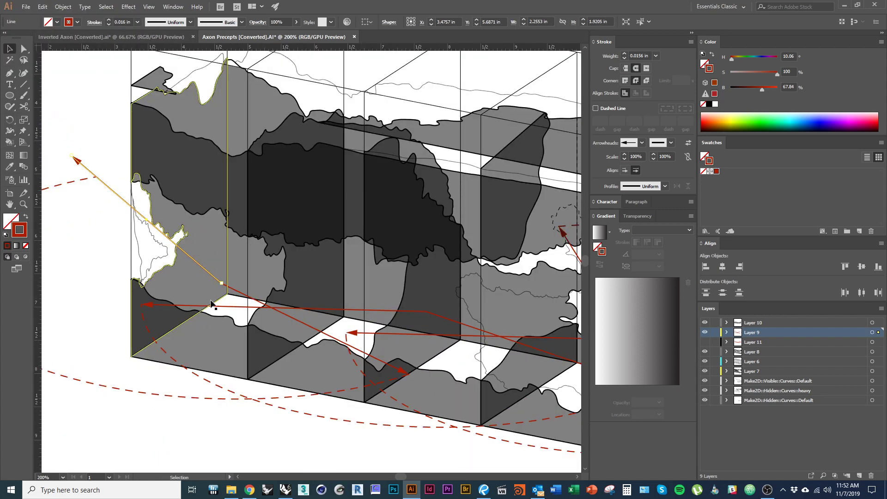
Try repeating the last transformation on the middle ellipse's near-horizontal arrow line and moving its plain end onto the adjoining line
click(219, 306)
right_click(220, 308)
mouse_move(252, 248)
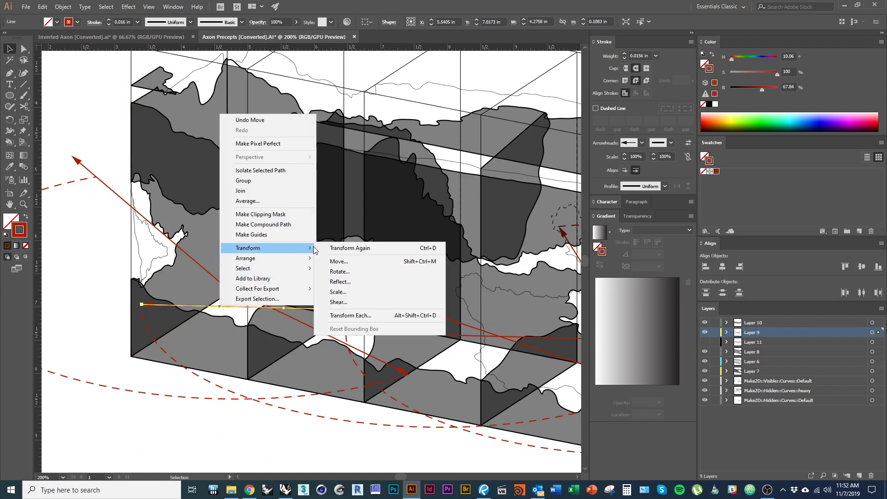
click(356, 248)
alt+scroll(406, 319, up, 1)
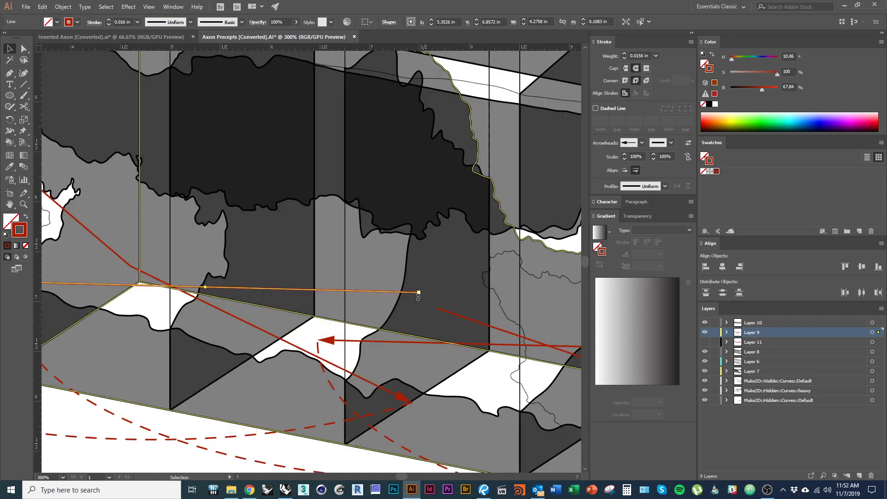
drag(420, 294, 438, 308)
Undo the repositioning and the repeated transformation of the middle ellipse's near-horizontal arrow line
click(289, 346)
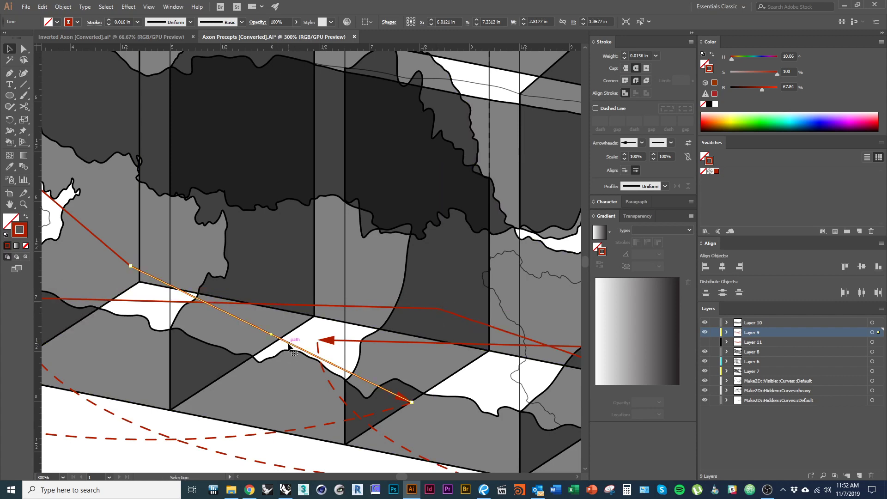
mouse_move(131, 266)
mouse_down()
mouse_move(150, 282)
mouse_move(131, 266)
mouse_up()
alt+scroll(258, 297, down, 1)
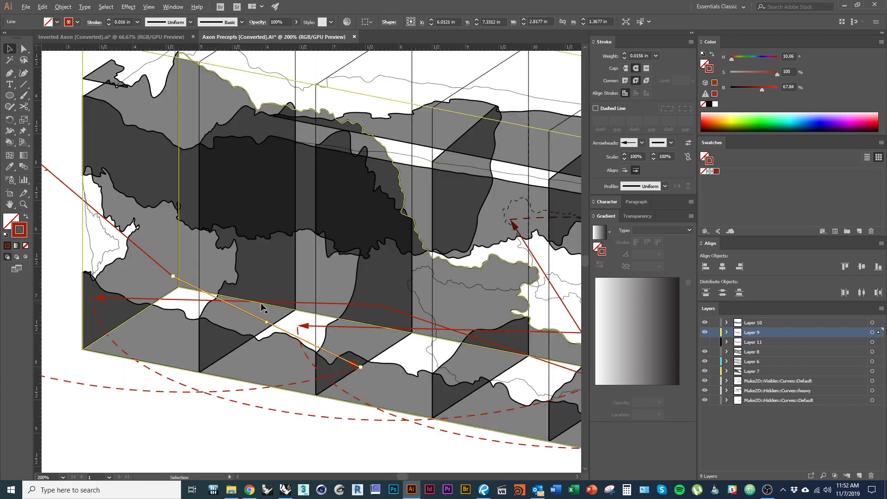
drag(245, 326, 290, 335)
key(ctrl+shift+z)
key(ctrl+z)
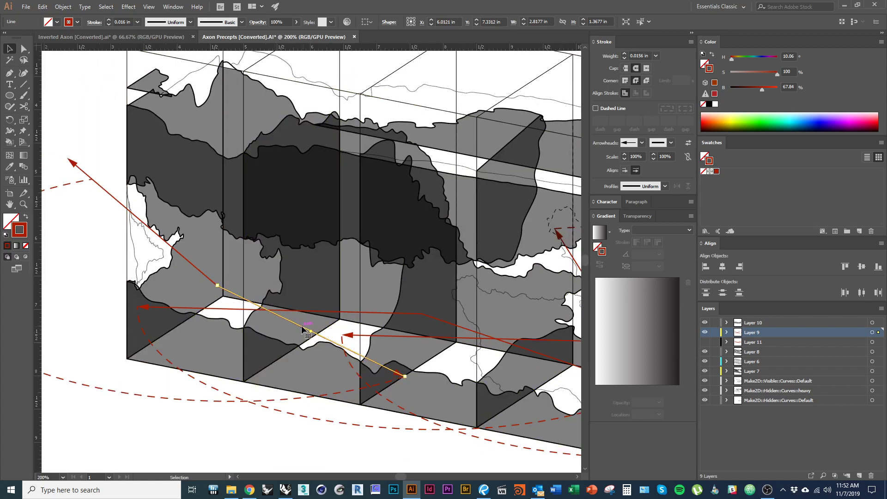
key(ctrl+z)
Scale the middle ellipse's near-horizontal arrow line uniformly to 120%
right_click(310, 312)
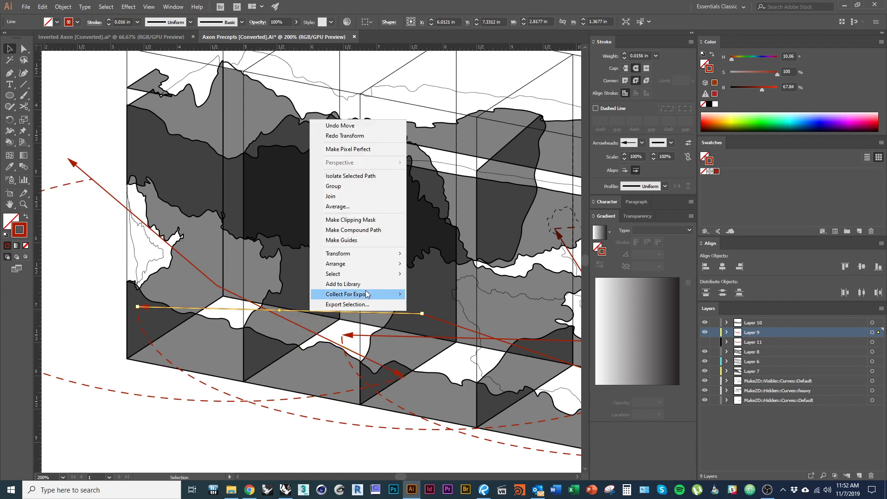
mouse_move(342, 253)
click(437, 298)
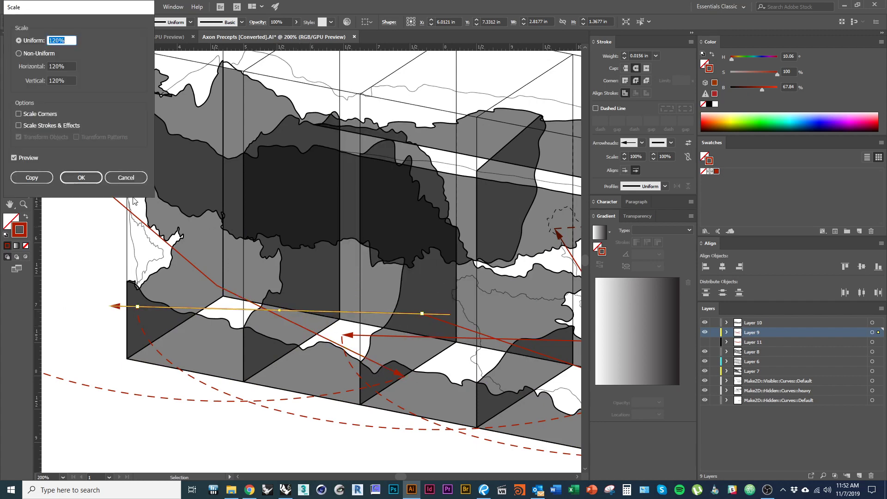
click(81, 178)
Repeat the 120% scaling on the leftmost ellipse's lower diagonal arrow line and the rightmost ellipse's near-horizontal arrow line
click(329, 341)
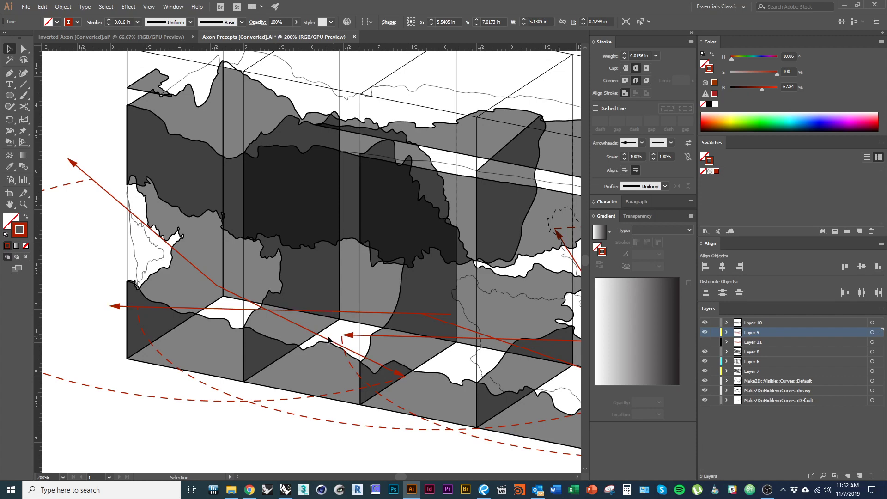
click(326, 338)
key(ctrl+d)
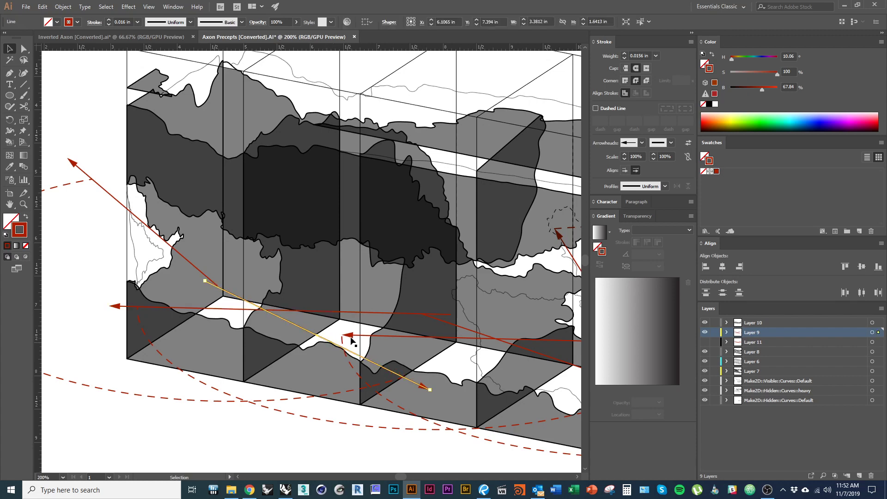
click(353, 335)
key(ctrl+d)
Move the plain ends of the three scaled arrow lines back onto the ends of their adjoining red lines
drag(440, 363, 250, 332)
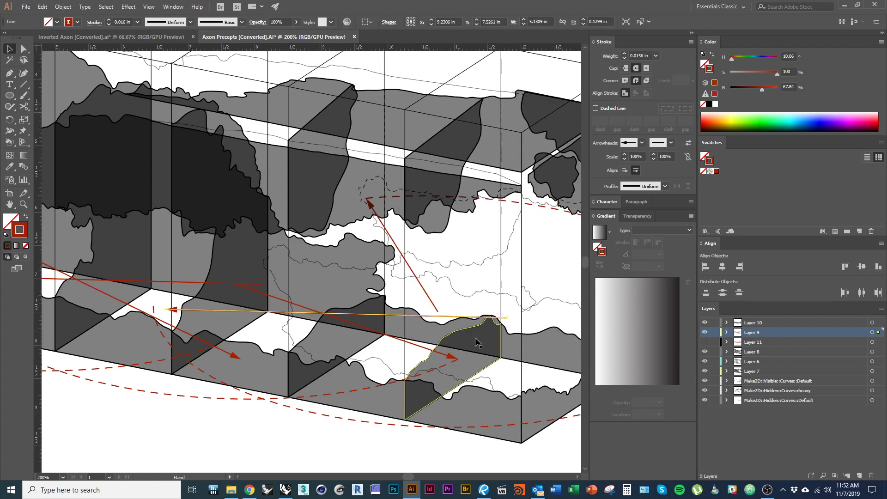
drag(512, 321, 437, 311)
click(434, 305)
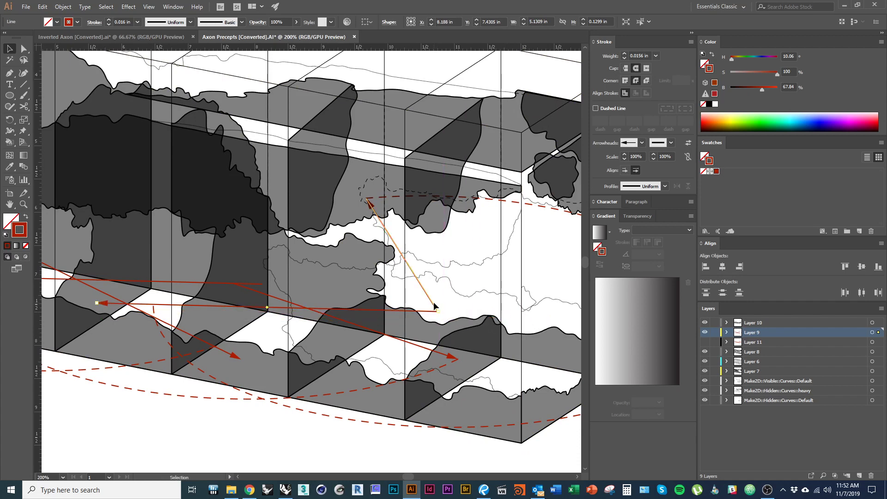
scroll(249, 312, left, 5)
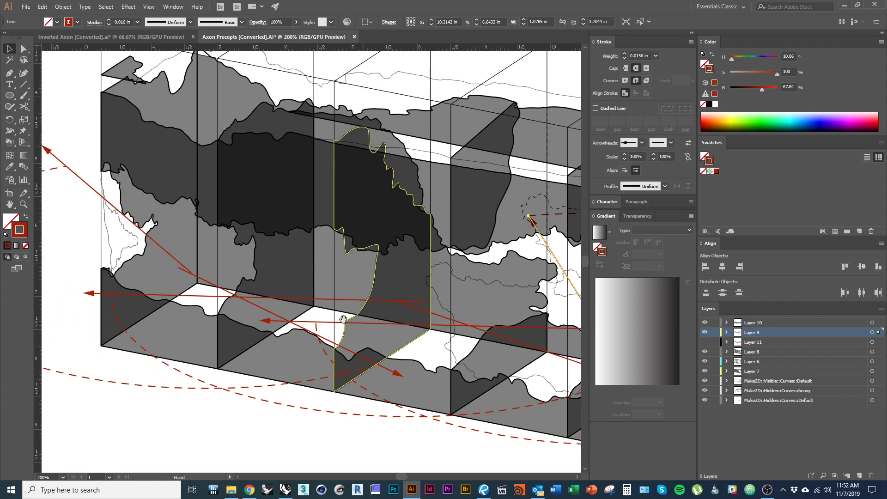
click(263, 310)
drag(174, 269, 187, 272)
drag(423, 301, 398, 301)
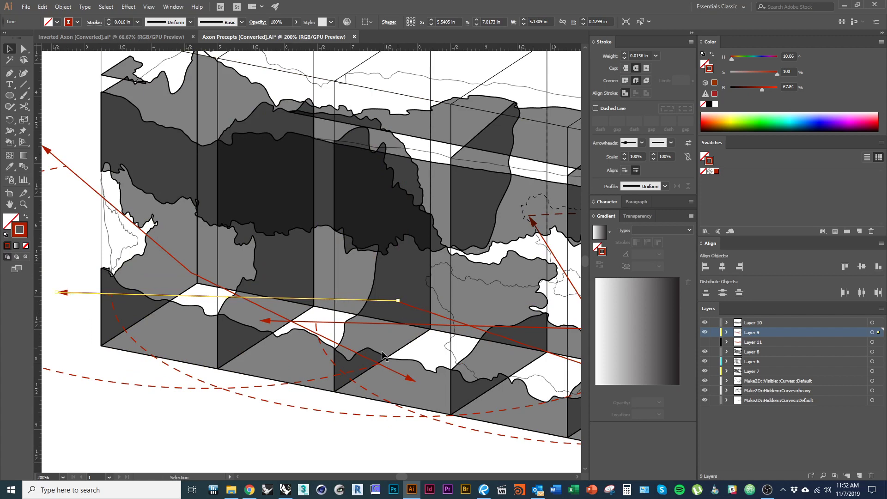
Scale the middle ellipse's diagonal arrow line uniformly to 120% and move its plain end back onto the near-horizontal line
drag(437, 359, 276, 299)
right_click(400, 296)
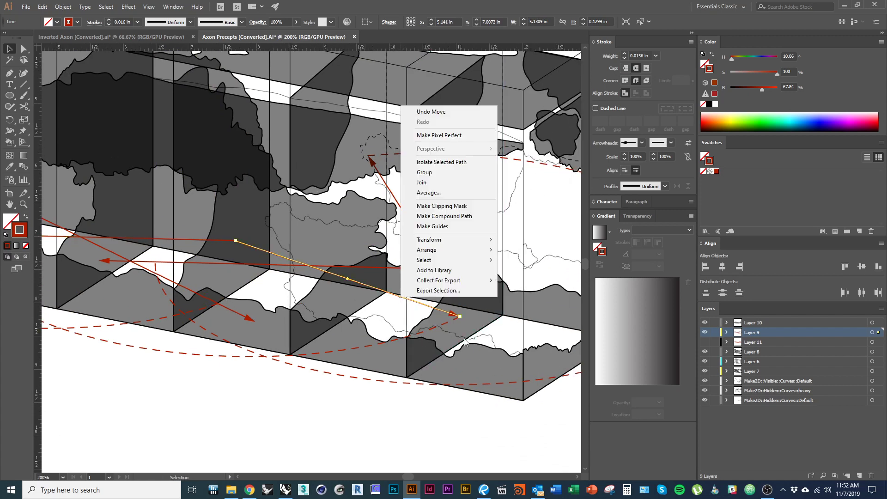
mouse_move(481, 240)
click(526, 283)
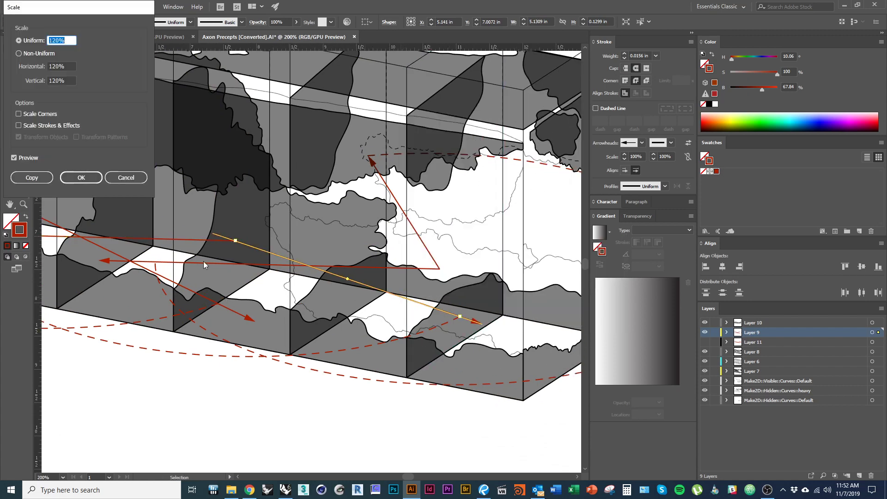
click(81, 179)
drag(211, 235, 237, 241)
Scale the rightmost ellipse's steep arrow line uniformly to 120% and move its plain end back onto the near-horizontal line
alt+scroll(232, 278, down, 1)
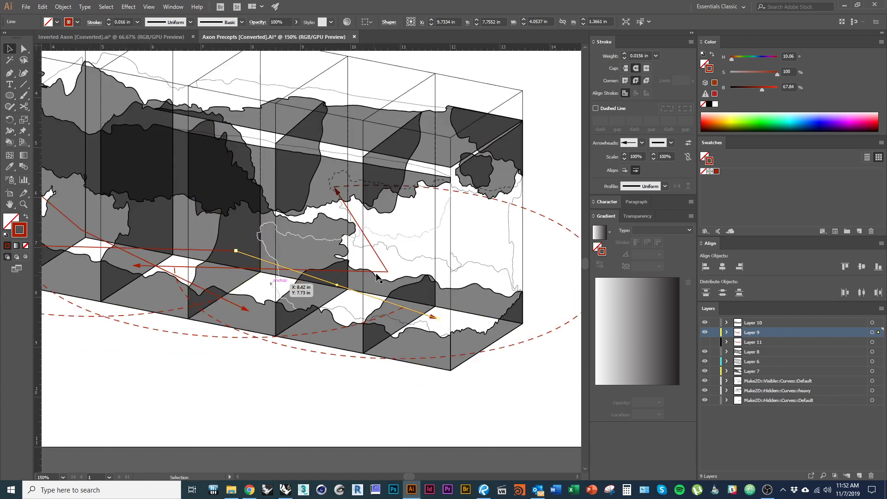
right_click(381, 263)
mouse_move(415, 394)
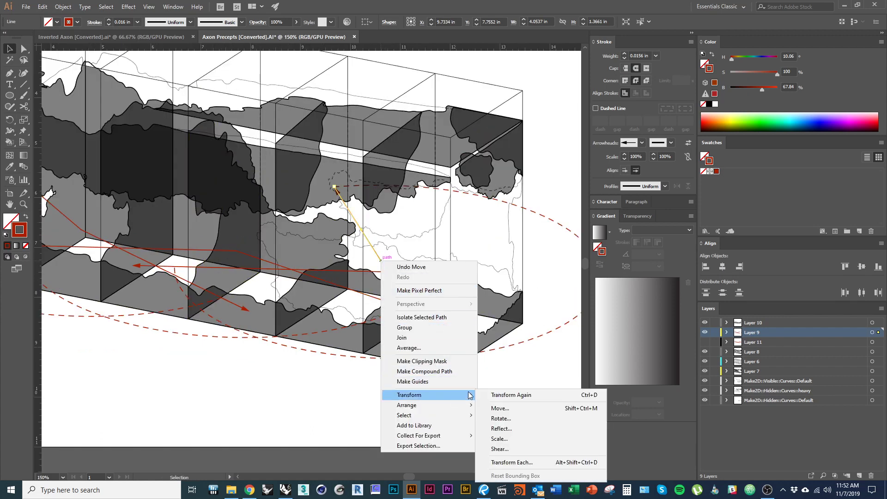
click(507, 429)
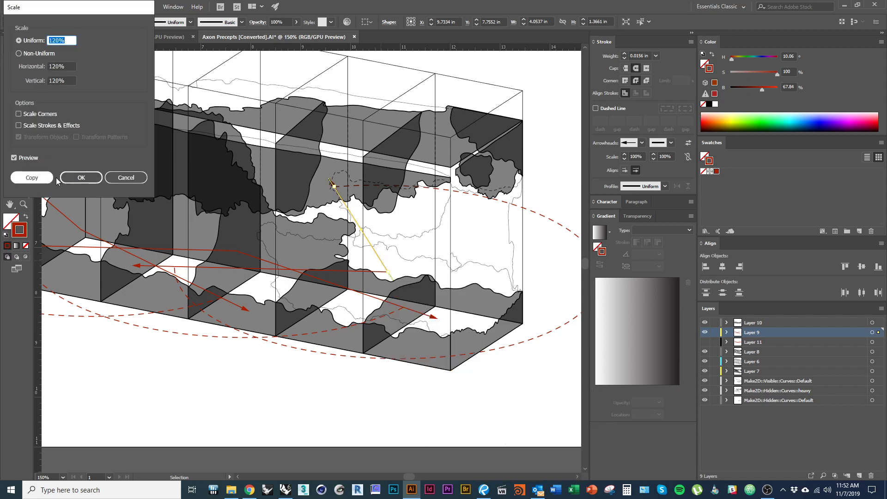
click(74, 176)
drag(394, 282, 388, 273)
Show the translucent red fills on Layer 11, clear the selection and look over the complete drawing
alt+scroll(342, 327, down, 1)
drag(229, 353, 219, 373)
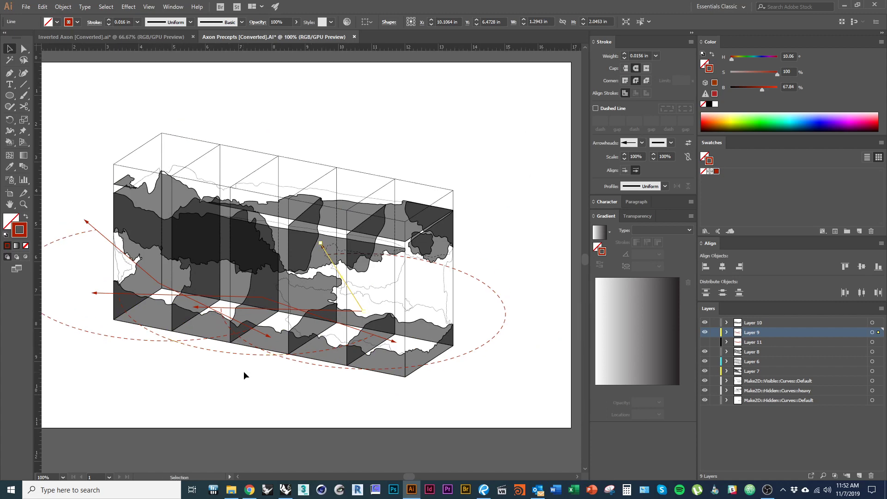
click(704, 342)
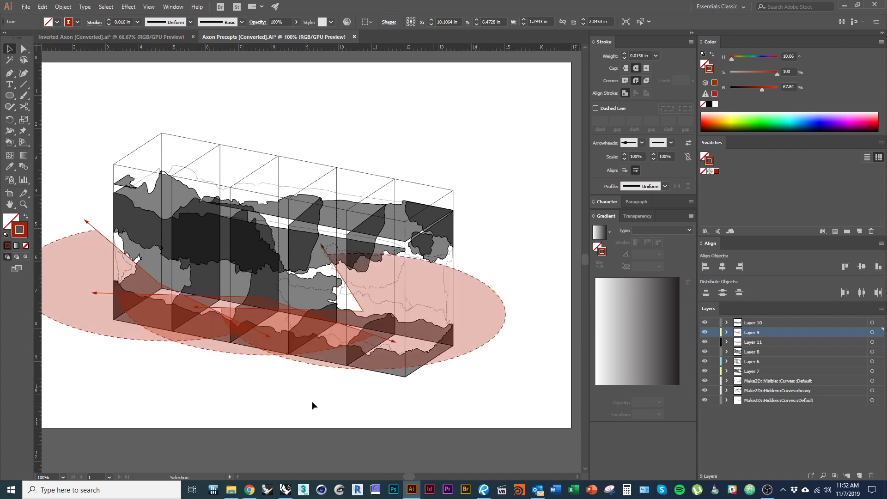
click(311, 401)
key(ctrl+minus)
drag(249, 392, 214, 399)
key(ctrl+plus)
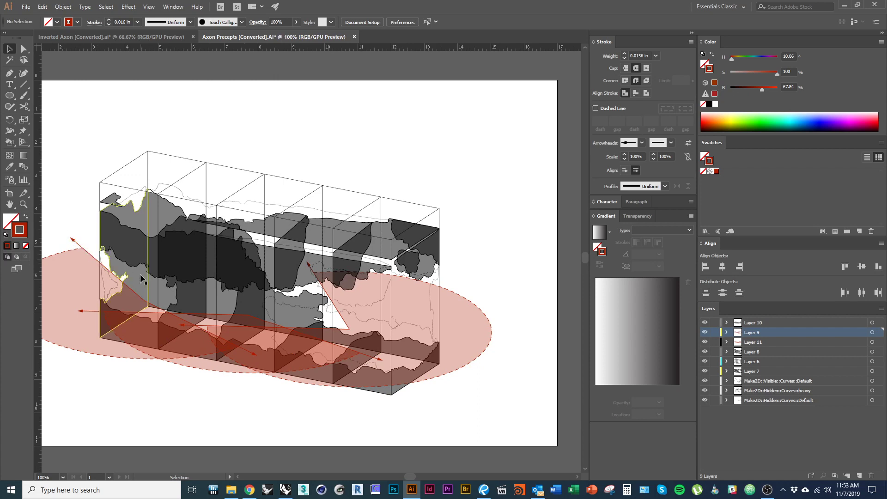
drag(306, 382, 272, 390)
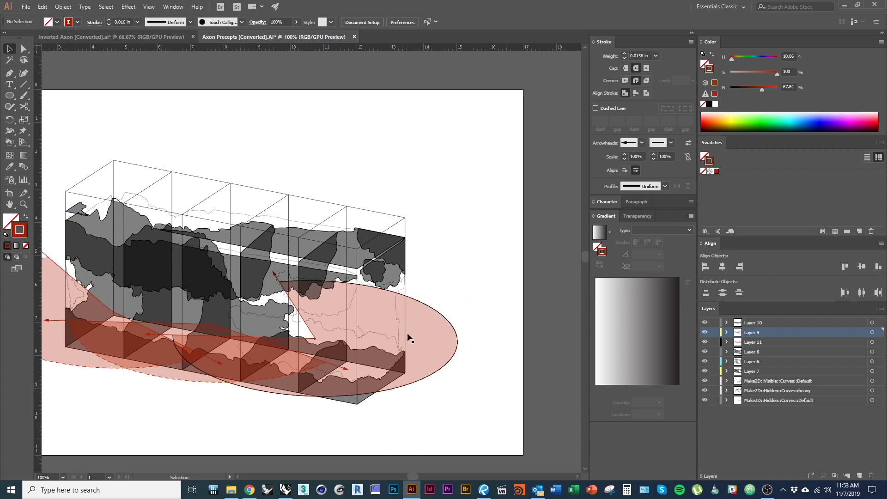
drag(362, 413, 431, 393)
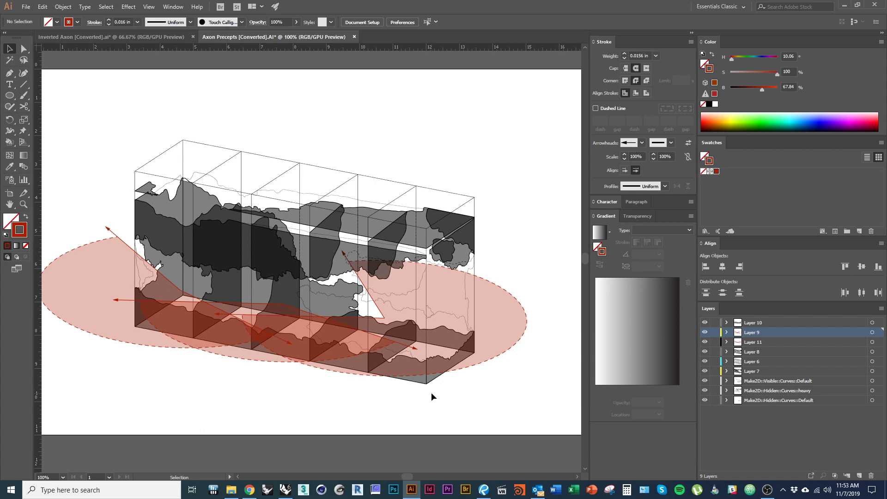
Switch to the Project 3 assignment PDF to read its Precepts list, and return to the Illustrator drawing
key(alt+Tab)
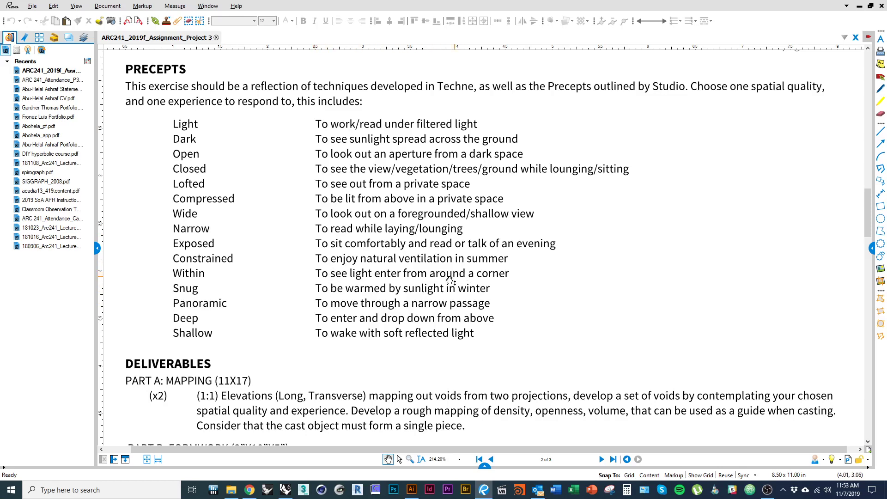
key(alt+Tab)
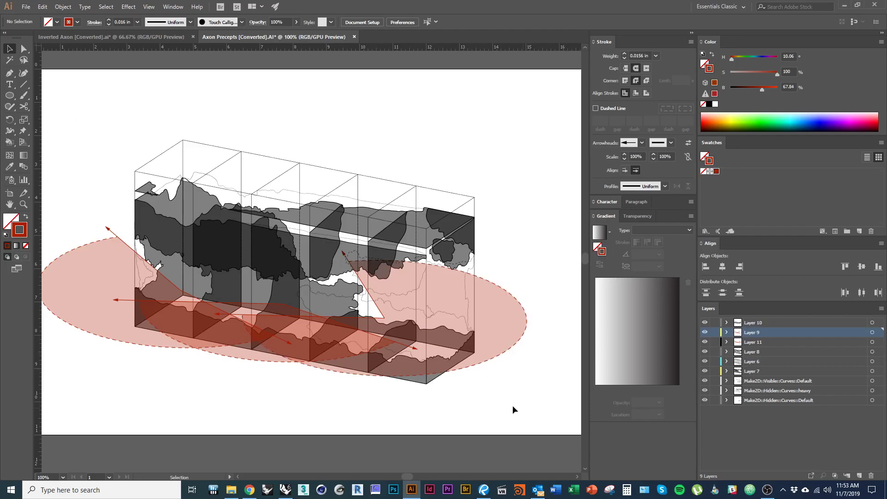
Hide Layers 9 and 11 to examine the bare section drawing, and show both layers again
click(705, 333)
click(704, 342)
drag(474, 384, 457, 404)
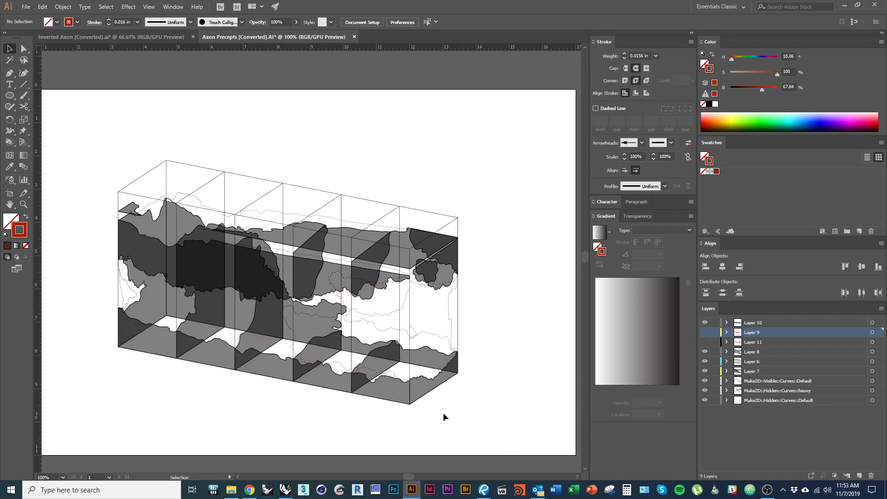
drag(78, 309, 98, 292)
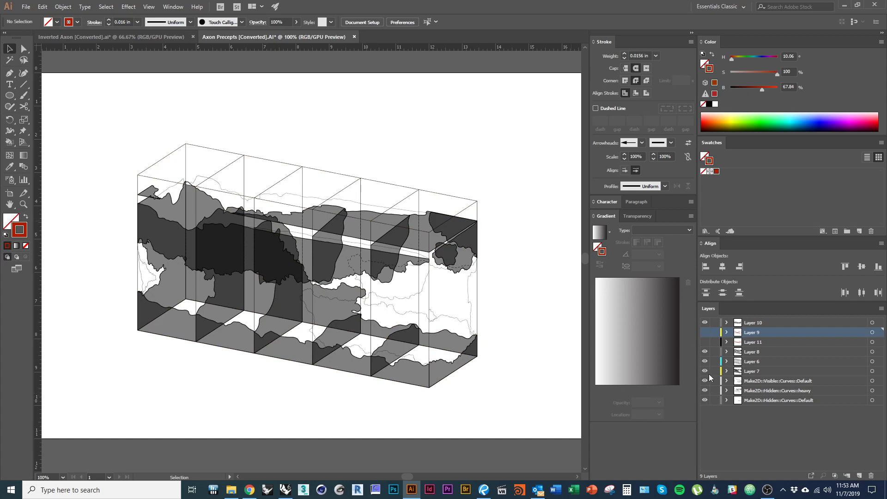
drag(705, 341, 705, 332)
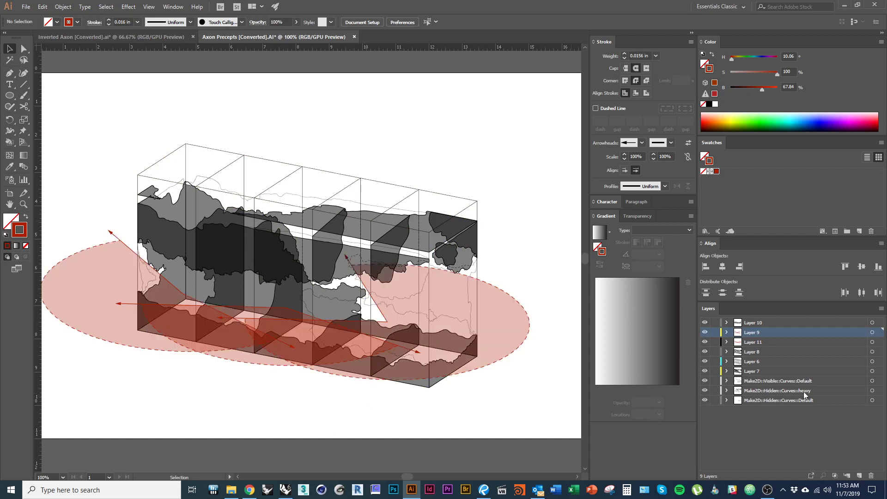
Create a new layer directly above Layer 9 and activate the Pen tool
click(861, 474)
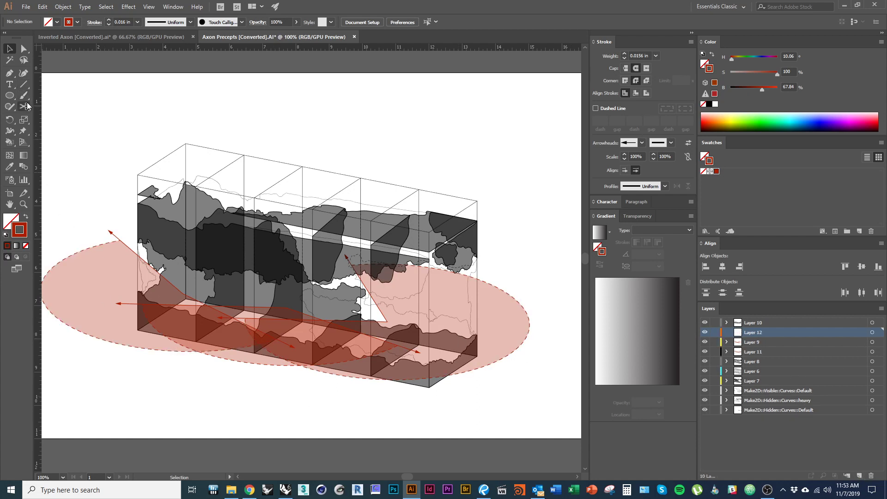
click(10, 74)
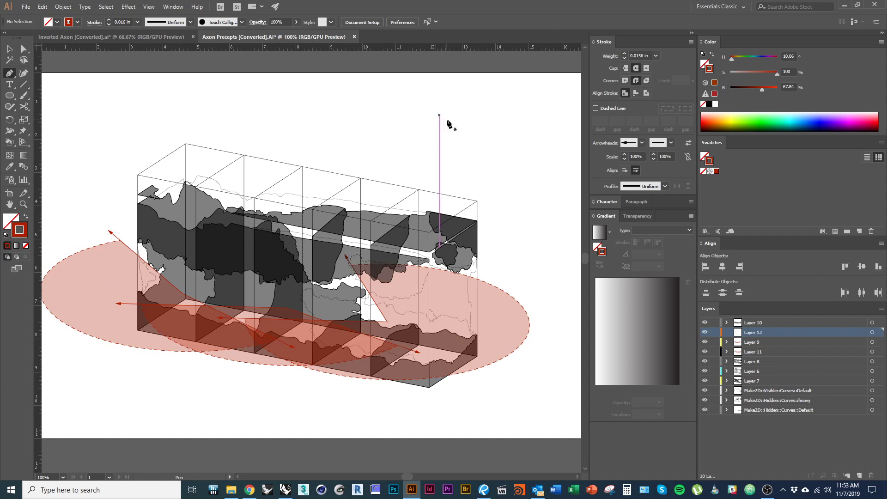
click(457, 132)
drag(457, 133, 443, 178)
key(ctrl+z)
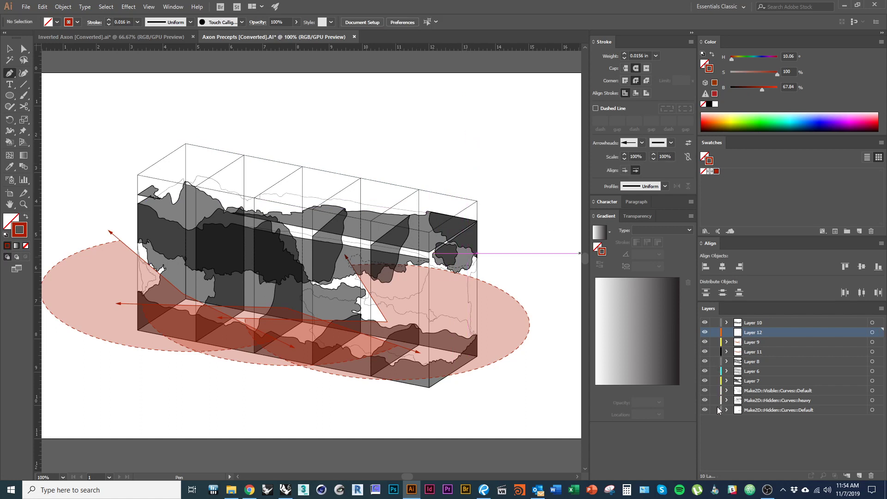
Lock all layers except Layer 12 and draw a steep red line about 7.4 in long from above the box to its floor
drag(714, 409, 714, 346)
click(443, 110)
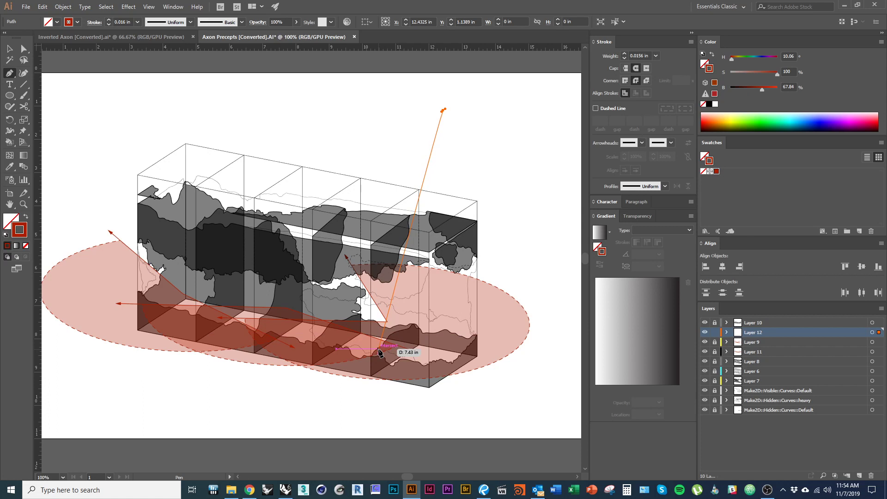
click(378, 349)
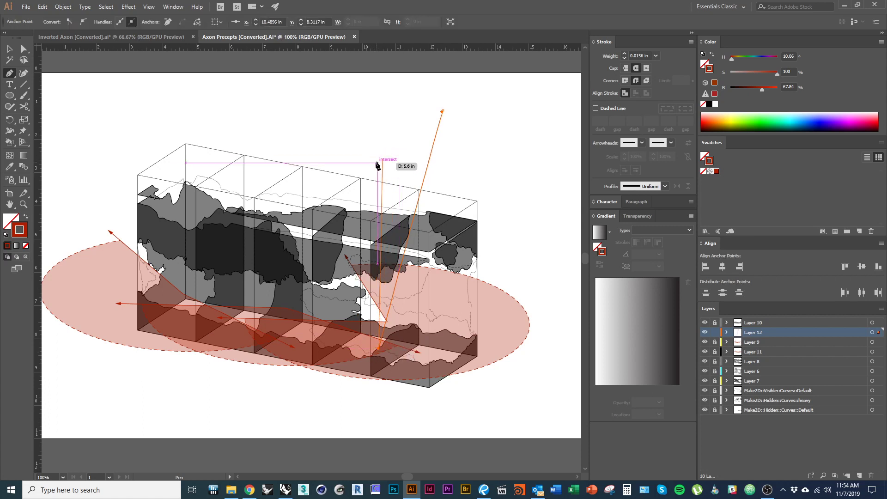
right_click(377, 165)
click(455, 132)
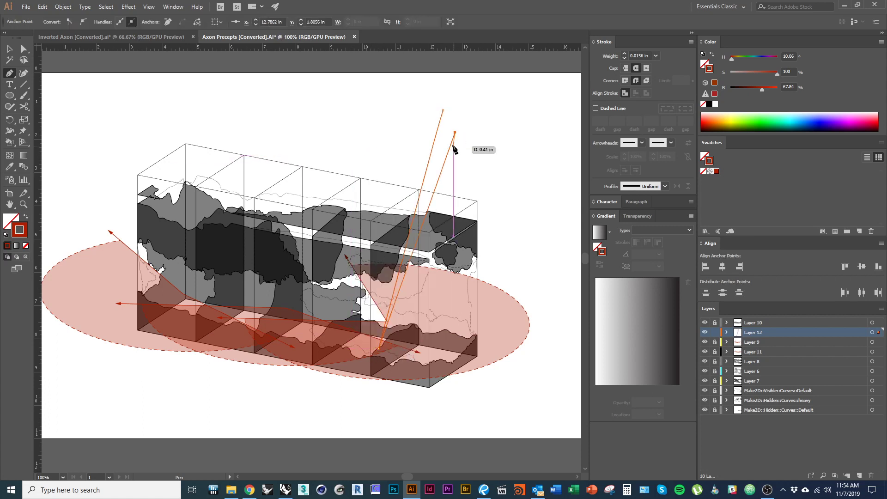
key(ctrl+z)
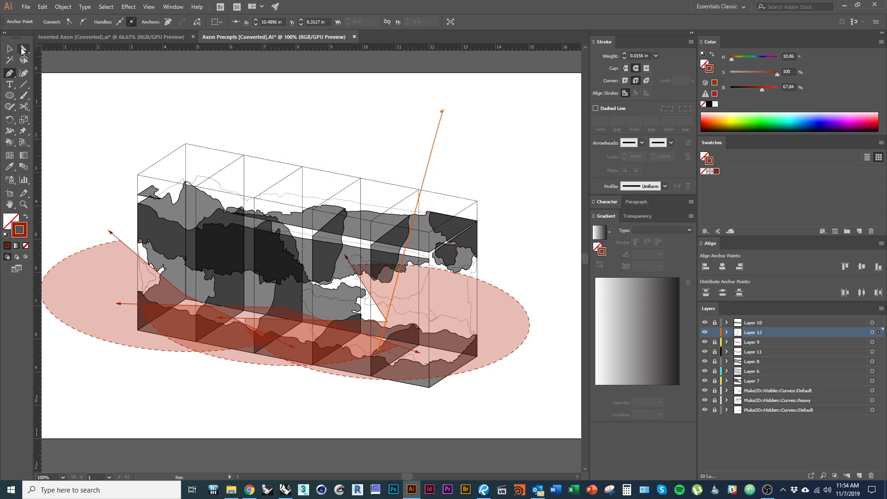
Duplicate the steep red line twice, placing one parallel copy about one bay to its left and one to its right
click(14, 49)
click(462, 187)
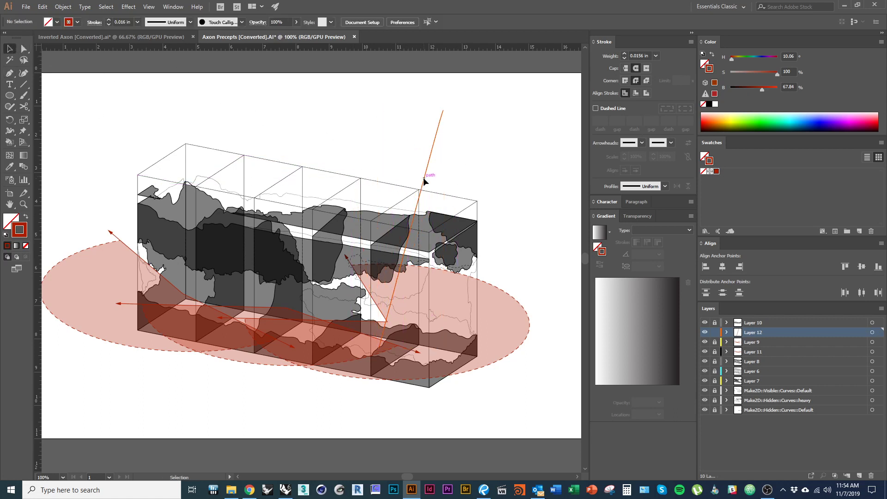
drag(424, 181, 365, 169)
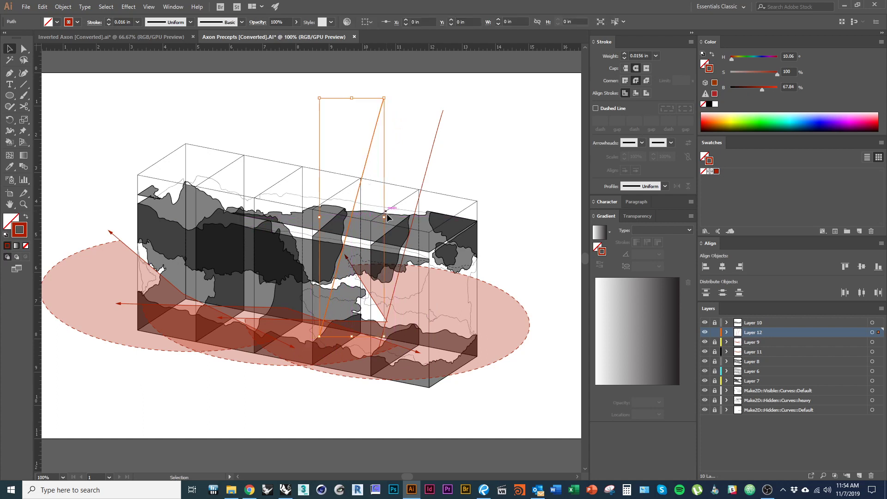
alt+drag(429, 164, 501, 179)
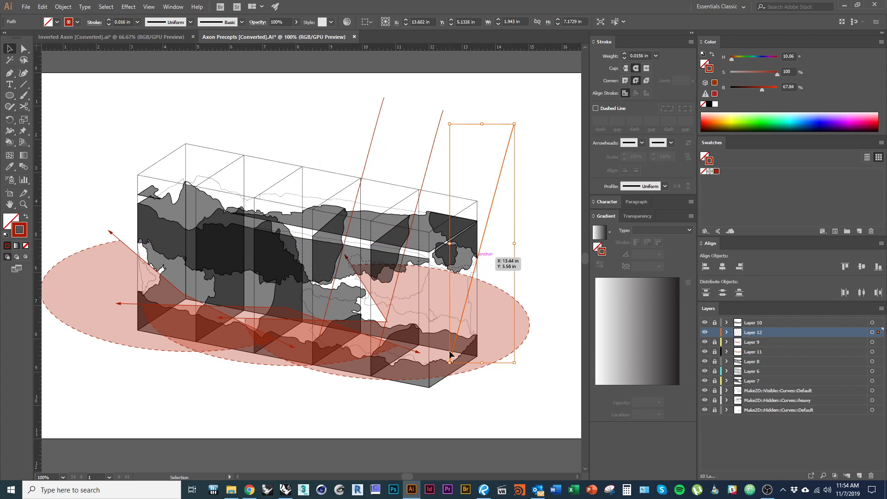
Hide Layer 9 with the dashed arcs and arrow lines
alt+scroll(428, 395, up, 1)
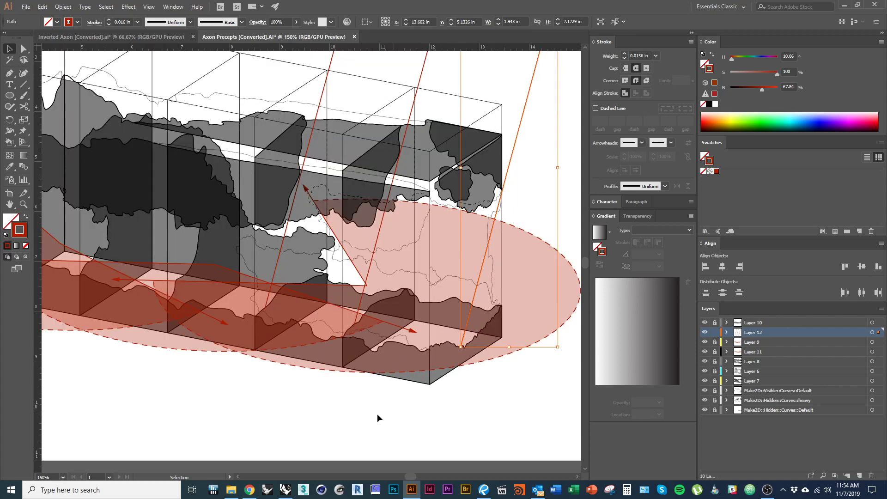
drag(340, 413, 350, 413)
click(705, 342)
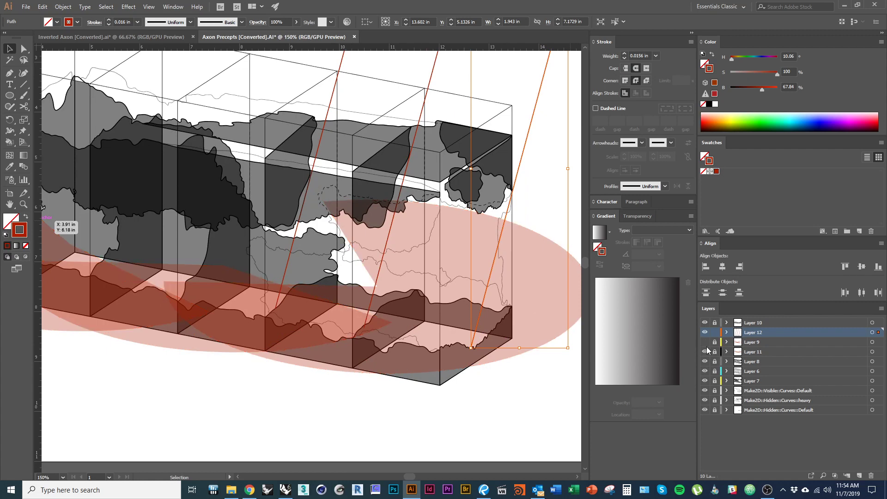
Hide Layer 11 with the filled red ellipses and deselect the steep line
click(705, 352)
alt+scroll(379, 377, down, 1)
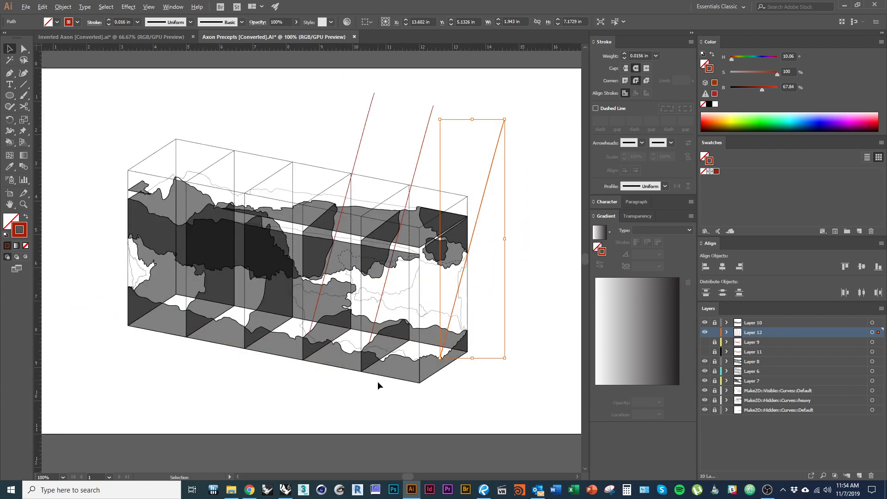
drag(348, 427, 329, 428)
click(507, 295)
alt+scroll(365, 360, up, 2)
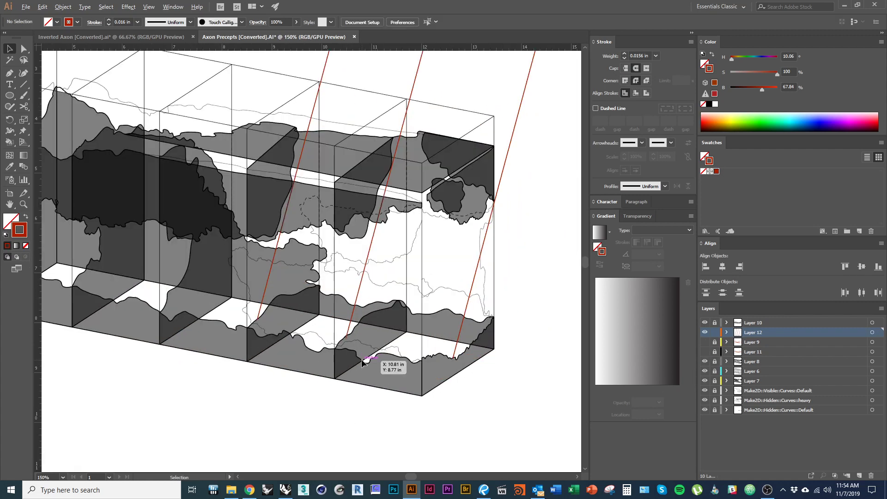
Shorten the middle red line slightly at its lower end so it spans about 7.12 in vertically
click(345, 328)
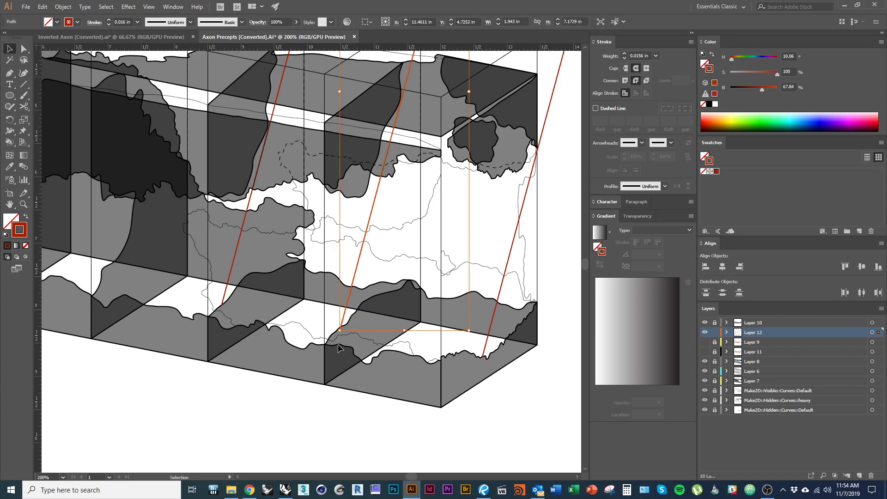
alt+scroll(346, 329, up, 4)
drag(329, 311, 323, 313)
alt+scroll(299, 326, down, 4)
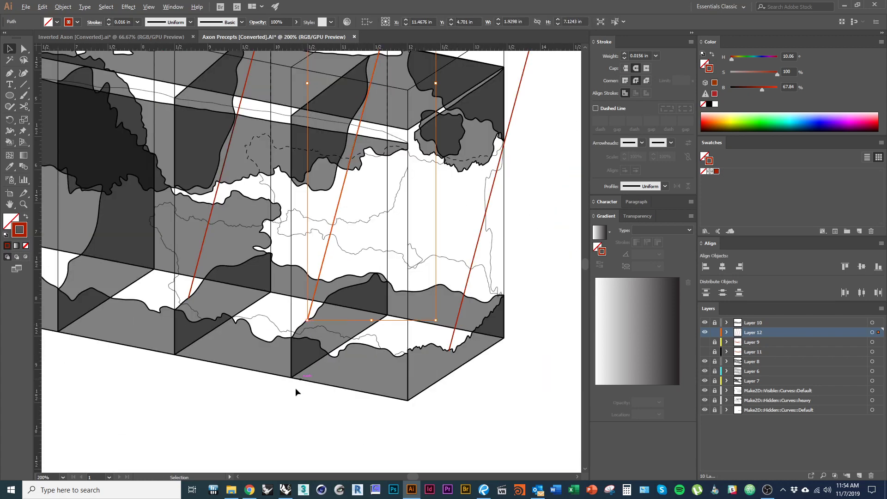
ctrl+scroll(297, 390, left, 2)
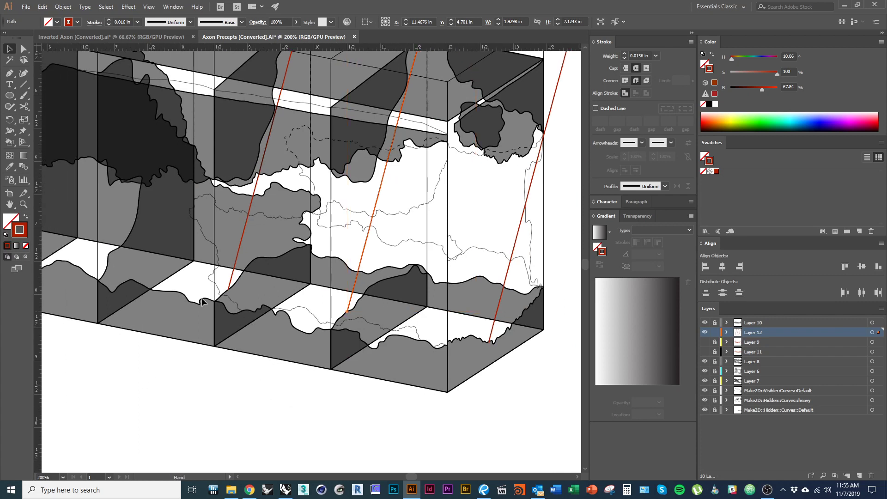
drag(180, 273, 293, 367)
alt+scroll(281, 337, down, 1)
drag(281, 336, 307, 321)
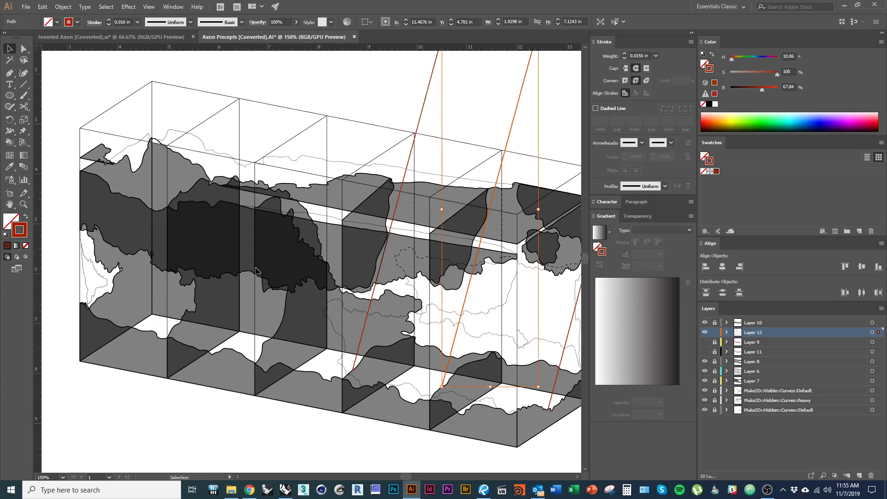
alt+scroll(231, 362, down, 1)
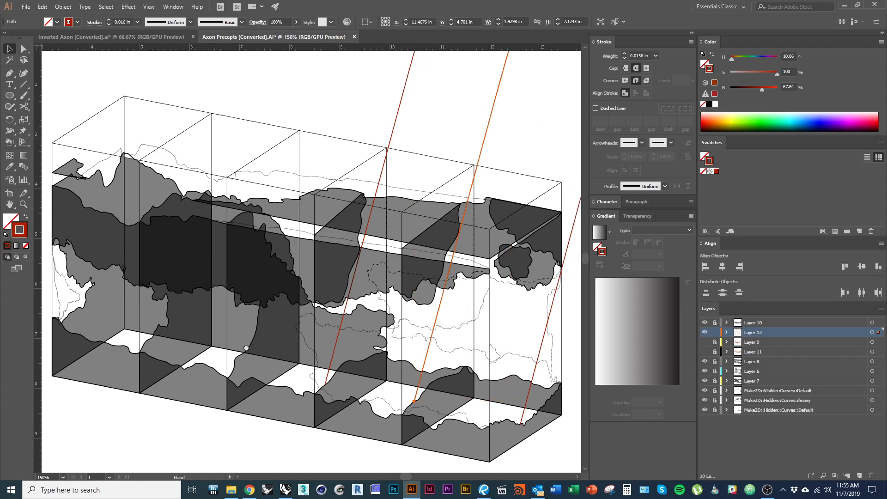
click(316, 200)
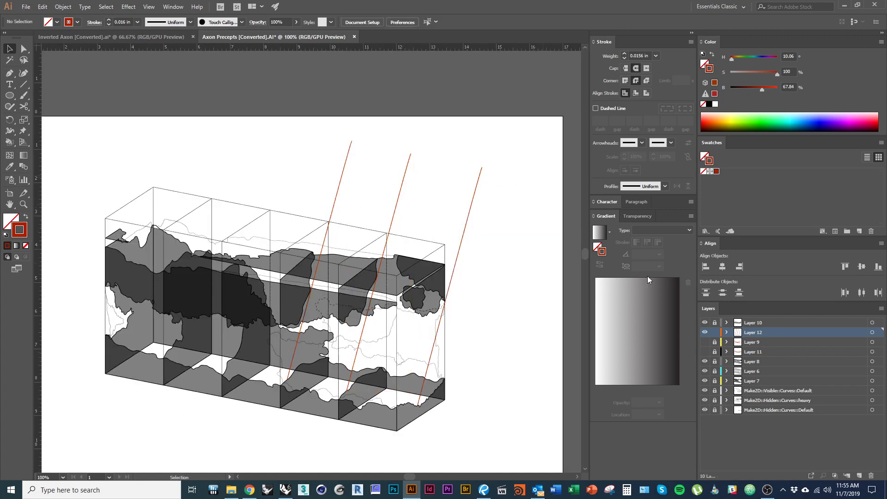
drag(337, 308, 333, 269)
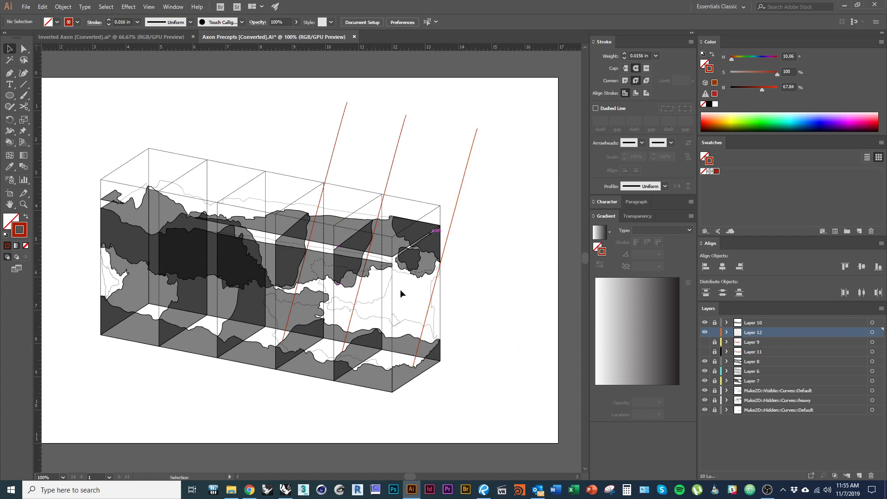
Unlock the layers below Layer 12 and copy the box's long upper edge to the tip of the rightmost red line as a guide
click(470, 157)
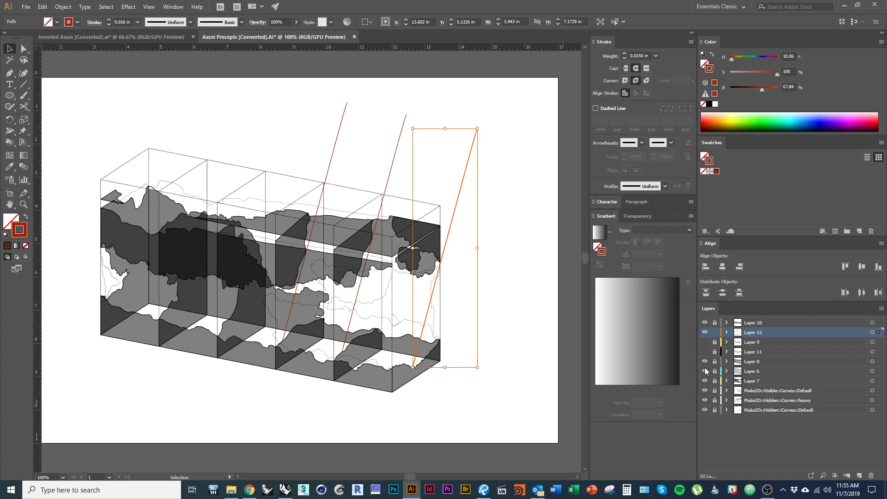
drag(714, 352, 715, 410)
click(406, 198)
drag(406, 198, 473, 144)
click(481, 153)
alt+scroll(473, 144, up, 1)
click(476, 129)
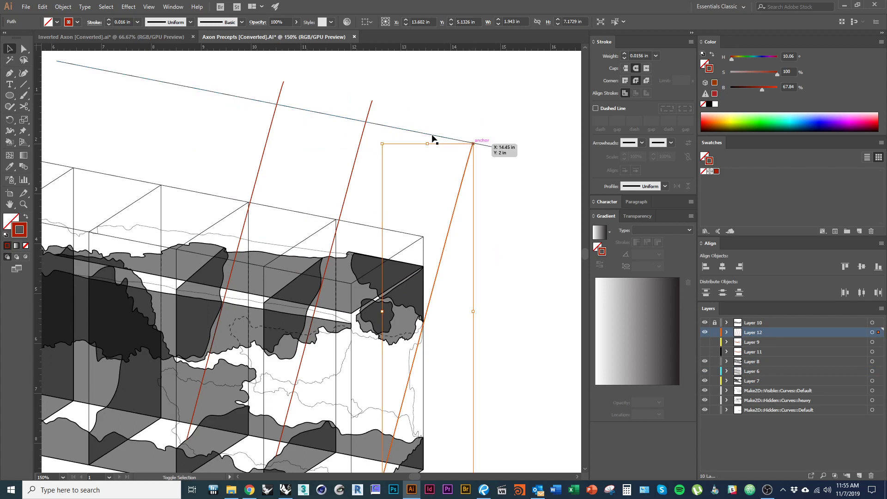
Shorten the upper ends of the middle and left red lines to meet the guide, and delete the guide
click(374, 101)
drag(374, 102, 366, 121)
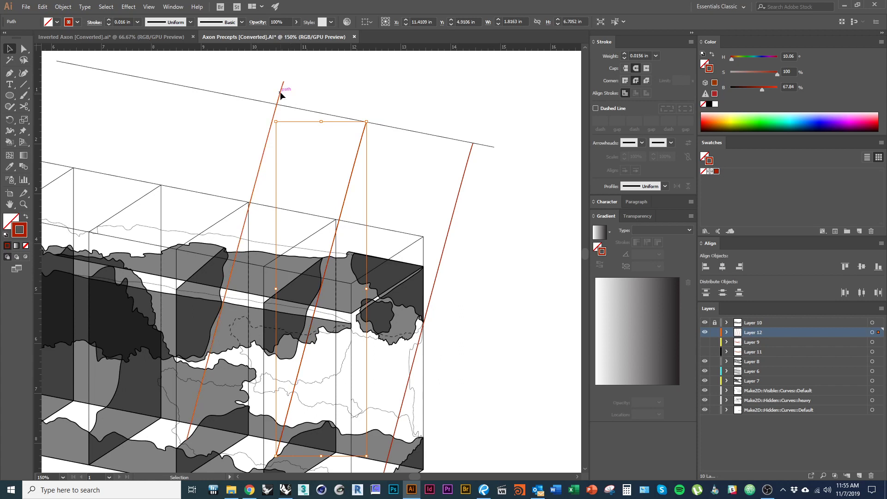
click(280, 92)
drag(283, 81, 276, 105)
click(298, 107)
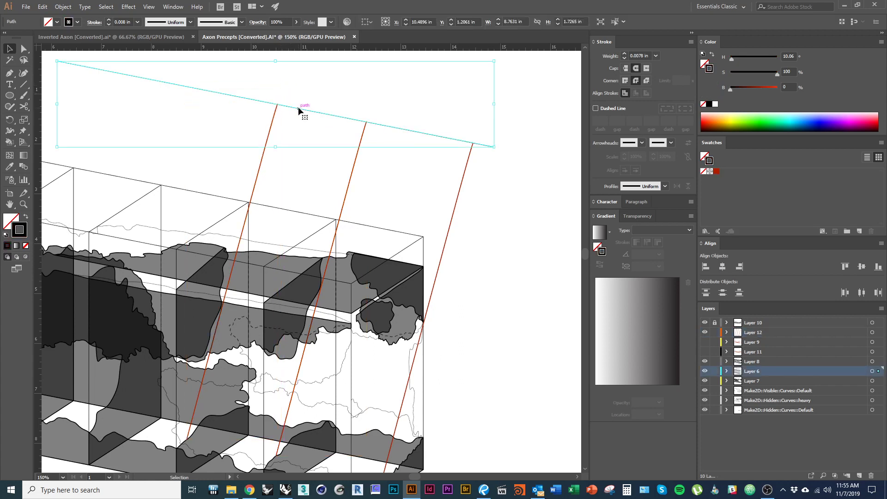
key(Delete)
Make the three red diagonal lines dashed with a 0.07 in dash and a 0.04 in gap
drag(404, 212, 403, 176)
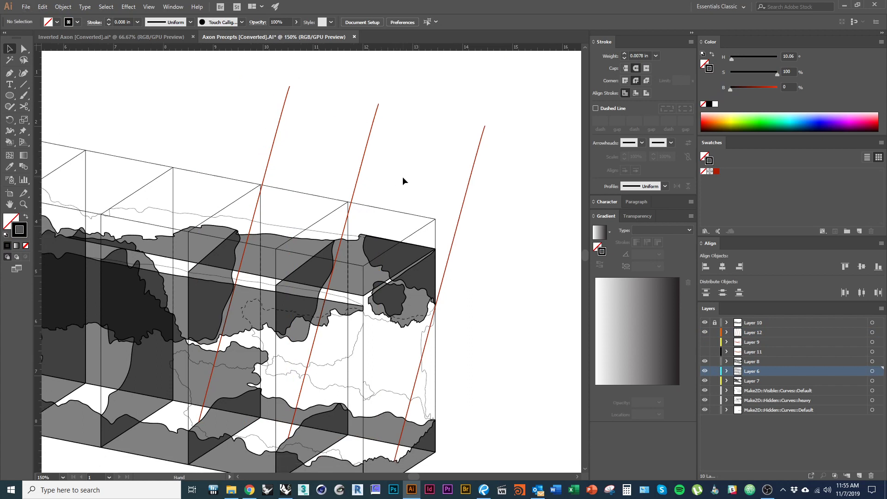
key(ctrl+minus)
drag(487, 152, 358, 126)
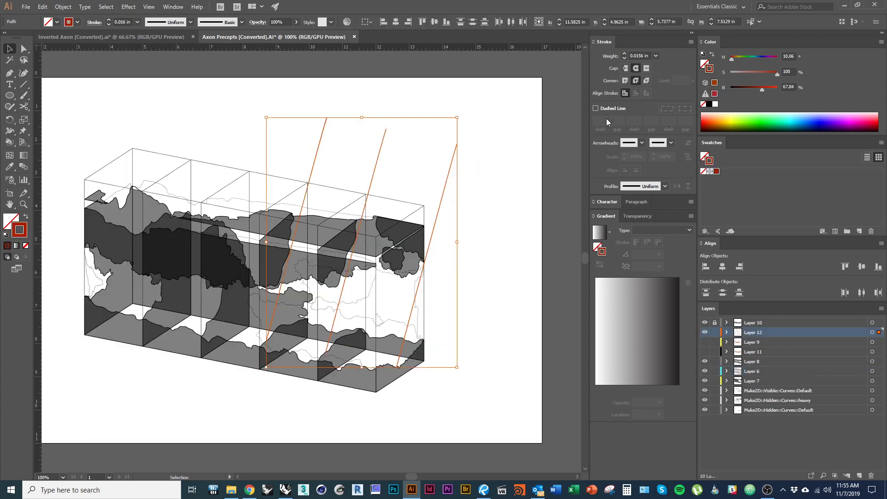
click(595, 108)
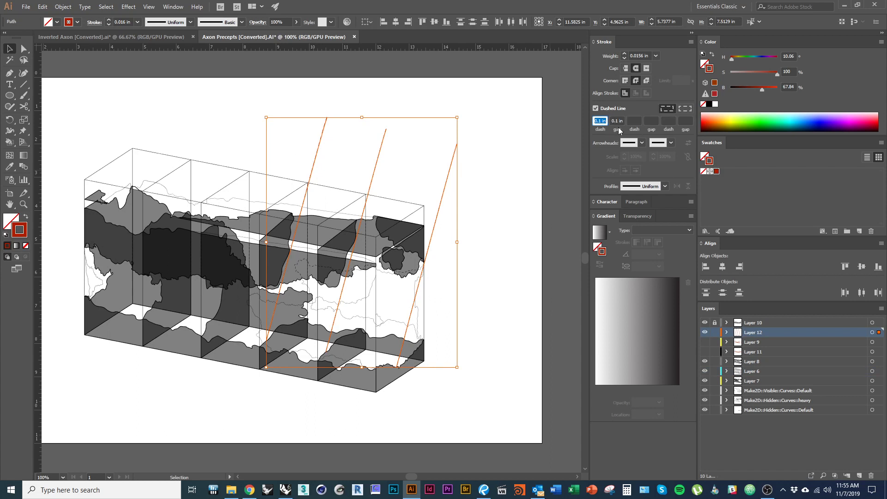
text(.07)
key(Tab)
key(Return)
click(454, 203)
alt+scroll(453, 203, up, 1)
drag(461, 218, 496, 222)
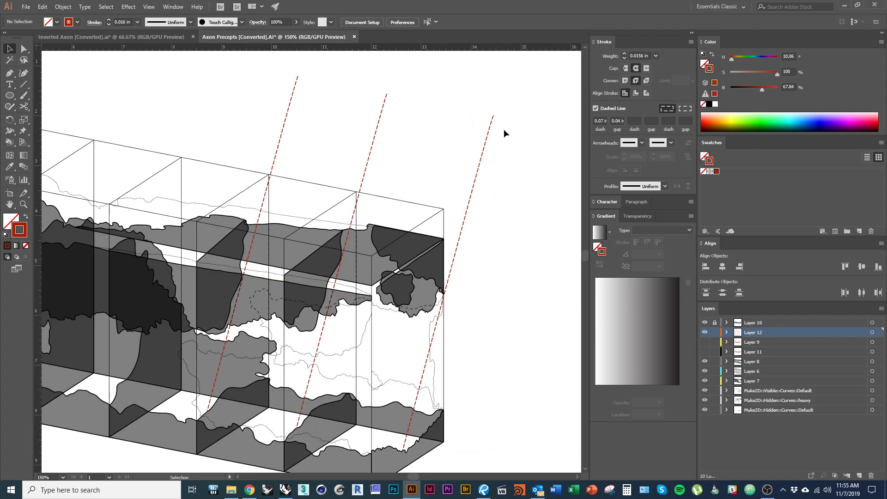
Give the three dashed lines butt caps and a 0.0078 in stroke weight
drag(503, 129, 281, 96)
click(636, 68)
click(655, 56)
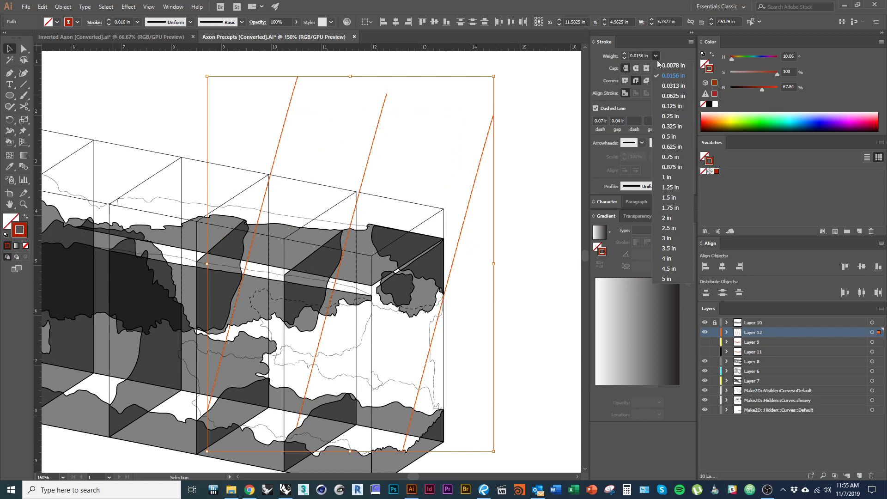
click(666, 65)
click(459, 208)
alt+scroll(396, 192, down, 1)
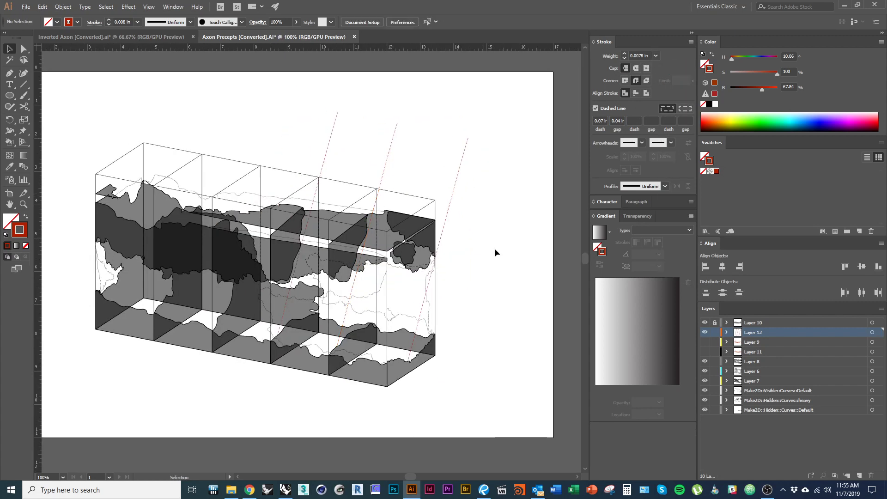
Add Arrow 7 arrowheads to the three dashed lines and swap them to the lower ends
drag(486, 145, 325, 121)
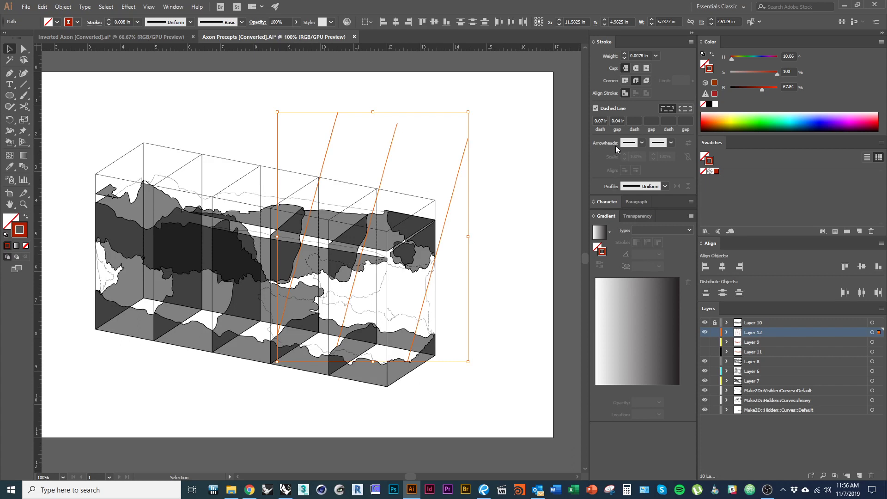
click(641, 143)
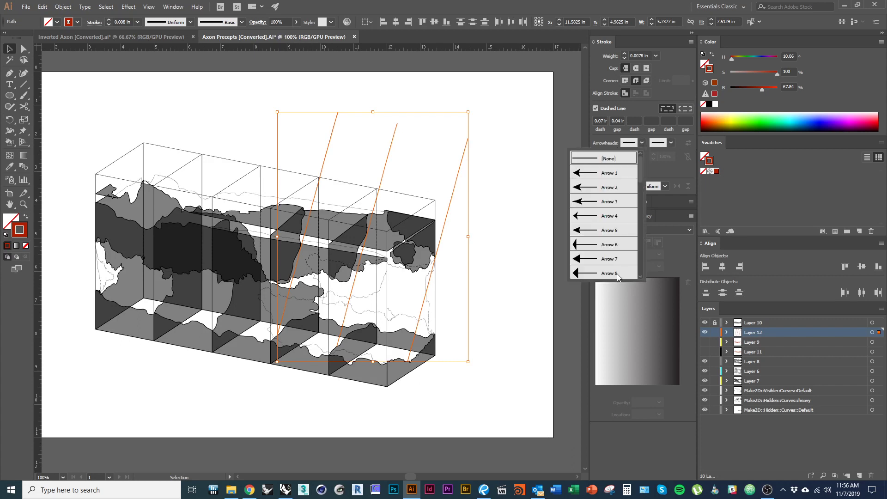
click(613, 260)
click(534, 287)
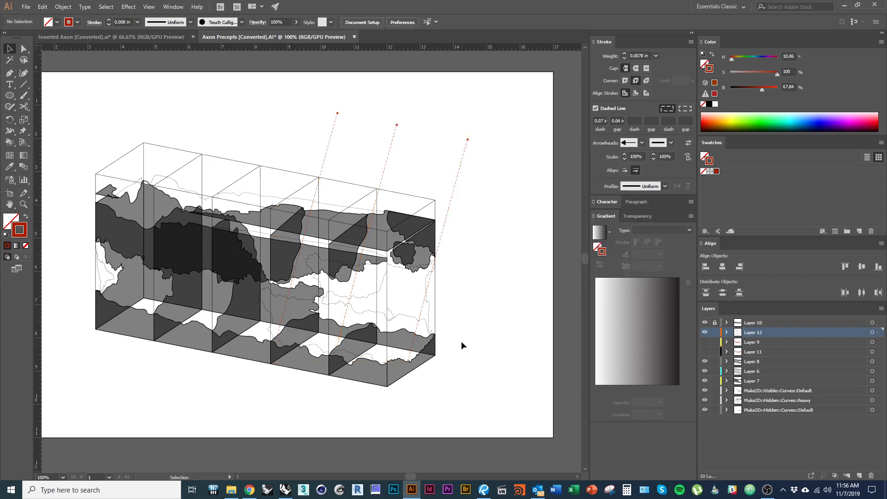
drag(485, 147, 315, 109)
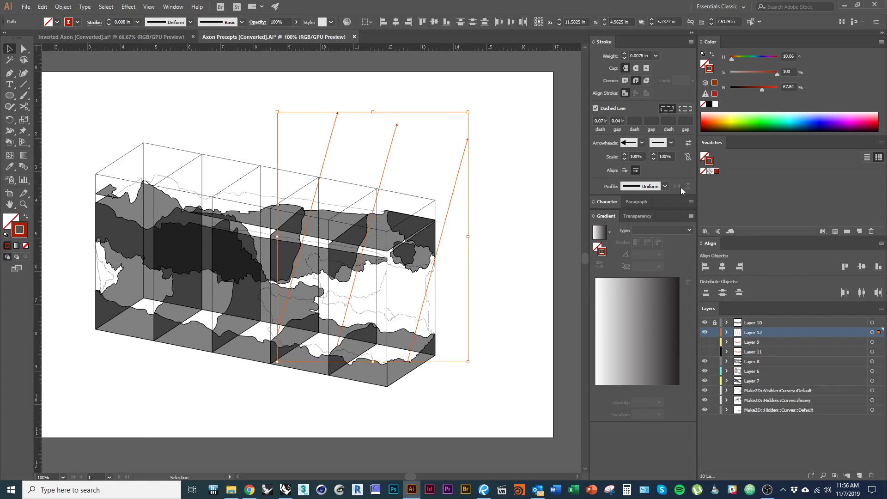
click(687, 143)
click(522, 224)
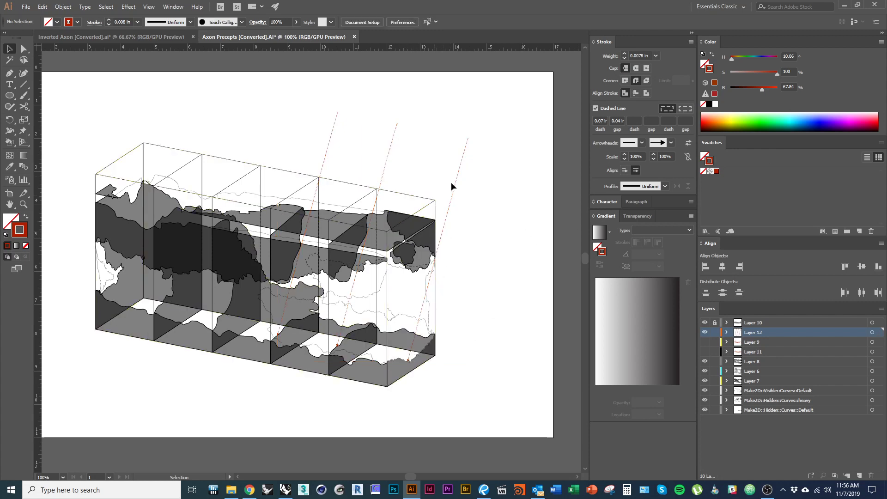
click(458, 171)
shift+drag(396, 152, 316, 142)
click(494, 243)
drag(451, 305, 479, 287)
alt+scroll(426, 338, up, 1)
mouse_move(382, 310)
mouse_down()
mouse_move(412, 379)
mouse_move(378, 359)
mouse_move(391, 346)
mouse_move(356, 356)
mouse_up()
alt+scroll(421, 289, down, 1)
alt+scroll(392, 345, up, 1)
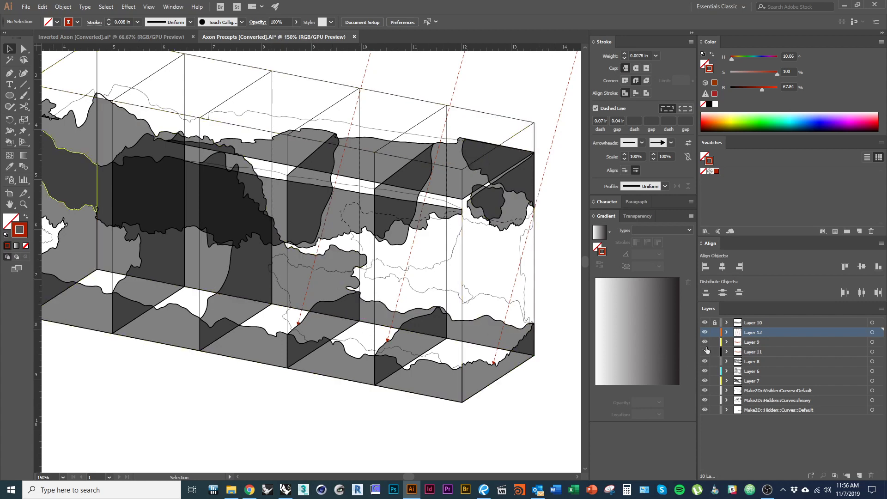
Lock all existing layers, hide Layers 9 and 11, and create a new layer above Layer 12
drag(706, 344, 718, 401)
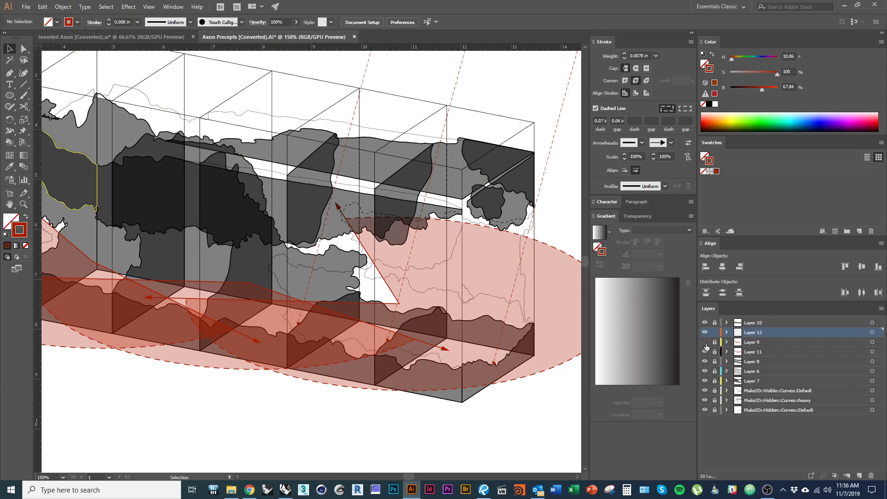
drag(706, 346, 705, 353)
click(859, 475)
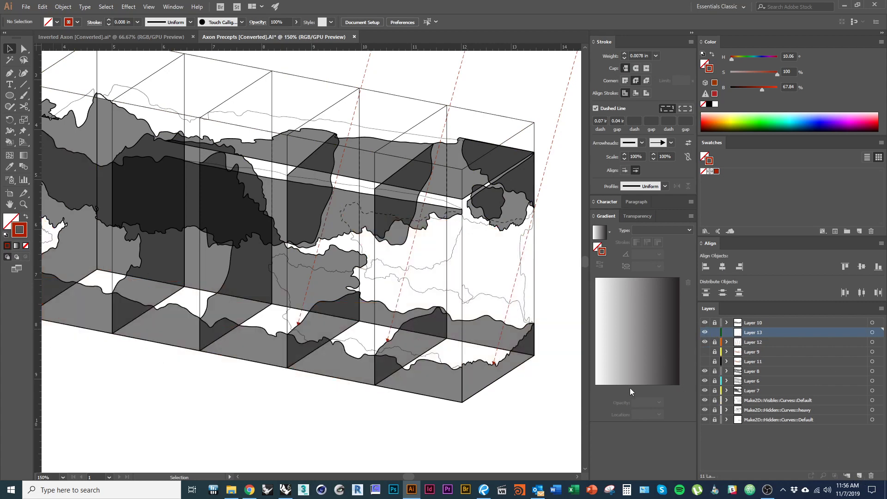
Start a Pen outline at the box's right-hand terrain corner and trace curves leftward along the back wall's lower terrain edge
drag(490, 331, 459, 341)
key(p)
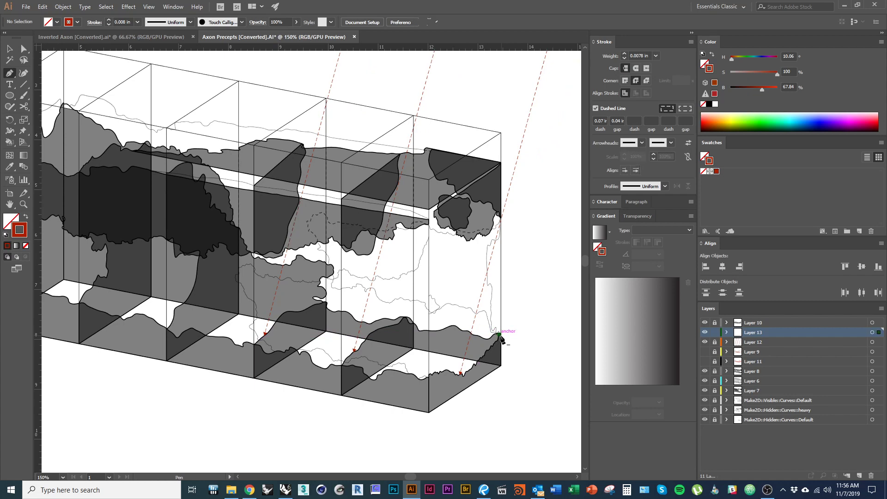
click(501, 335)
alt+scroll(508, 348, up, 3)
drag(507, 350, 488, 345)
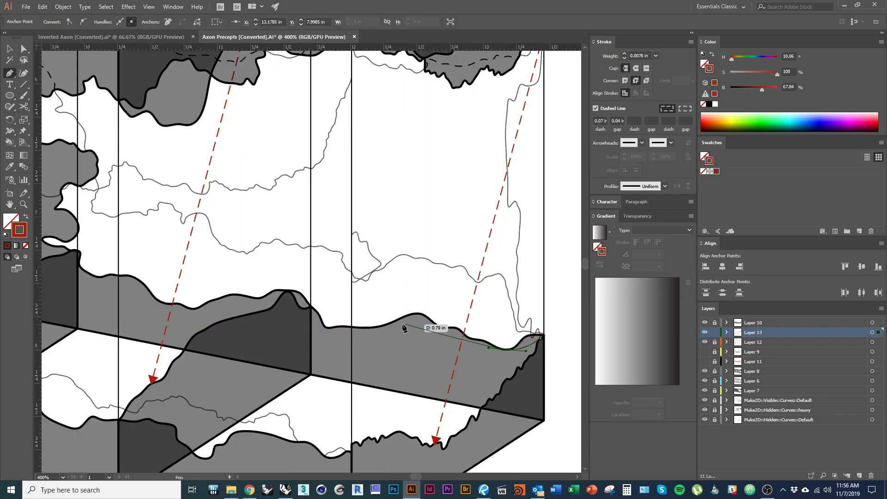
drag(435, 323, 319, 324)
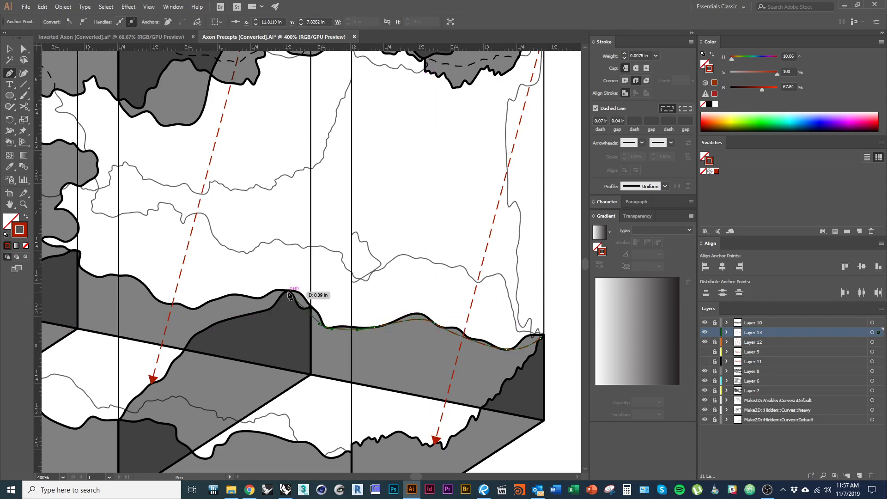
drag(288, 291, 250, 303)
click(220, 307)
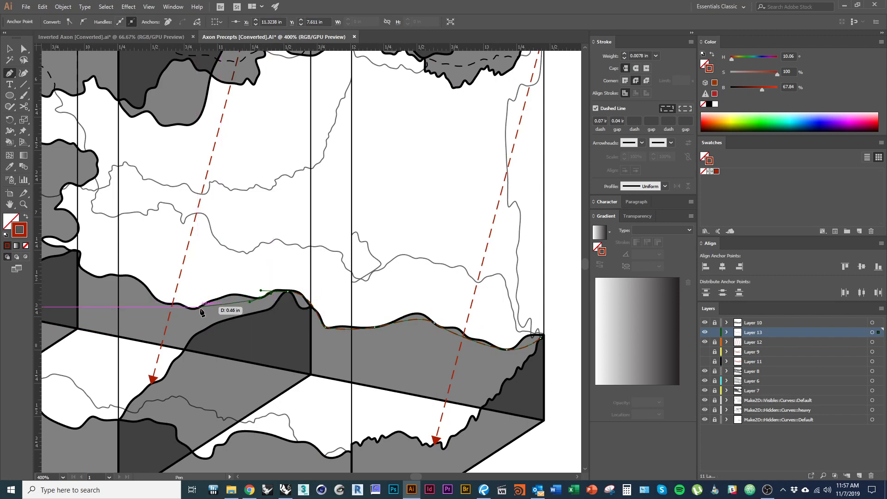
click(197, 307)
Continue the outline around the terrain's left end and back along the front arrow tips, closing it at the starting corner
drag(144, 304, 362, 342)
drag(315, 315, 250, 272)
drag(184, 273, 104, 328)
drag(82, 347, 287, 401)
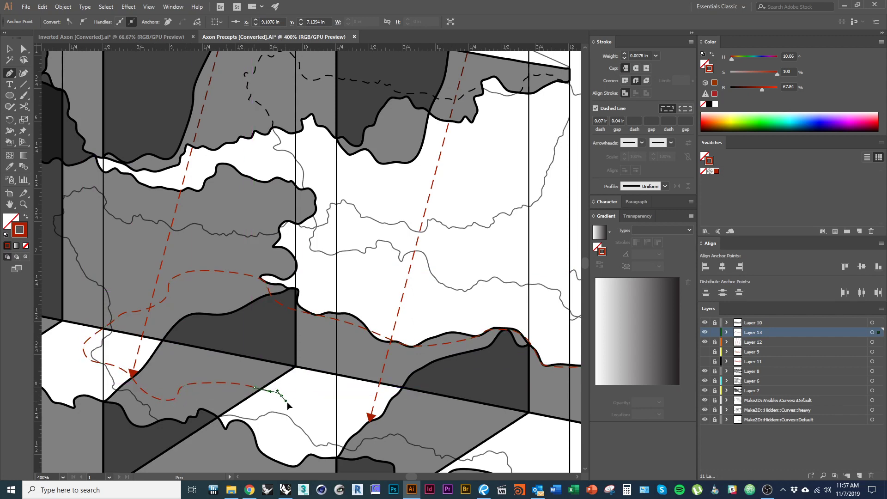
drag(337, 421, 368, 417)
click(405, 429)
ctrl+click(462, 442)
drag(494, 440, 501, 440)
drag(511, 441, 485, 286)
key(v)
Fill the closed terrain outline with white
alt+scroll(503, 370, down, 2)
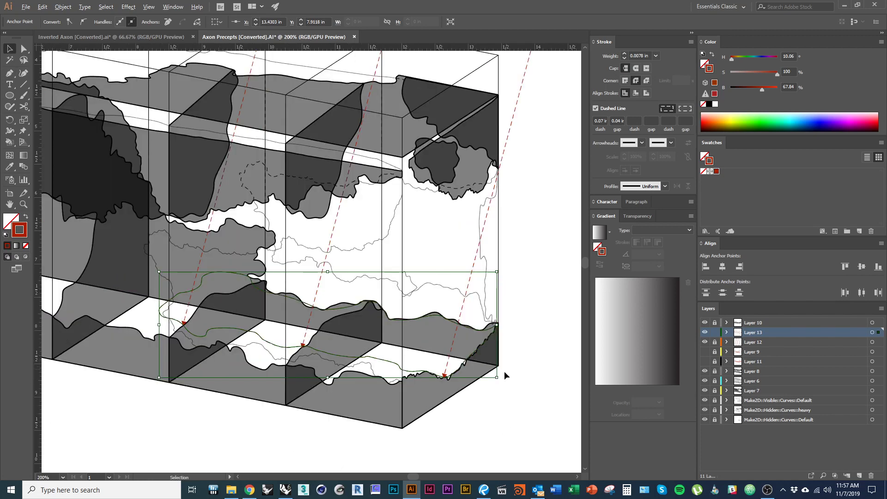
drag(434, 433, 437, 422)
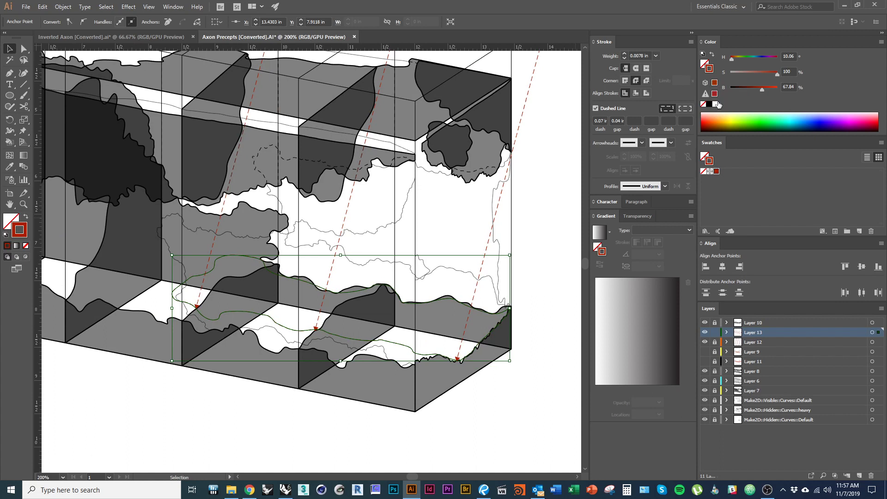
click(707, 65)
click(715, 104)
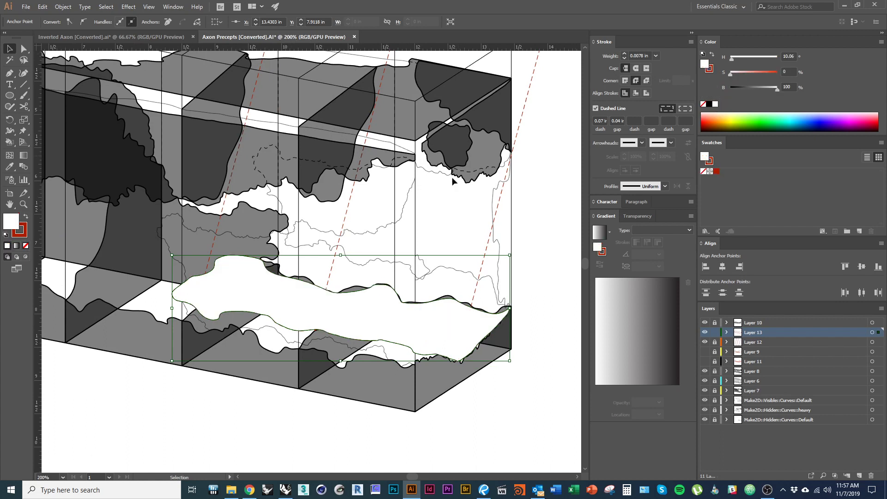
Remove the red dashed stroke from the white terrain shape, leaving only its fill
drag(511, 198, 479, 217)
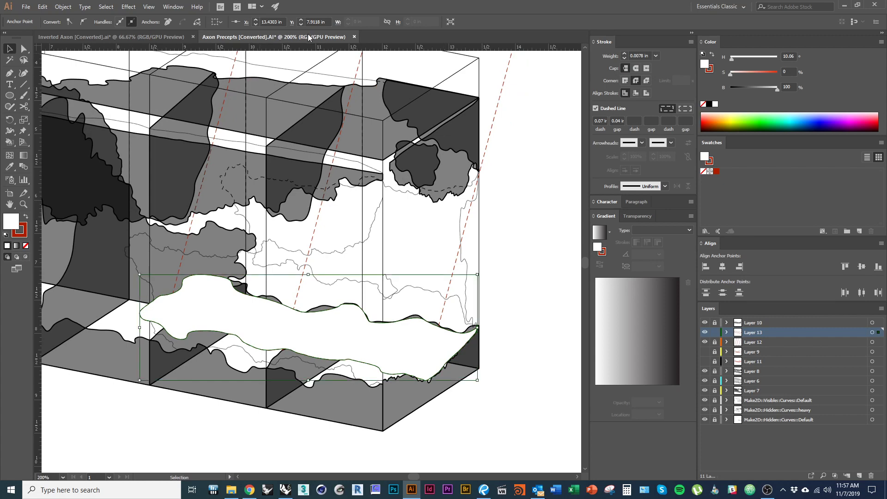
click(498, 209)
click(425, 336)
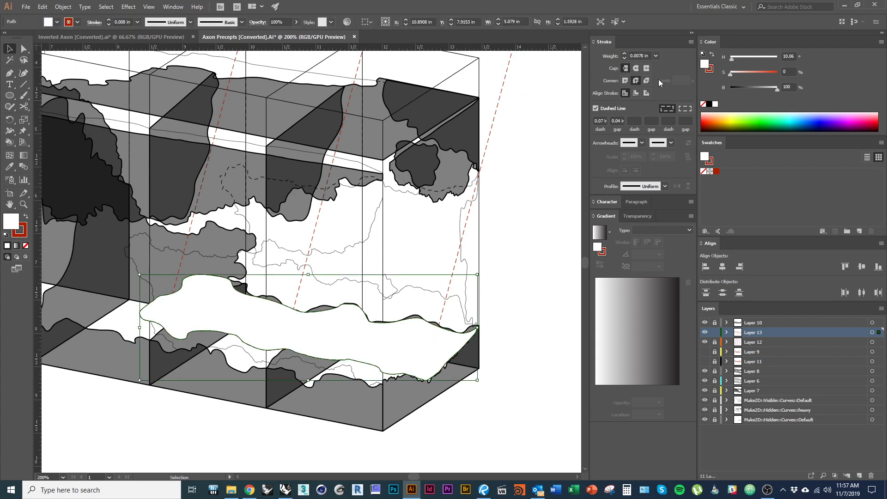
click(711, 71)
click(703, 104)
click(531, 243)
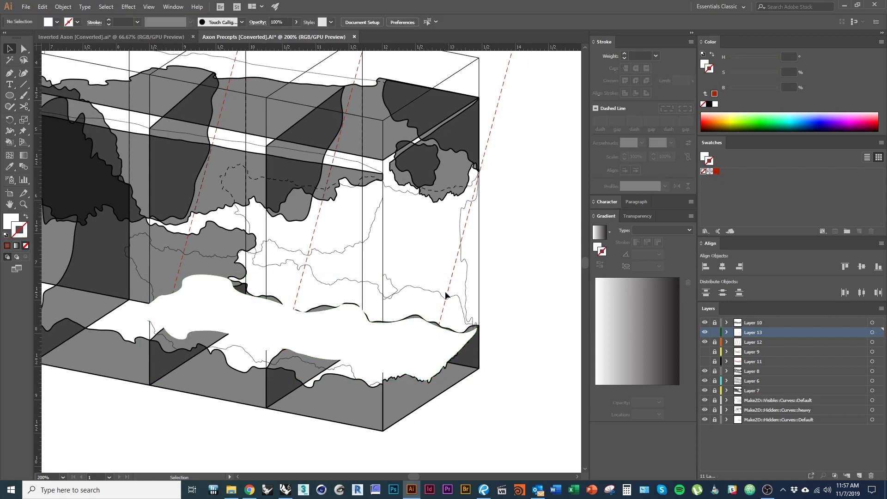
Try the white terrain shape at 90% opacity
click(336, 345)
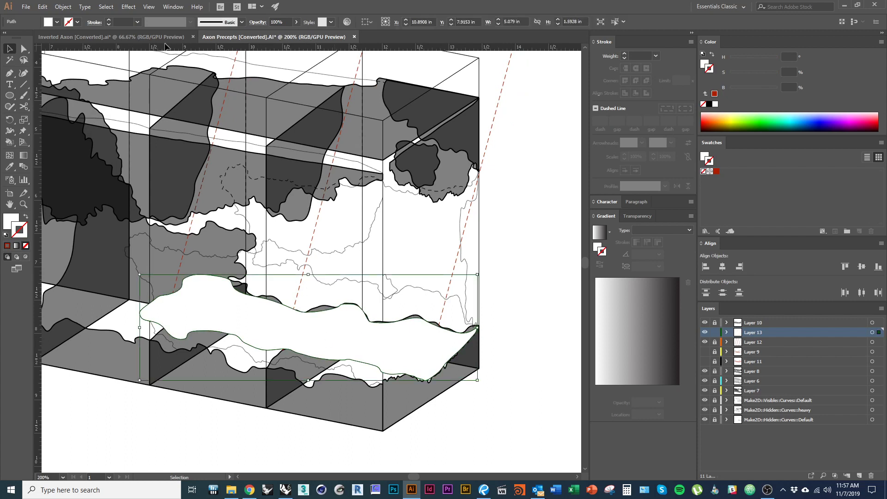
click(287, 23)
scroll(285, 23, down, 5)
text(90)
key(Return)
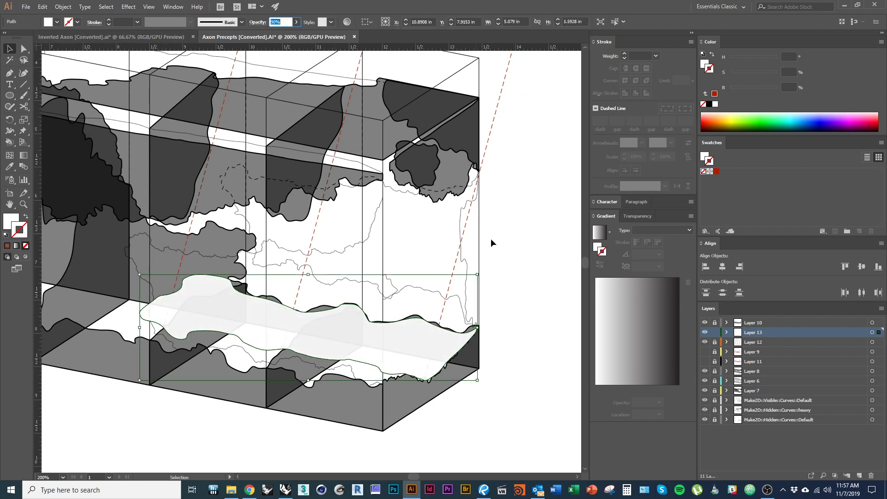
Reselect the terrain shape and try a more transparent setting of 80% opacity
click(496, 341)
click(279, 22)
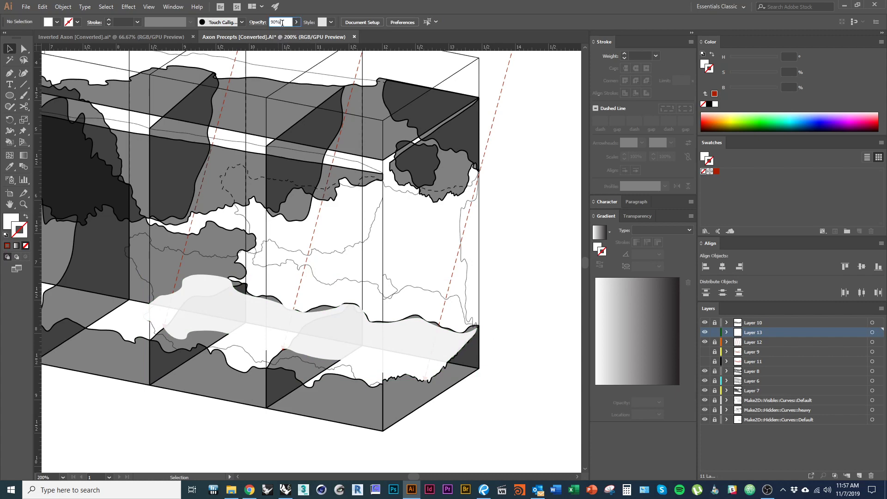
text(85)
key(Return)
click(338, 340)
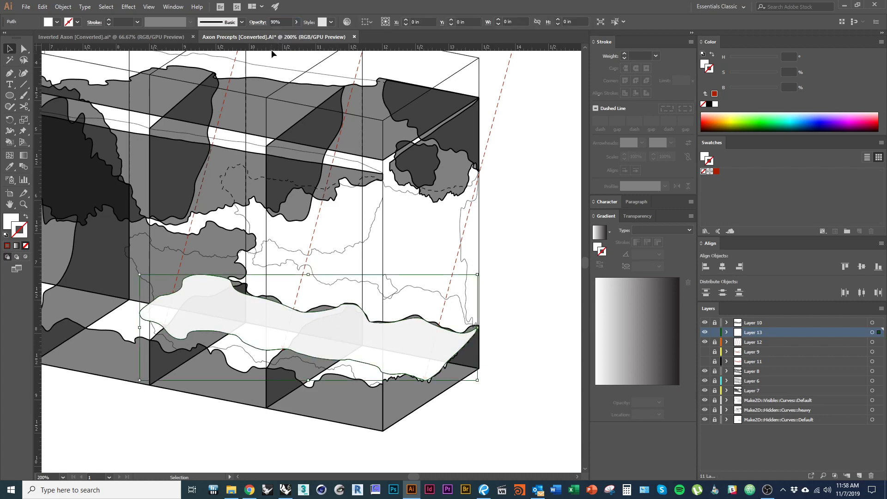
click(280, 22)
text(84)
key(Return)
text(80)
key(Return)
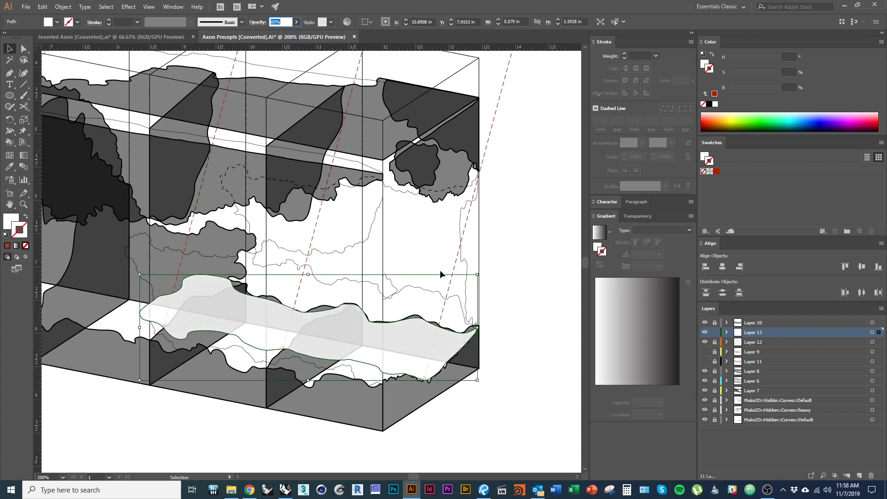
Try tinting the terrain fill a pale cream with hue 40, saturation 9.41% and brightness 100%
scroll(439, 270, down, 1)
click(707, 67)
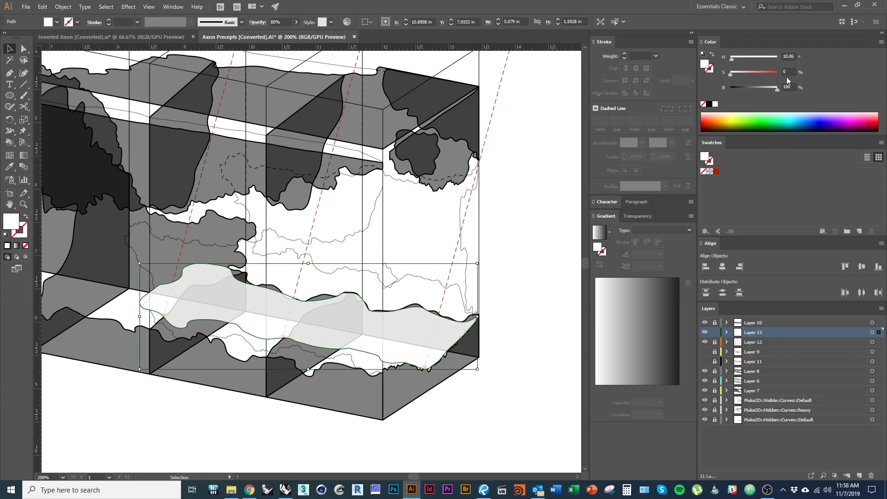
drag(734, 116, 731, 118)
drag(752, 76, 734, 74)
drag(728, 125, 730, 108)
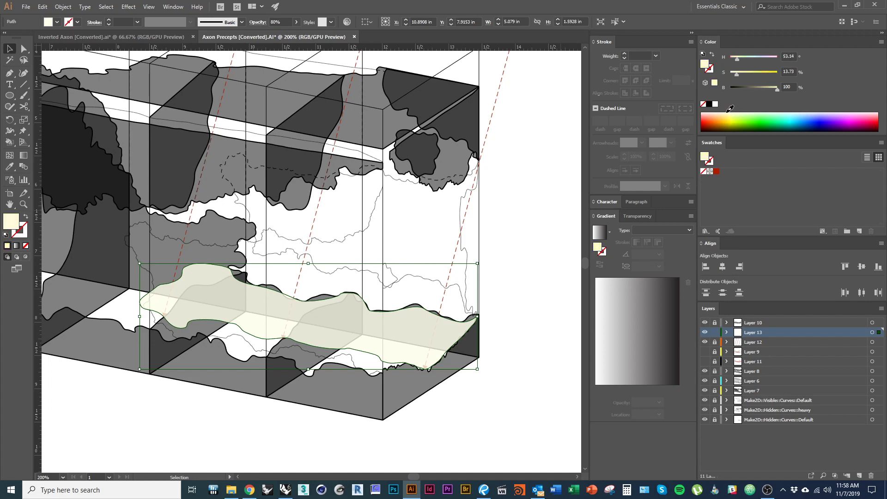
click(736, 74)
drag(724, 116, 720, 112)
Try the terrain shape at 66% opacity and return its fill to white with 0% saturation
click(283, 21)
scroll(283, 22, down, 11)
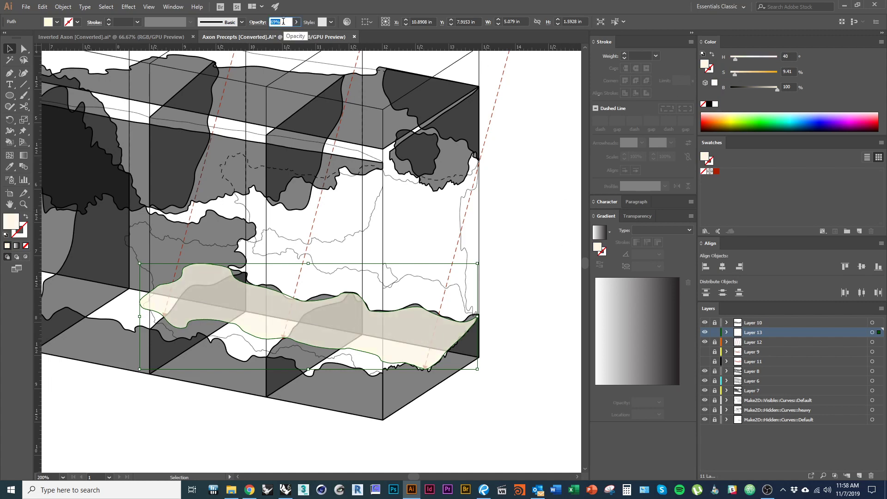
scroll(283, 22, down, 1)
drag(734, 74, 651, 200)
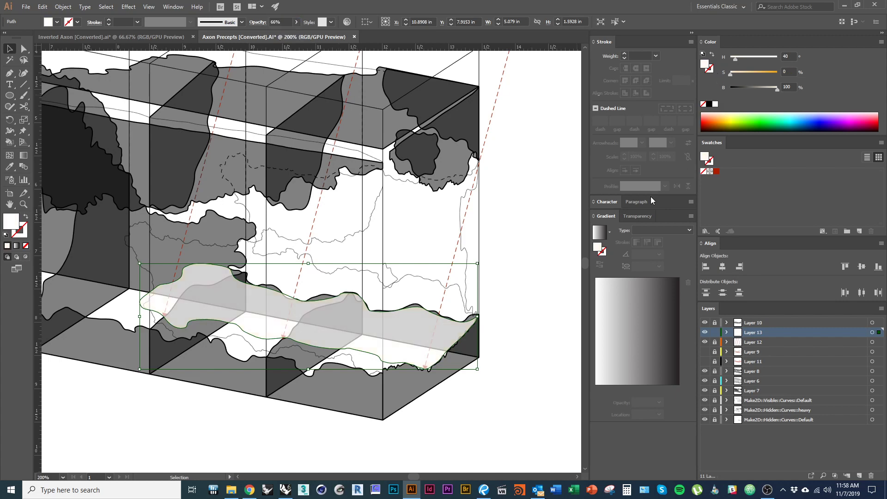
click(510, 280)
alt+scroll(328, 375, down, 2)
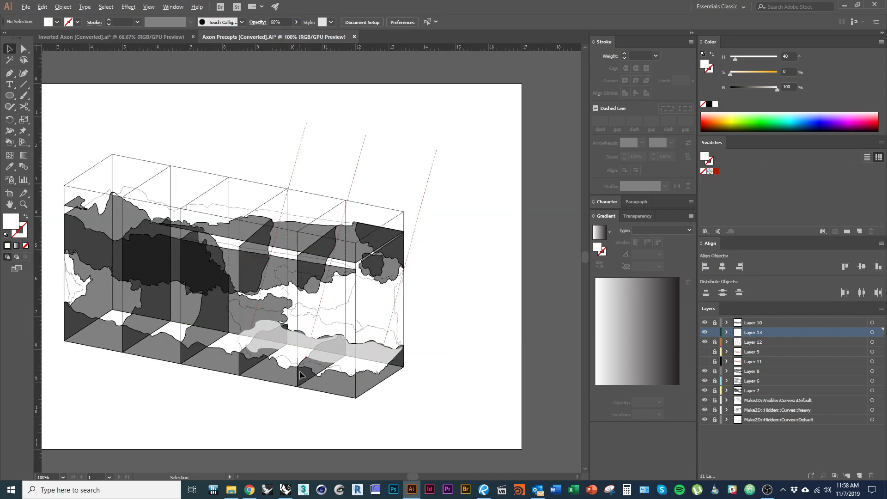
alt+scroll(210, 390, up, 1)
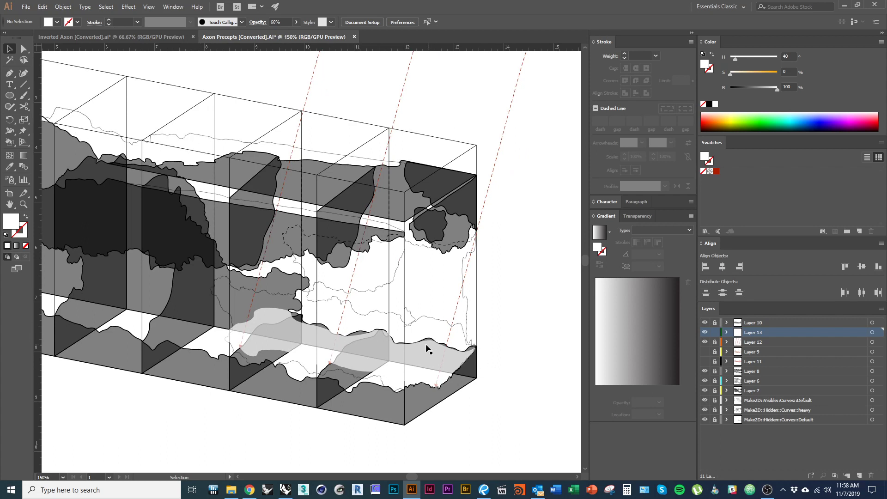
Set the white terrain shape's opacity to 55%
click(444, 359)
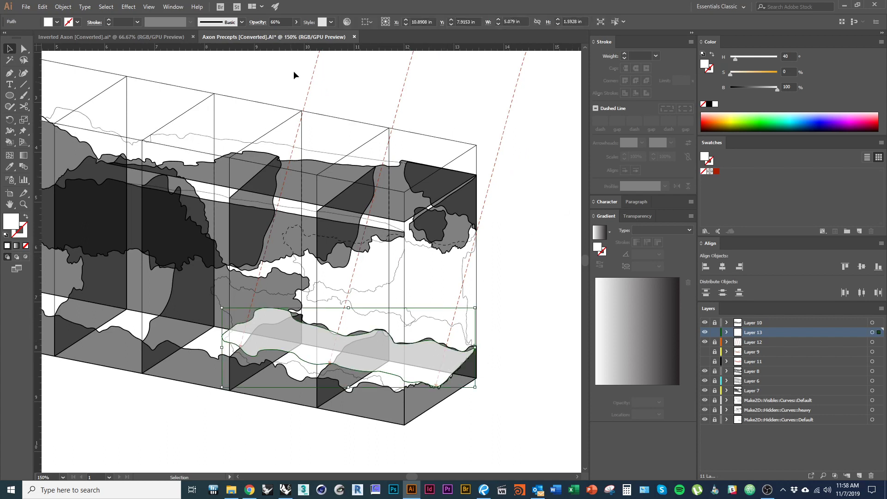
click(281, 22)
scroll(281, 22, up, 5)
scroll(281, 22, up, 2)
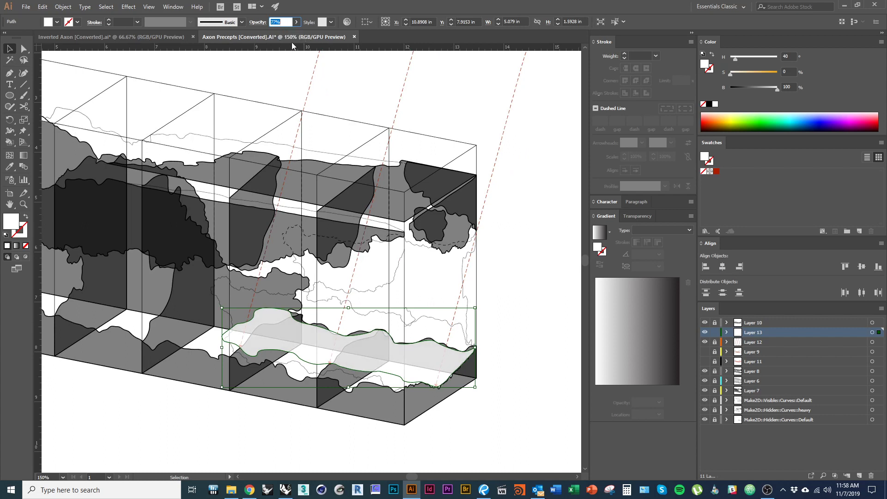
text(60)
key(Return)
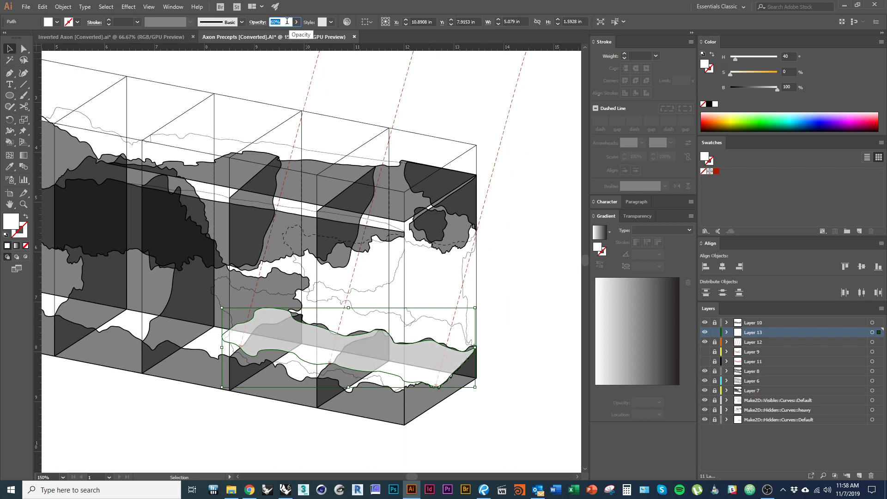
click(557, 323)
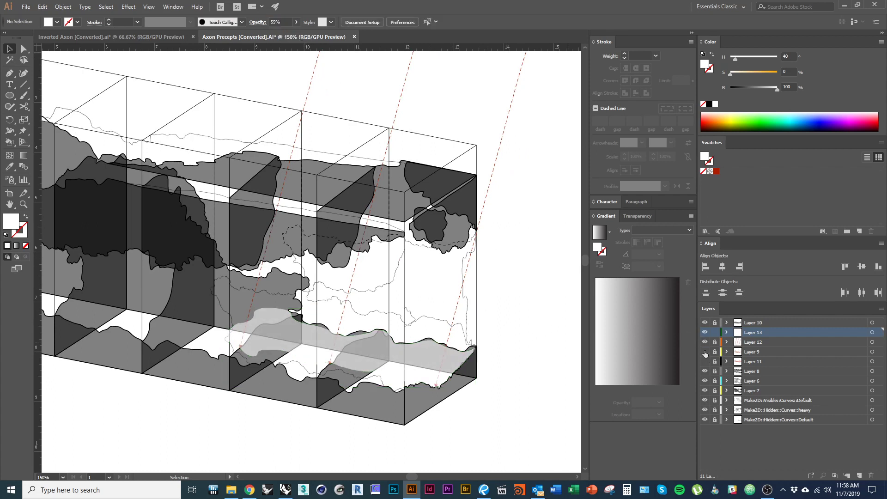
Show Layers 9 and 11 and move Layer 13 between them in the layer stack
drag(705, 351, 705, 361)
alt+scroll(447, 389, down, 2)
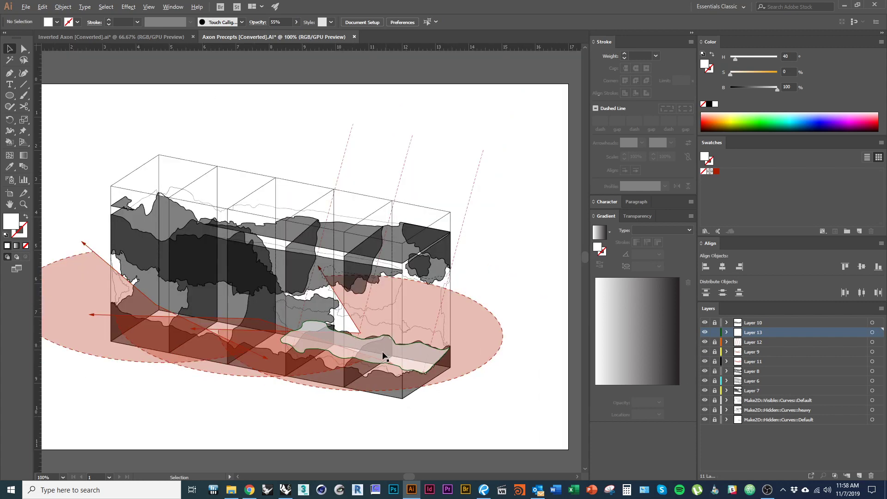
alt+scroll(327, 405, up, 1)
drag(410, 407, 329, 415)
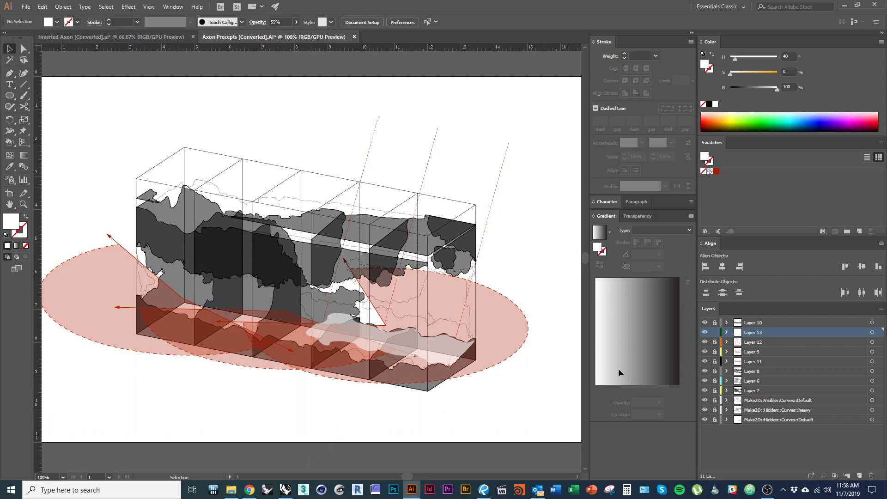
drag(782, 335, 781, 353)
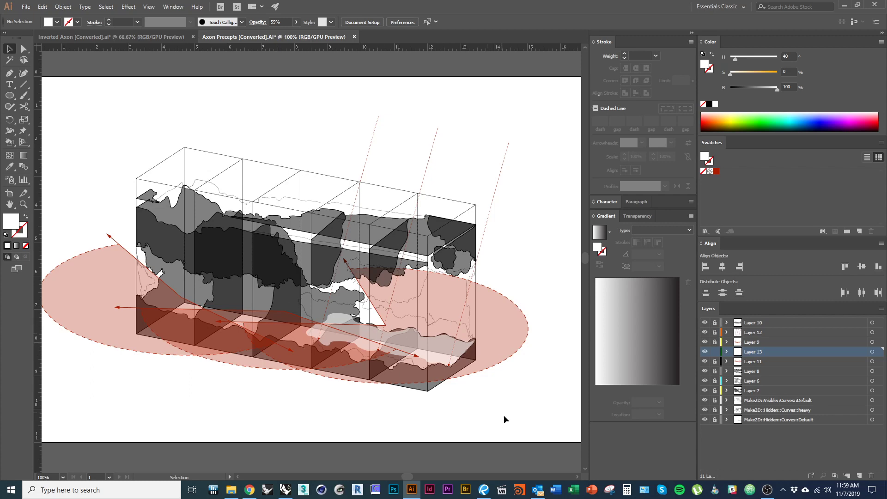
Toggle the visibility of Layers 11, 6 and 7 to examine what each one contains
click(705, 361)
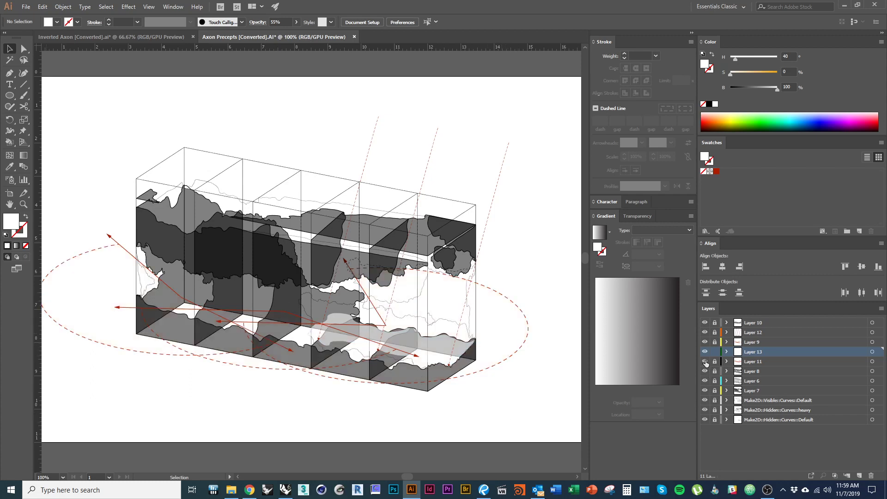
click(704, 362)
click(705, 381)
click(705, 381)
click(705, 381)
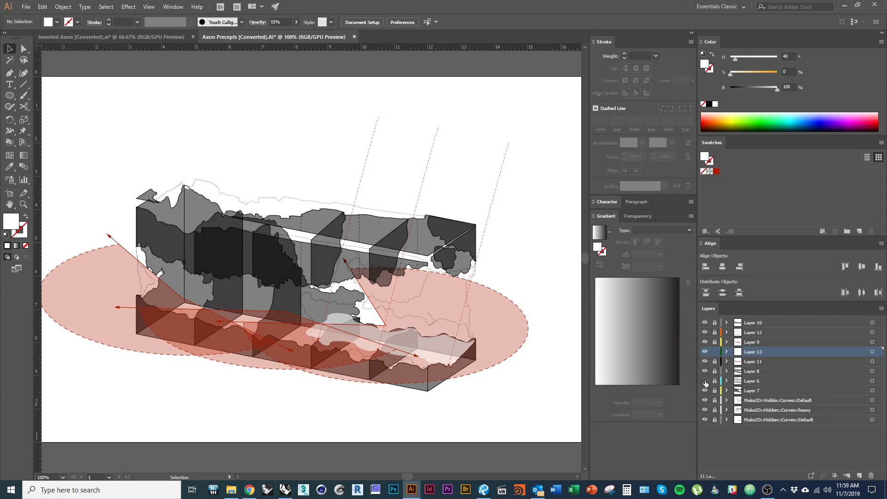
click(705, 381)
click(705, 390)
click(704, 390)
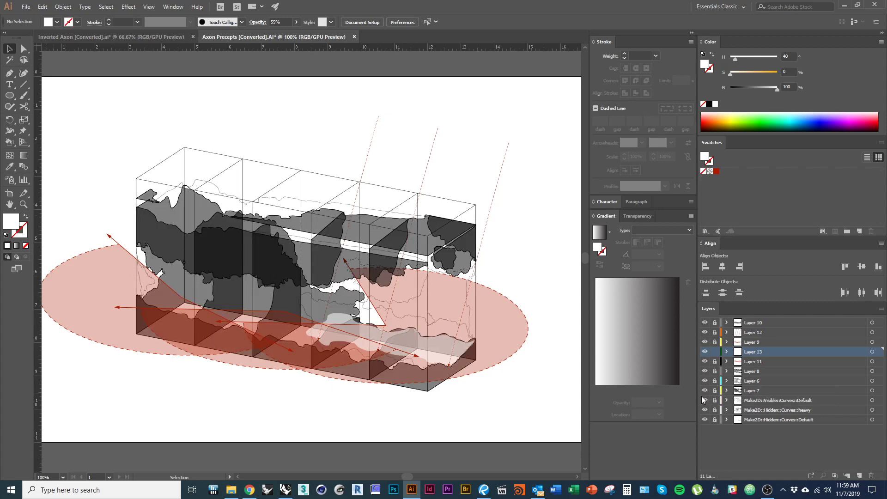
click(705, 381)
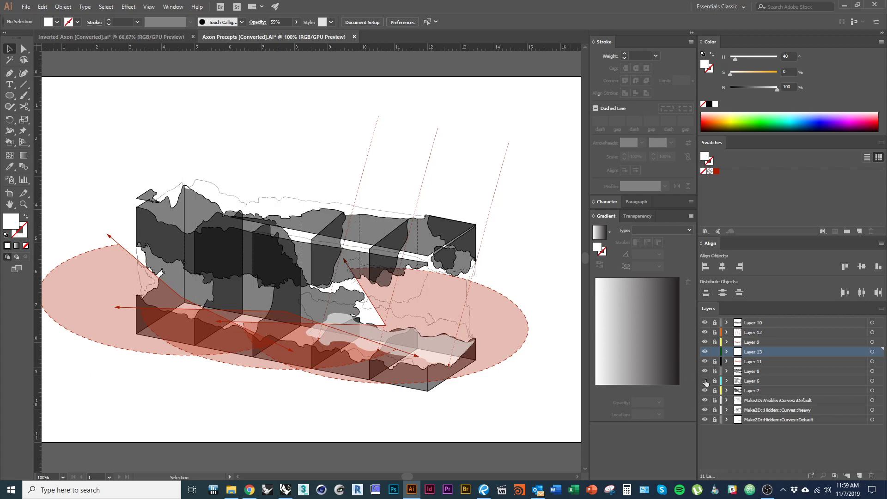
click(705, 380)
click(704, 391)
click(705, 390)
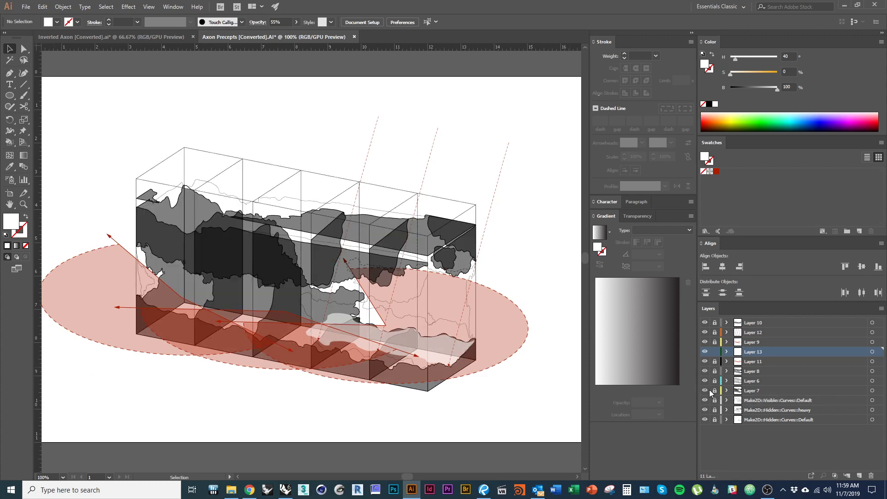
Hide every layer except Layer 7, unlock Layer 7 and make it the active layer
click(706, 323)
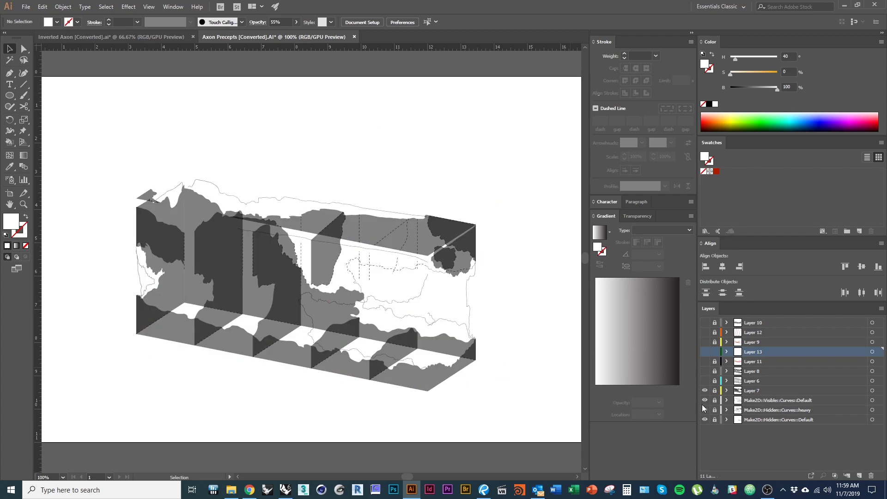
click(705, 419)
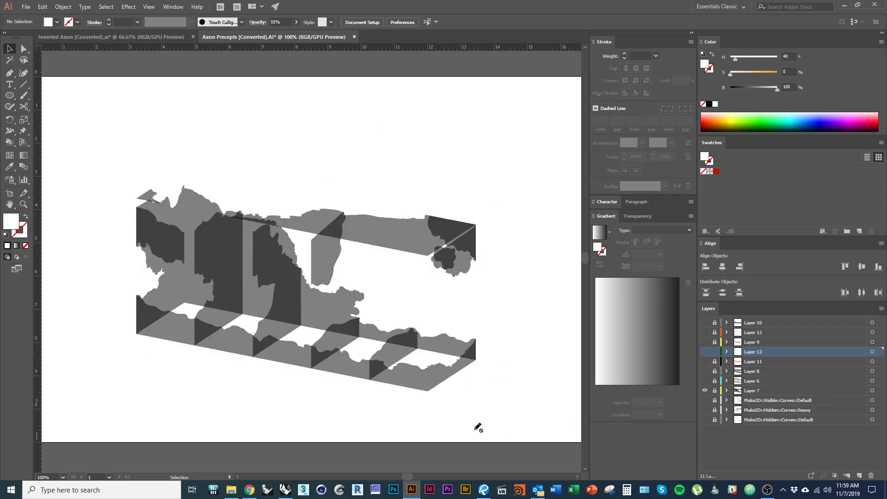
scroll(468, 419, down, 1)
click(774, 391)
scroll(457, 402, down, 2)
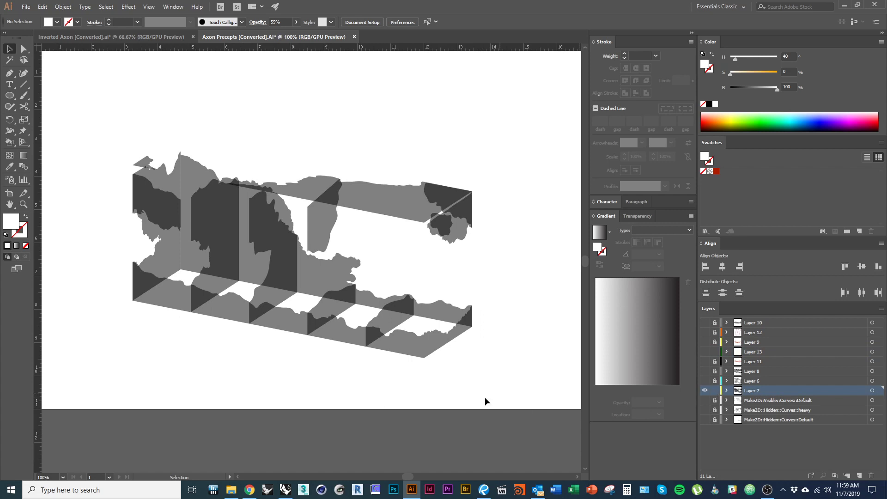
Draw a closed, slanted four-sided Pen shape about 5 in long below the box's left end and fill it with black
scroll(486, 401, left, 1)
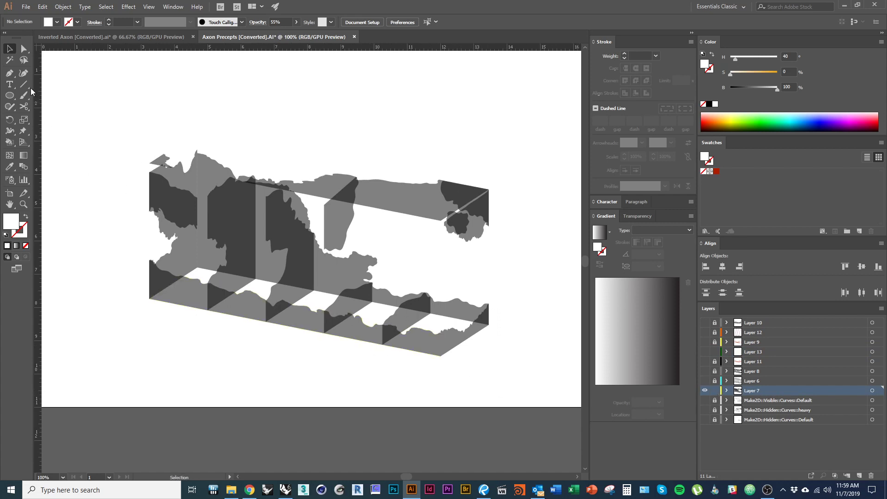
click(9, 73)
click(85, 351)
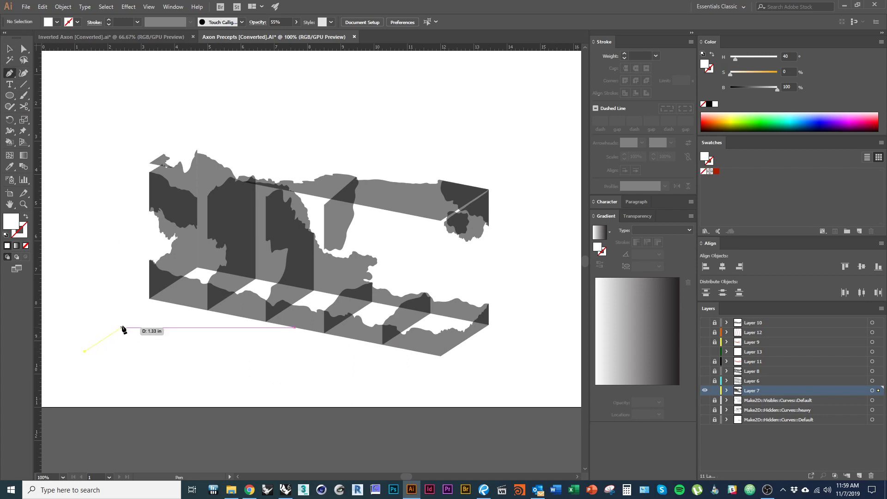
click(122, 325)
click(271, 384)
click(242, 404)
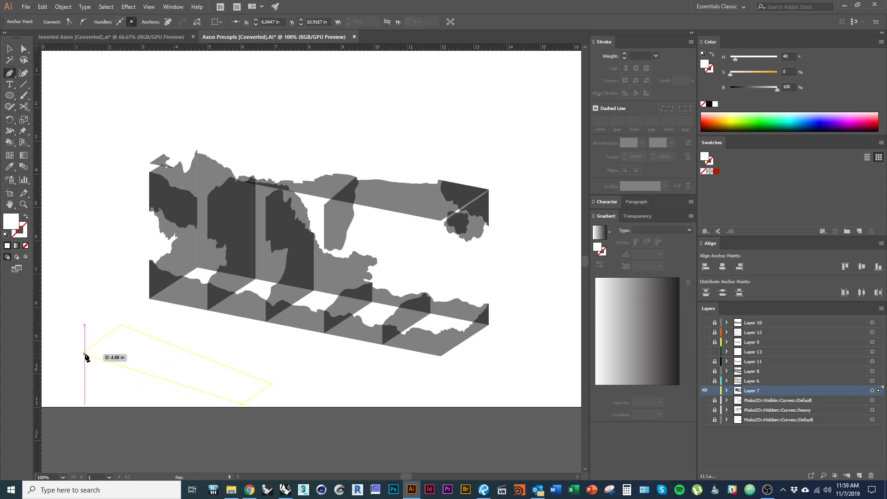
alt+scroll(83, 365, up, 5)
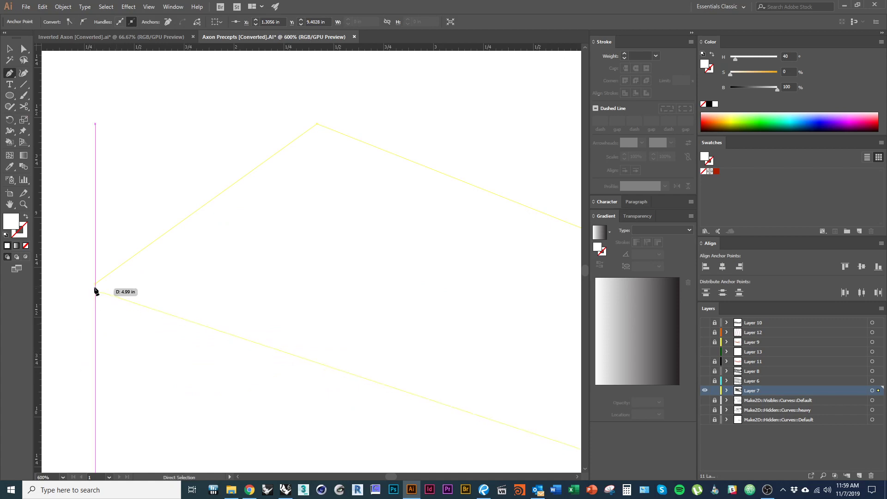
click(95, 285)
key(v)
alt+scroll(93, 318, down, 3)
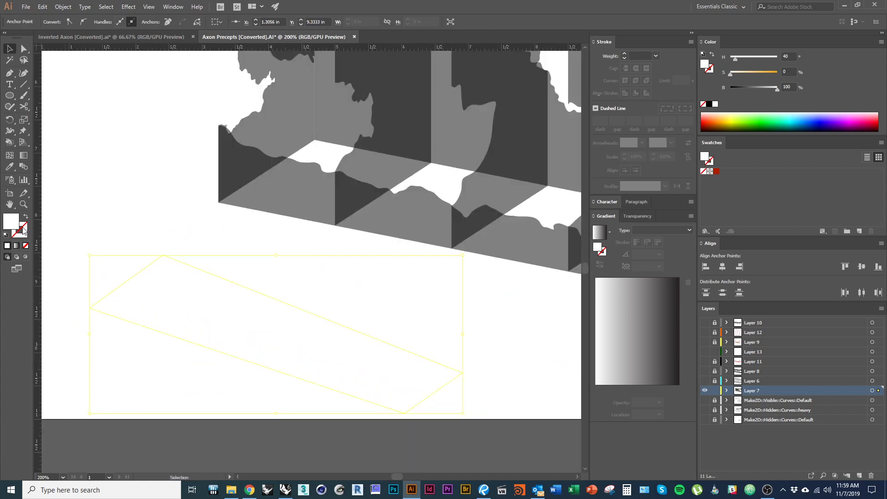
click(709, 104)
alt+scroll(303, 222, down, 2)
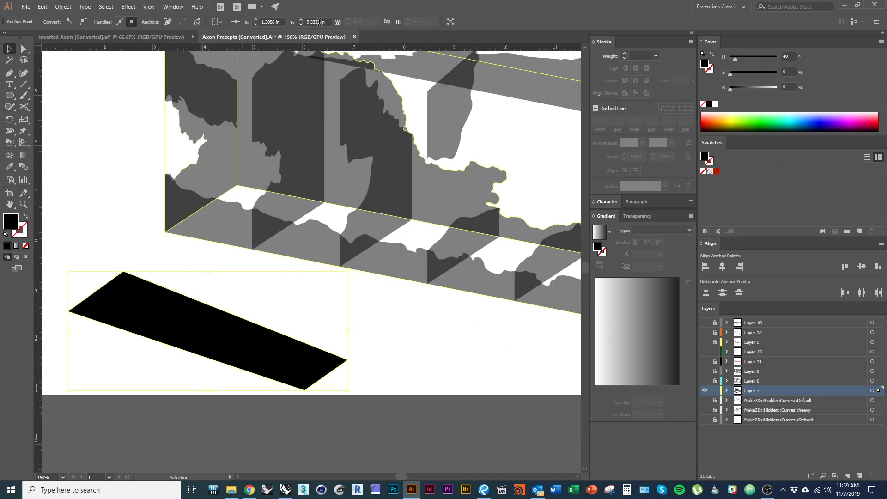
Set the opacity of the black four-sided shape below the box to 50%
click(123, 301)
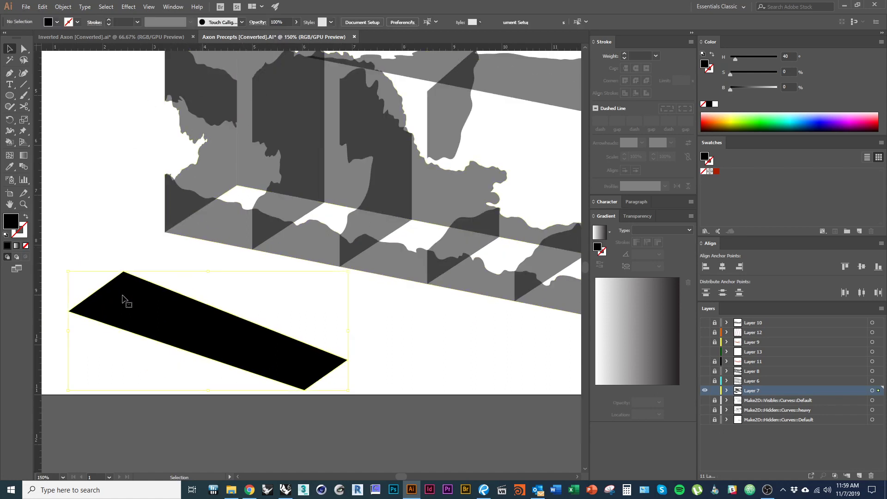
click(285, 23)
text(50)
key(Return)
click(89, 234)
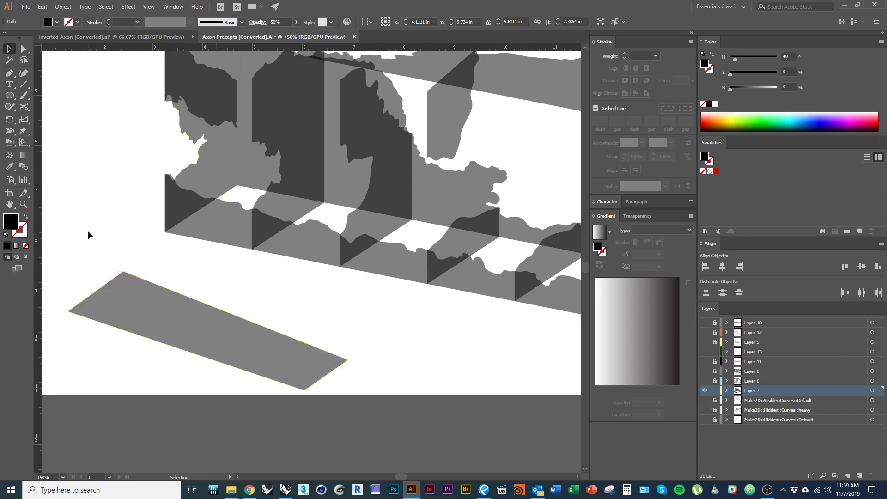
Move the four-sided shape onto the box's rear-left base corner and align its left anchor point with the front-left base corner
click(144, 327)
key(a)
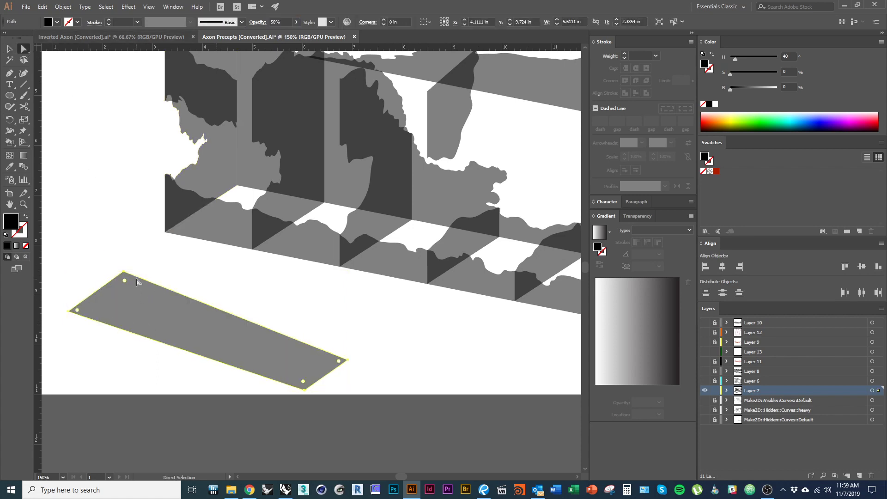
drag(125, 266, 237, 183)
alt+scroll(226, 190, up, 4)
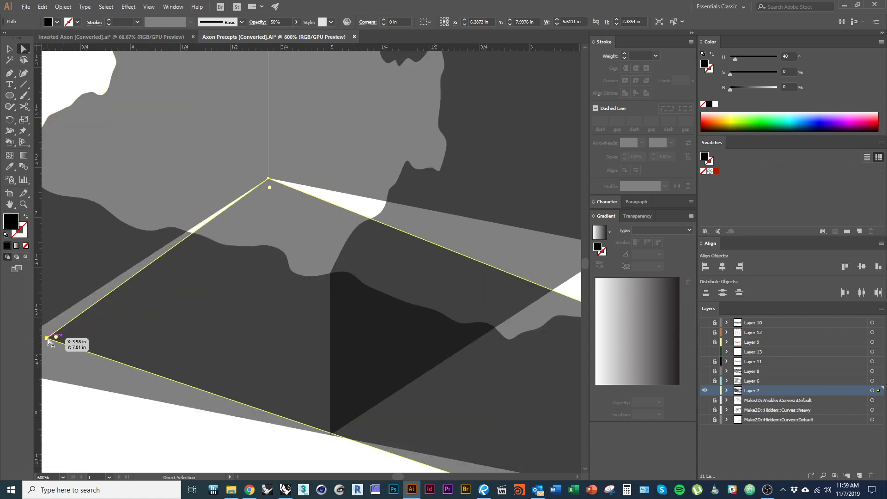
click(47, 337)
drag(60, 347, 169, 350)
Align the shape's remaining two anchor points with the base corners at the box's right end and show all the hidden layers
alt+scroll(139, 318, down, 4)
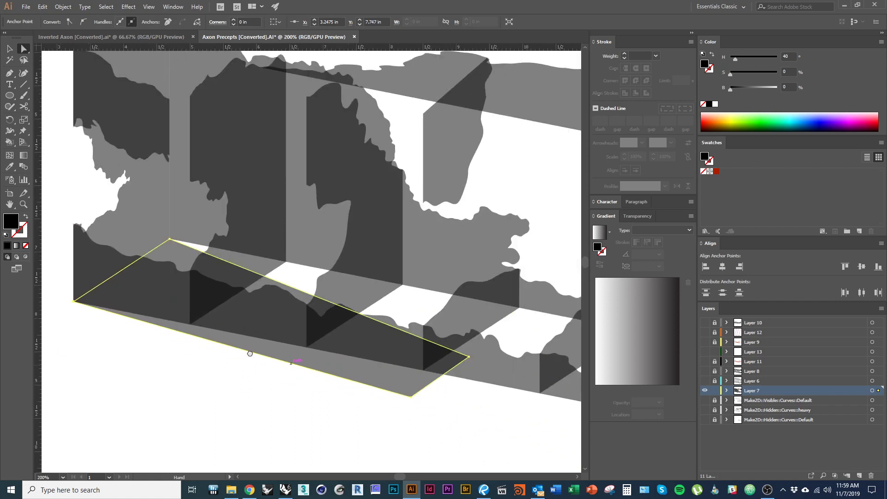
drag(365, 329, 506, 329)
click(224, 331)
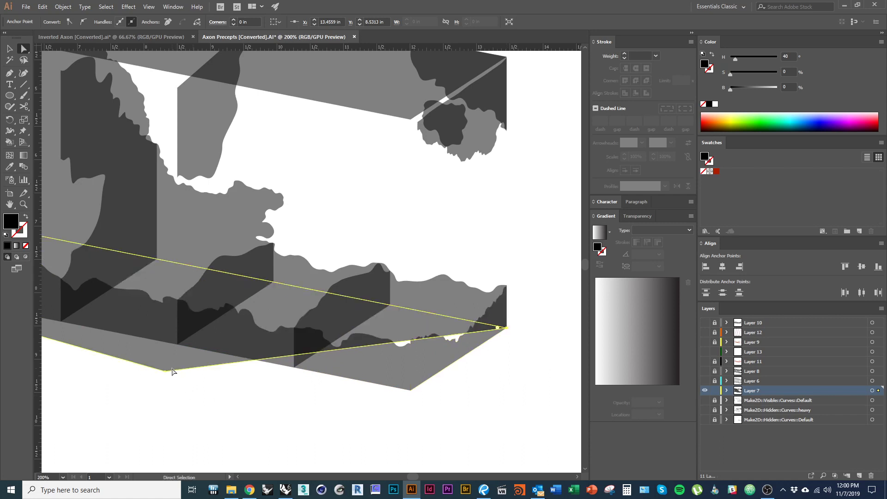
drag(166, 370, 411, 406)
alt+scroll(450, 375, down, 2)
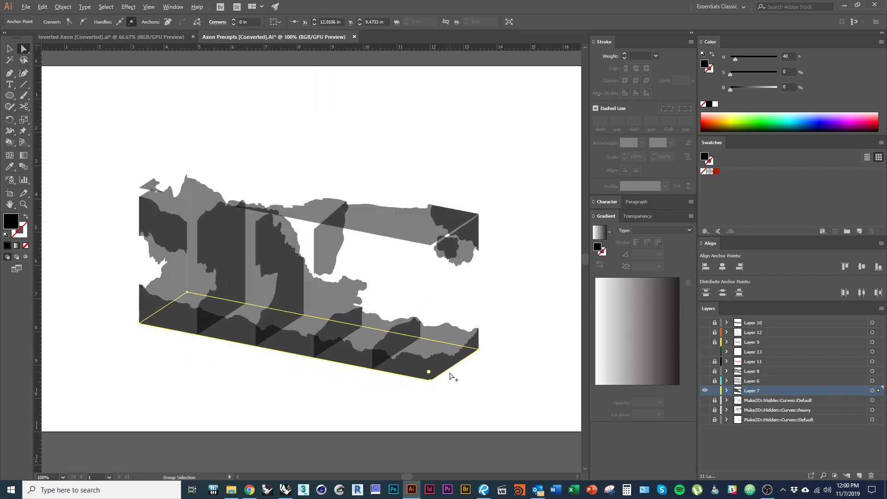
key(v)
click(314, 398)
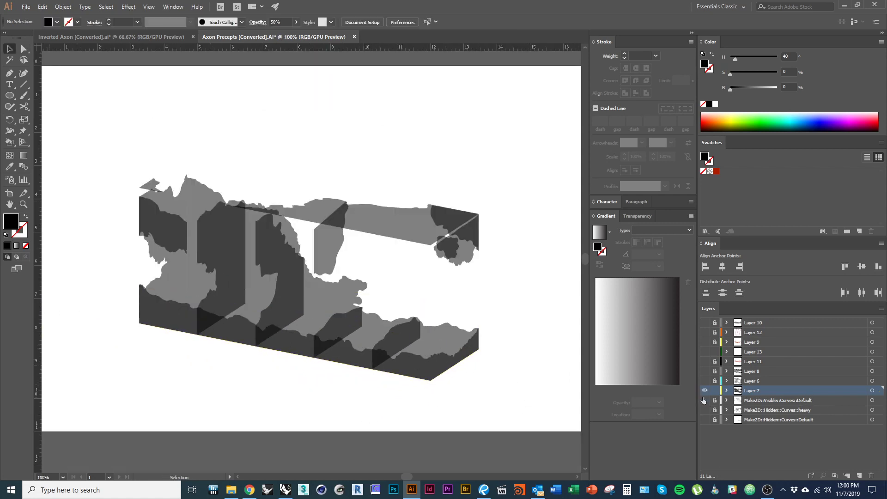
drag(705, 416, 702, 341)
Select the white terrain surface on Layer 13 and create a clipping opacity mask for it
alt+scroll(336, 403, up, 1)
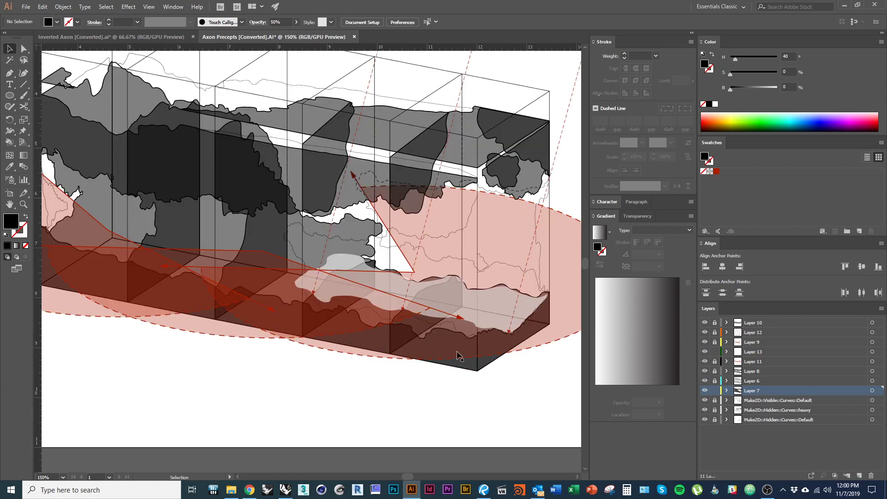
click(504, 304)
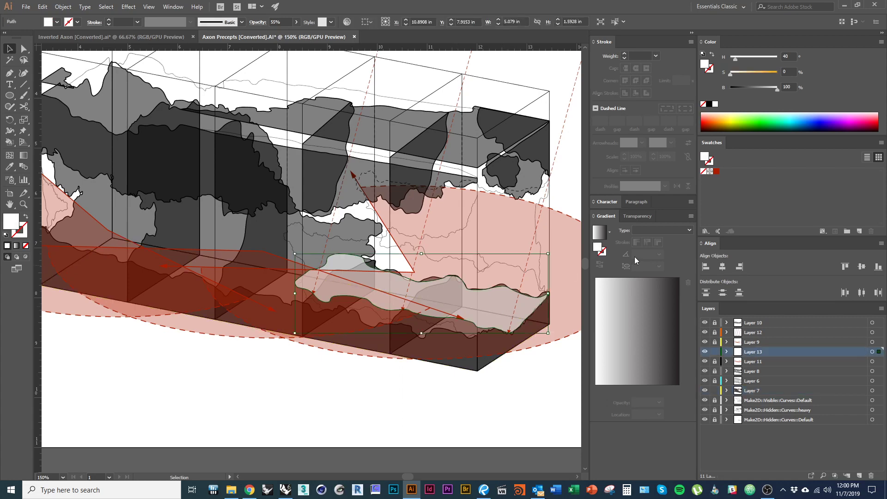
click(635, 217)
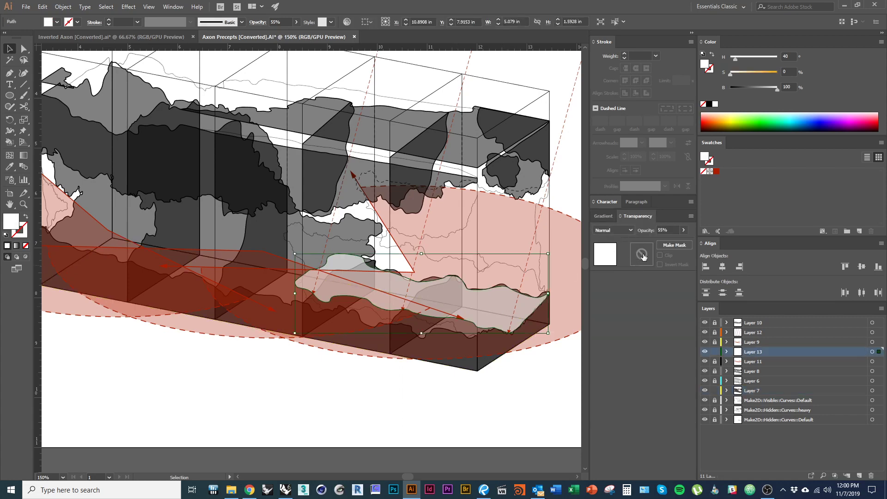
click(607, 217)
click(633, 216)
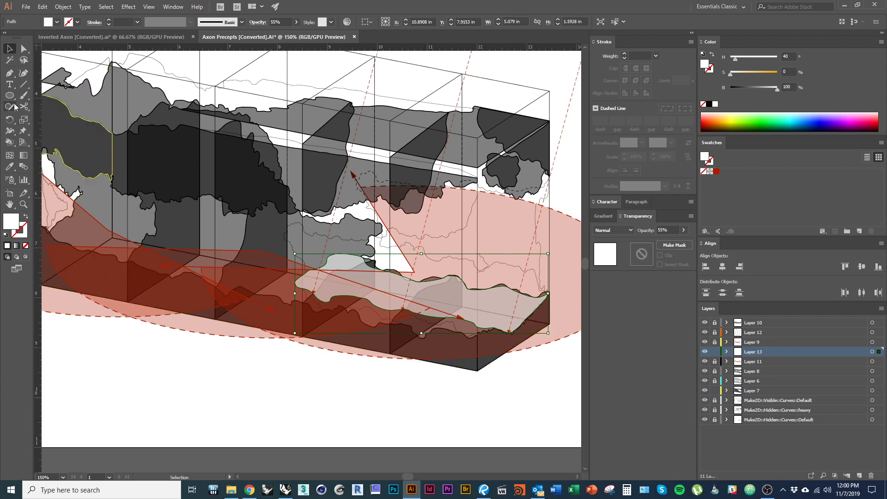
drag(9, 95, 35, 95)
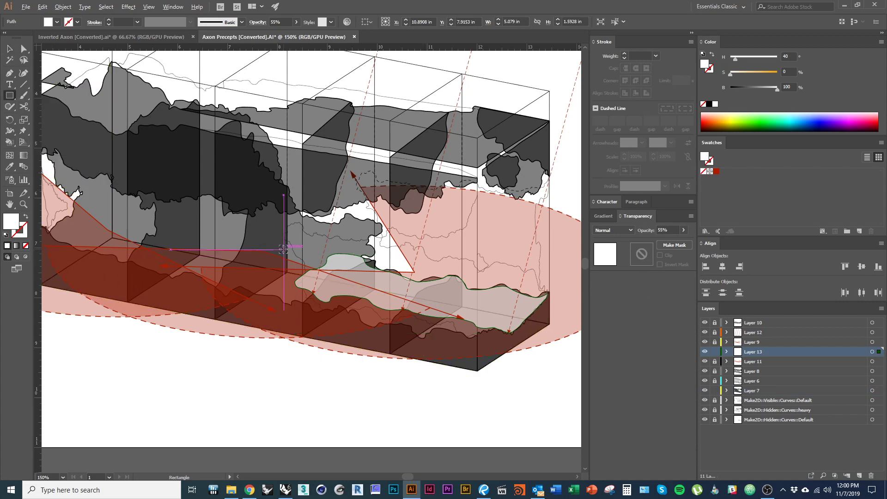
click(665, 245)
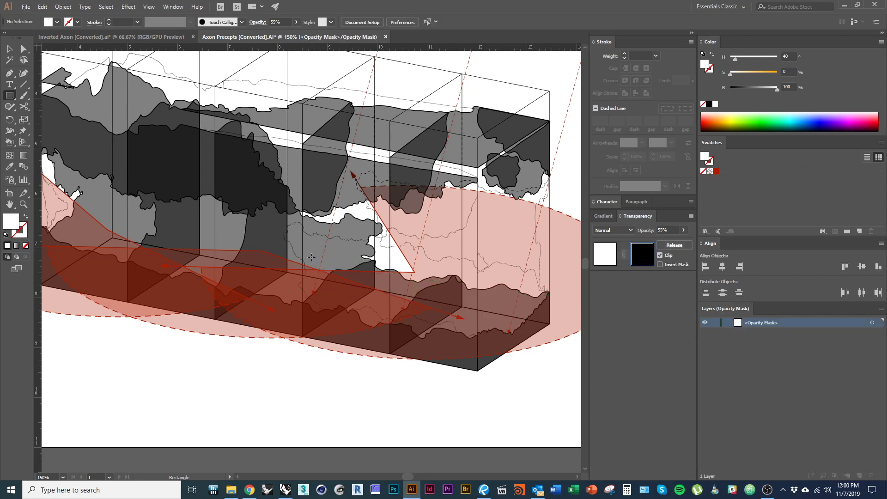
Draw a mask rectangle about 5.59 in by 2.33 in over the terrain surface and fill it with a radial white-to-black gradient
drag(289, 243, 569, 360)
click(605, 216)
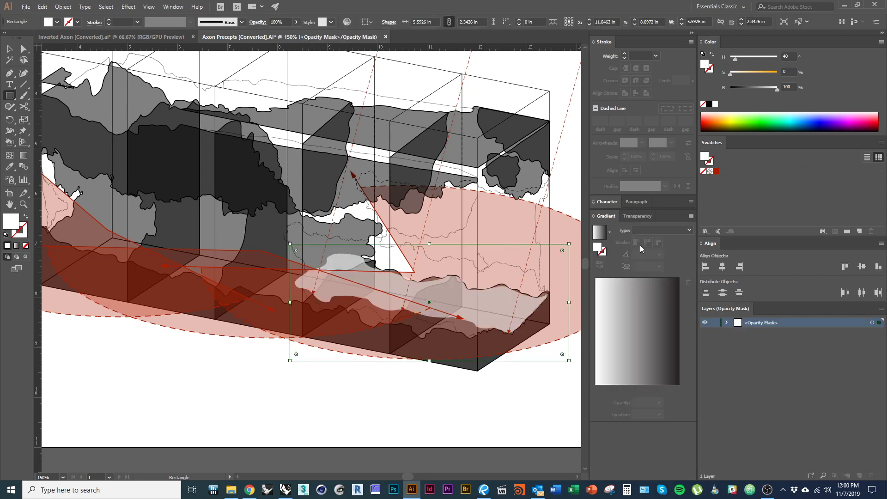
click(609, 231)
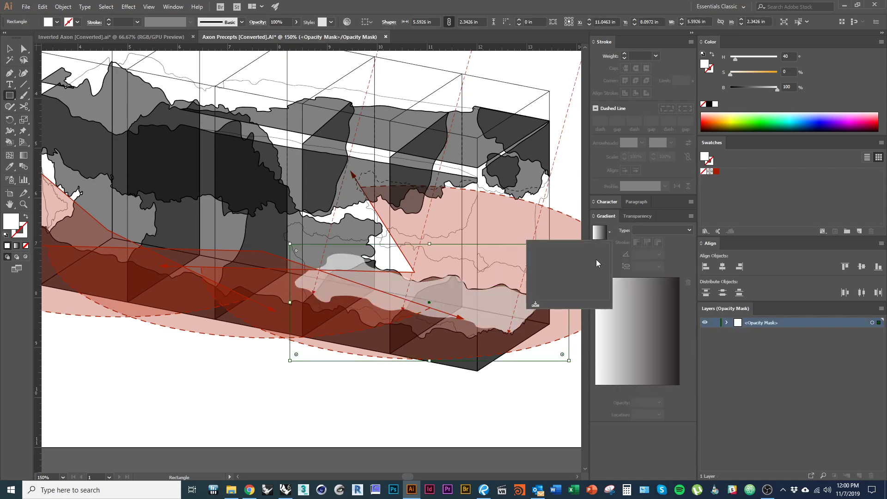
click(600, 232)
click(662, 232)
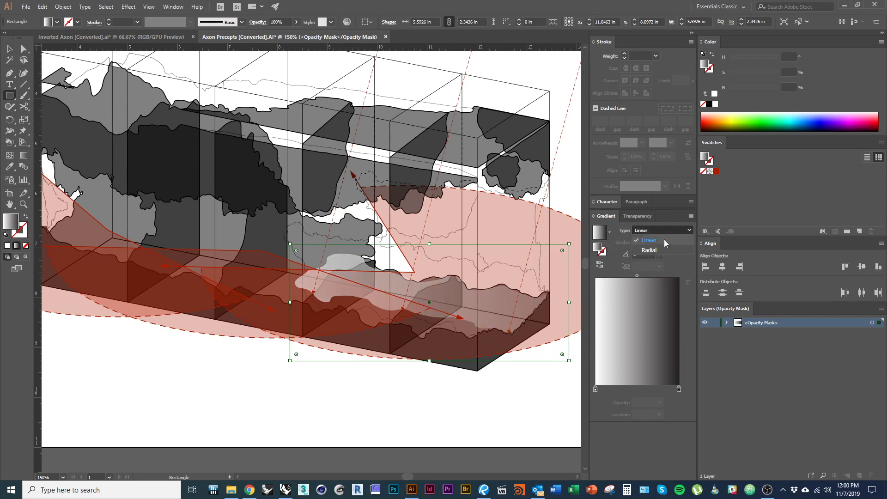
click(664, 239)
drag(391, 392, 334, 401)
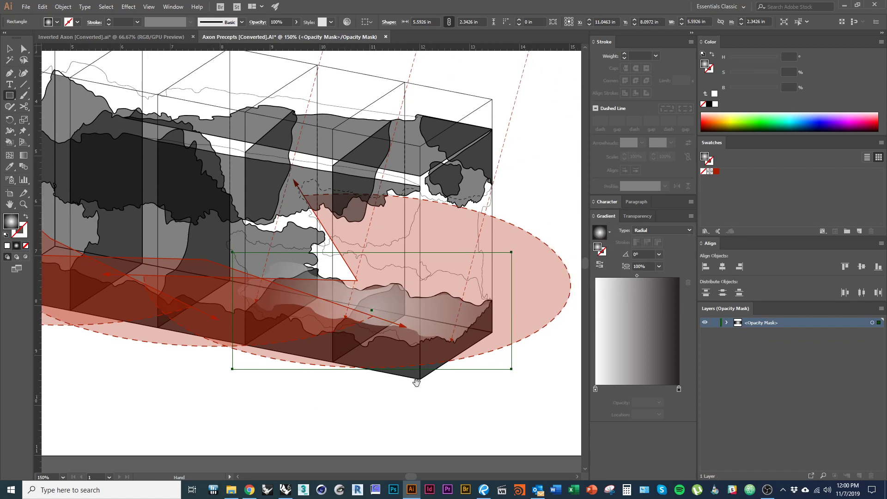
Leave opacity mask editing, return to the normal artwork and deselect the terrain surface
click(633, 217)
click(606, 233)
click(640, 217)
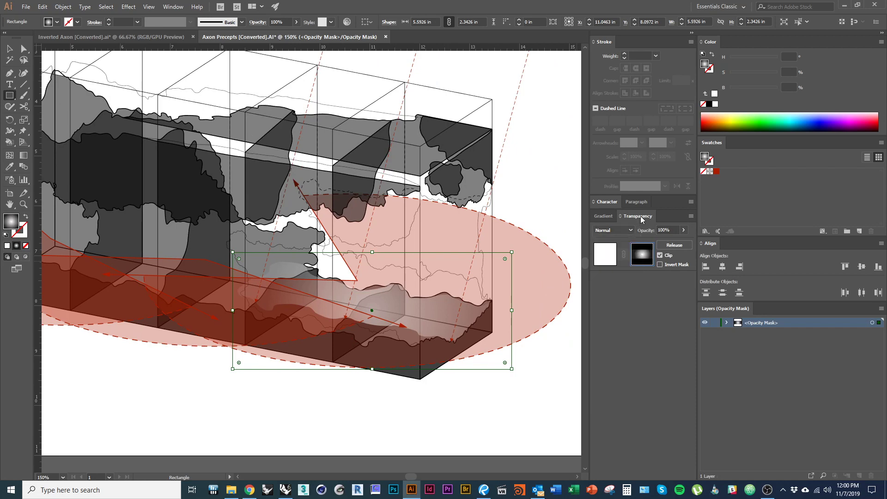
click(605, 252)
key(v)
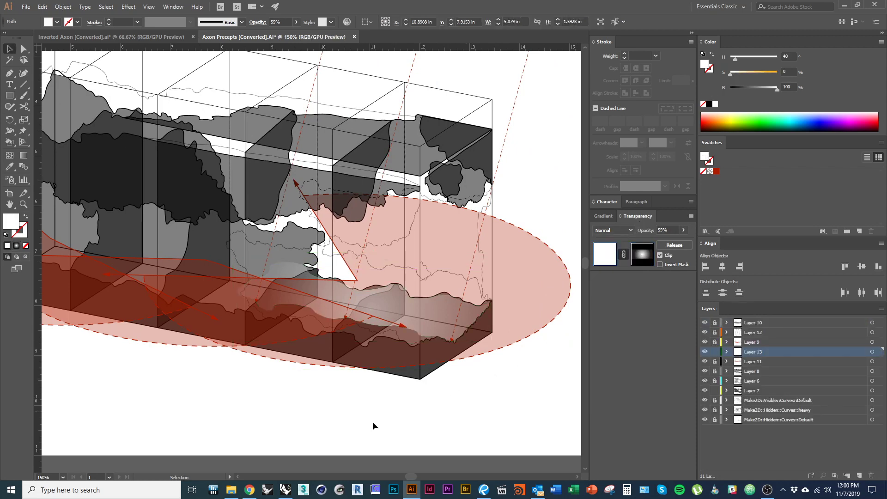
click(373, 421)
alt+scroll(286, 399, down, 1)
drag(179, 423, 257, 427)
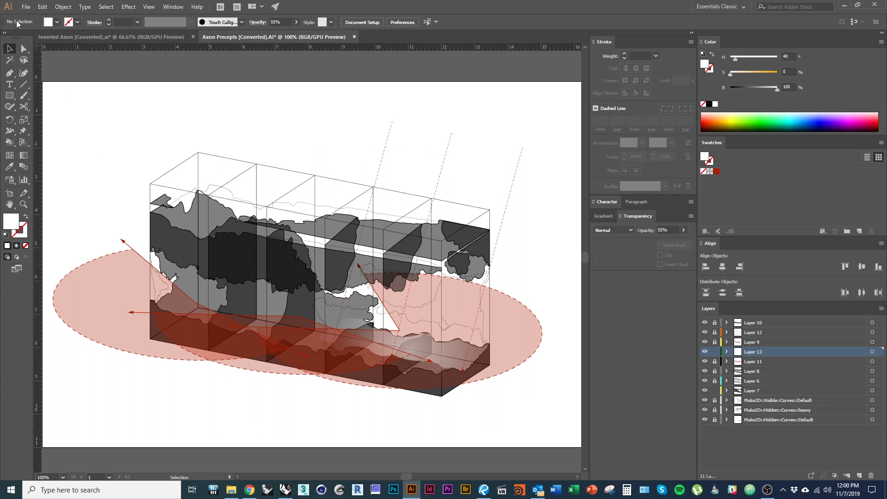
click(27, 9)
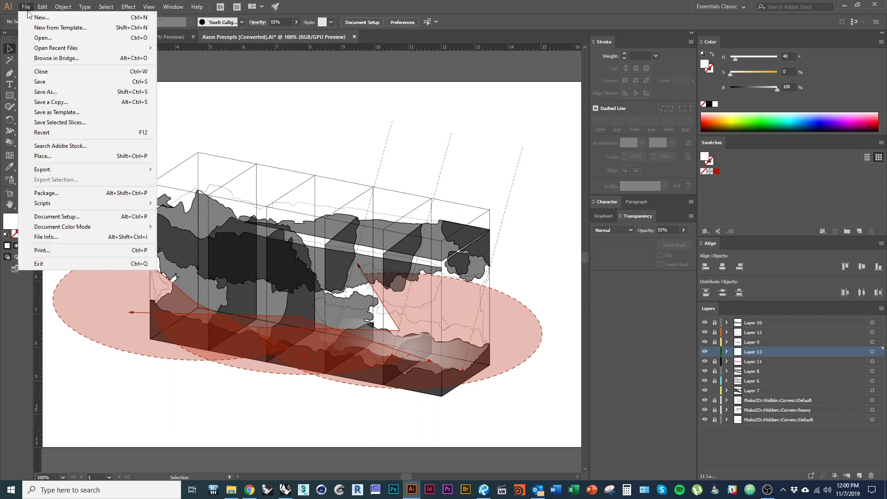
key(alt+Tab)
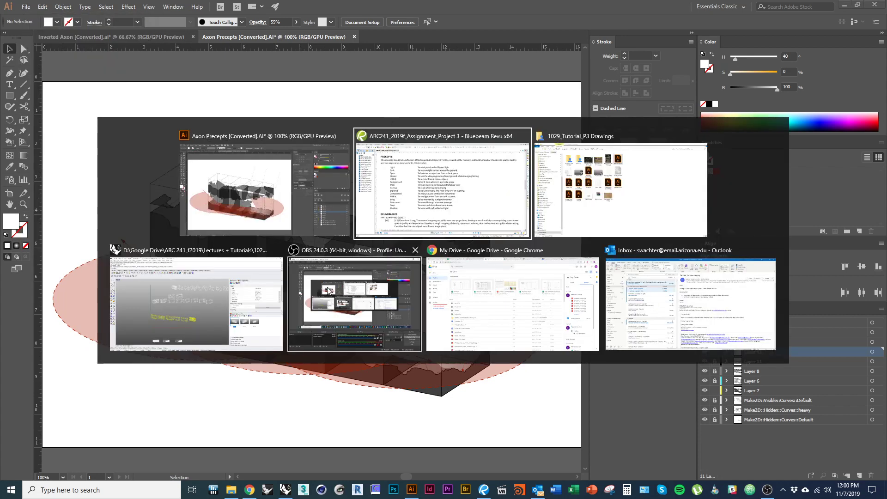
click(275, 144)
key(ctrl+minus)
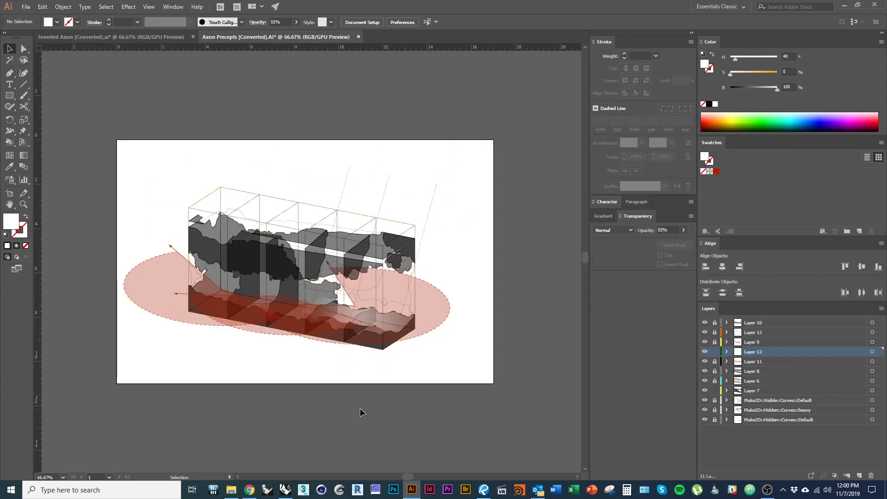
key(alt+Tab)
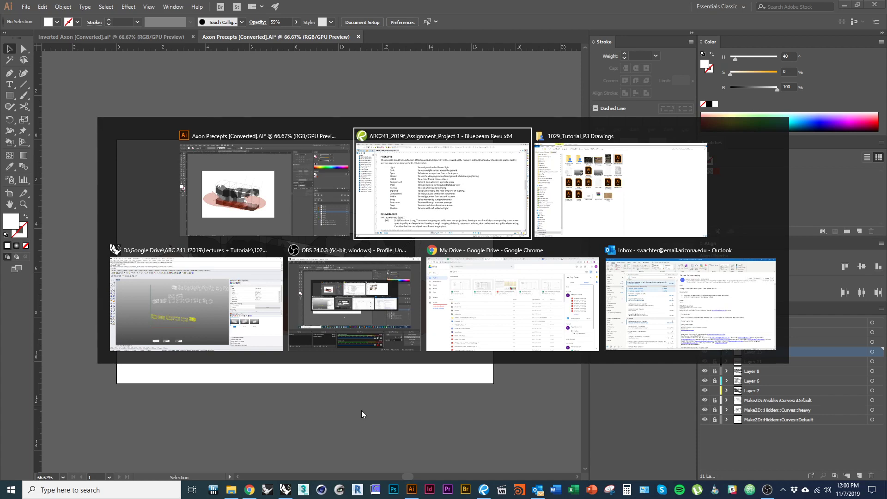